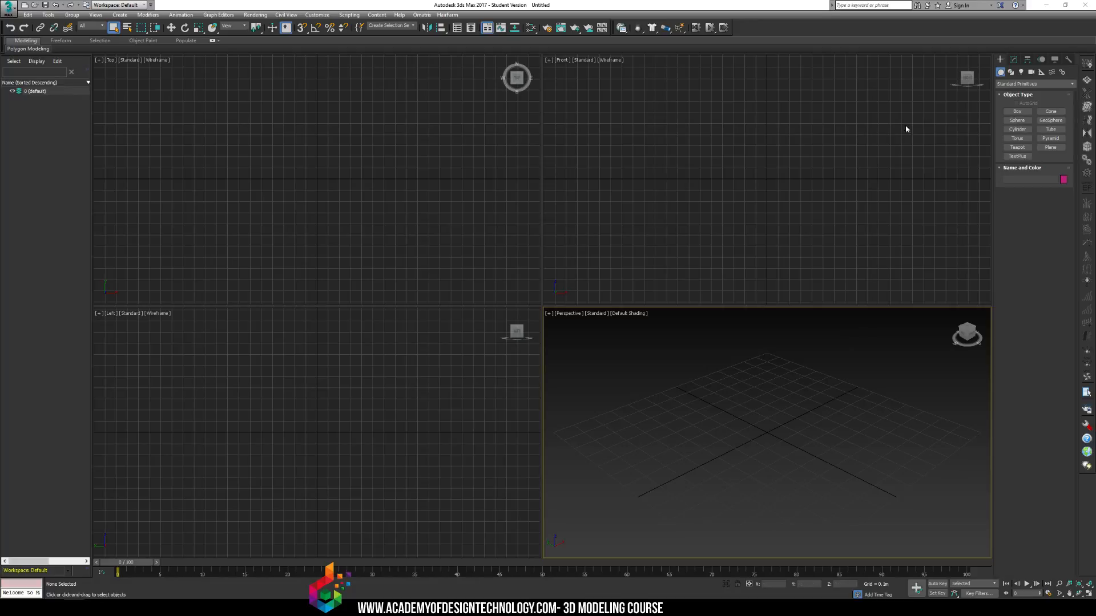
Create two cylinders side by side in the Top viewport, each about 0.19 m in radius, the first about 0.72 m high.
left_click(1017, 130)
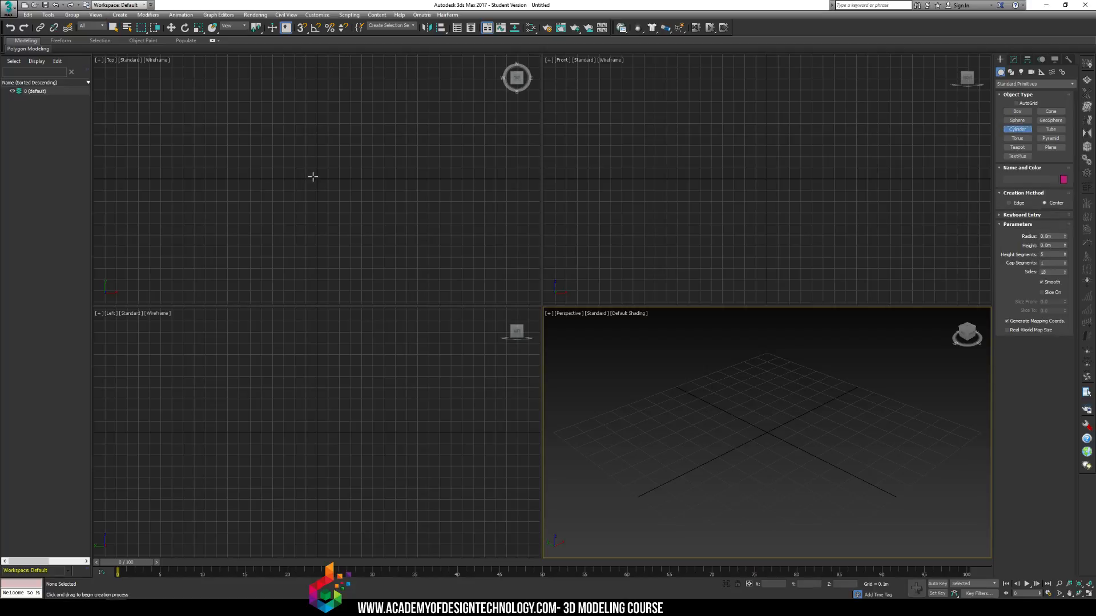
mouse_move(317, 179)
left_mouse_down()
mouse_move(422, 222)
mouse_move(292, 201)
mouse_move(313, 191)
mouse_move(302, 193)
left_mouse_up()
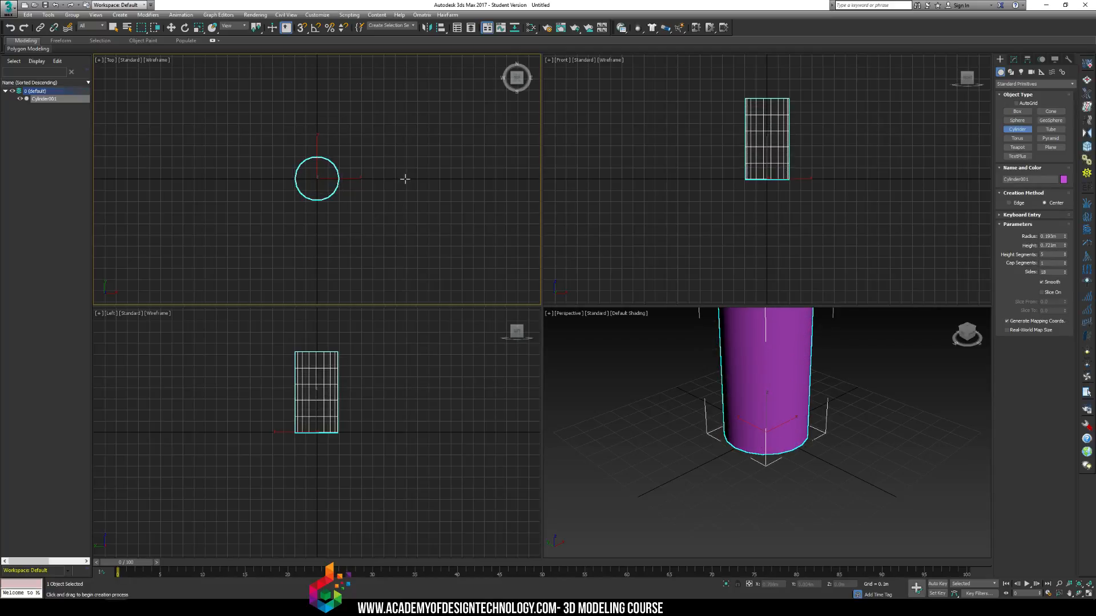
left_click_drag(405, 179, 405, 157)
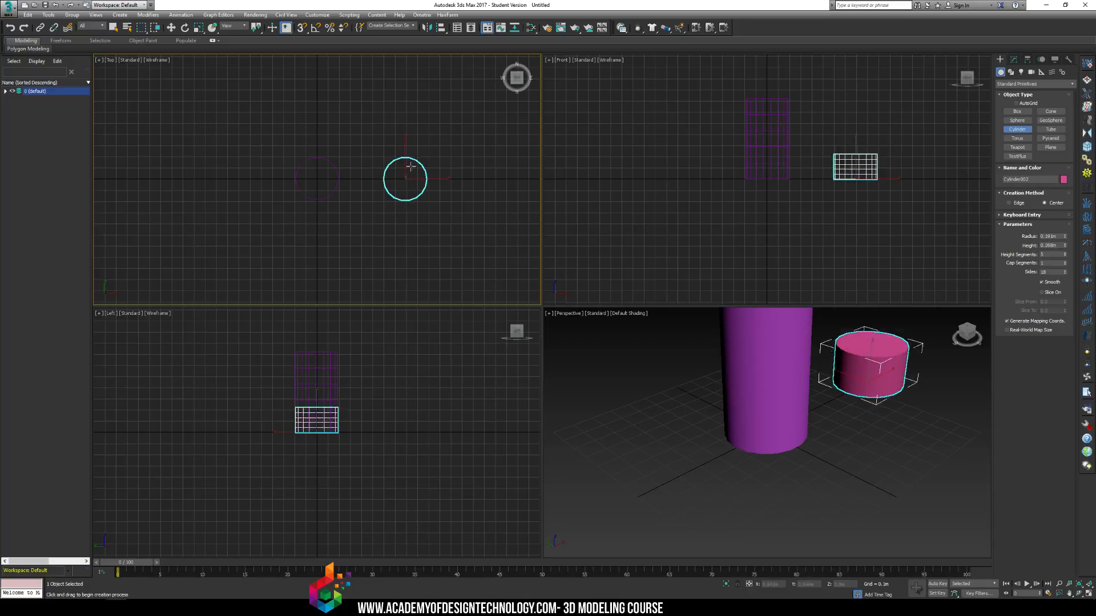
left_click(403, 122)
middle_click_drag(873, 367, 774, 383, "alt")
right_click(873, 349)
right_click(873, 350)
Convert the pink cylinder to an Editable Poly and switch to its Polygon sub-object level.
left_click(626, 383)
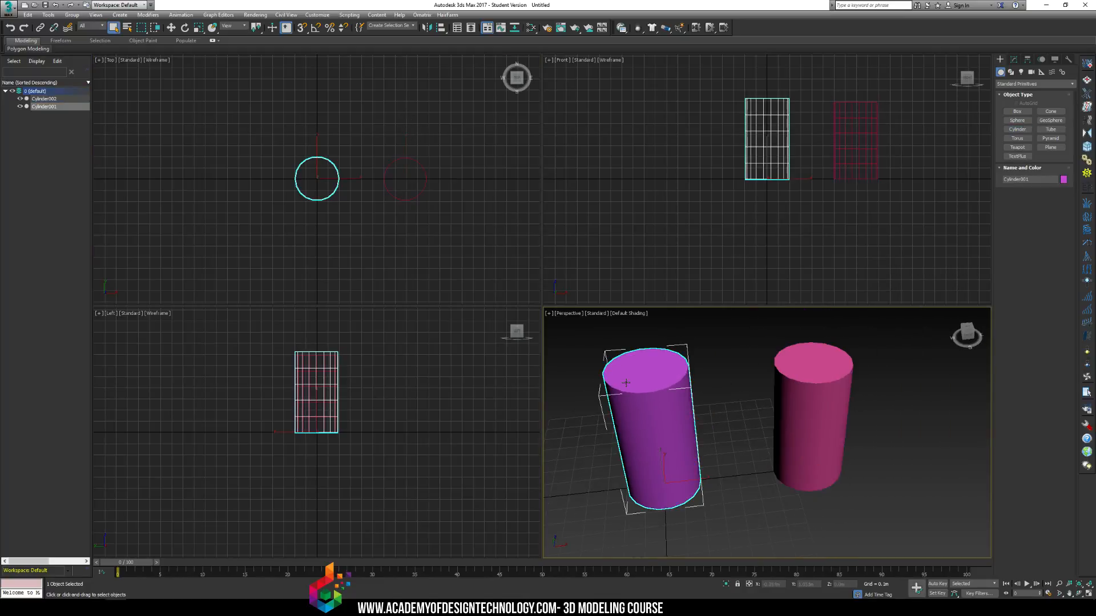
right_click(845, 392)
left_click(941, 489)
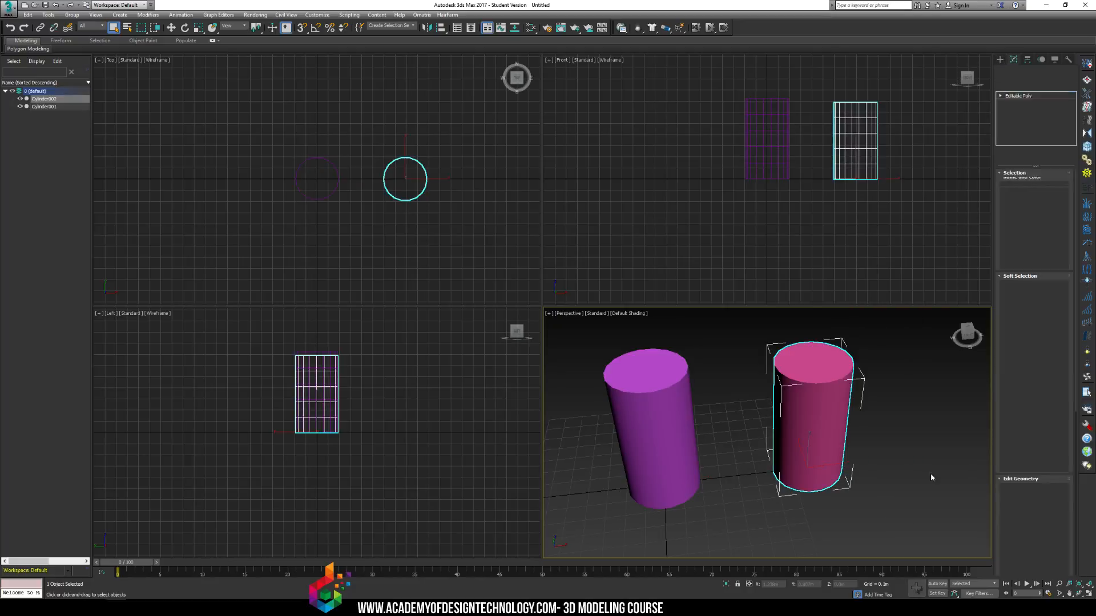
middle_click_drag(932, 478, 827, 401, "alt")
left_click(1000, 95)
left_click(1016, 127)
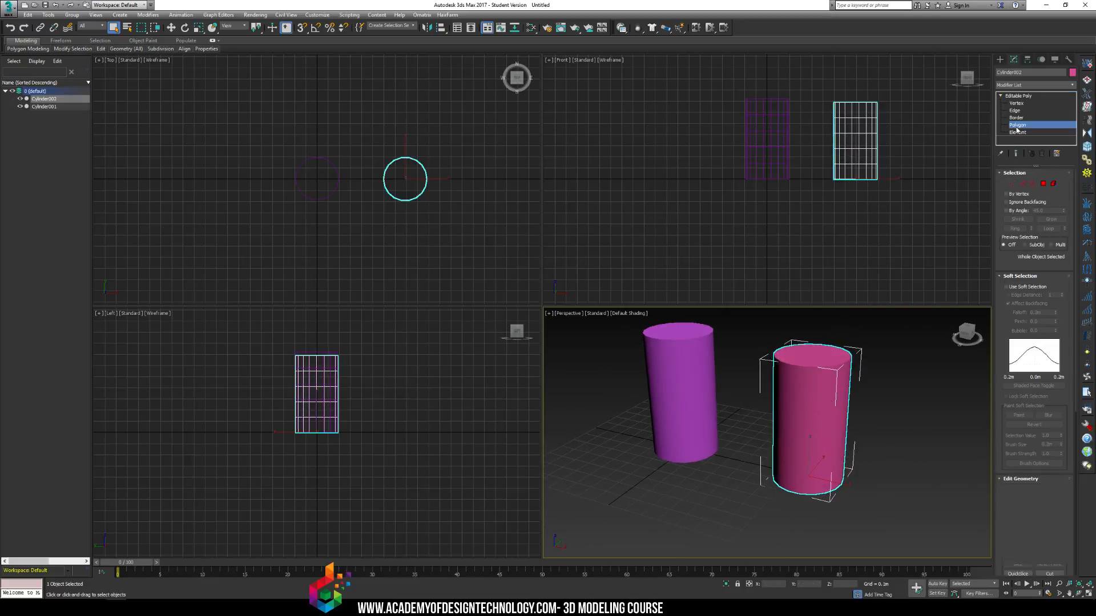
Extrude several individual side polygons of the pink cylinder outward at different heights to form protruding rectangular arms.
left_click(843, 375)
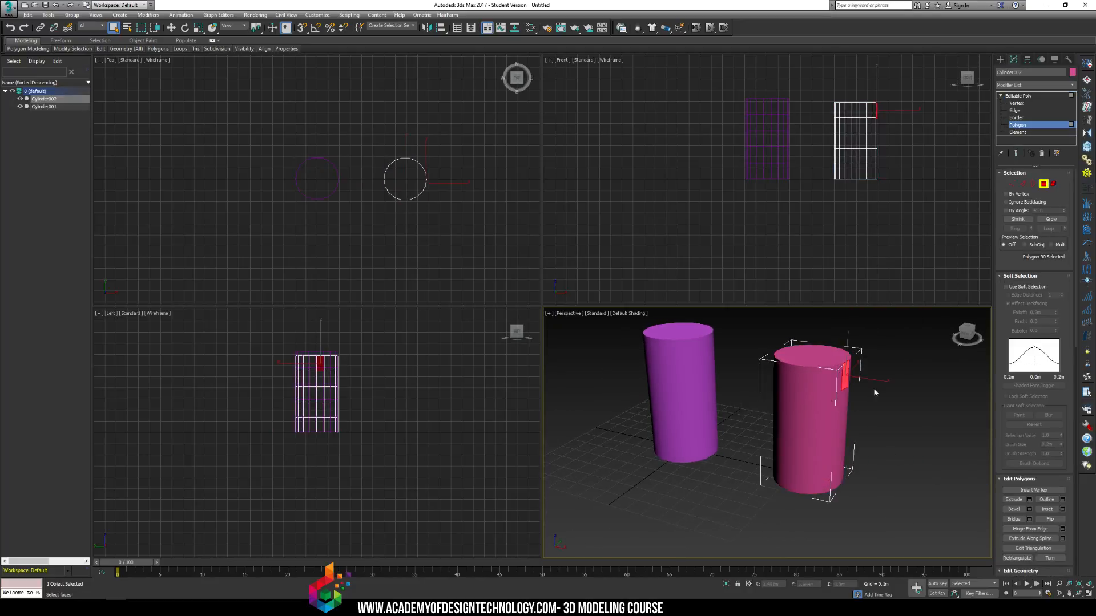
left_click(1013, 500)
left_click_drag(839, 374, 853, 309)
left_click_drag(832, 423, 844, 378)
middle_click_drag(916, 425, 839, 415, "alt")
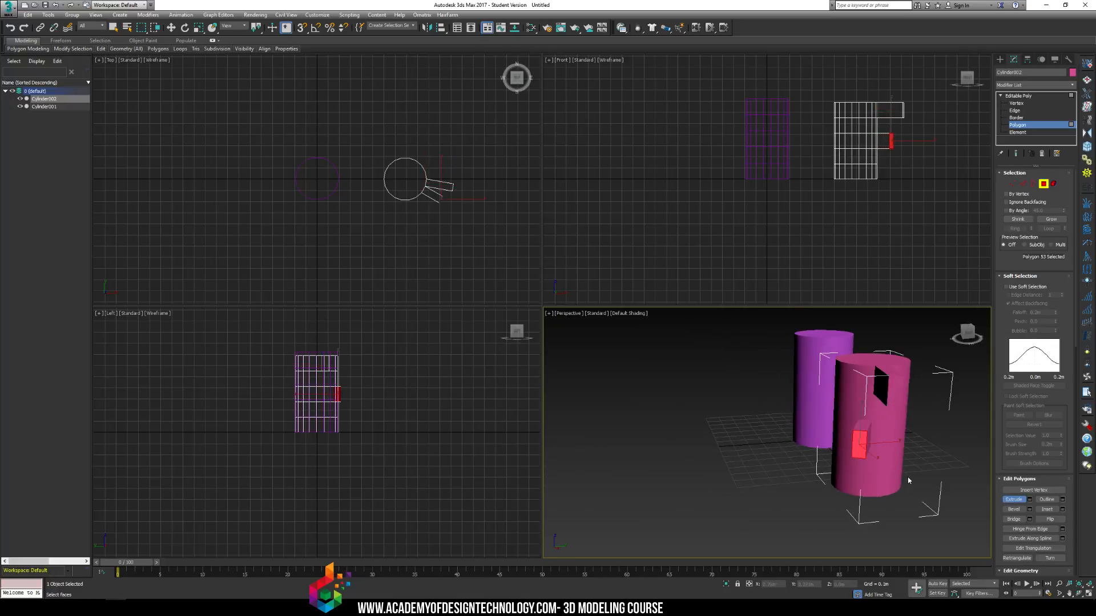
left_click_drag(899, 478, 913, 422)
middle_click_drag(913, 422, 976, 428, "alt")
left_click_drag(916, 413, 920, 375)
left_click_drag(911, 500, 916, 450)
middle_click_drag(823, 417, 821, 372, "alt")
scroll(826, 421, "down", 3)
left_click_drag(896, 433, 897, 394)
middle_click_drag(810, 425, 866, 431, "alt")
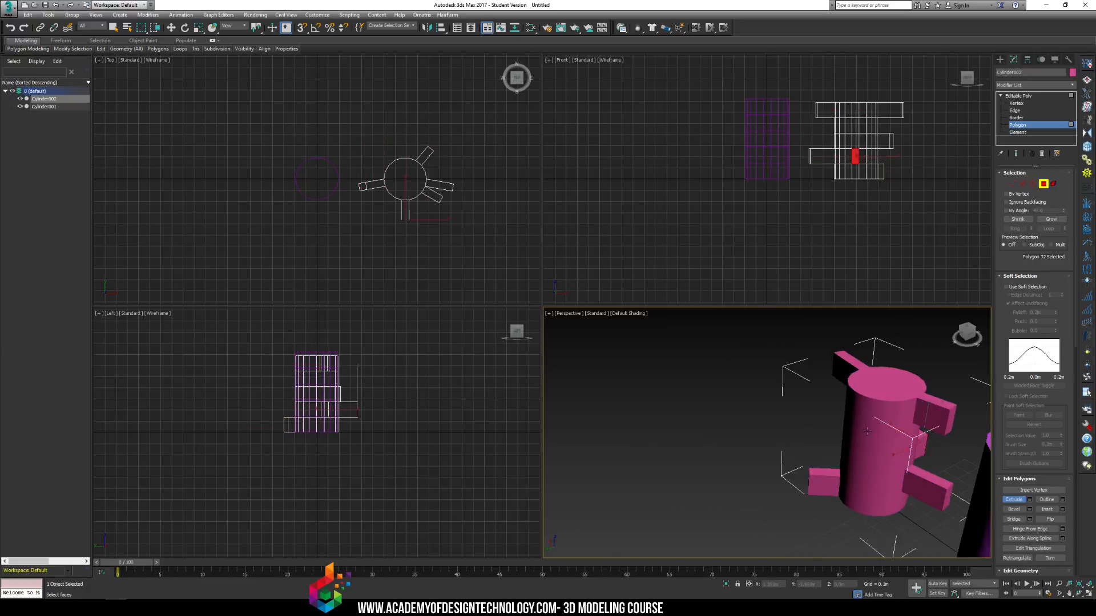
left_click_drag(876, 435, 887, 388)
left_click_drag(846, 427, 848, 393)
left_click_drag(874, 501, 874, 466)
middle_click_drag(888, 440, 795, 446, "alt")
middle_click_drag(859, 497, 842, 447)
scroll(842, 448, "down", 3)
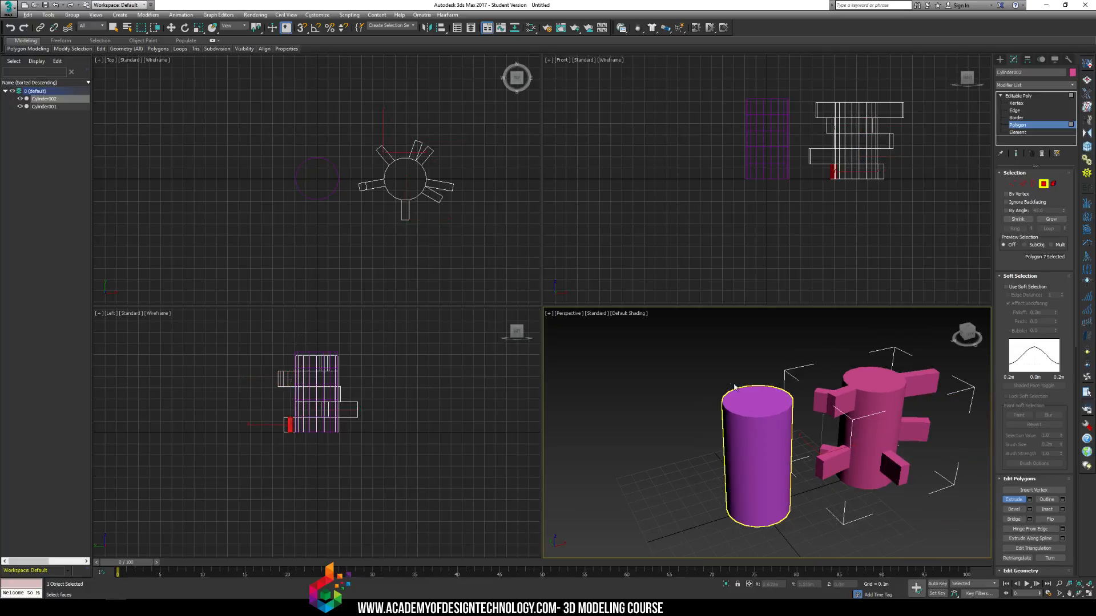
right_click(697, 434)
middle_click_drag(697, 435, 702, 421)
left_click(869, 374)
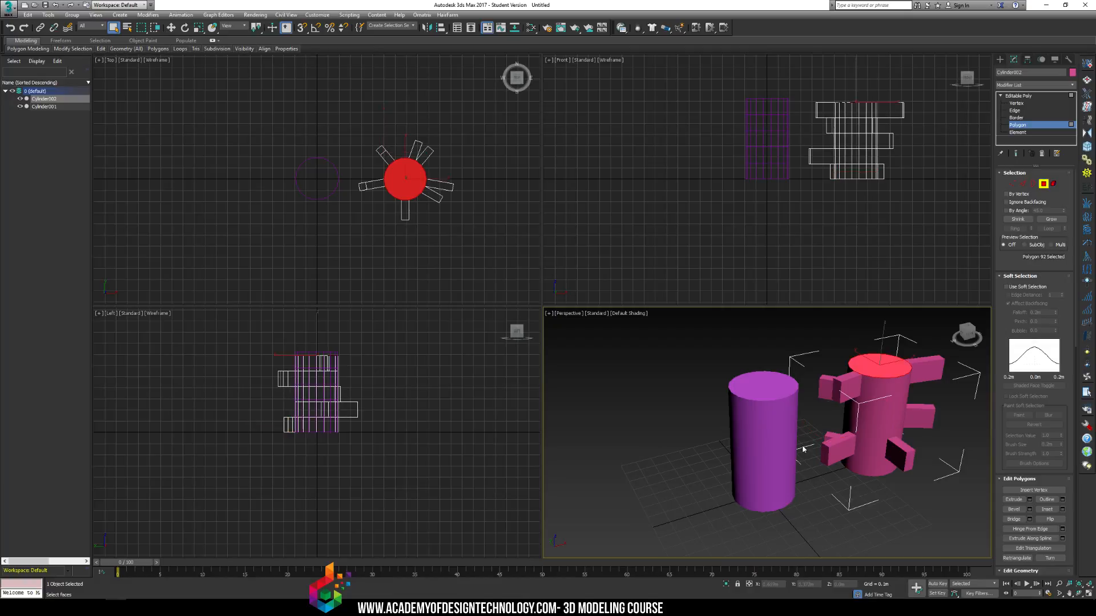
left_click(803, 449)
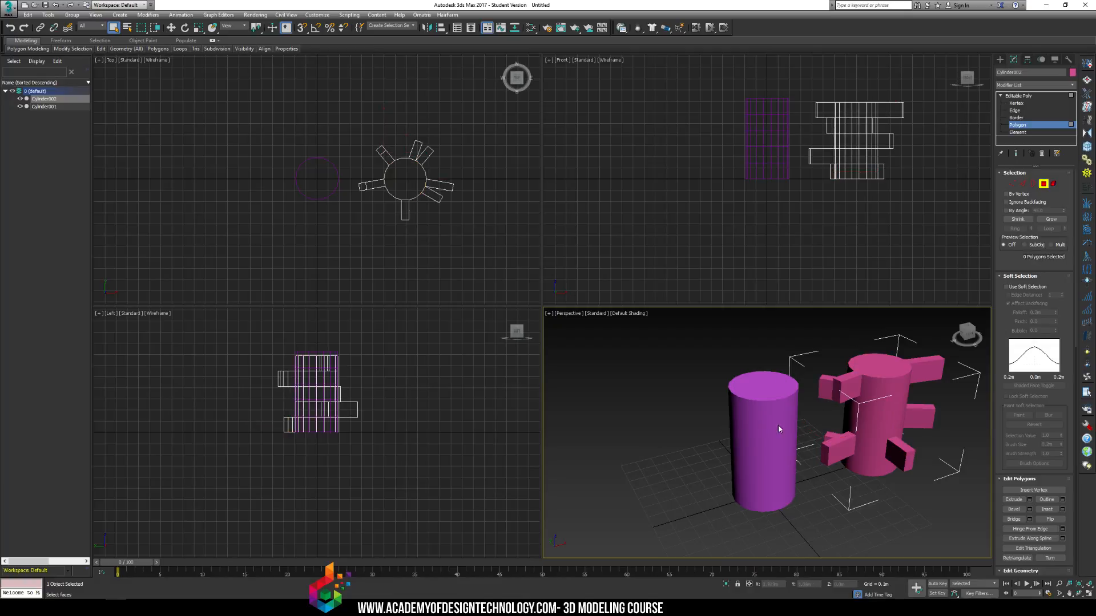
left_click(1000, 59)
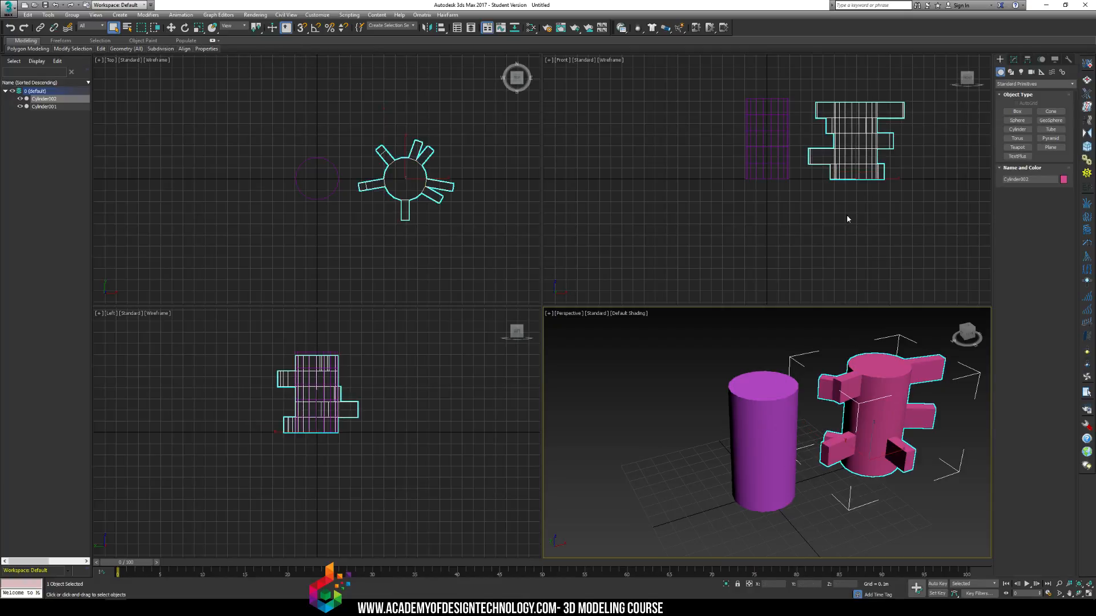
Set the purple cylinder's number of sides to 14.
left_click(767, 165)
scroll(762, 125, "up", 3)
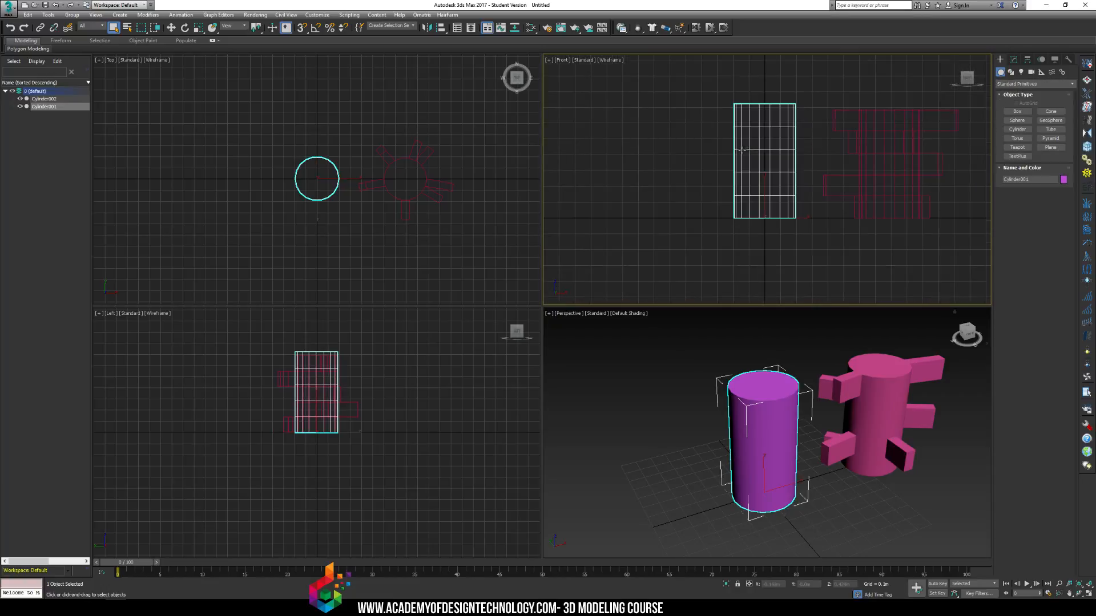
left_click(1013, 60)
right_click(740, 135)
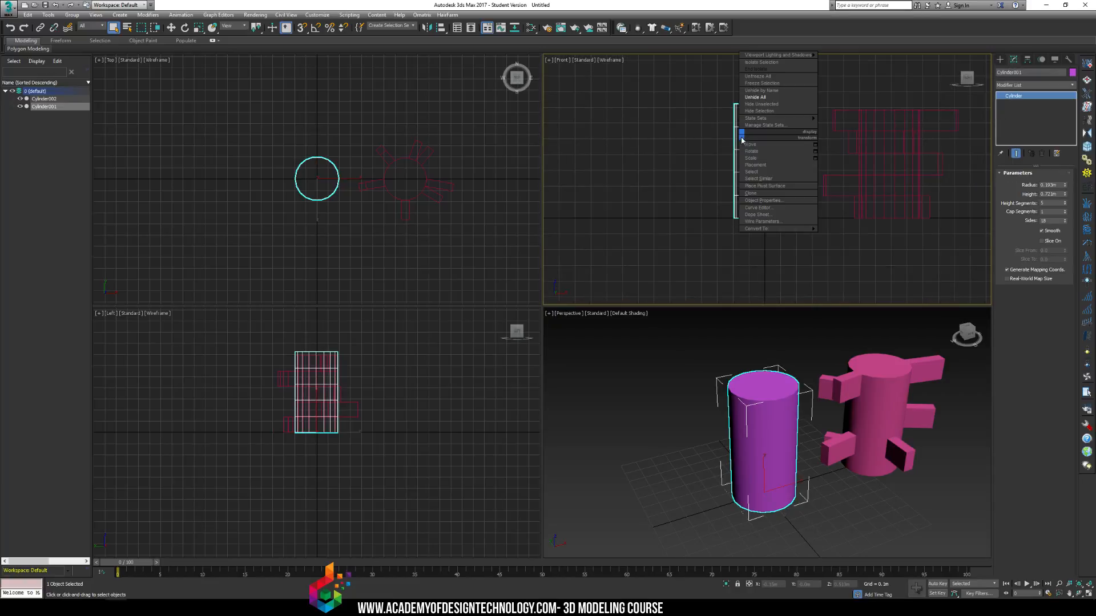
mouse_move(759, 229)
left_click(1064, 223)
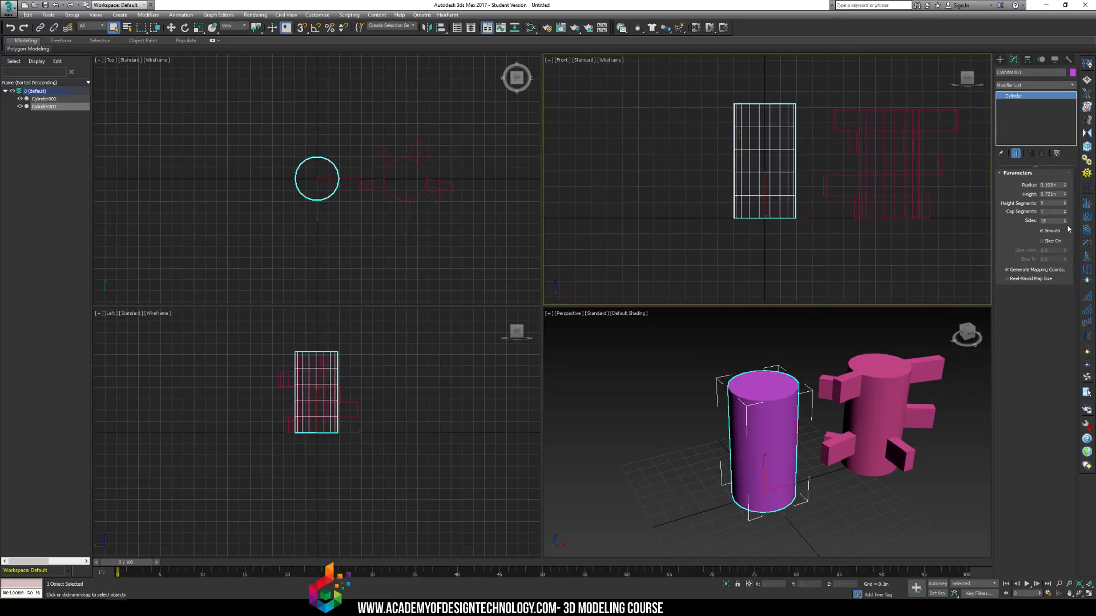
left_click(1065, 223)
left_click(1065, 222)
left_click(1064, 223)
Convert the purple cylinder to an Editable Poly and switch to its Vertex sub-object level.
right_click(771, 141)
mouse_move(799, 235)
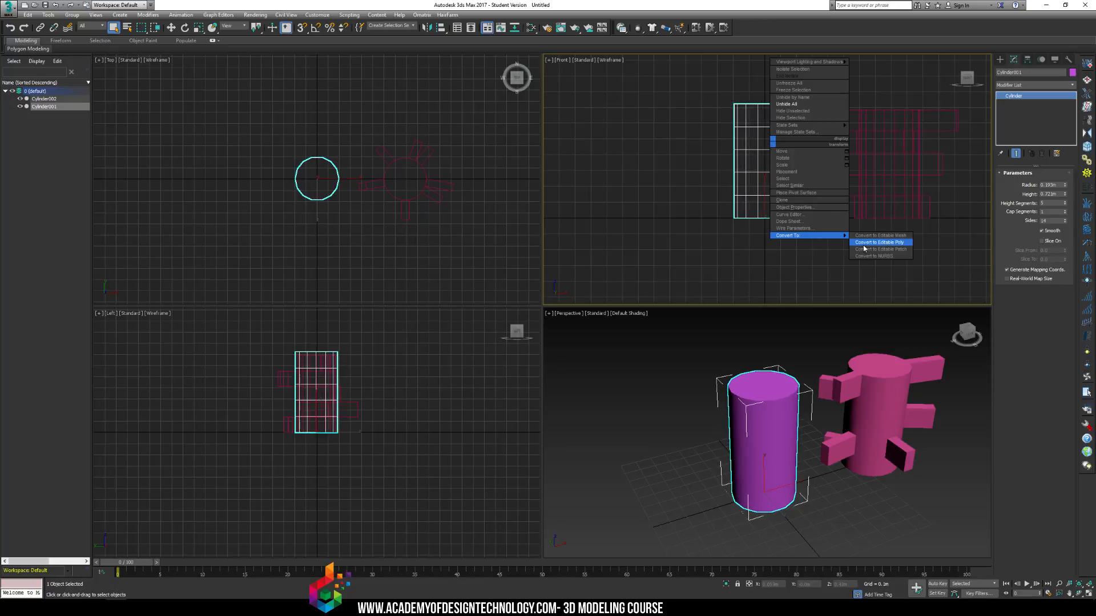
left_click(884, 244)
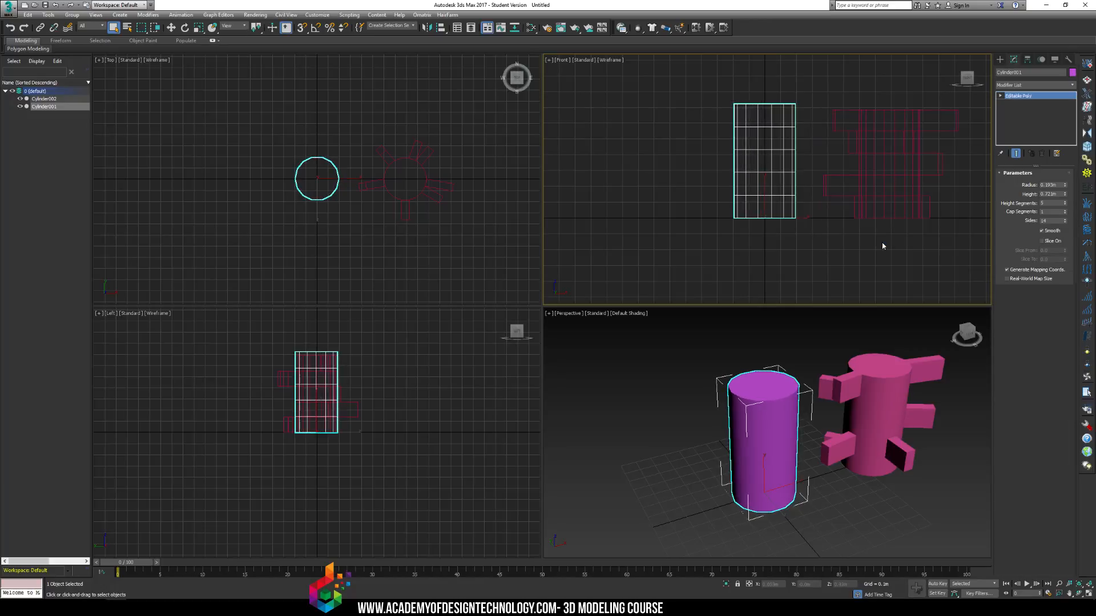
left_click(1000, 96)
left_click(1016, 105)
Select the upper three vertex rows of the purple cylinder in the Front viewport and scale them up uniformly.
scroll(730, 104, "up", 3)
left_click_drag(717, 102, 827, 178)
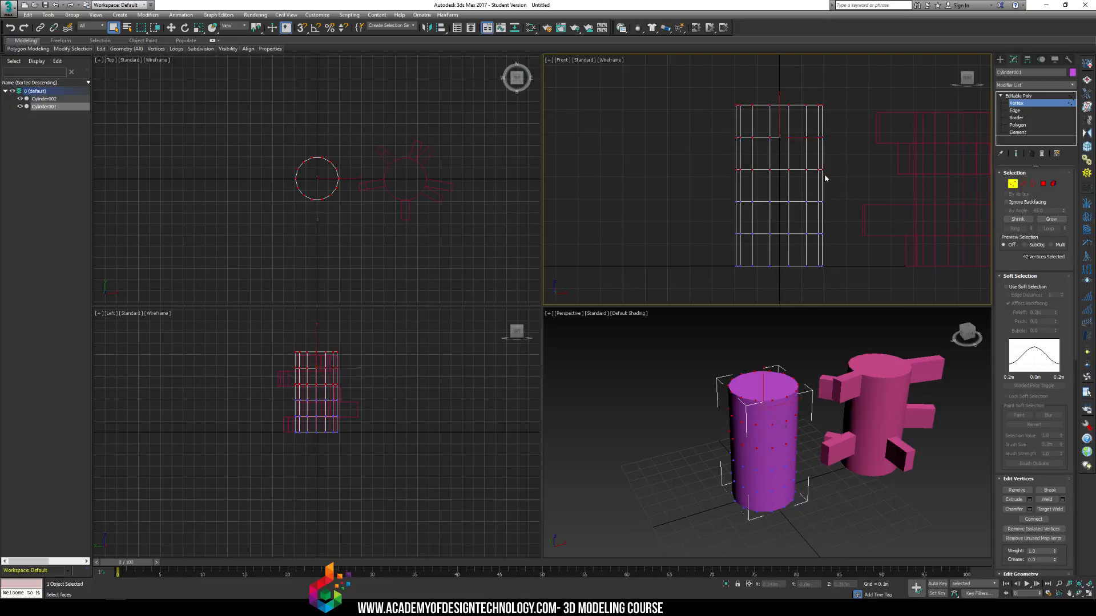
key("r")
left_click_drag(781, 133, 788, 121)
Rotate the selected upper vertex rows slightly in the Left viewport to tilt the top of the purple cylinder.
key("e")
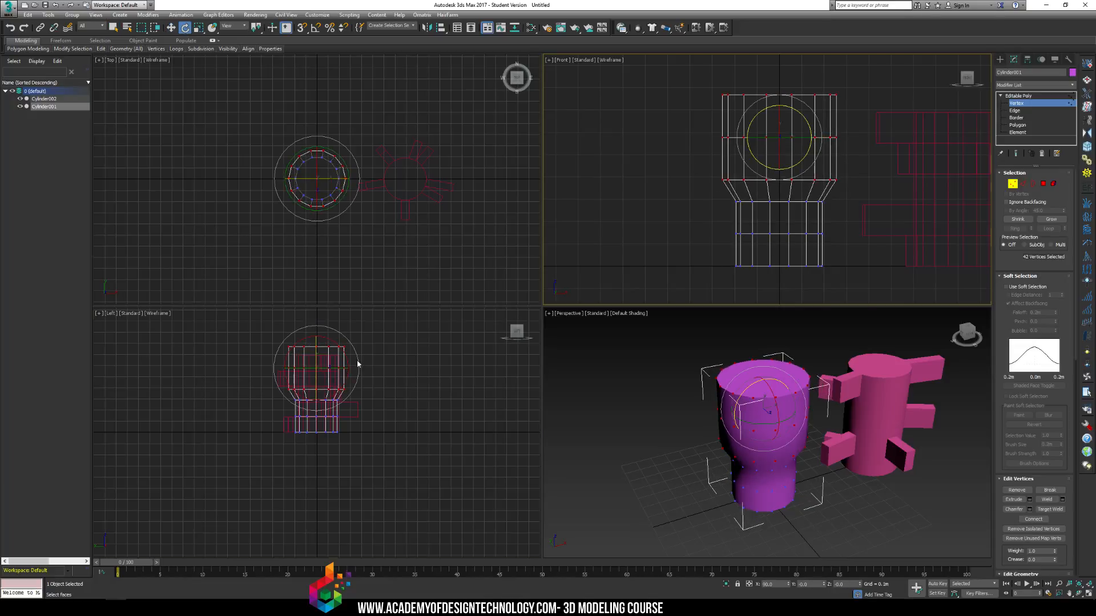
scroll(339, 342, "up", 4)
left_click_drag(308, 371, 293, 400)
key("ctrl+z")
key("w")
Scale up the bottom vertex row of the purple cylinder to flare its base.
middle_click_drag(263, 484, 266, 433)
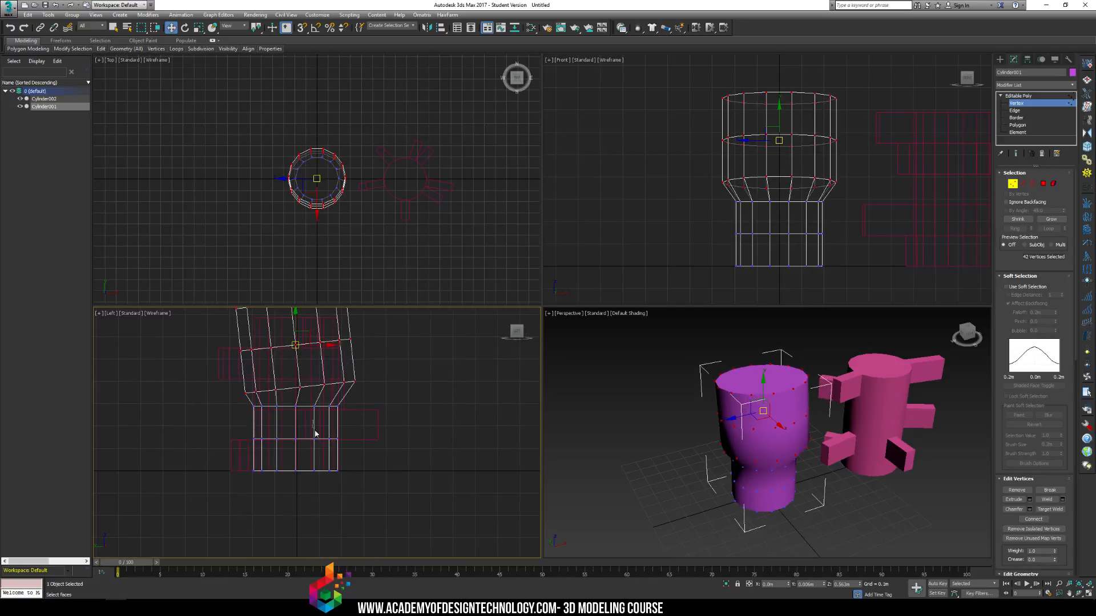
left_click_drag(315, 431, 332, 448)
left_click_drag(247, 463, 302, 464)
key("r")
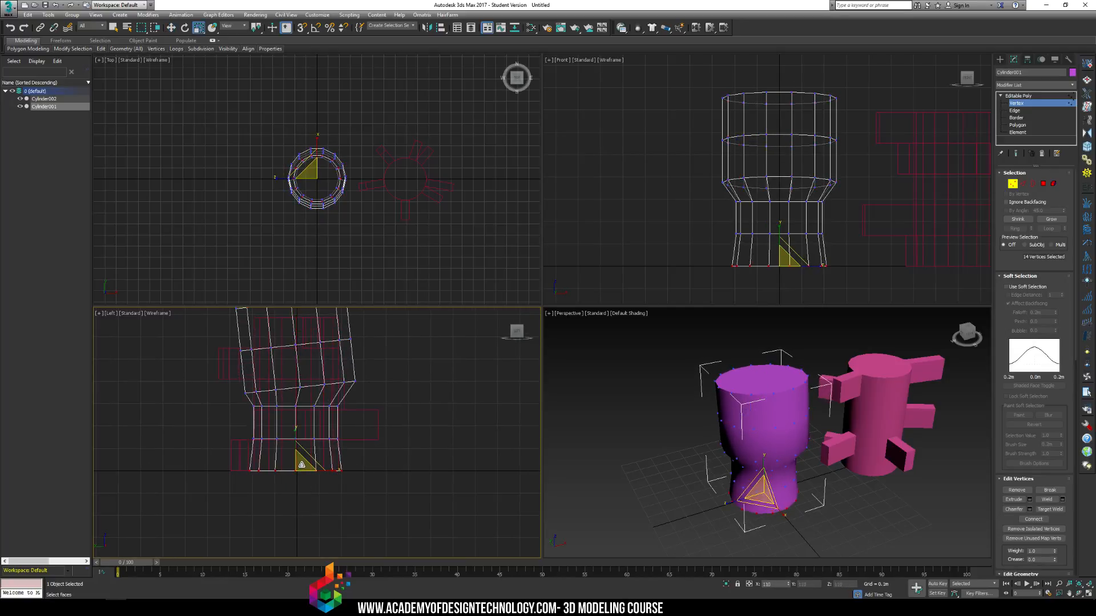
Scale up the vertex row just below the purple shape's top rim so the upper body bulges.
left_click(725, 180)
middle_click_drag(723, 140, 662, 177)
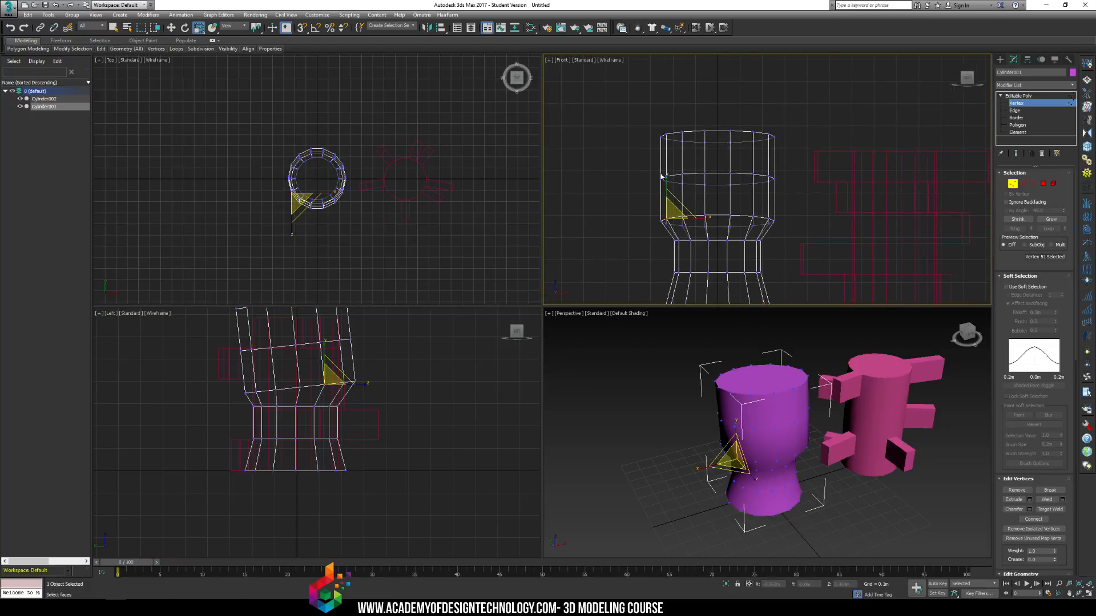
left_click_drag(635, 162, 768, 183)
left_click(734, 230)
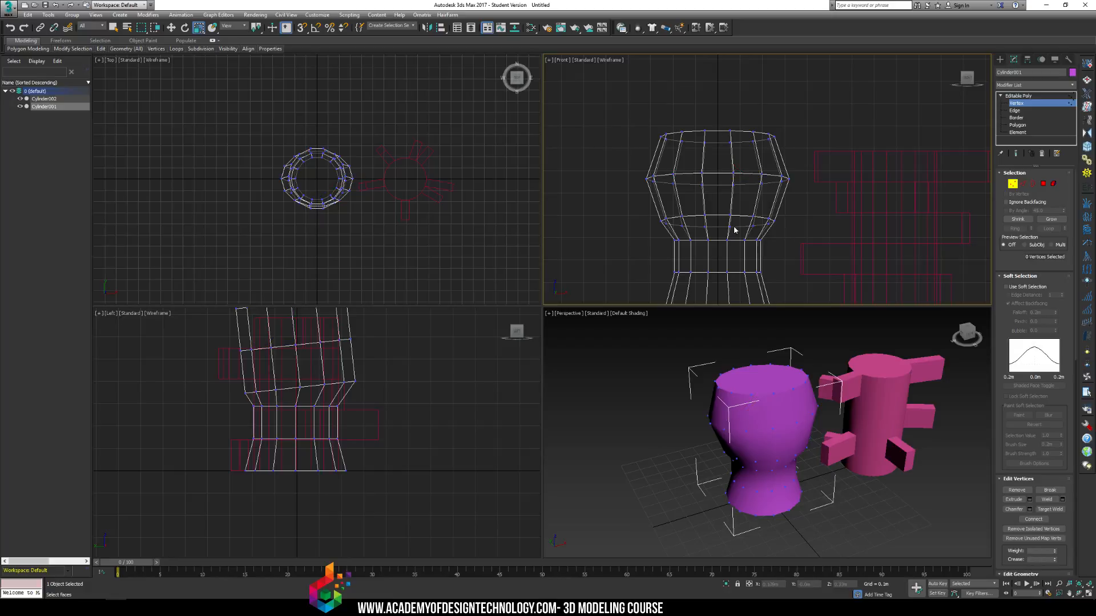
Switch the Front viewport to a shaded Perspective view framing the purple shape.
middle_click_drag(706, 153, 749, 189)
scroll(707, 158, "up", 3)
key("F3")
key("p")
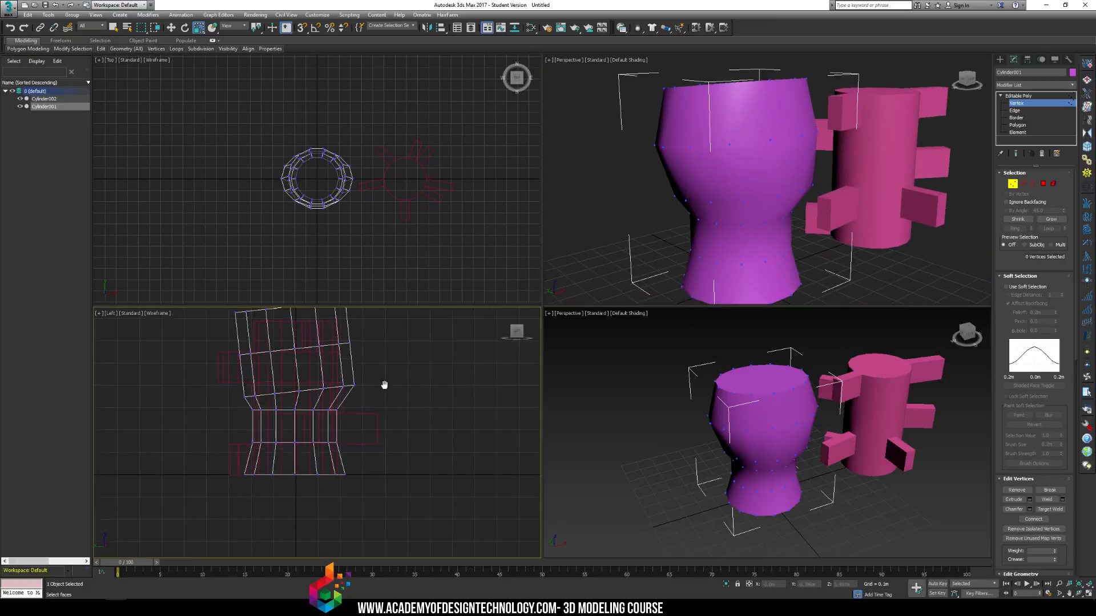
Move the left-edge vertices of the purple shape's second row from the top outward in the Left viewport.
middle_click_drag(217, 363, 232, 394)
left_click_drag(275, 401, 274, 399)
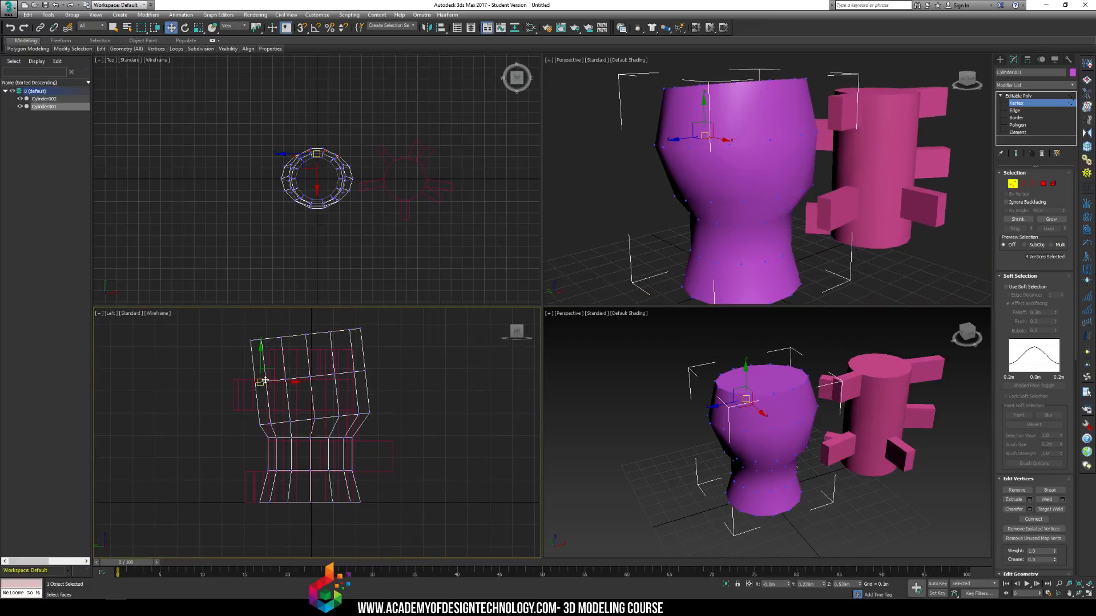
key("w")
Raise the outer vertices of the third row from the top in the Left viewport to bend the row into a downward curve.
left_click(355, 401)
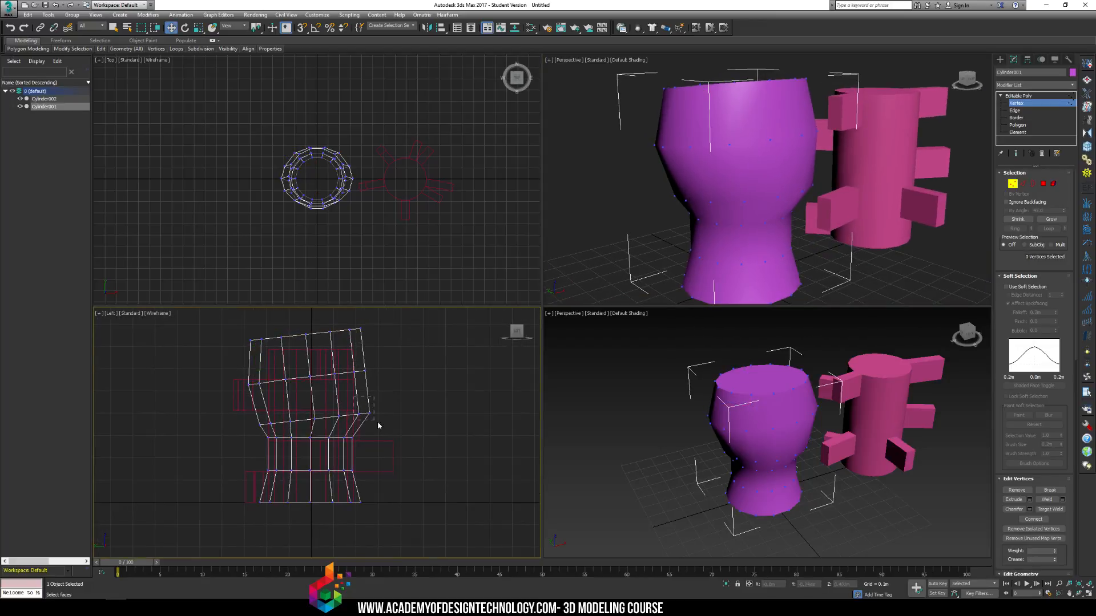
left_click_drag(378, 423, 365, 393)
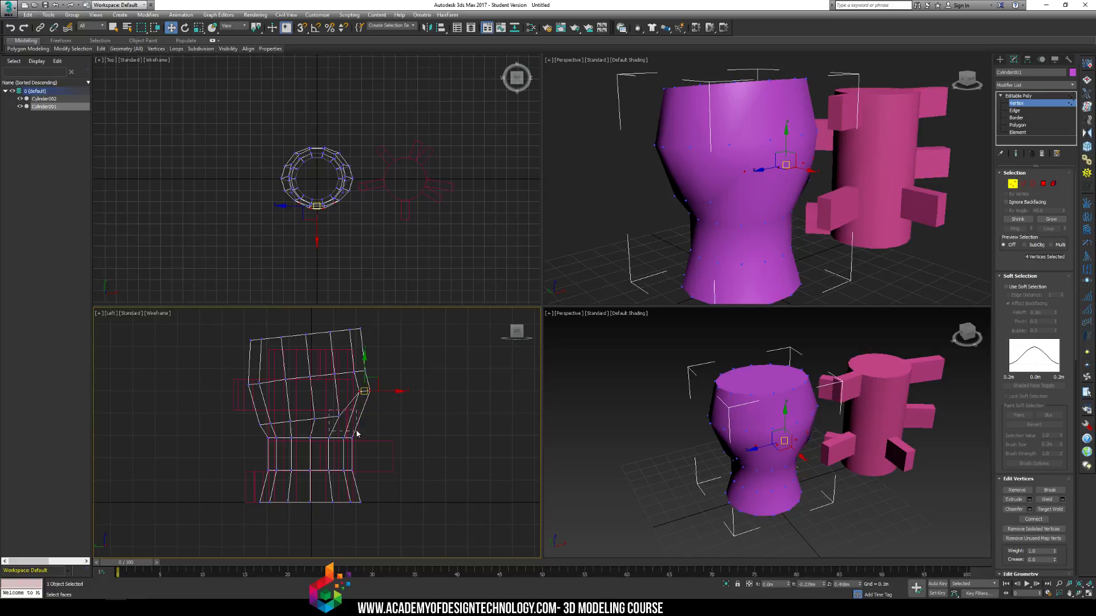
left_click_drag(357, 431, 357, 431)
left_click_drag(339, 417, 261, 404)
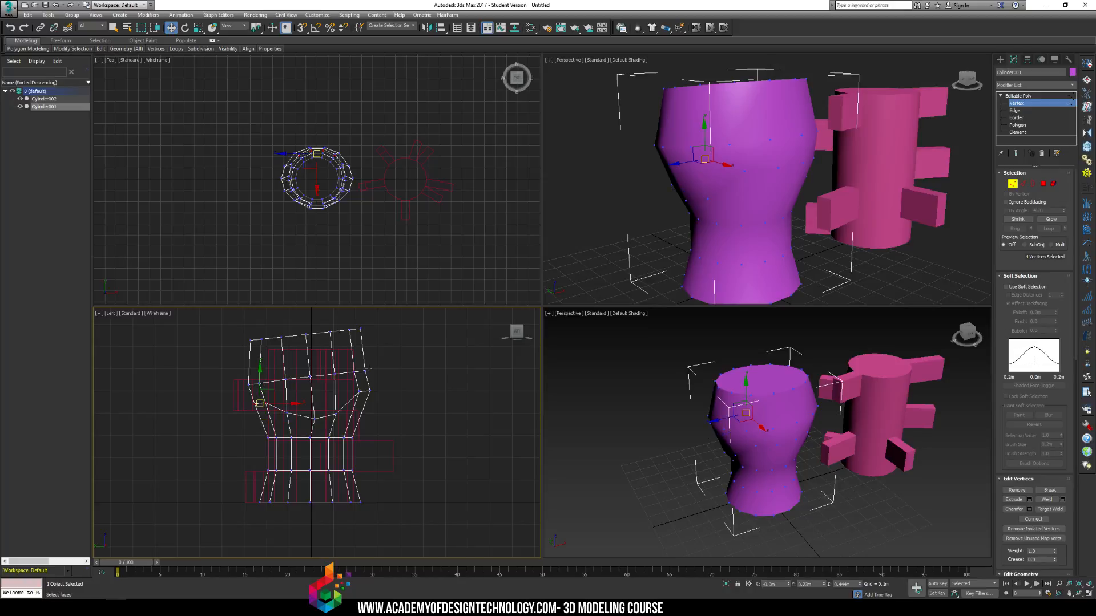
Pull the right-edge vertices of the second row from the top outward in the Left viewport.
left_click(369, 369)
left_click_drag(346, 360, 376, 370)
left_click(774, 186)
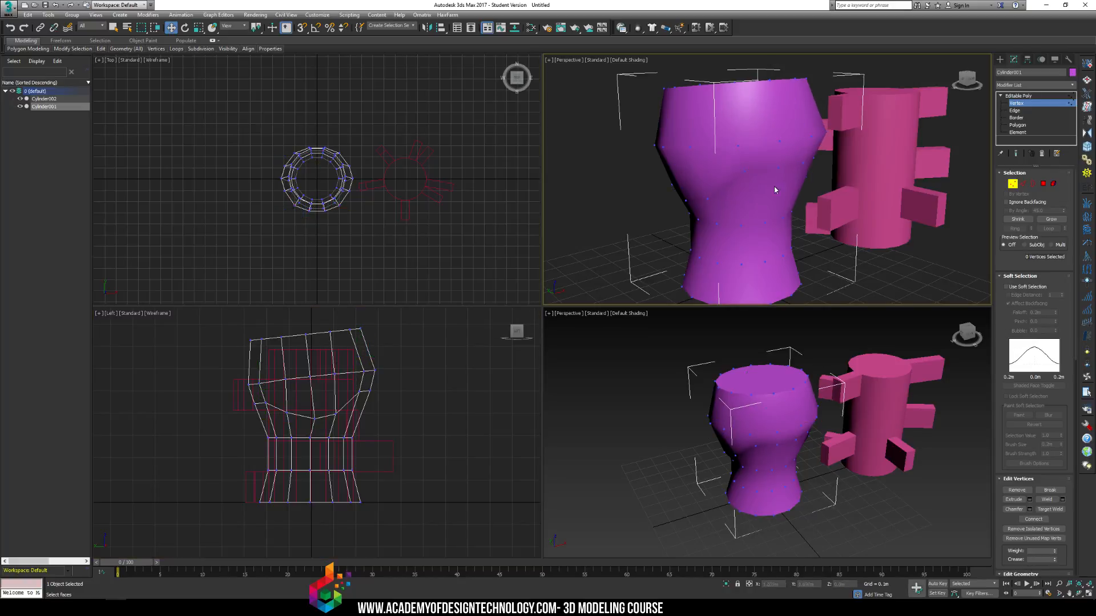
Extrude the purple shape's top polygon upward and scale it down to form a tapered shoulder.
middle_click_drag(721, 170, 717, 184)
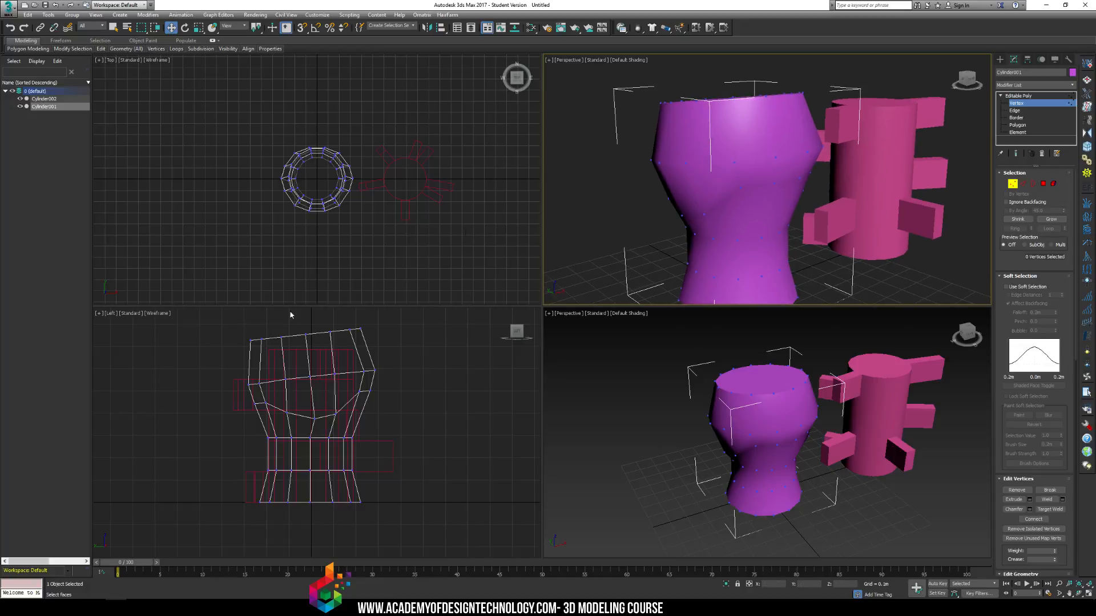
middle_click_drag(306, 334, 314, 348)
mouse_move(733, 157)
middle_mouse_down("alt")
mouse_move(725, 119)
mouse_move(746, 162)
middle_mouse_up("alt")
left_click(1018, 125)
left_click(728, 123)
left_click(1013, 500)
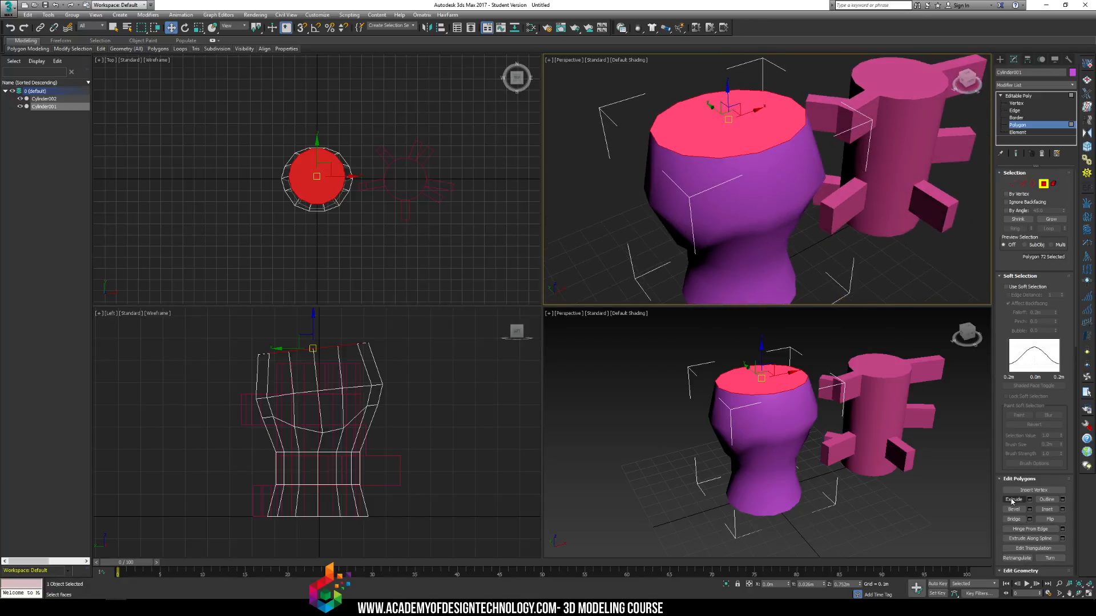
left_click_drag(742, 131, 718, 136)
key("r")
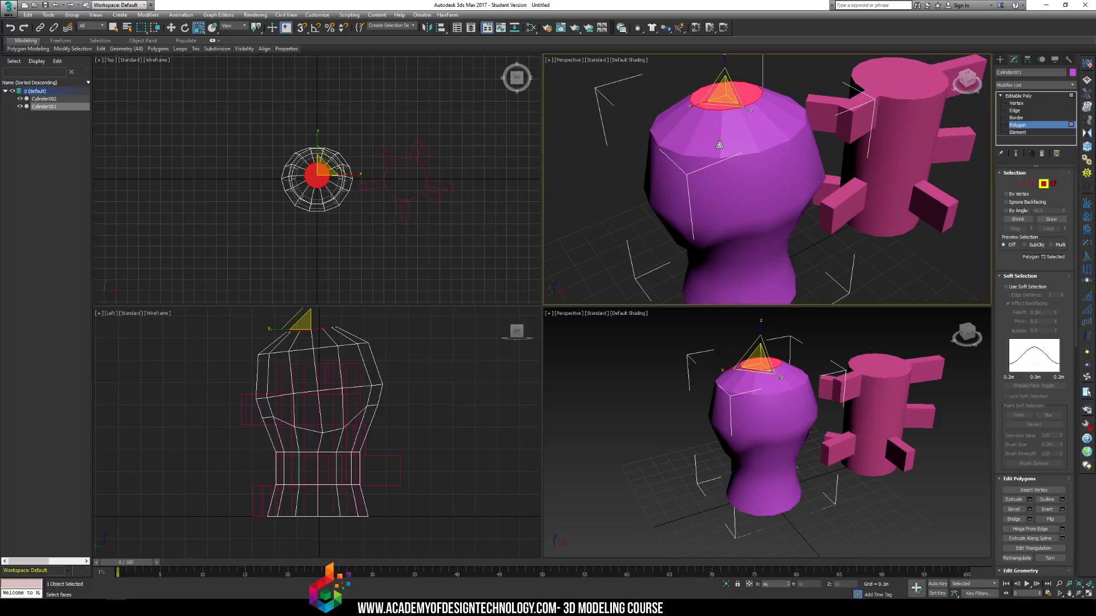
Extrude the narrowed top polygon upward to form a short neck, and clear the polygon selection.
key("shift+e")
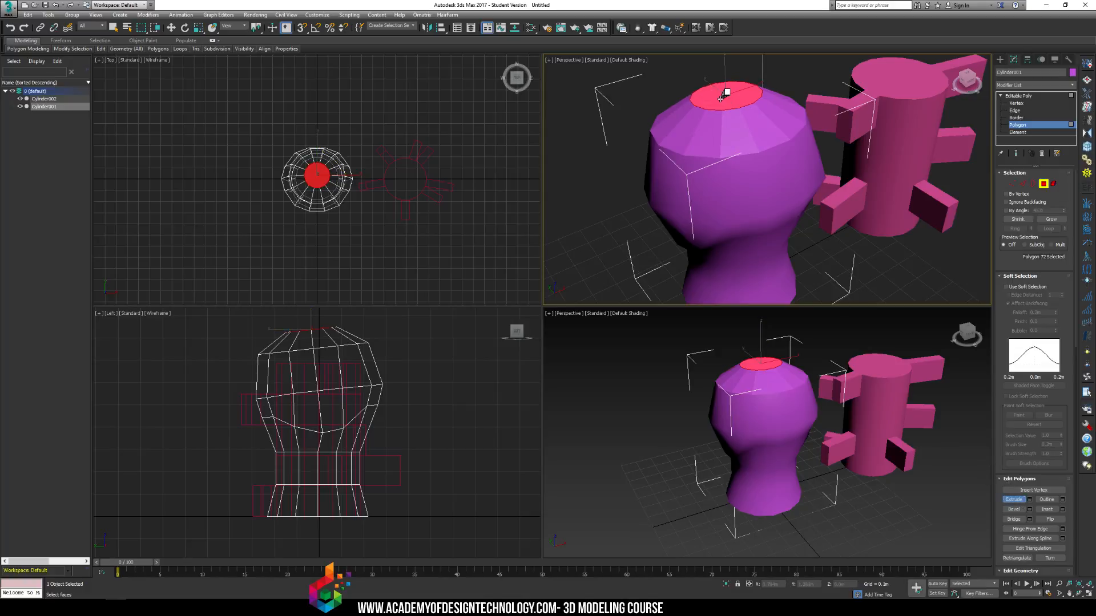
left_click_drag(724, 95, 730, 70)
left_click(940, 154)
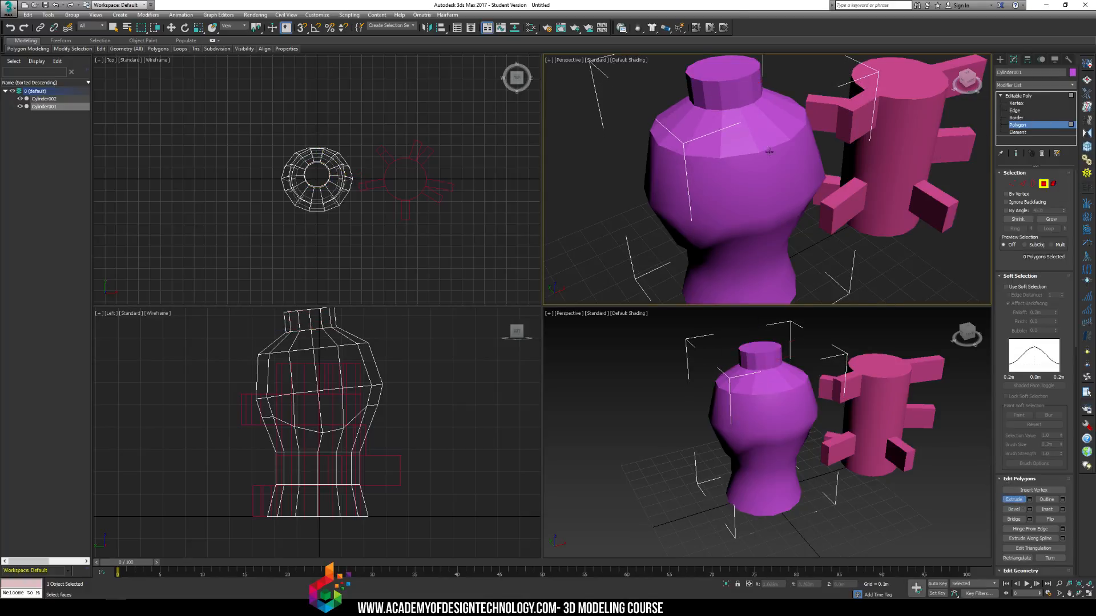
Select all of the purple bottle's polygons and assign them to smoothing group 1.
scroll(769, 152, "down", 5)
left_click_drag(859, 222, 699, 97)
scroll(999, 468, "down", 5)
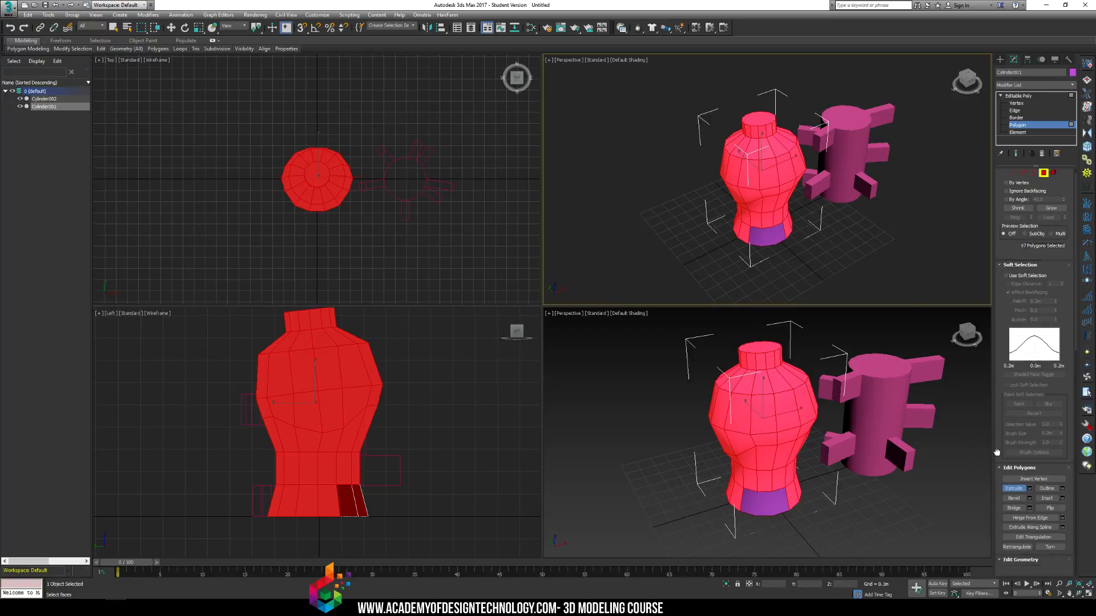
key("r")
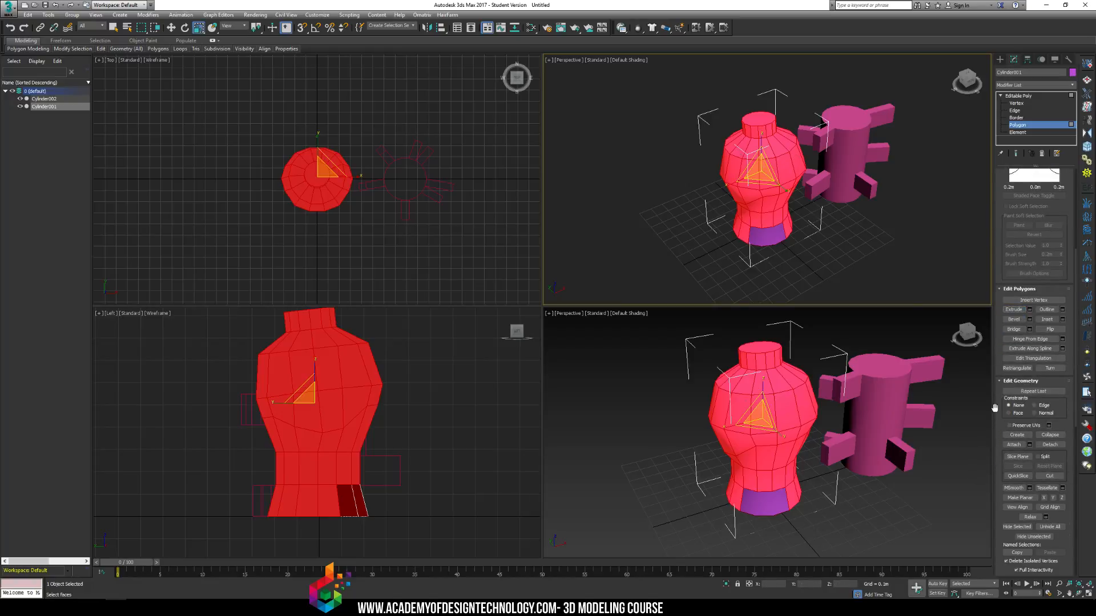
scroll(996, 465, "down", 6)
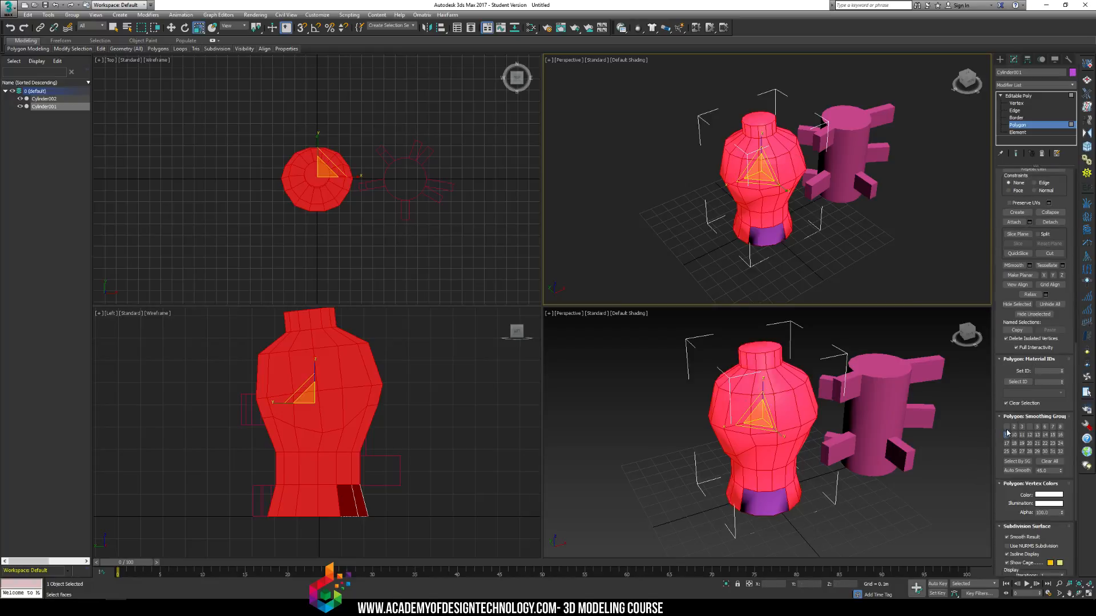
left_click(1007, 435)
left_click(1006, 427)
left_click(1030, 427)
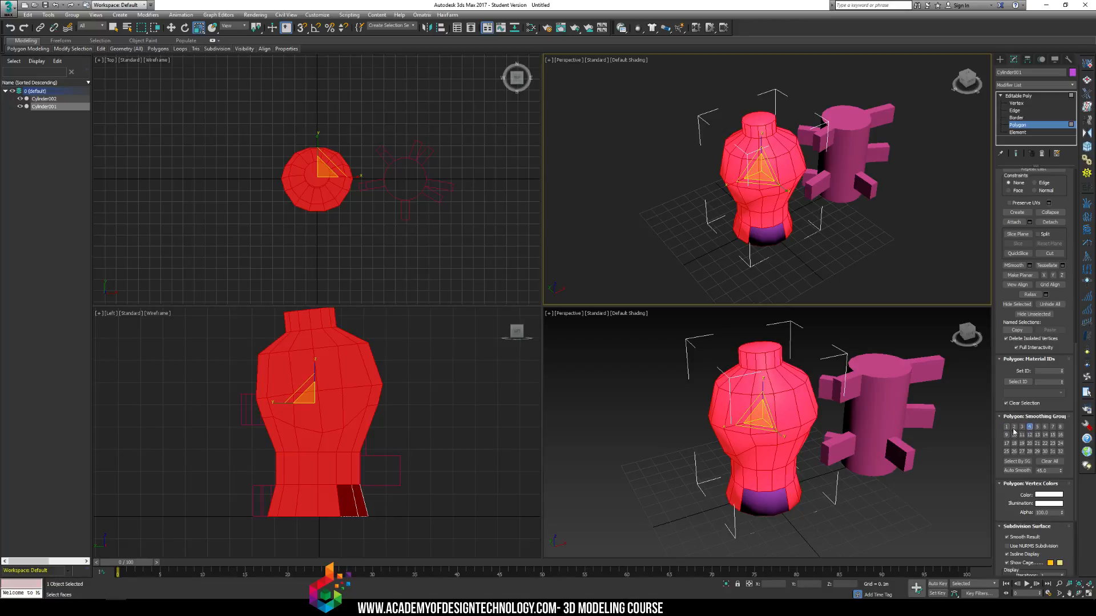
left_click(1029, 427)
left_click(1007, 427)
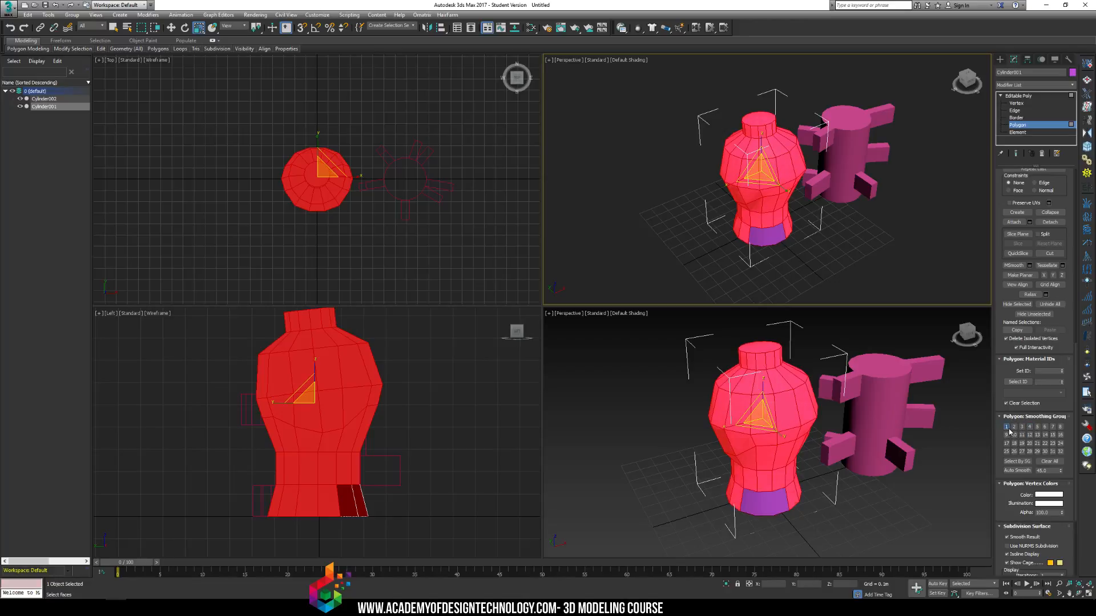
left_click(849, 281)
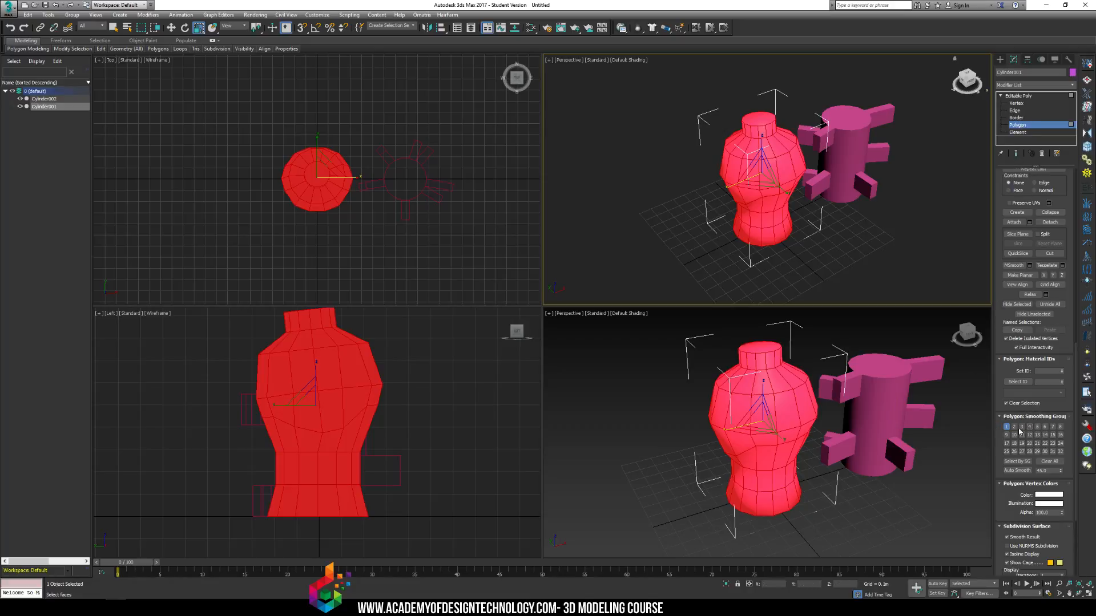
left_click(798, 487)
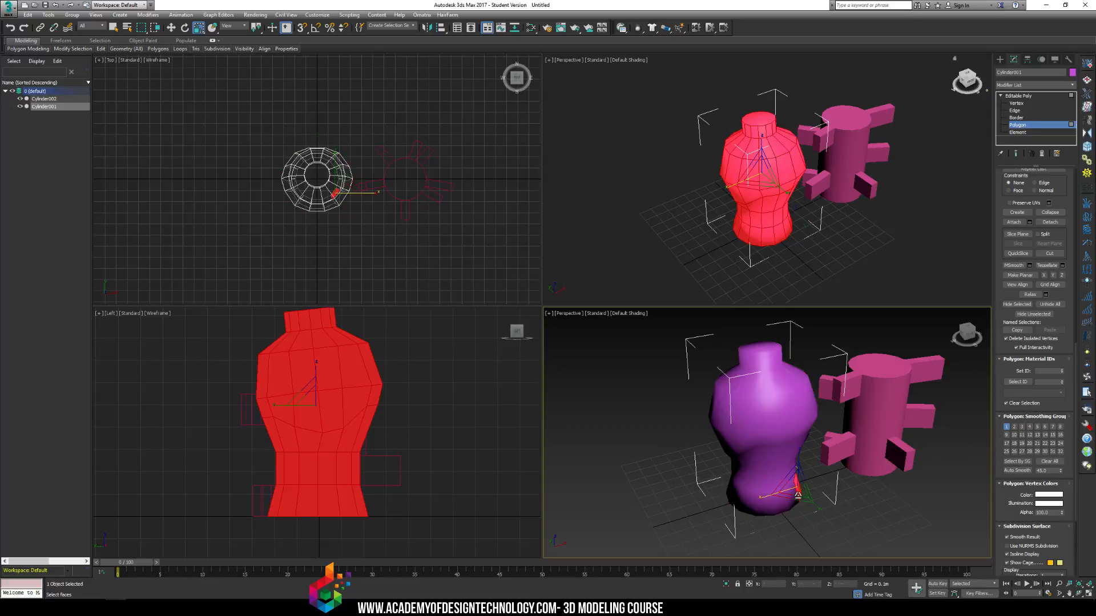
Select the polygons of the bottle's neck and remove them from smoothing group 1.
middle_click_drag(736, 130, 738, 85, "alt")
middle_click_drag(738, 85, 723, 108)
scroll(752, 101, "up", 5)
left_click_drag(682, 147, 847, 197)
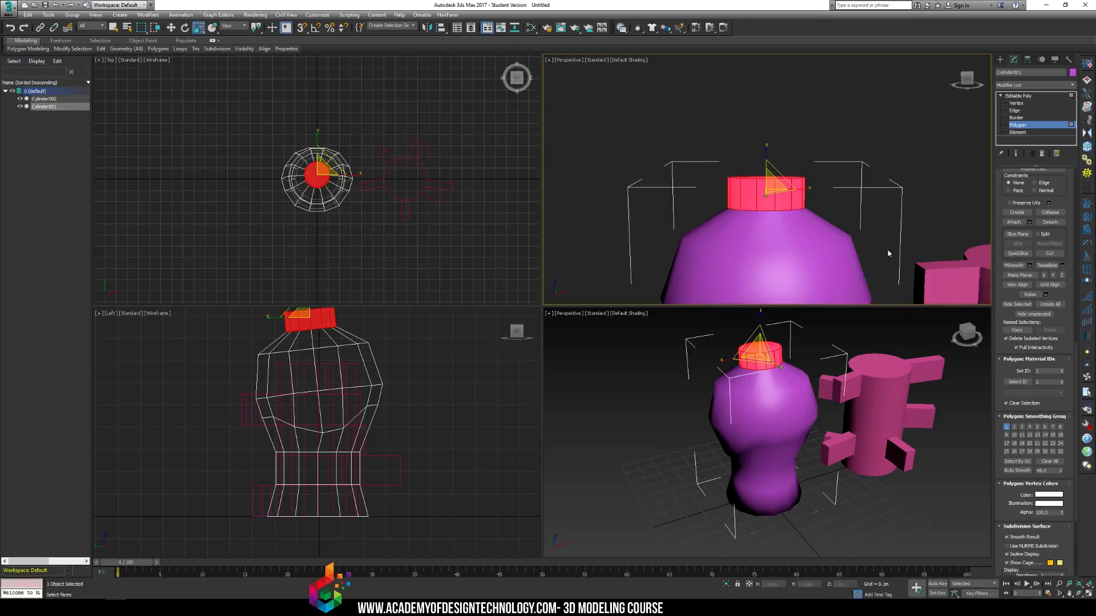
left_click(1006, 428)
left_click(847, 205)
middle_click_drag(847, 205, 856, 209, "alt")
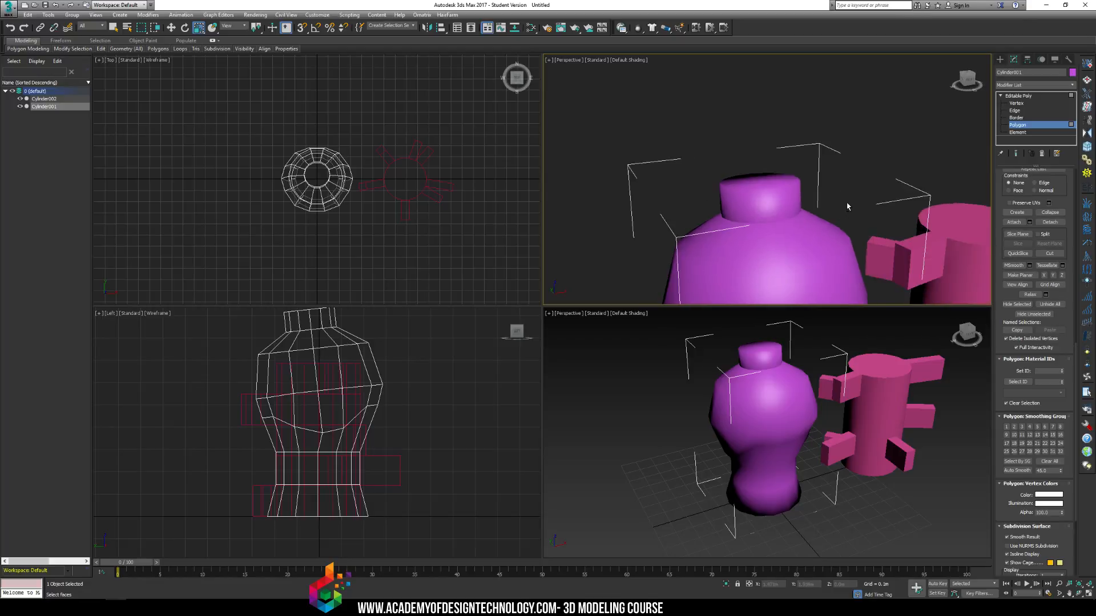
Put the polygon on top of the neck in smoothing group 2 and clear the selection.
left_click(745, 176)
left_click(1014, 427)
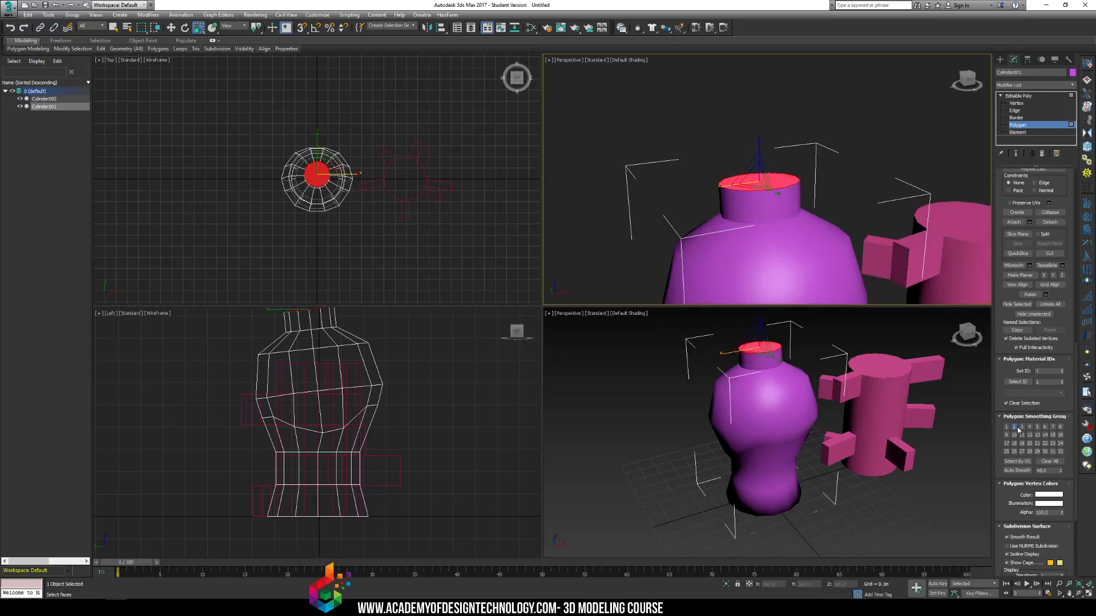
left_click(1022, 426)
left_click(892, 220)
Remove the bottle's bottom polygon from smoothing group 1.
middle_click_drag(756, 407, 745, 308)
left_click(771, 463)
left_click(1006, 427)
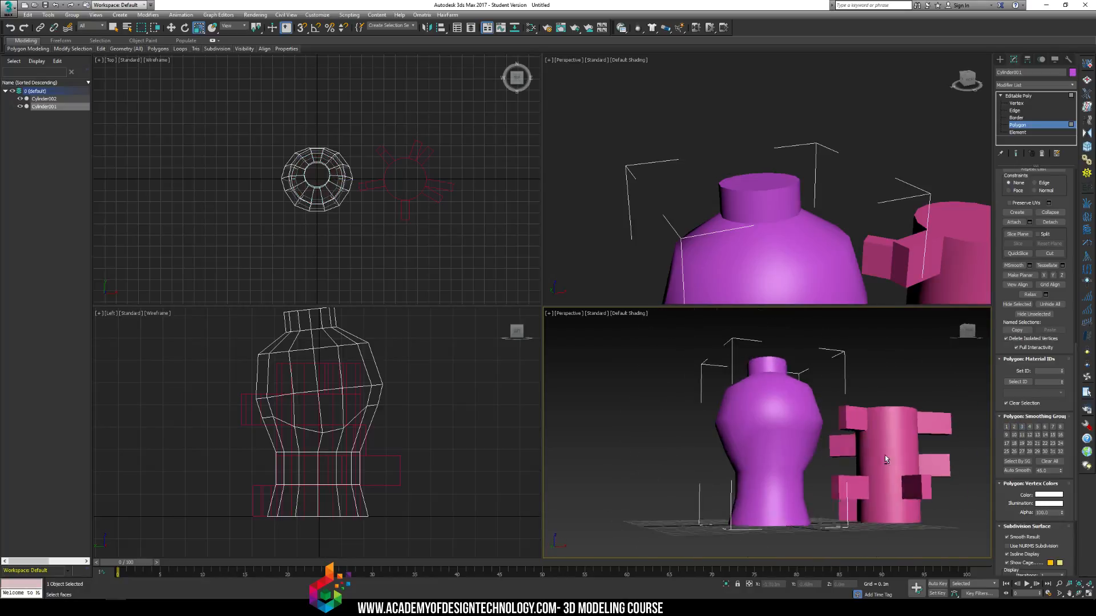
middle_click_drag(885, 454, 846, 466, "alt")
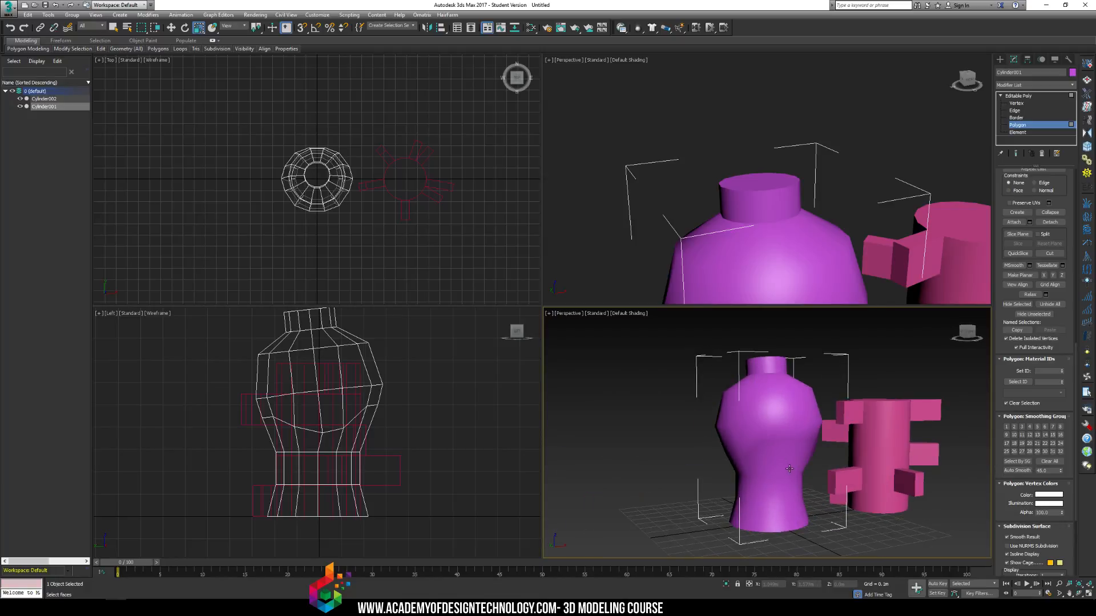
Select only the polygons below the curved row in Front view and put them in smoothing group 5.
key("f")
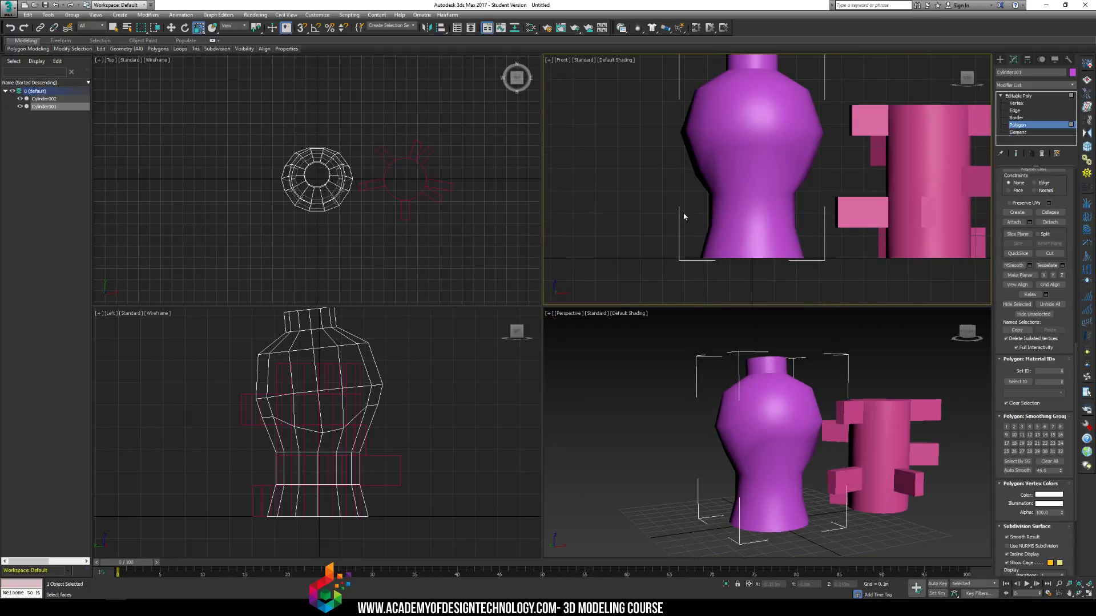
left_click_drag(830, 255, 820, 220)
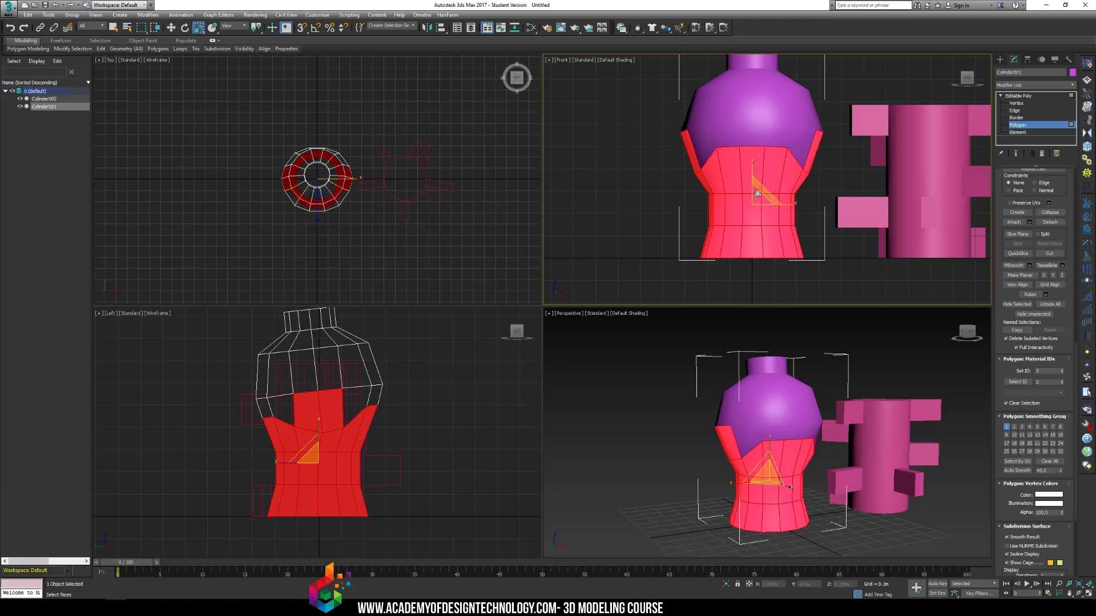
left_click_drag(645, 125, 700, 155, "alt")
left_click_drag(835, 127, 797, 150, "alt")
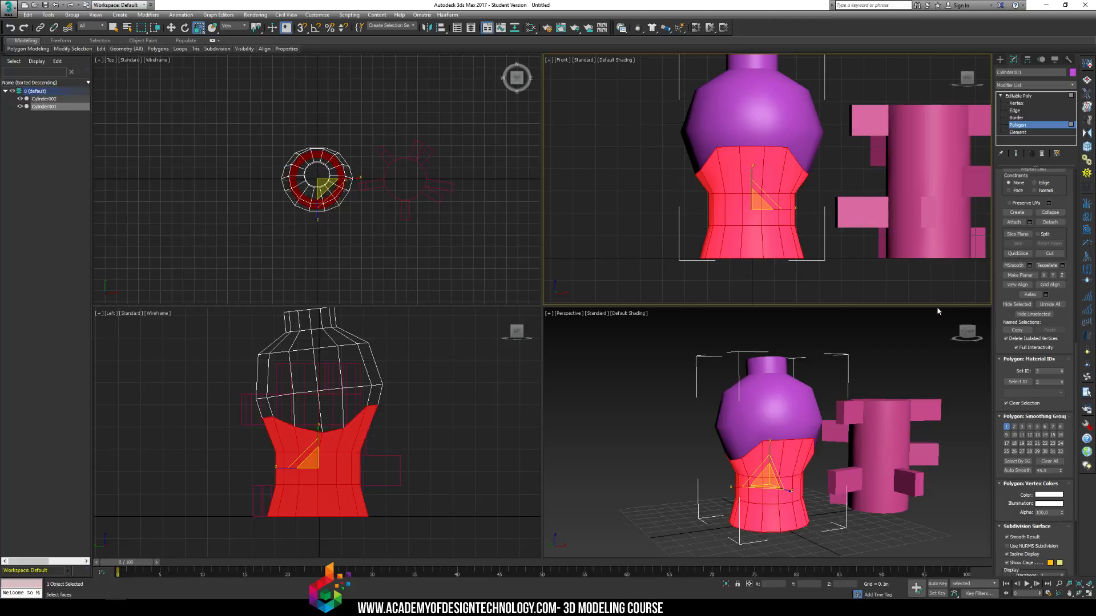
left_click(1037, 427)
left_click(935, 434)
middle_click_drag(865, 407, 824, 401, "alt")
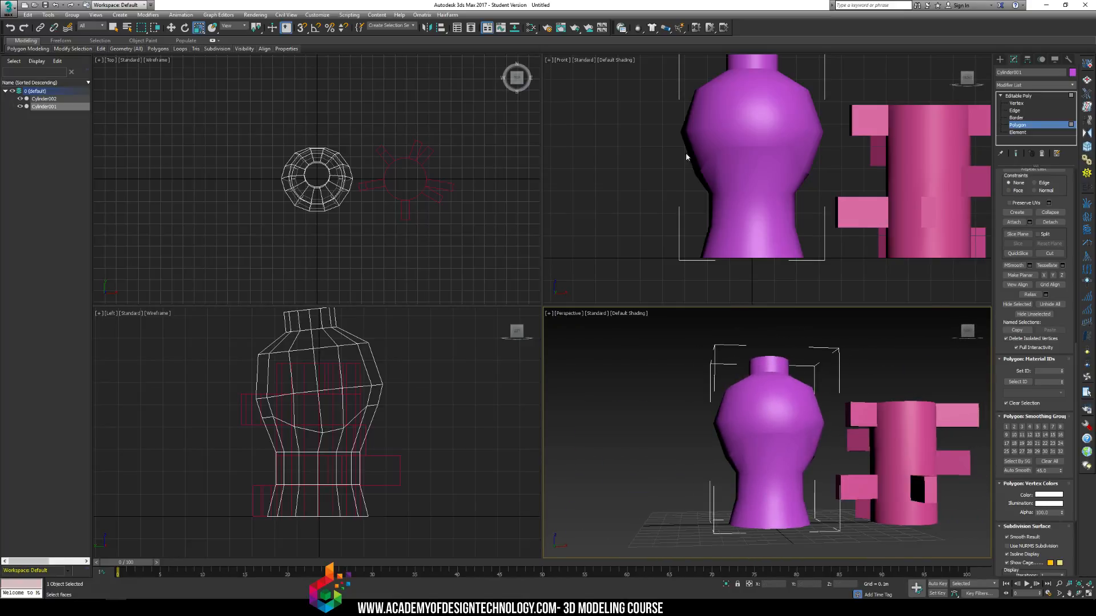
Lower the vertices flanking the middle of the curved row in the Front viewport to round the curve.
left_click(1016, 103)
scroll(692, 162, "up", 5)
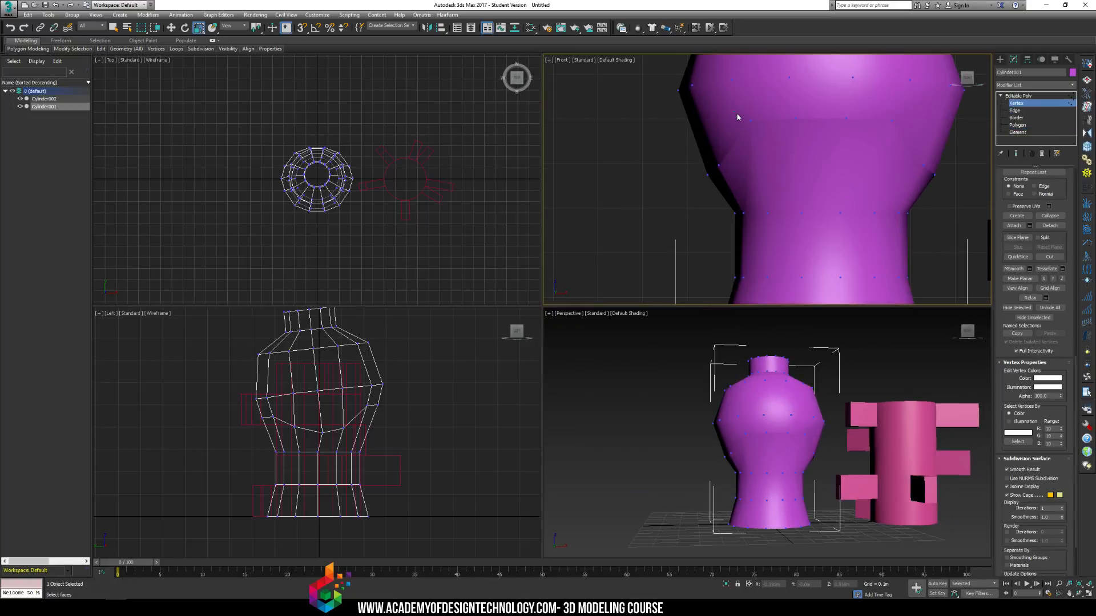
left_click_drag(902, 113, 885, 143, "ctrl")
key("w")
left_click_drag(844, 111, 843, 130)
left_click(858, 186)
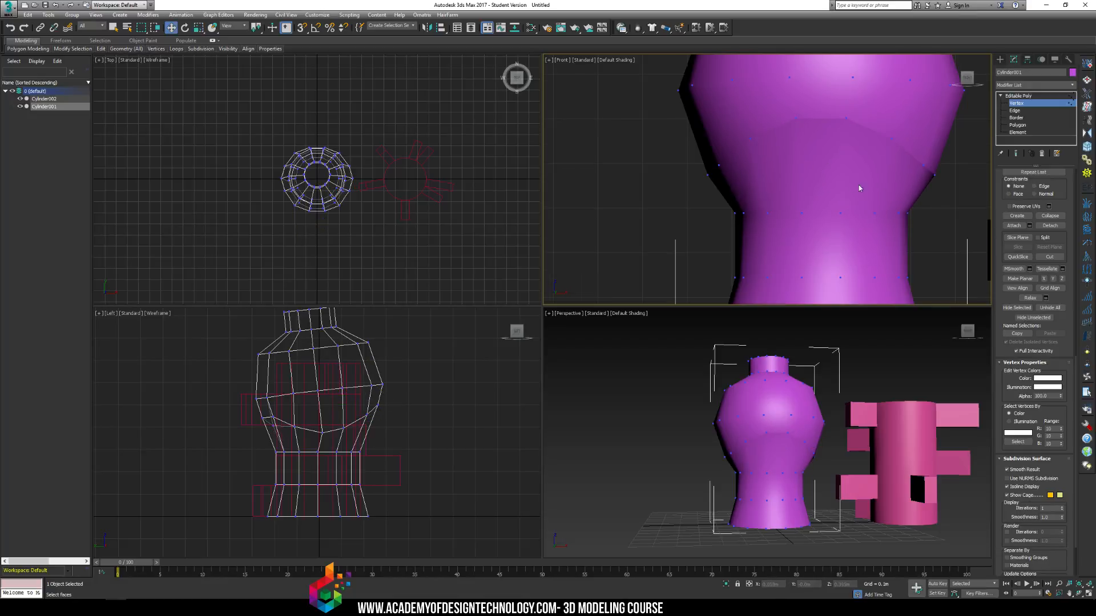
Leave vertex editing and deselect the bottle.
scroll(865, 203, "down", 3)
middle_click_drag(799, 394, 844, 411, "alt")
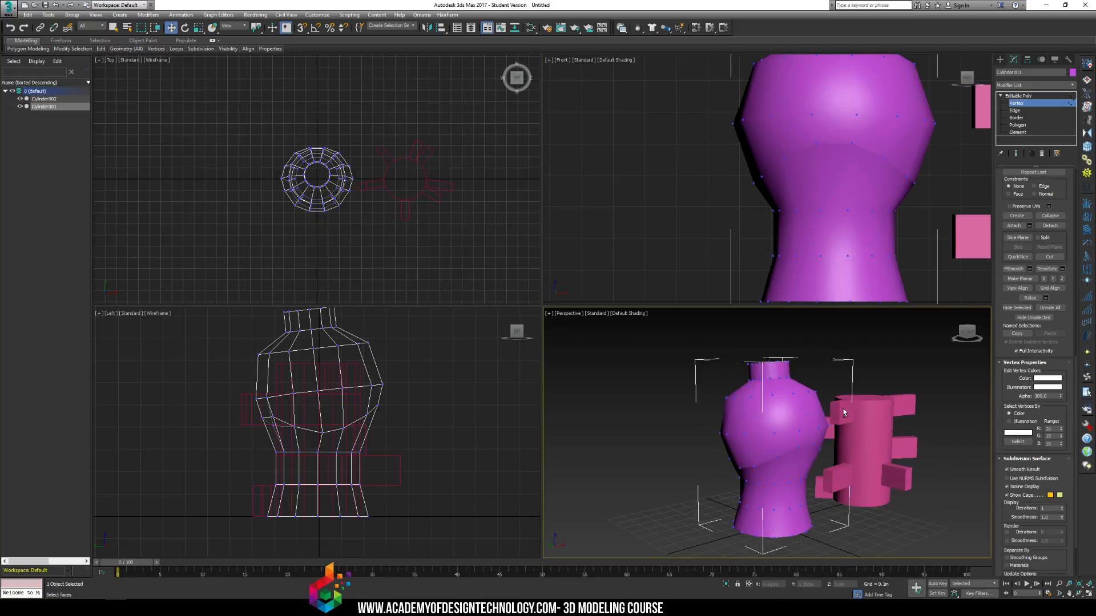
left_click(999, 60)
left_click(839, 336)
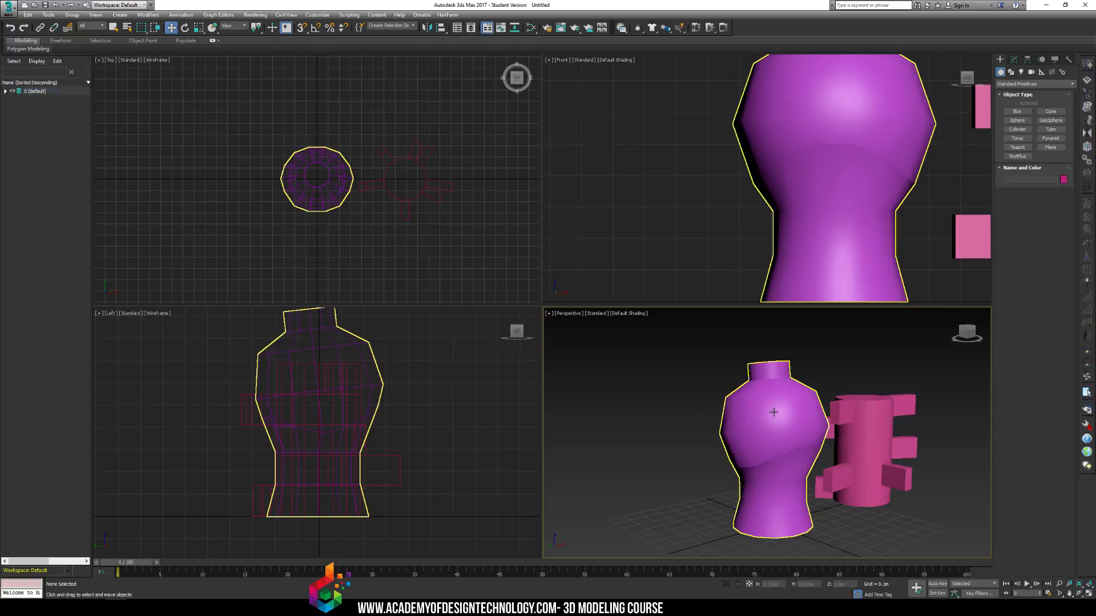
middle_click_drag(812, 392, 781, 401, "alt")
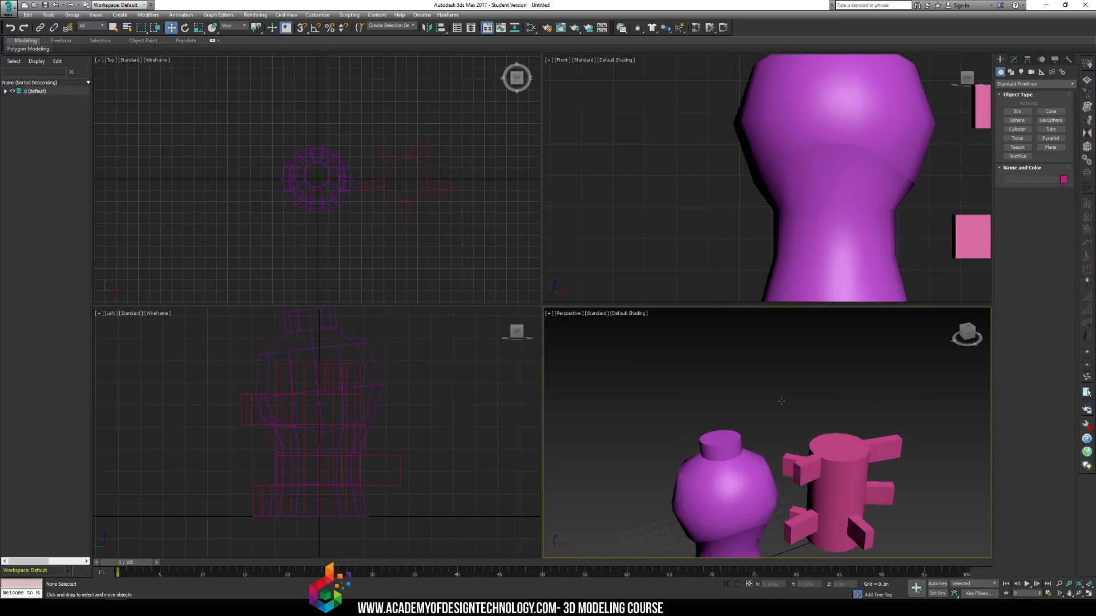
Select the bottle, maximize the Perspective viewport around it and display edged faces.
left_click(742, 473)
key("f")
key("z")
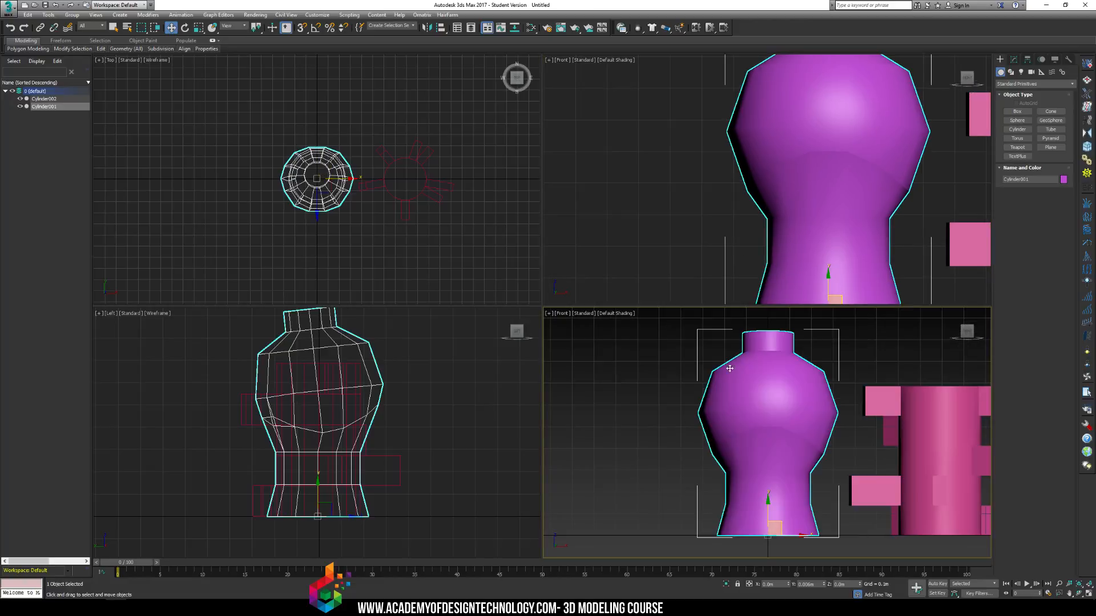
scroll(761, 396, "up", 2)
key("p")
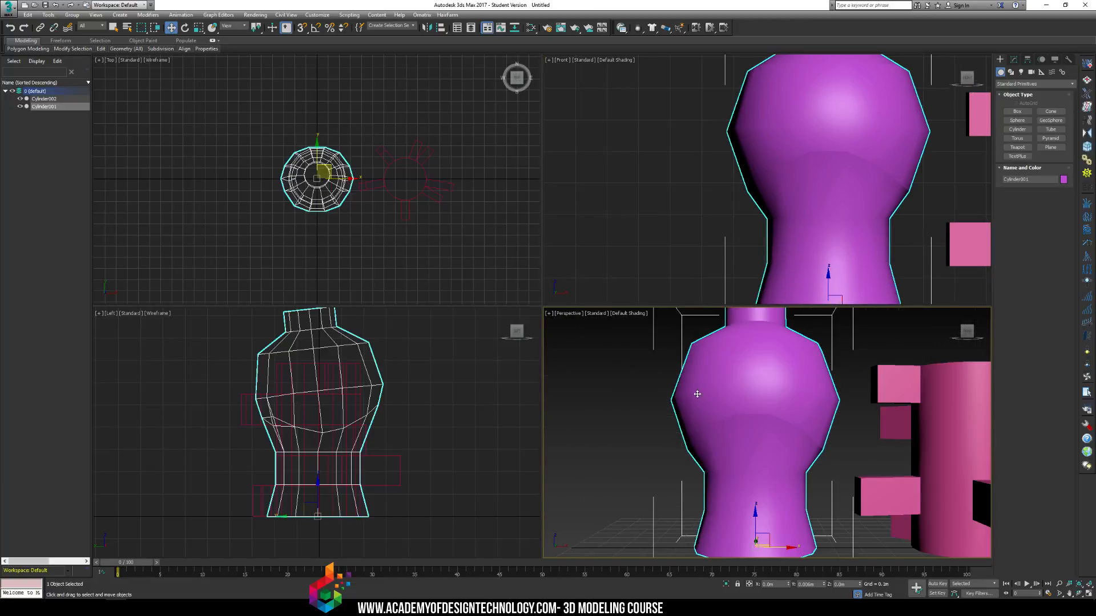
key("alt+w")
middle_click_drag(588, 320, 631, 354, "alt")
scroll(622, 342, "down", 2)
middle_click_drag(592, 280, 640, 260)
key("F4")
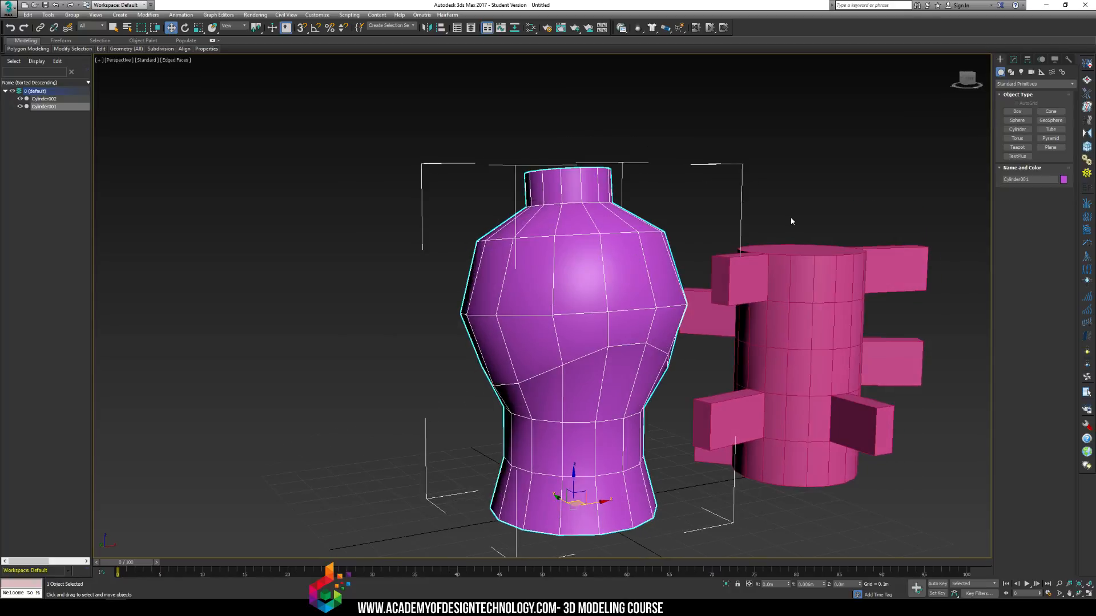
middle_click_drag(791, 221, 578, 171, "alt")
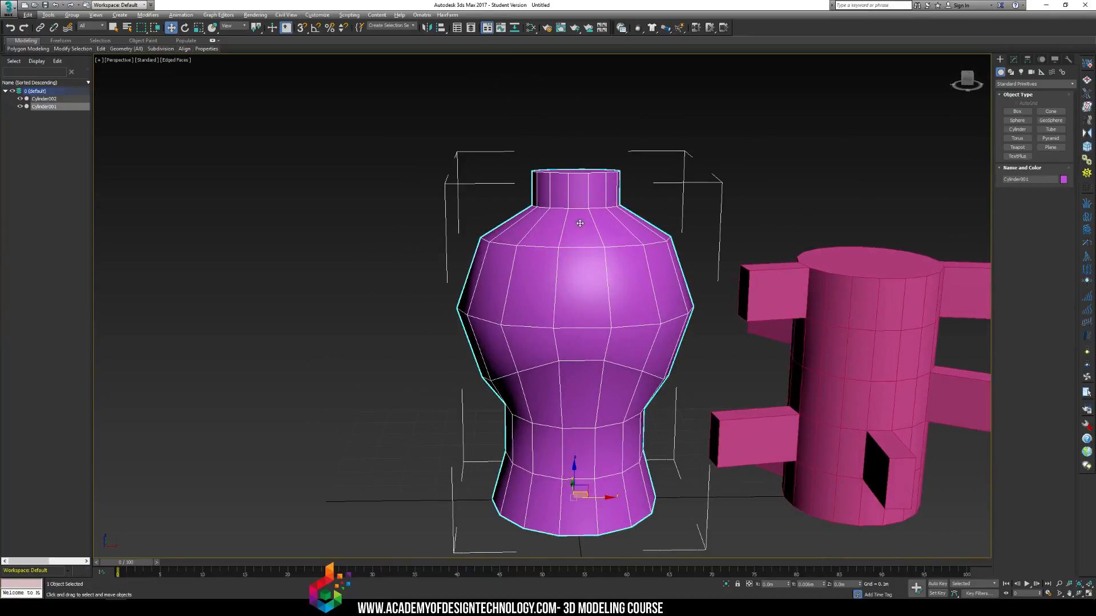
Switch to Front view and select all of the bottle's polygons.
key("f")
scroll(681, 179, "down", 3)
scroll(656, 165, "down", 2)
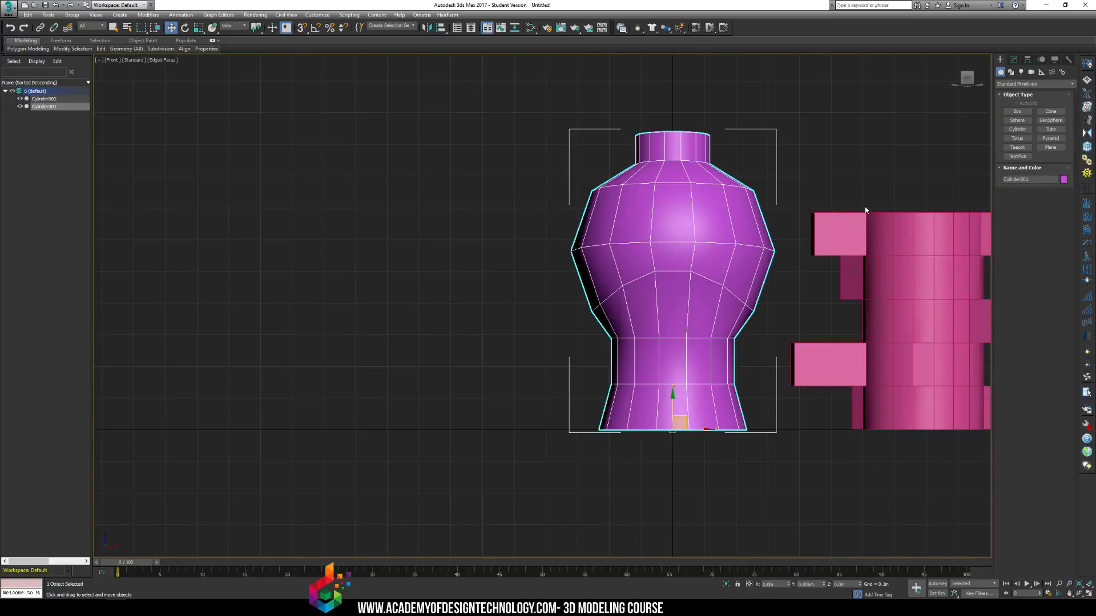
left_click(1013, 59)
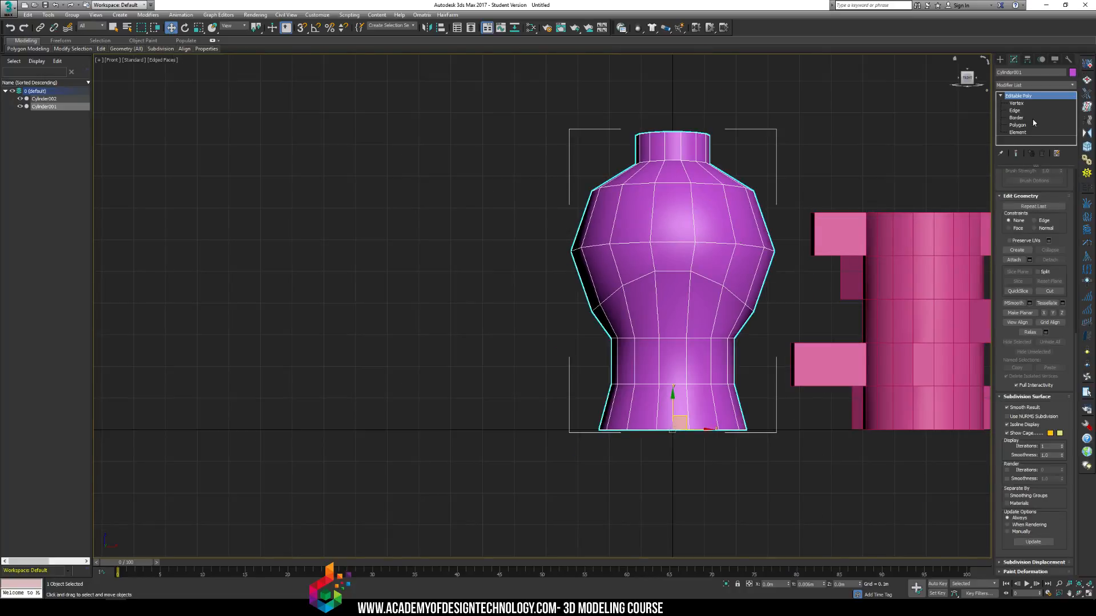
left_click(1017, 124)
key("ctrl+a")
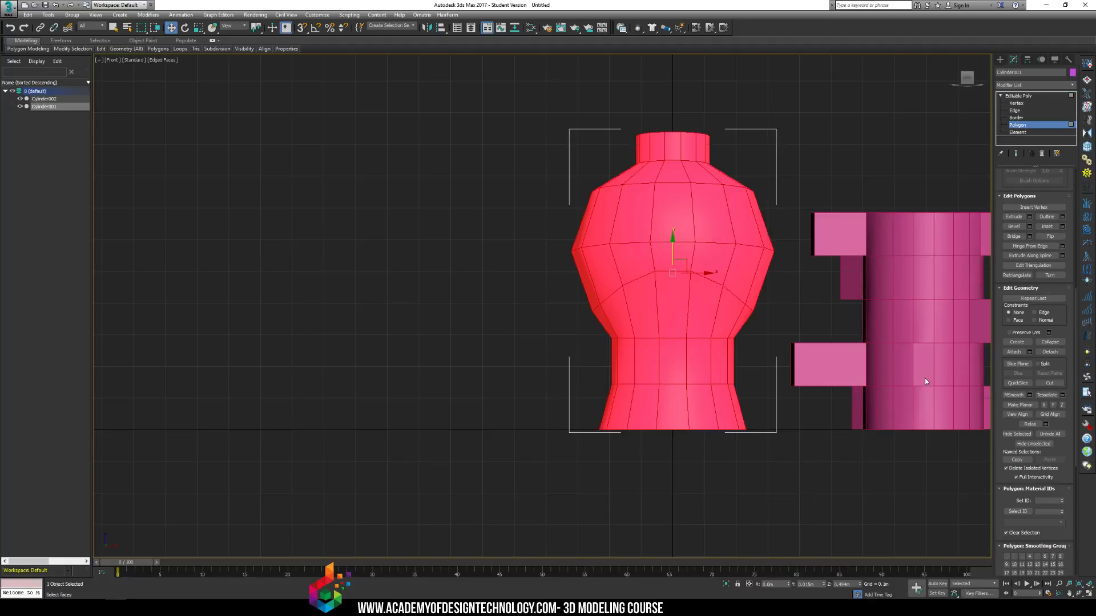
Rotate the Slice Plane 90° to vertical with angle snap on and slice the bottle through its centre.
left_click(1017, 364)
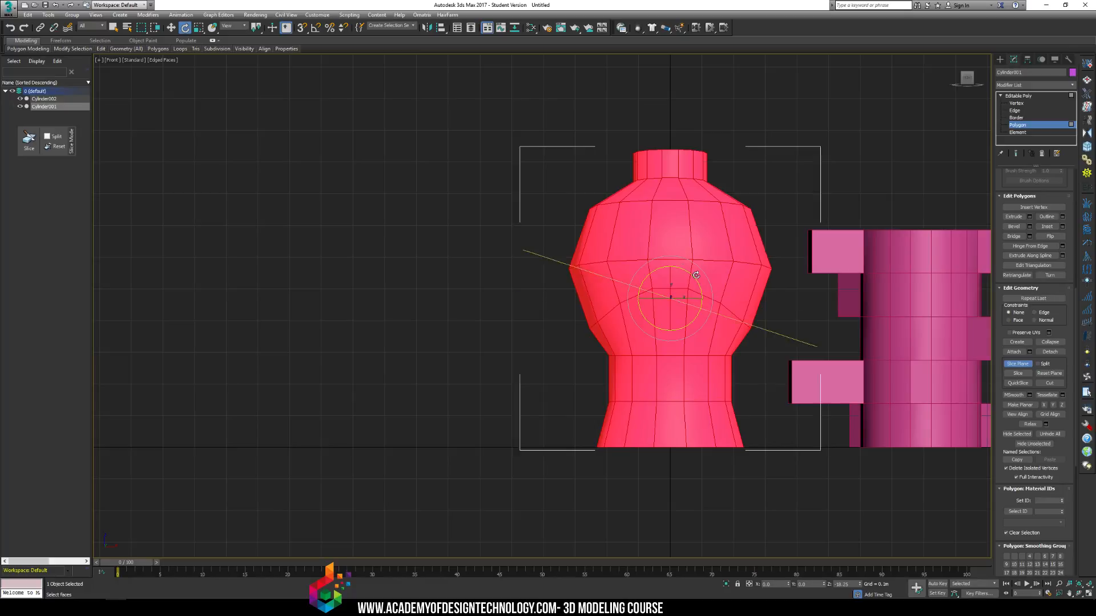
left_click_drag(696, 275, 415, 119)
right_click(414, 119)
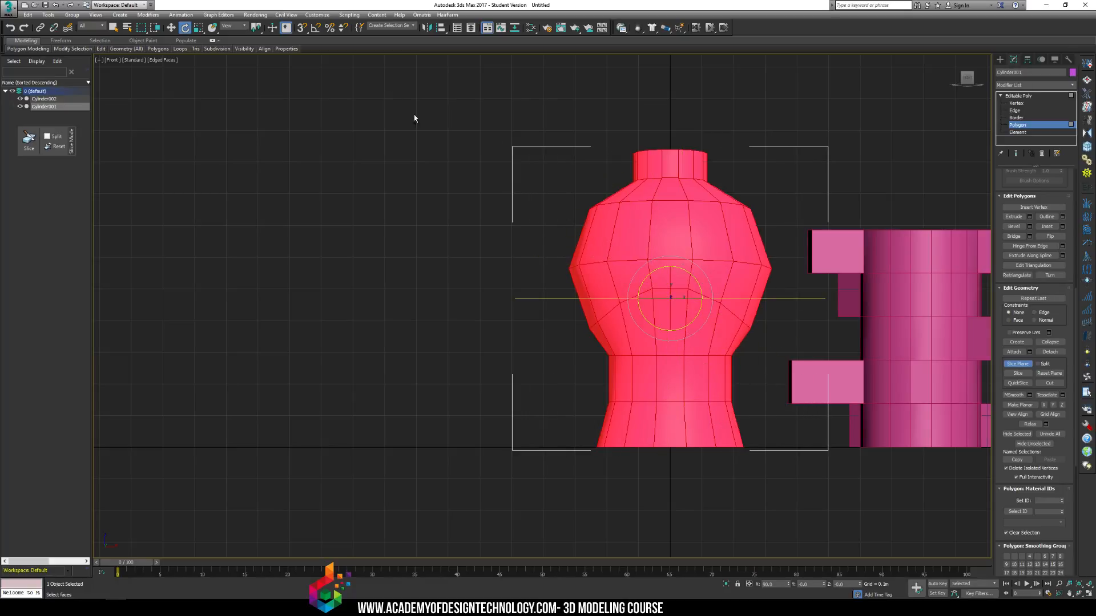
left_click(315, 29)
left_click_drag(689, 276, 731, 300)
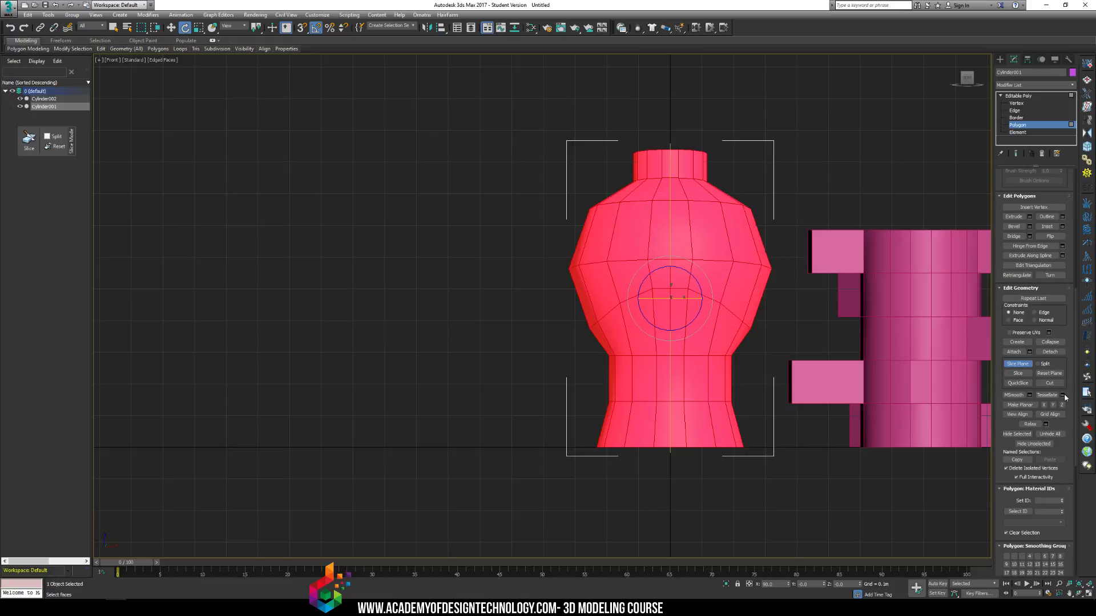
left_click(1018, 373)
left_click(1017, 364)
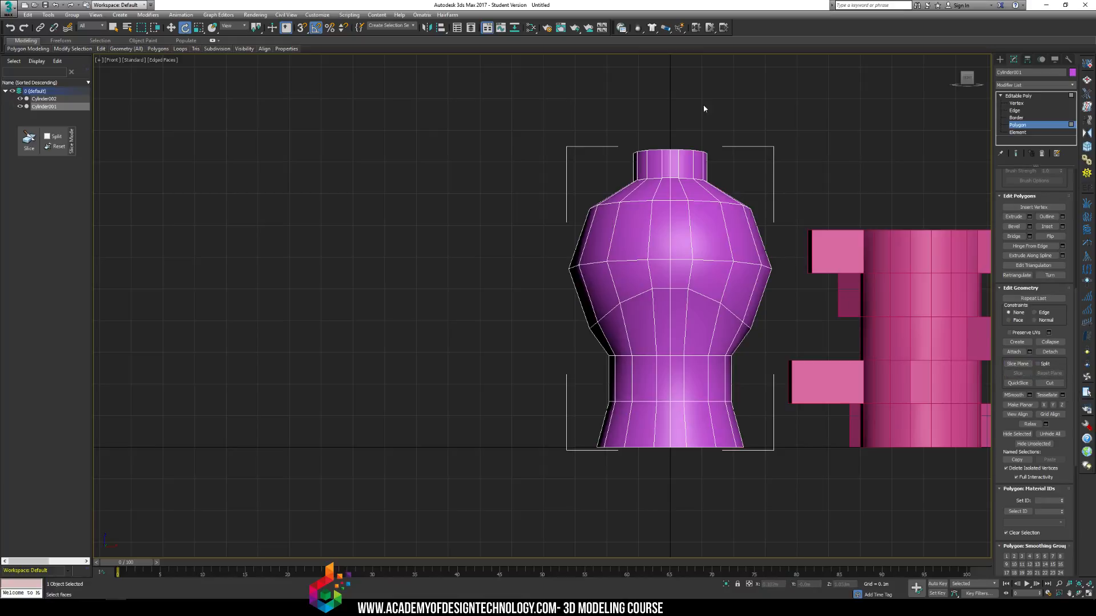
Return to Perspective view and select a single polygon on the front of the bottle's upper body.
mouse_move(698, 196)
middle_mouse_down("alt")
mouse_move(774, 205)
mouse_move(672, 193)
mouse_move(686, 194)
middle_mouse_up("alt")
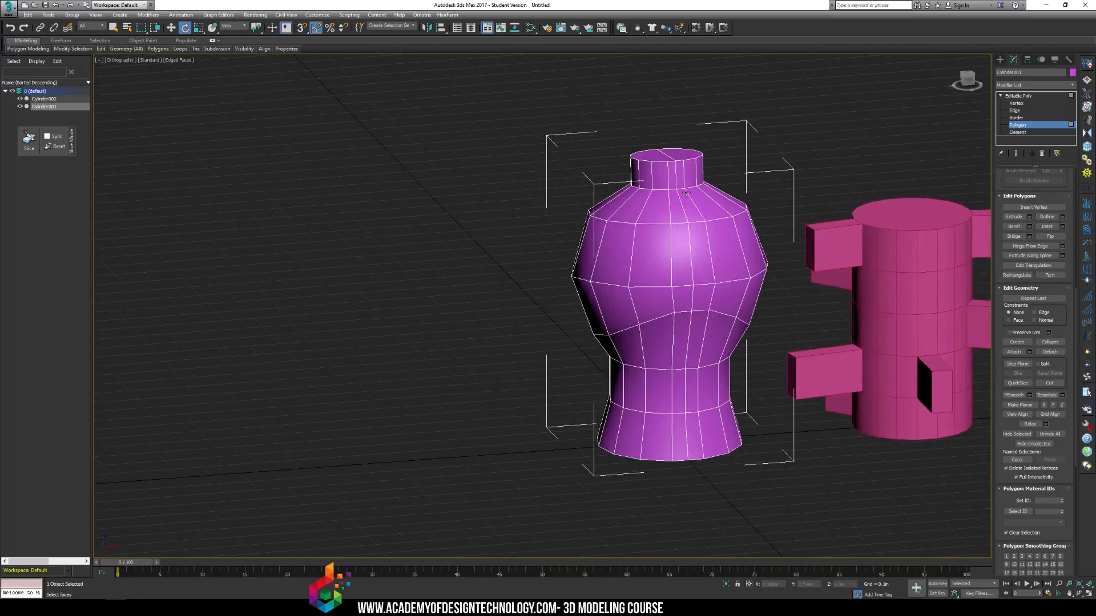
key("p")
mouse_move(592, 255)
middle_mouse_down("alt")
mouse_move(569, 259)
mouse_move(582, 279)
mouse_move(612, 252)
middle_mouse_up("alt")
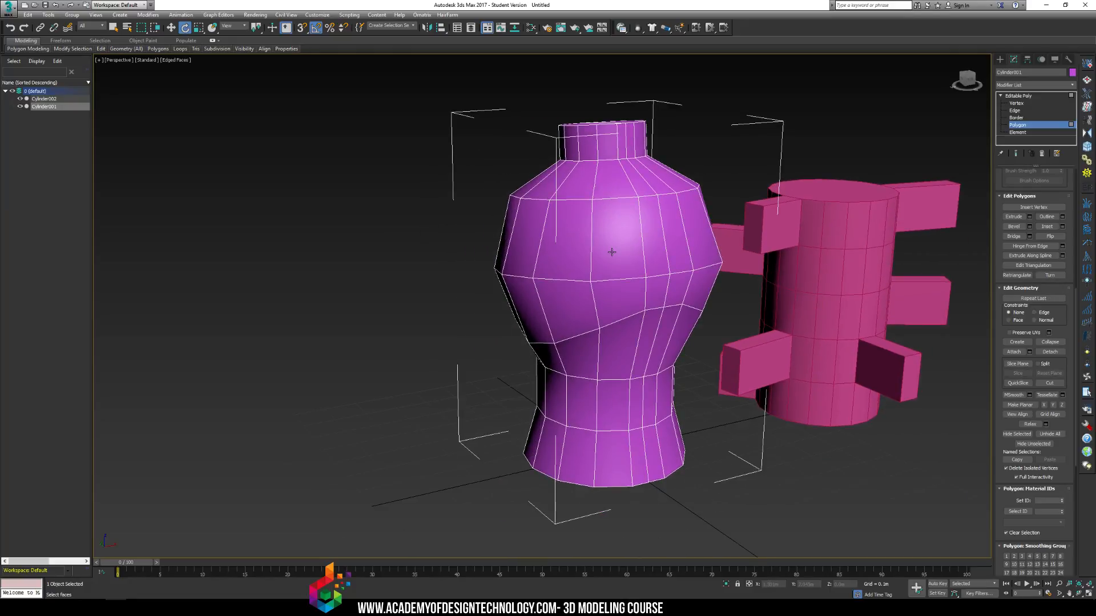
left_click(612, 252)
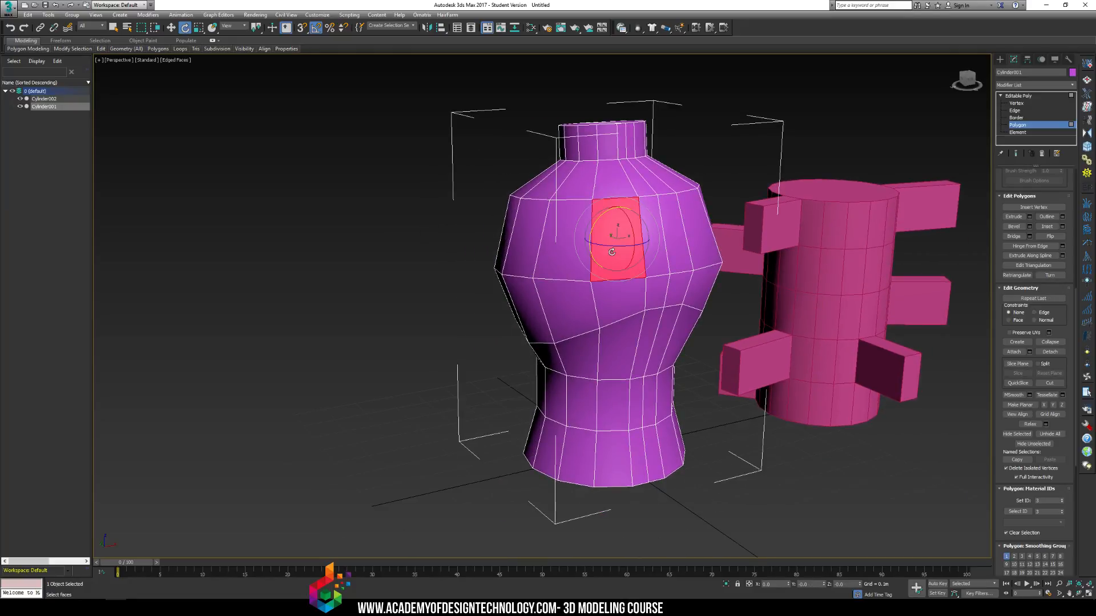
In Front view, select all polygons on the half of the bottle nearest the pink cylinder and delete them, then return to Perspective.
left_click(1038, 96)
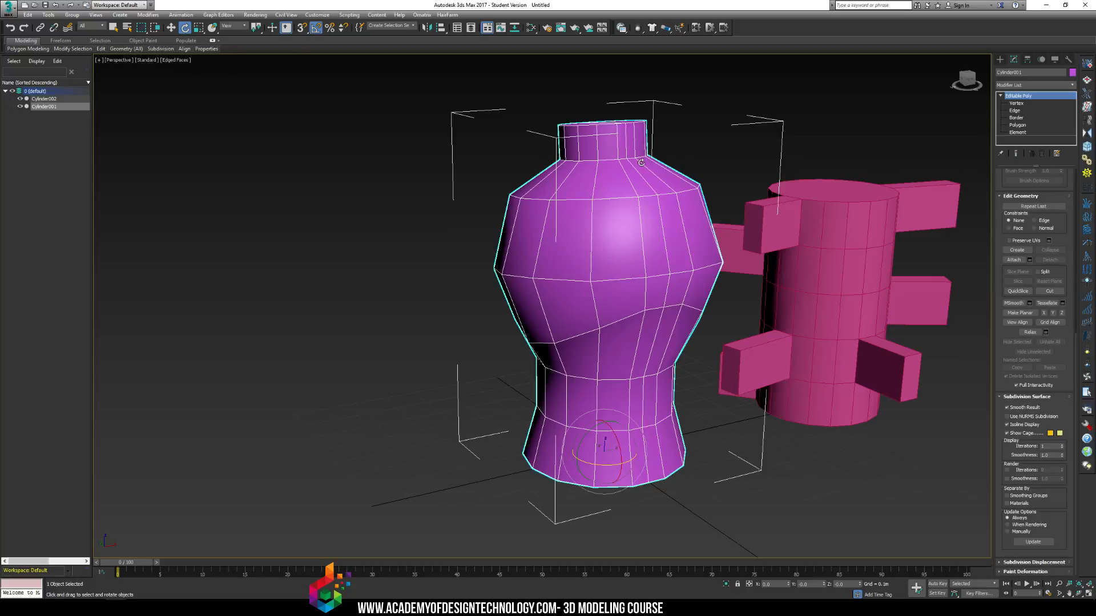
key("f")
key("ctrl+a")
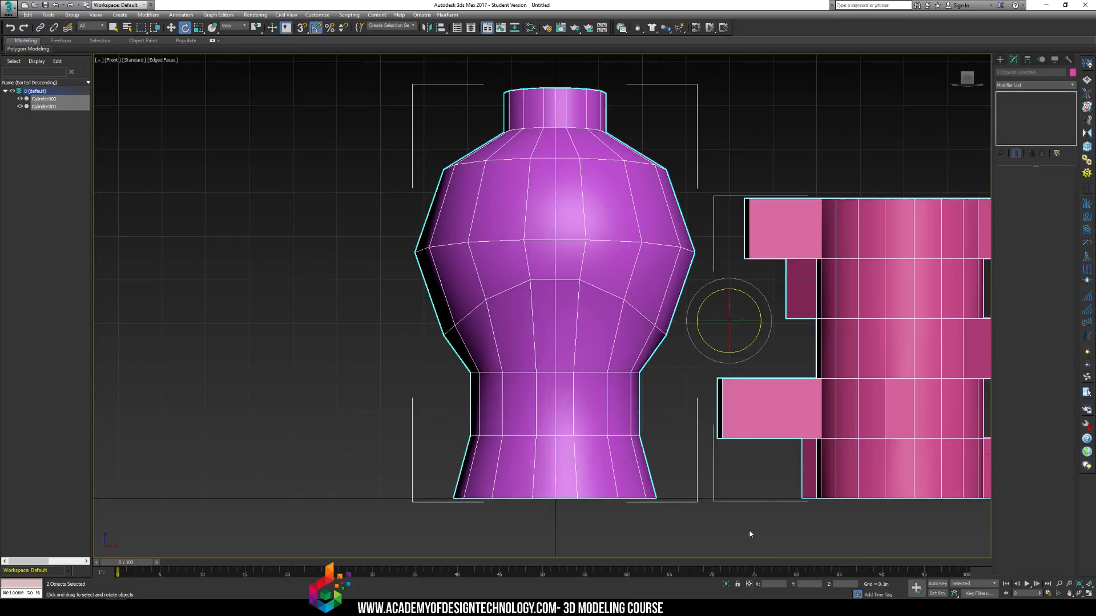
key("z")
left_click(421, 233)
middle_click_drag(421, 233, 604, 217)
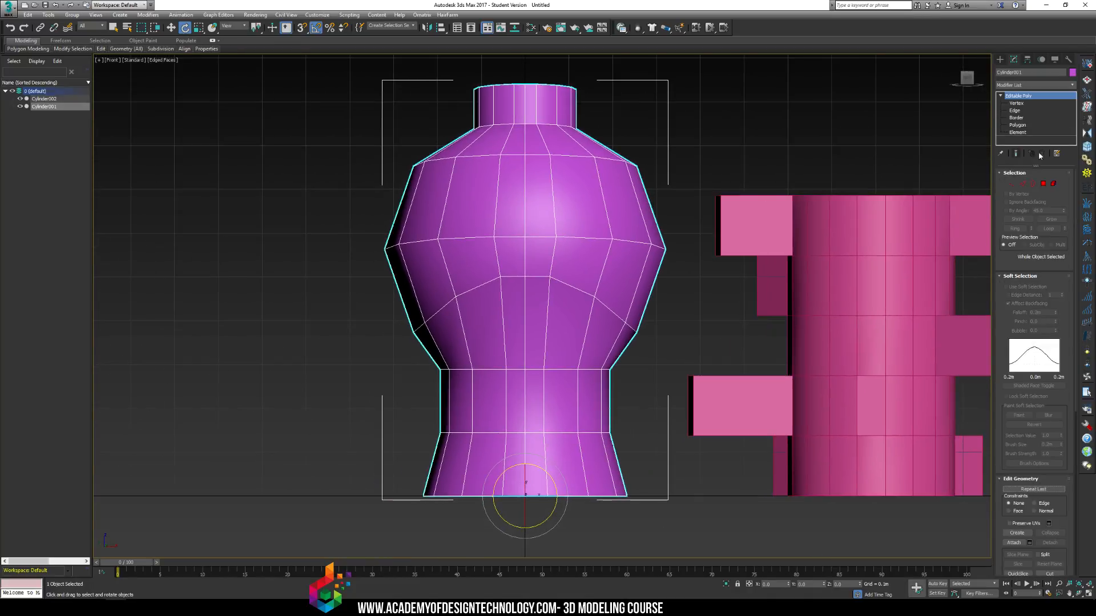
left_click(1032, 126)
left_click(469, 198)
middle_click_drag(705, 156, 825, 156)
left_click_drag(652, 78, 796, 507)
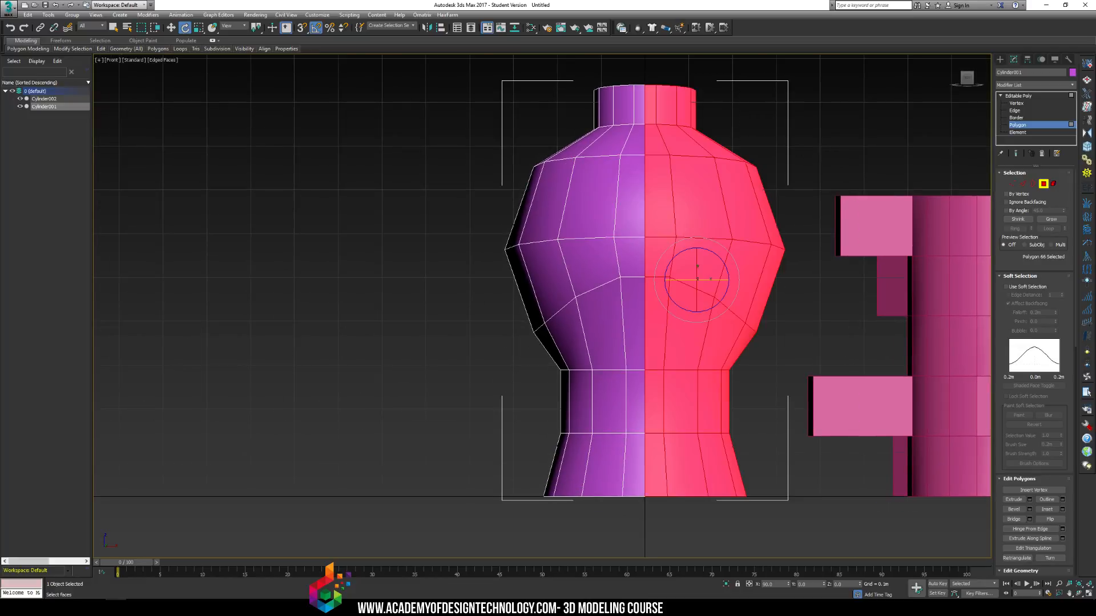
key("Delete")
key("p")
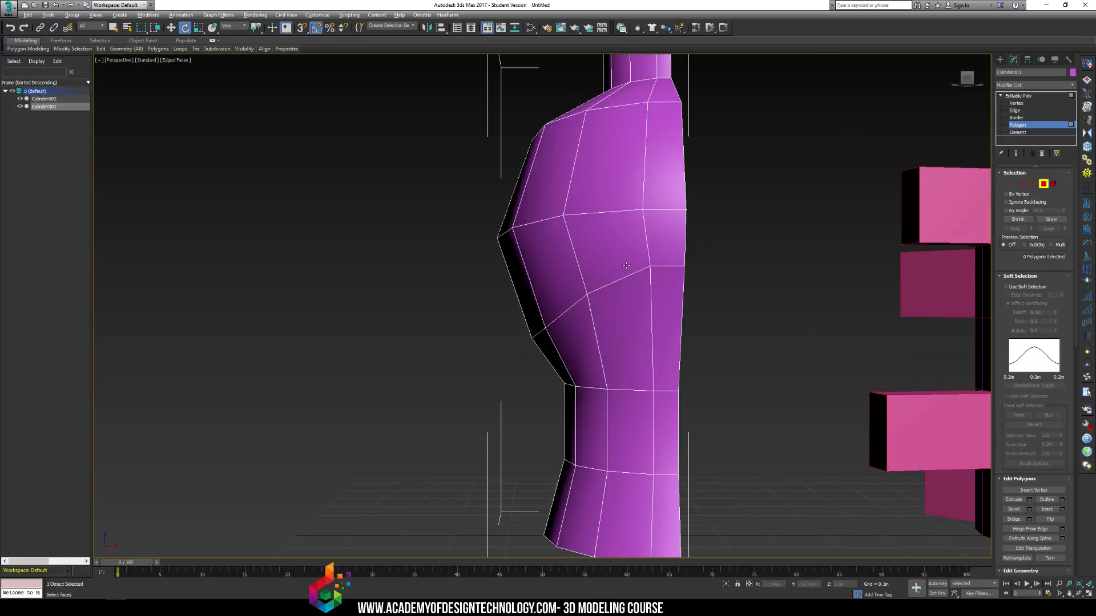
Mirror the remaining bottle half about the X axis as a Reference clone.
left_click(998, 59)
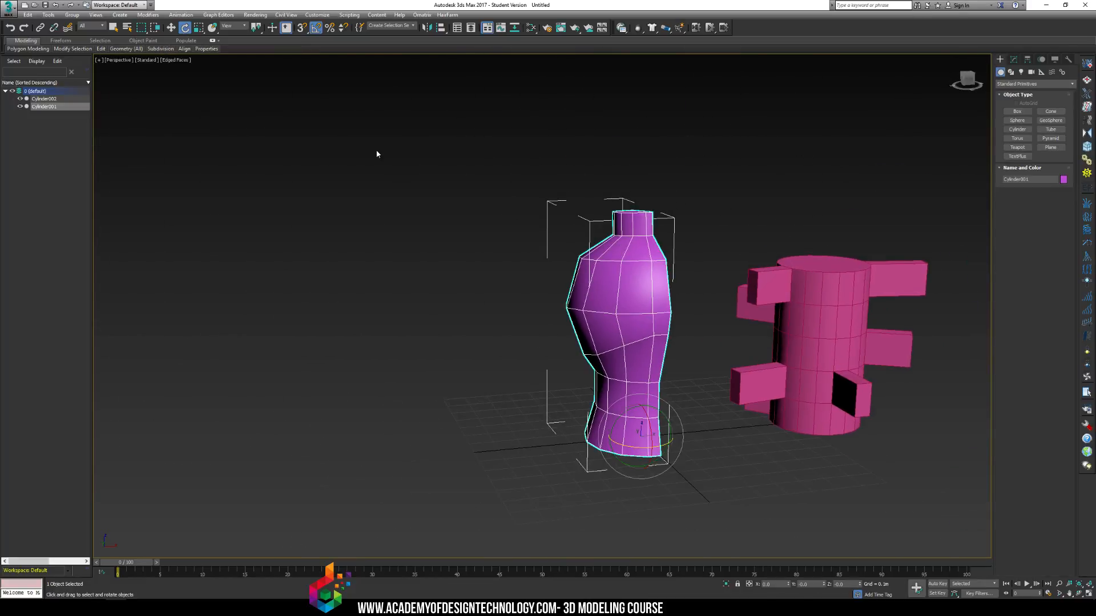
left_click(48, 15)
left_click(61, 156)
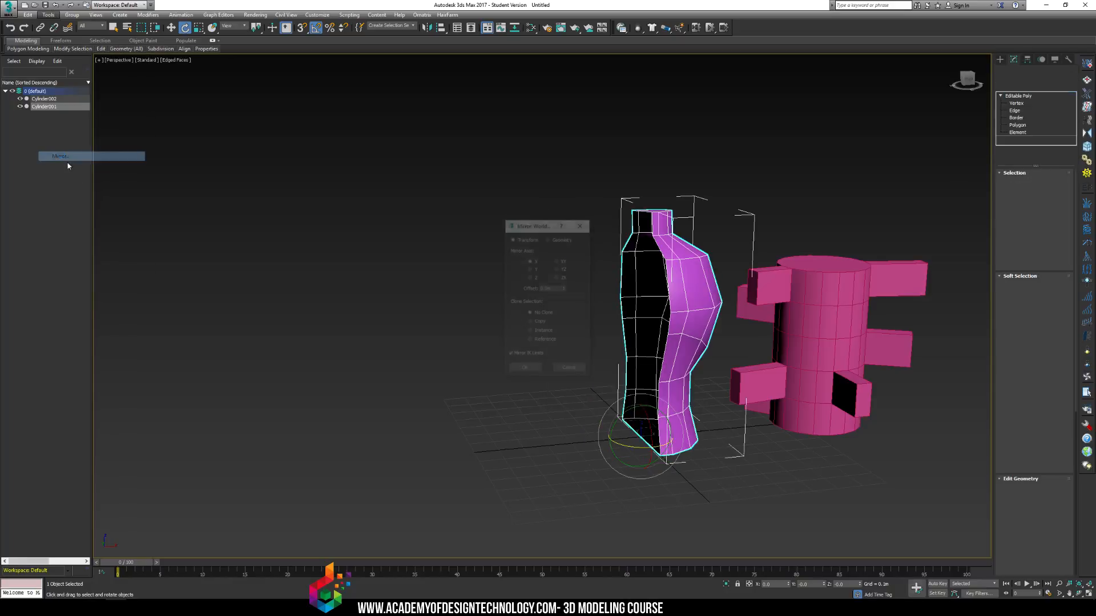
left_click(548, 343)
left_click(524, 371)
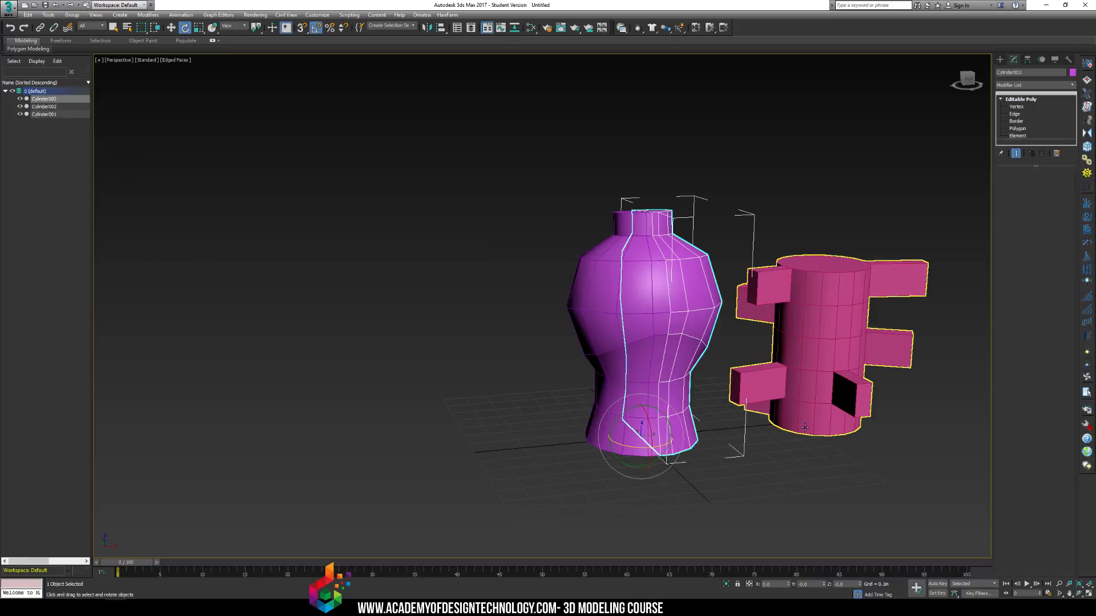
Select the original bottle half, examine how it meets the mirrored half in Top and Perspective views, and show its pivot settings.
left_click(802, 365)
middle_click_drag(667, 437, 673, 440, "alt")
left_click(624, 328)
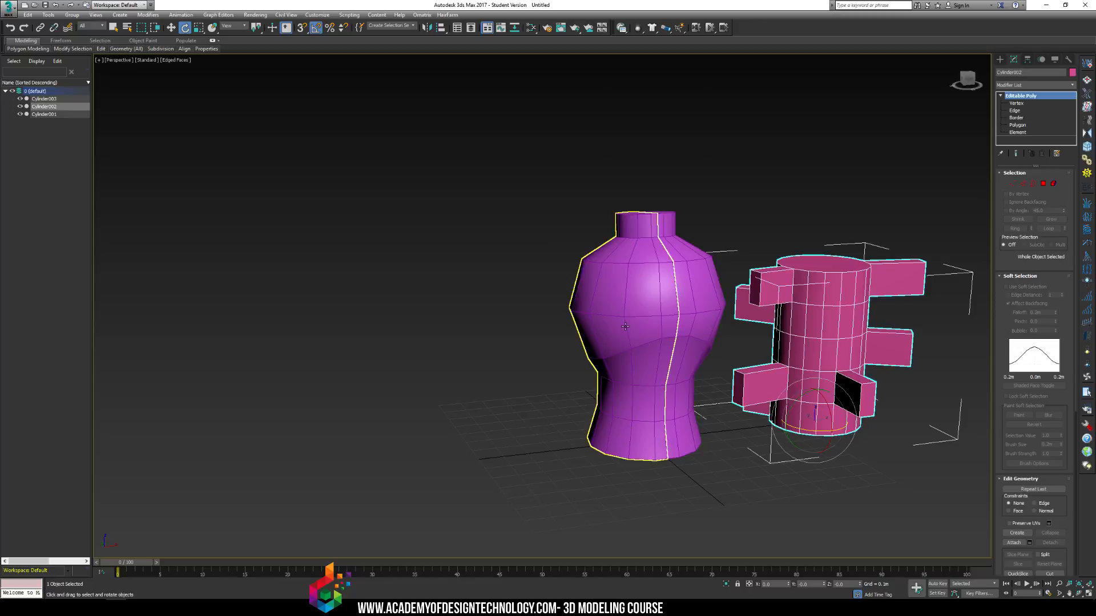
key("w")
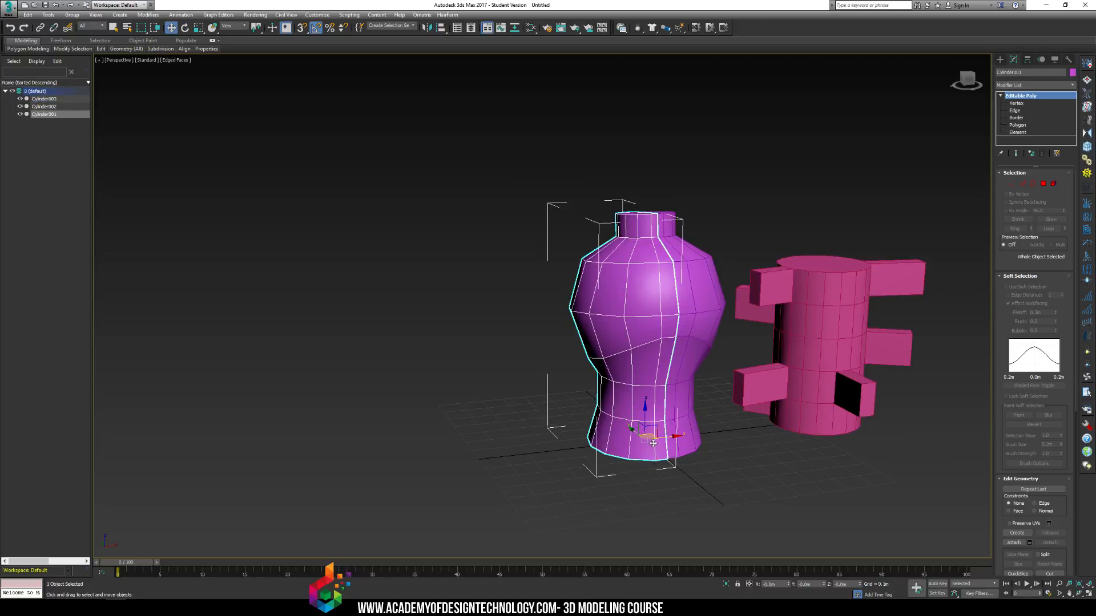
middle_click_drag(646, 416, 670, 335, "alt")
key("t")
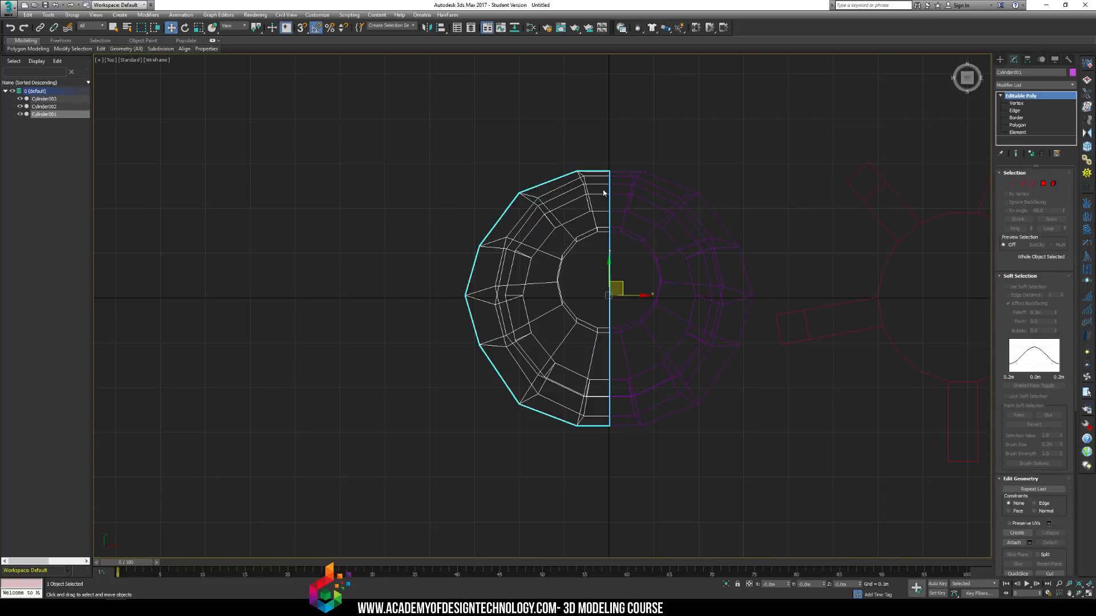
key("p")
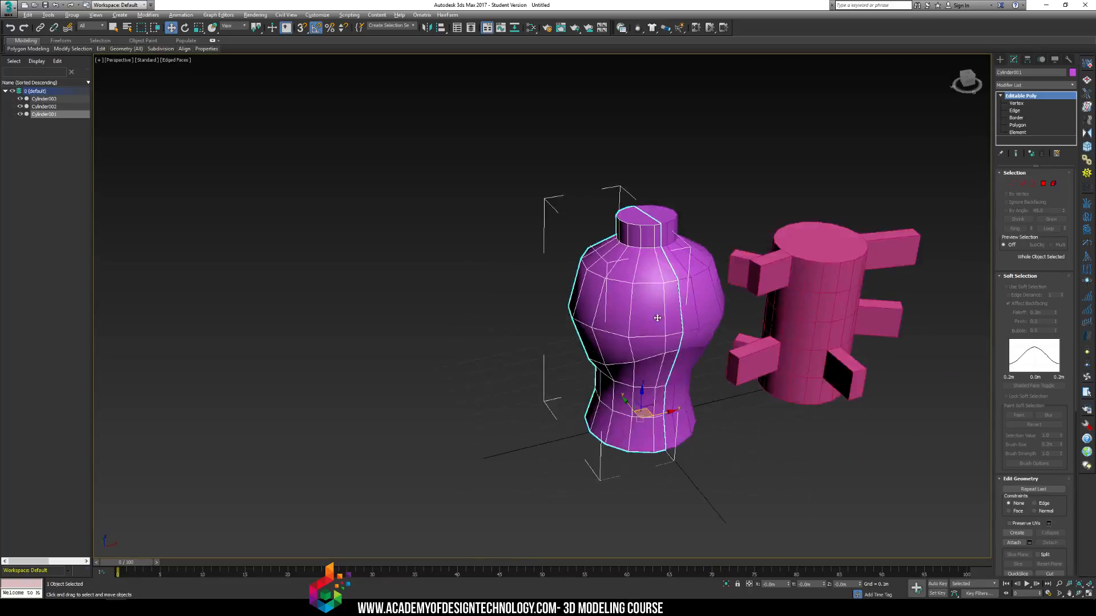
middle_click_drag(657, 318, 665, 300, "alt")
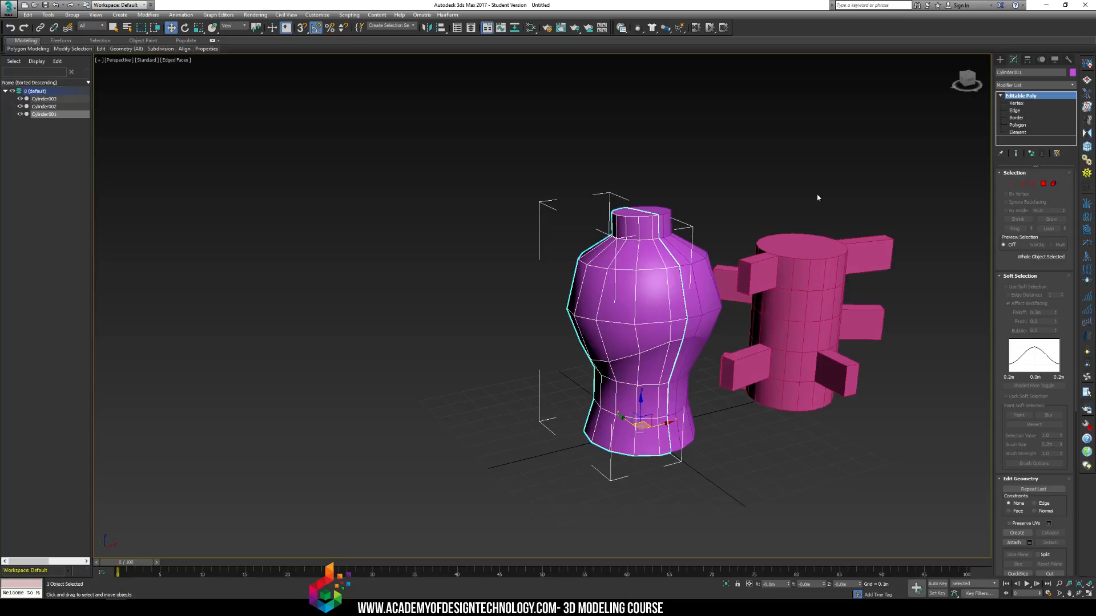
left_click(1028, 59)
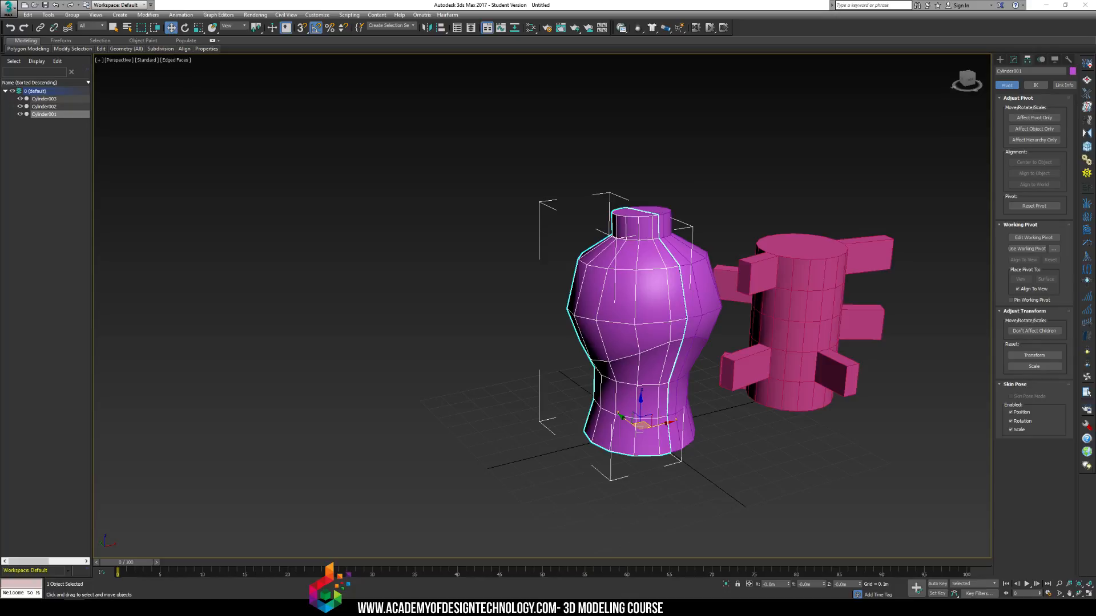
Open the Windows playback devices and enable the Razer Kraken 7.1 Chroma headset earphone.
left_click(1014, 608)
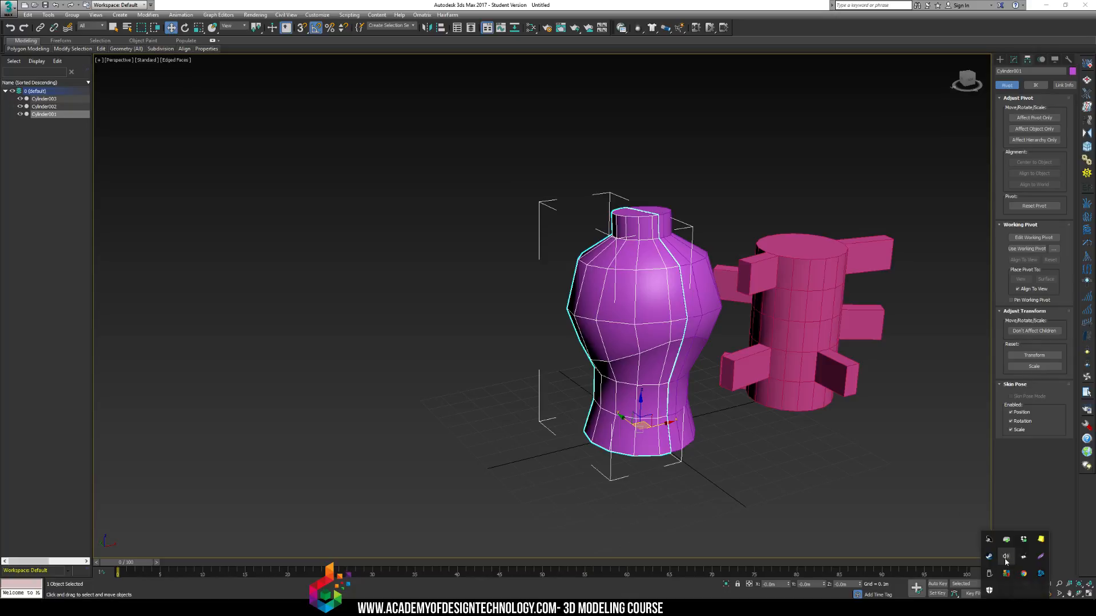
right_click(1006, 559)
left_click(1011, 524)
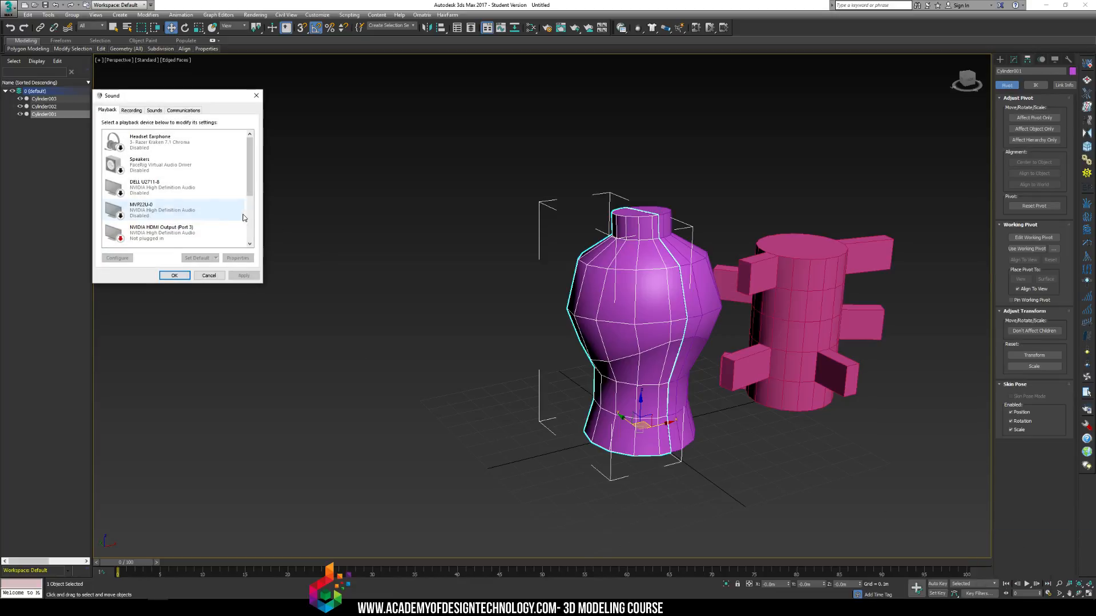
scroll(248, 219, "down", 3)
scroll(171, 189, "up", 5)
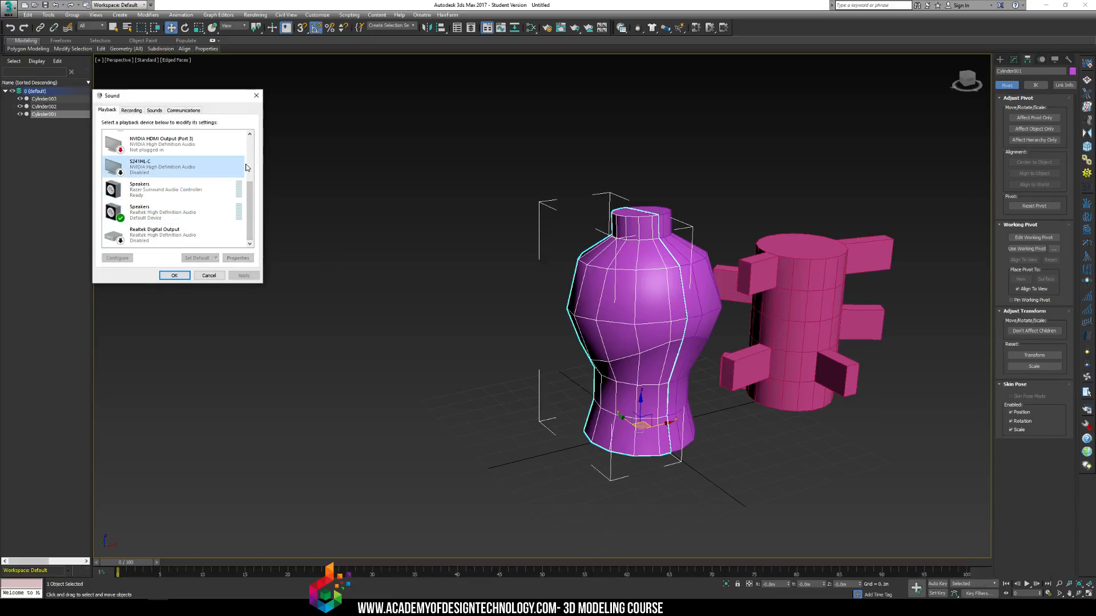
right_click(211, 143)
left_click(251, 139)
left_click_drag(251, 147, 247, 139)
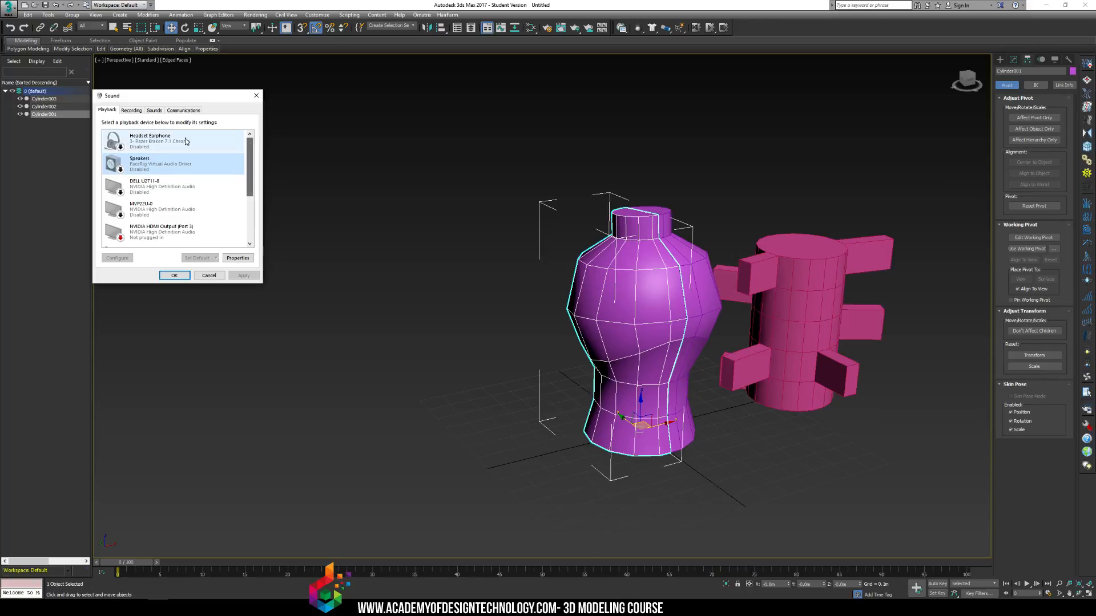
right_click(186, 139)
left_click(220, 153)
Disable the Realtek High Definition Audio speakers and the Razer Surround Audio Controller speakers, and confirm the sound settings.
scroll(247, 218, "down", 3)
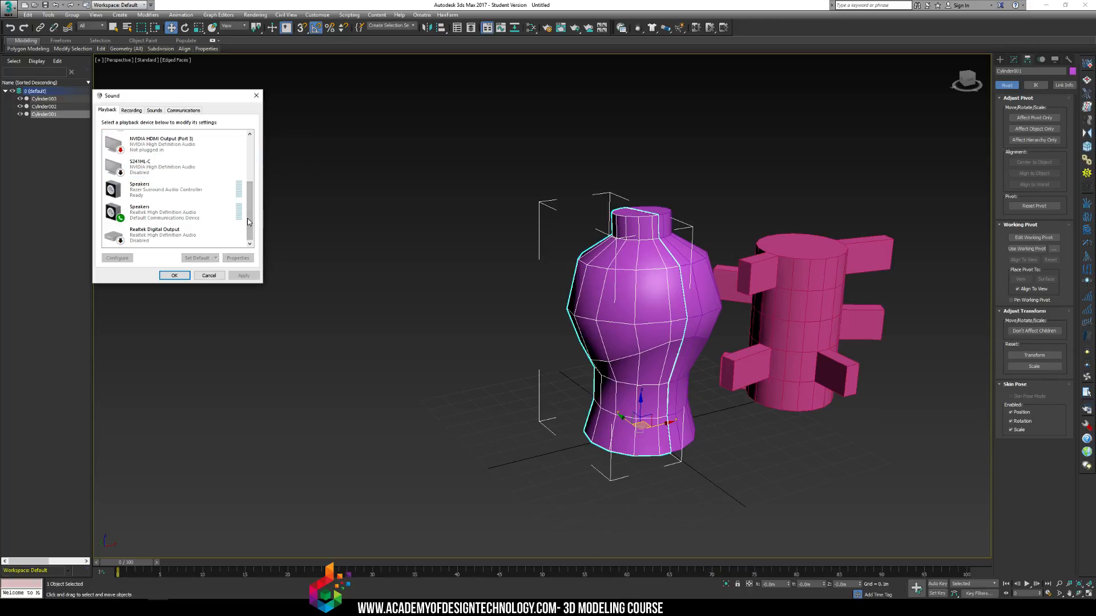
right_click(191, 211)
left_click(222, 237)
right_click(207, 191)
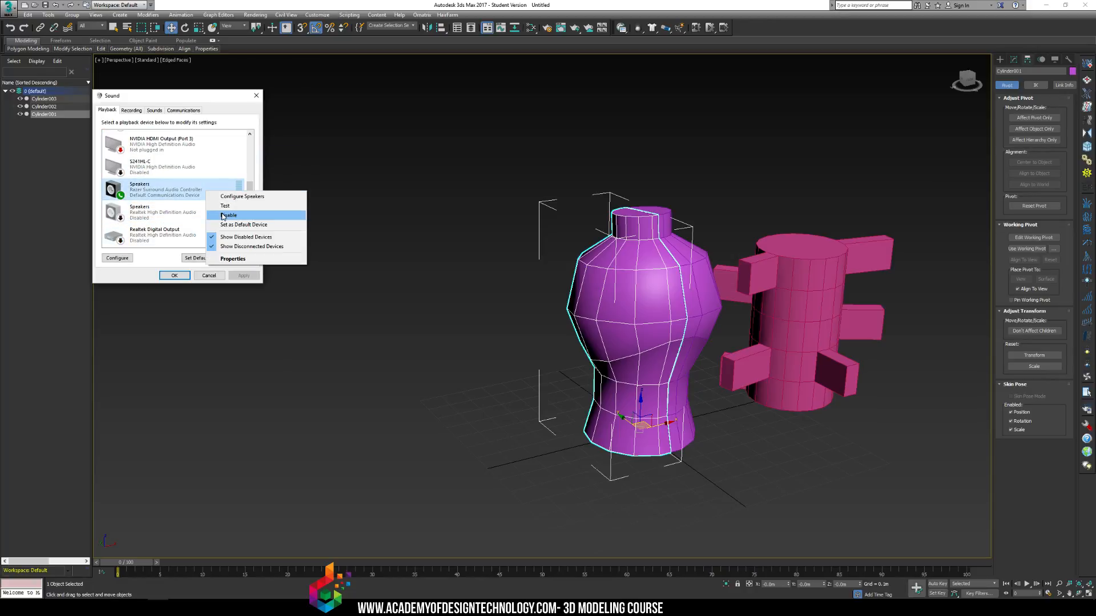
left_click(225, 214)
left_click(176, 275)
Clear the selection, select the mirrored half of the bottle and show its modifier stack.
left_click(528, 348)
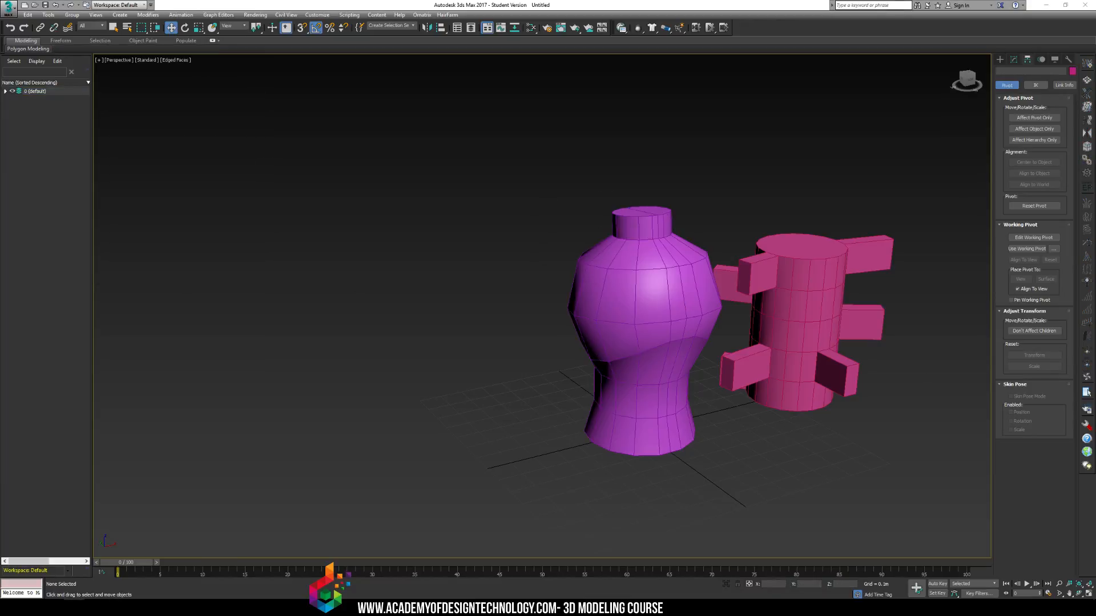
middle_click_drag(741, 213, 724, 220, "alt")
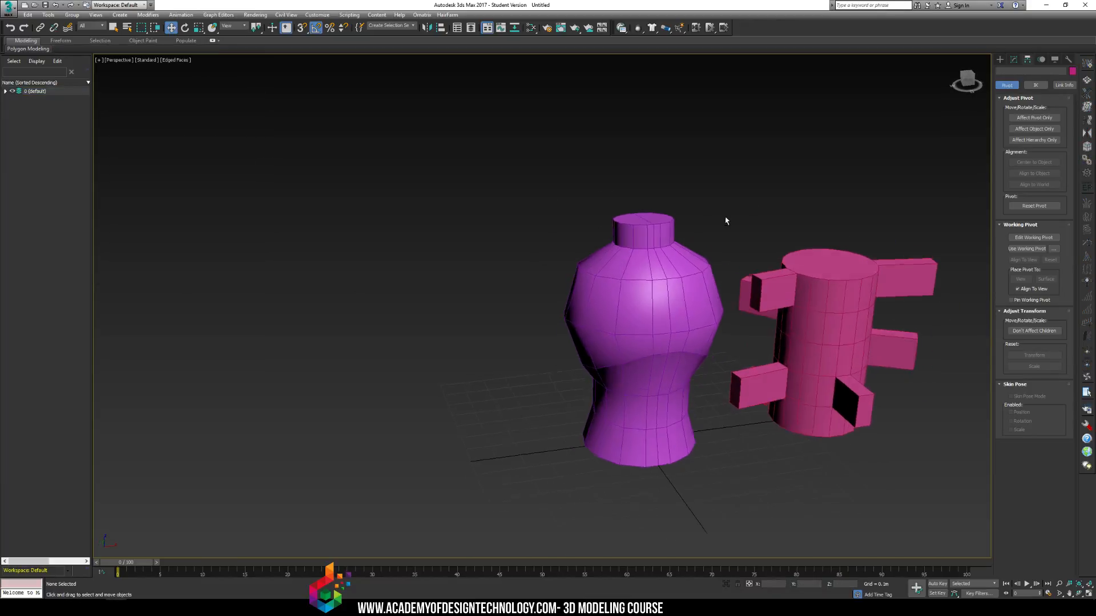
middle_click_drag(644, 270, 633, 268)
left_click(634, 268)
middle_click_drag(718, 246, 660, 241)
scroll(662, 242, "up", 3)
left_click(613, 290)
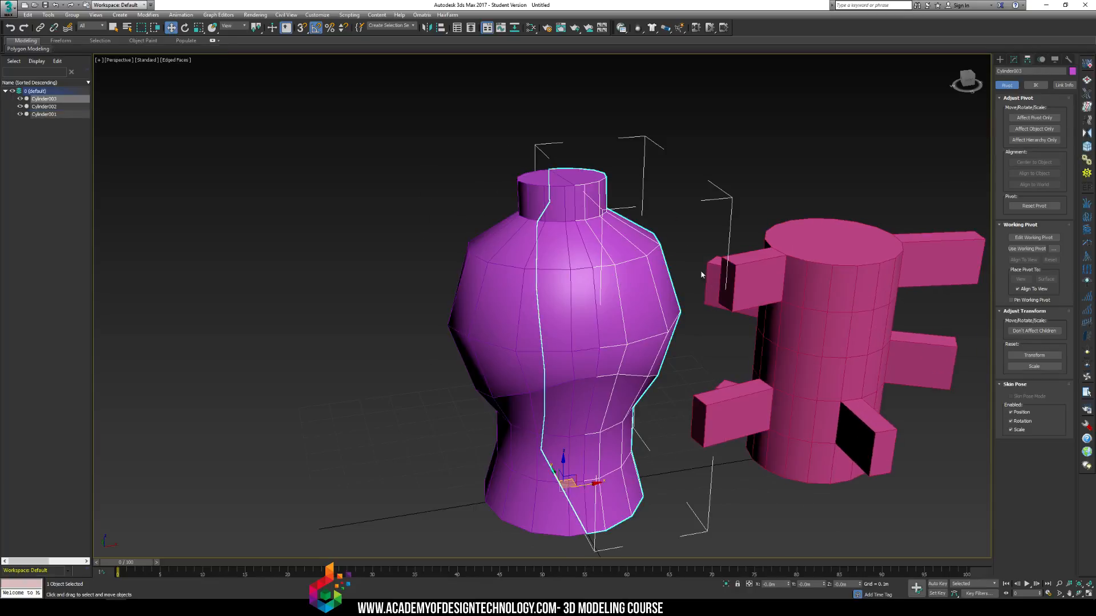
left_click(1013, 60)
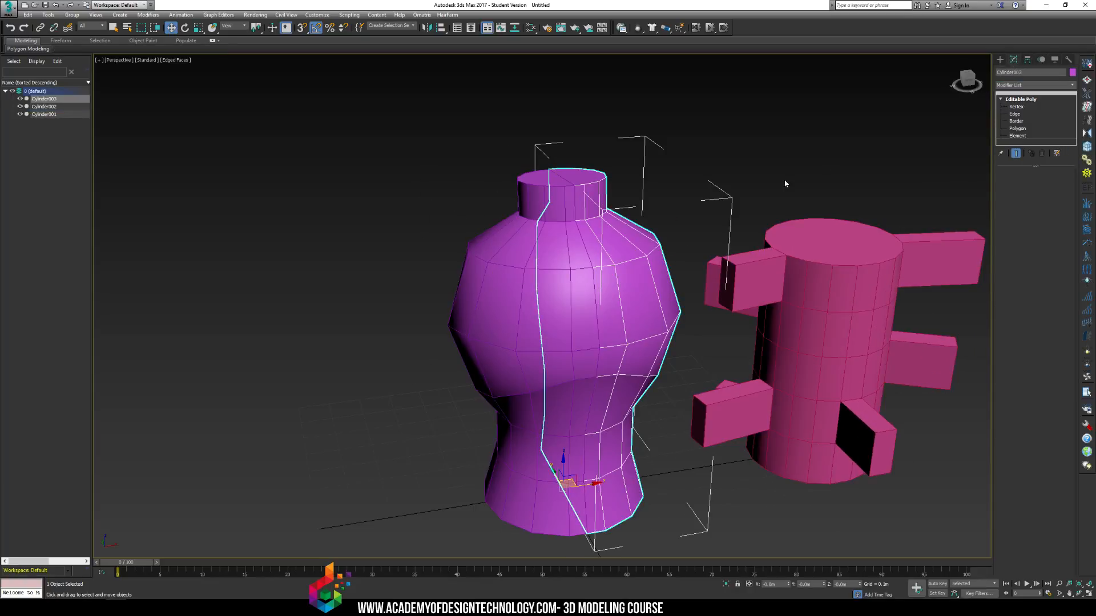
Apply an Unwrap UVW modifier to the original bottle half and open its UV editor.
left_click(582, 277)
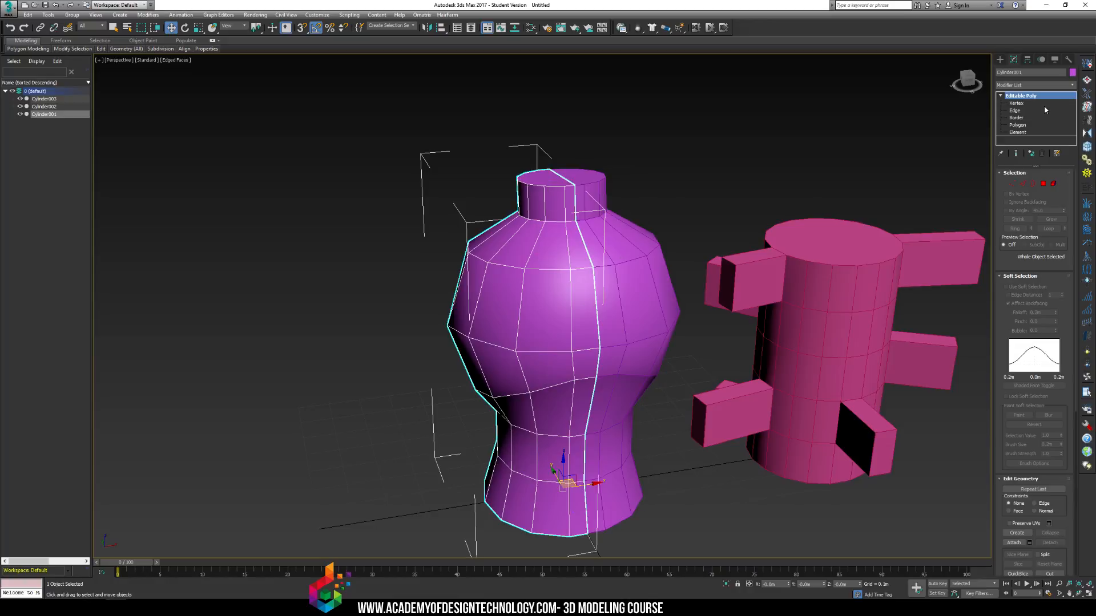
left_click(1065, 85)
key("u")
key("Return")
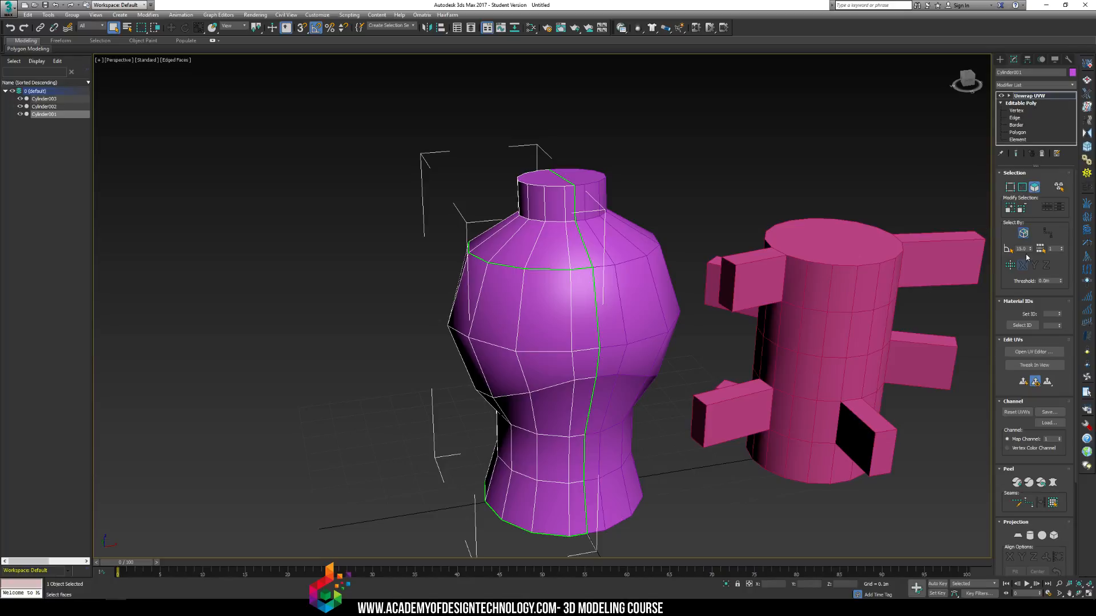
left_click(1034, 351)
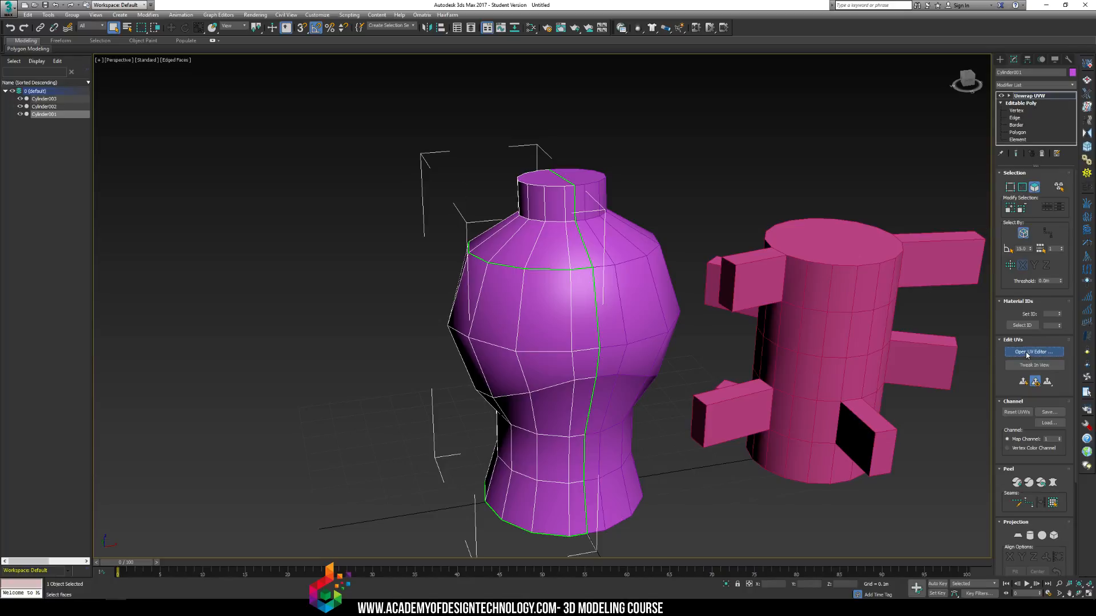
scroll(116, 205, "down", 3)
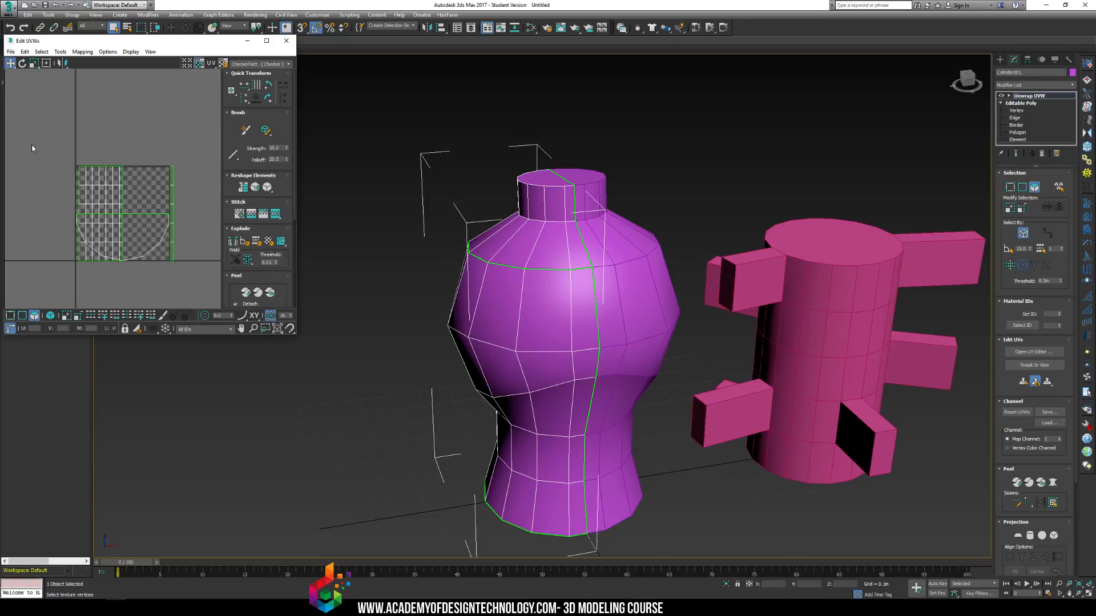
Select all polygons of the bottle half and apply a planar UV projection aligned to the X axis.
key("ctrl+a")
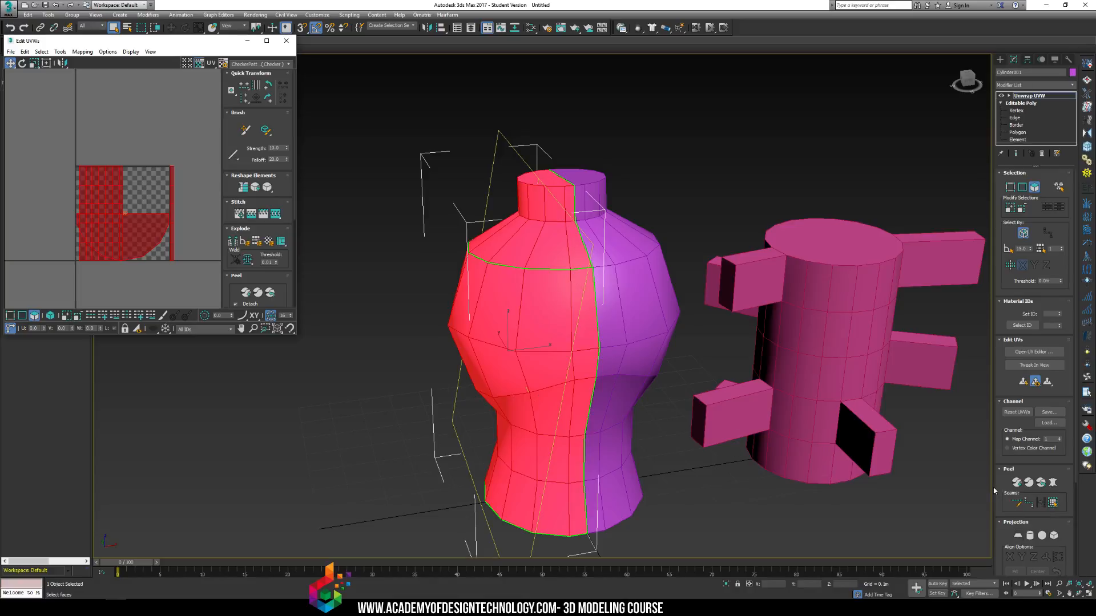
left_click(1018, 537)
left_click(1009, 557)
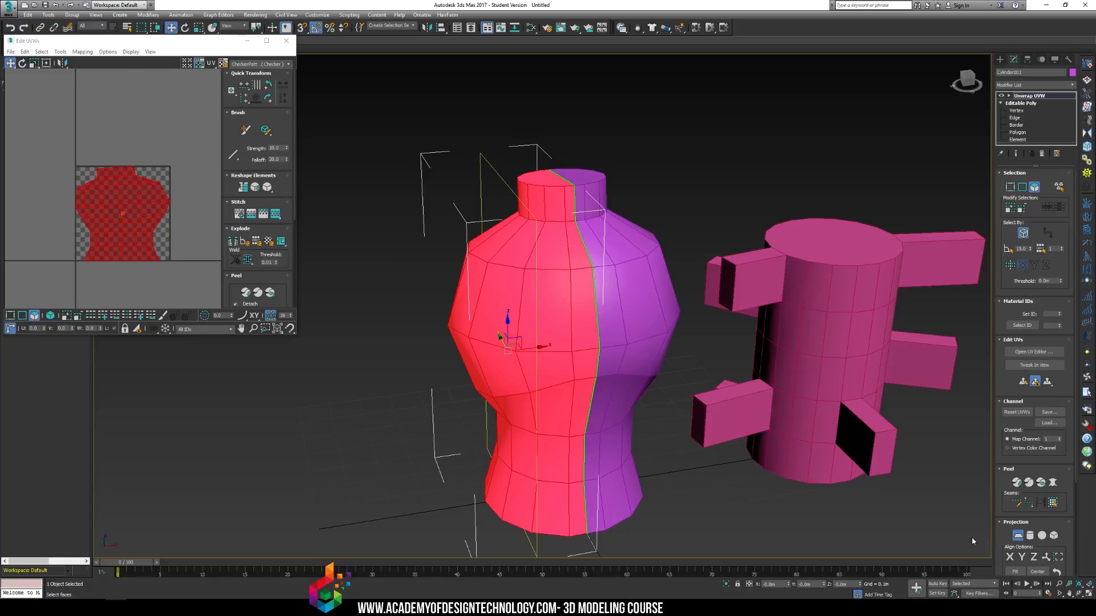
left_click(1016, 536)
middle_click_drag(166, 166, 175, 145)
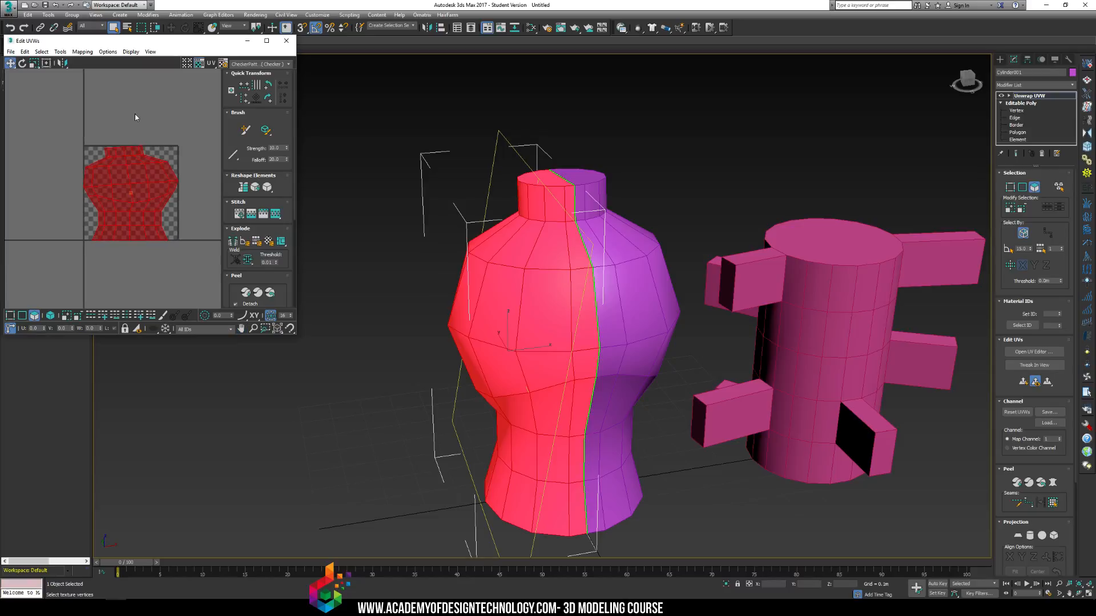
Select the bottle half's top cap polygon, apply a planar UV projection with Best Align, and move its shell clear of the body shell.
left_click(108, 141)
middle_click_drag(365, 222, 501, 171, "alt")
left_click(538, 178)
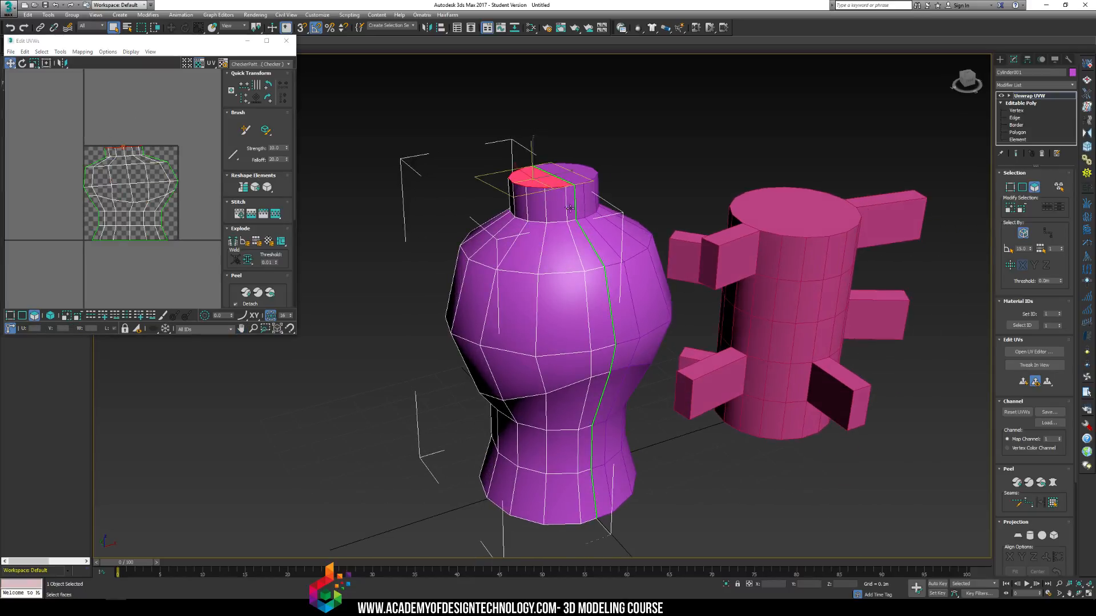
middle_click_drag(581, 177, 640, 99)
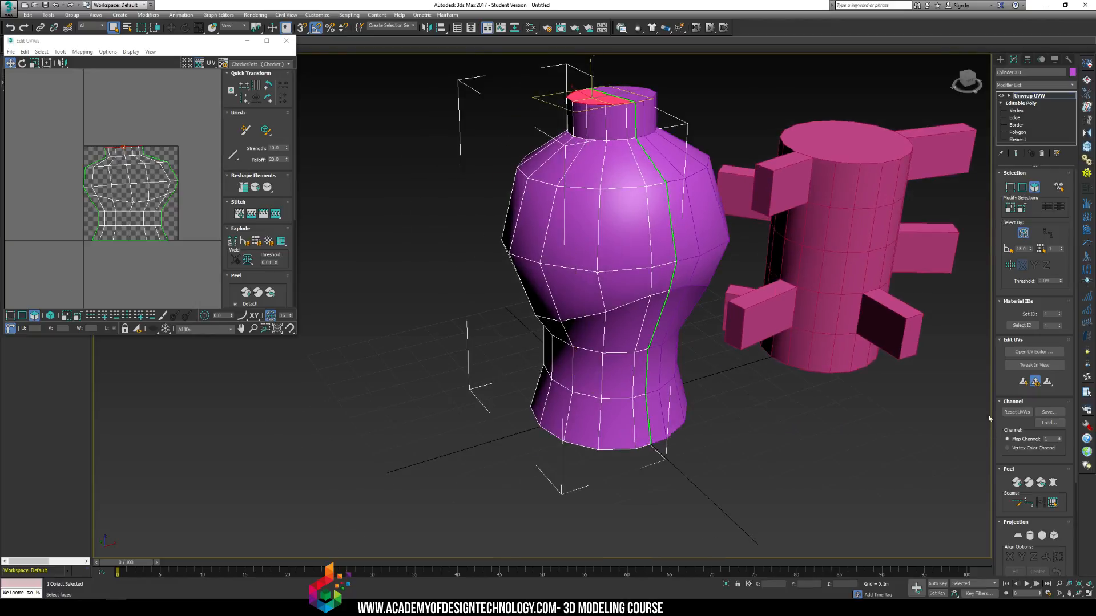
left_click(1019, 537)
left_click(1010, 557)
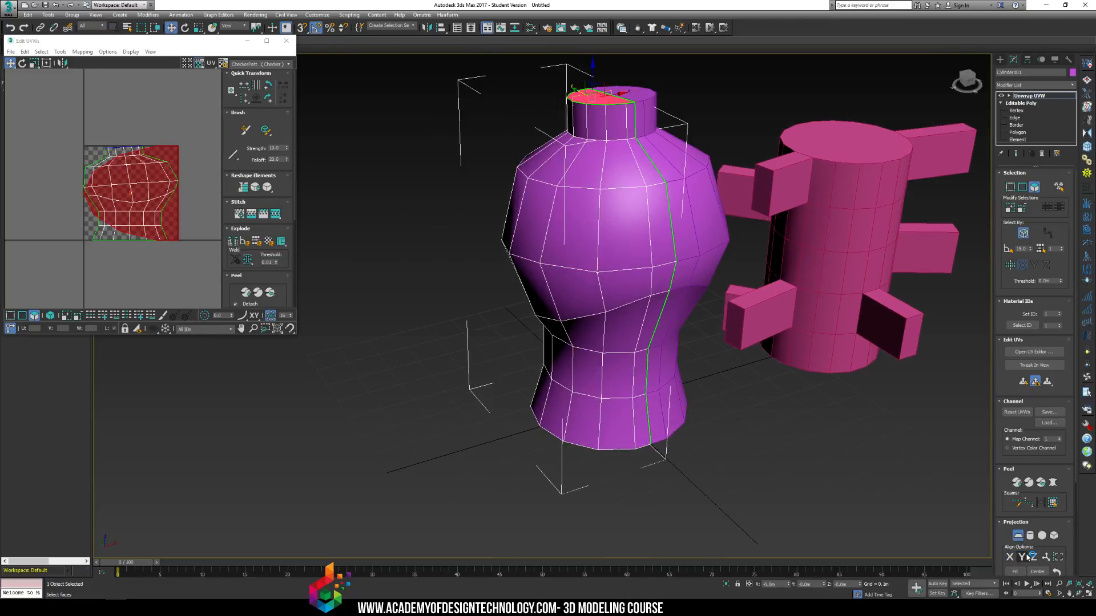
left_click(1044, 557)
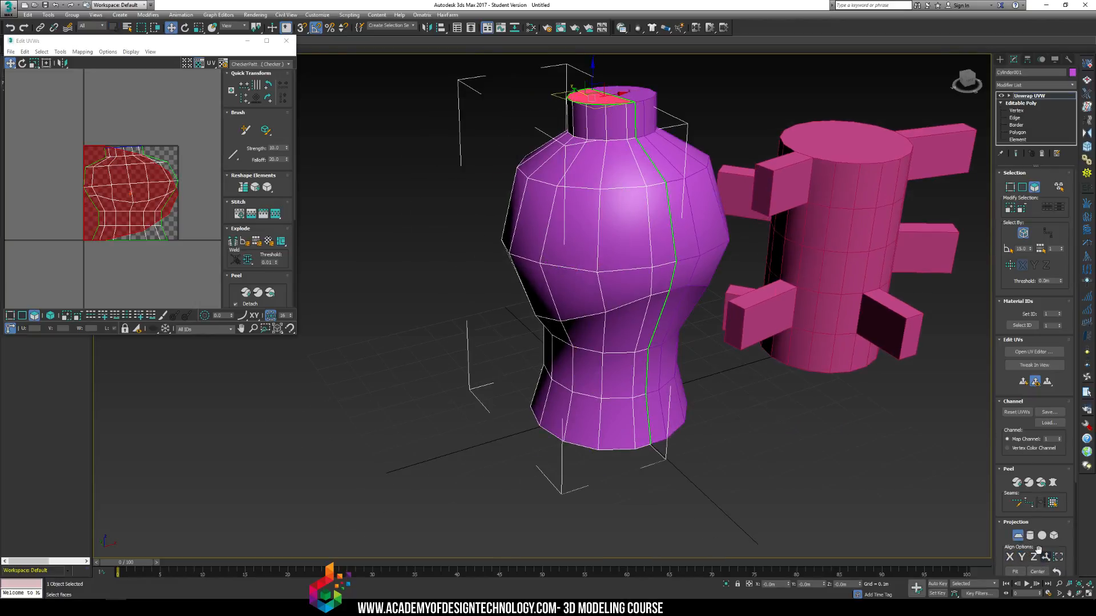
left_click(1018, 537)
left_click_drag(132, 208, 40, 99)
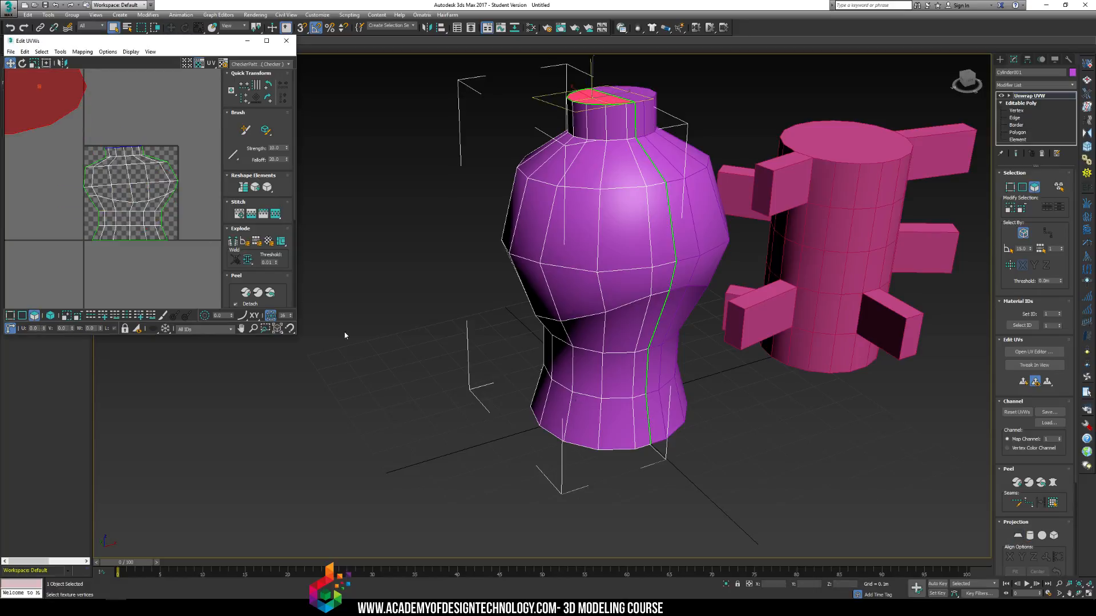
Select the bottle half's bottom cap polygon, apply a planar UV projection aligned to Z, and move its shell above the body shell.
middle_click_drag(645, 483, 604, 310, "alt")
left_click(603, 311)
left_click(1018, 536)
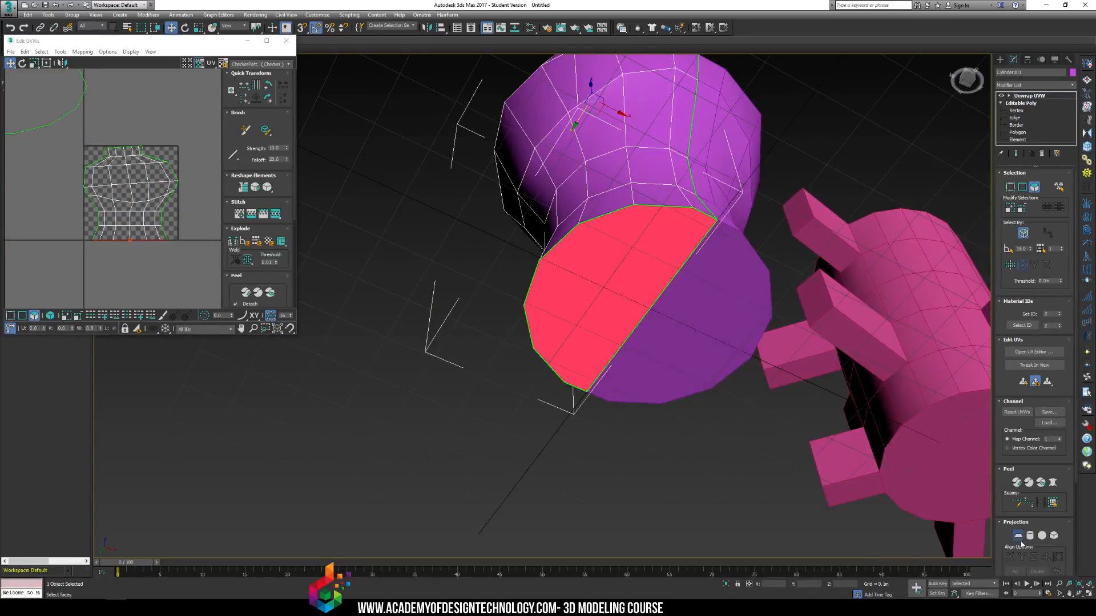
left_click(1034, 557)
left_click(1018, 537)
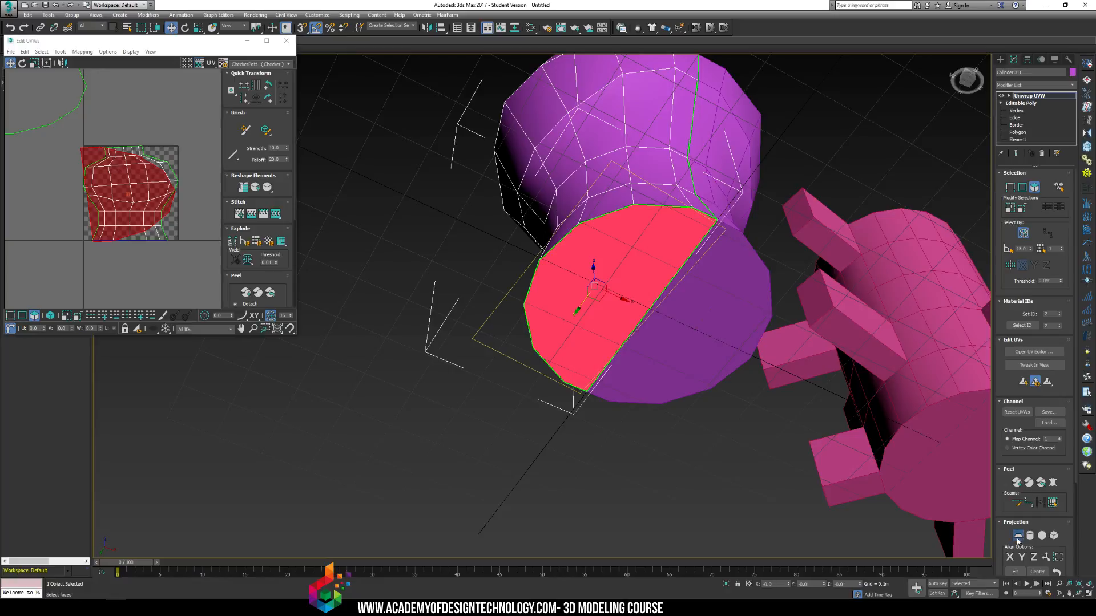
middle_click_drag(162, 191, 188, 233)
scroll(188, 233, "down", 2)
left_click_drag(176, 234, 192, 141)
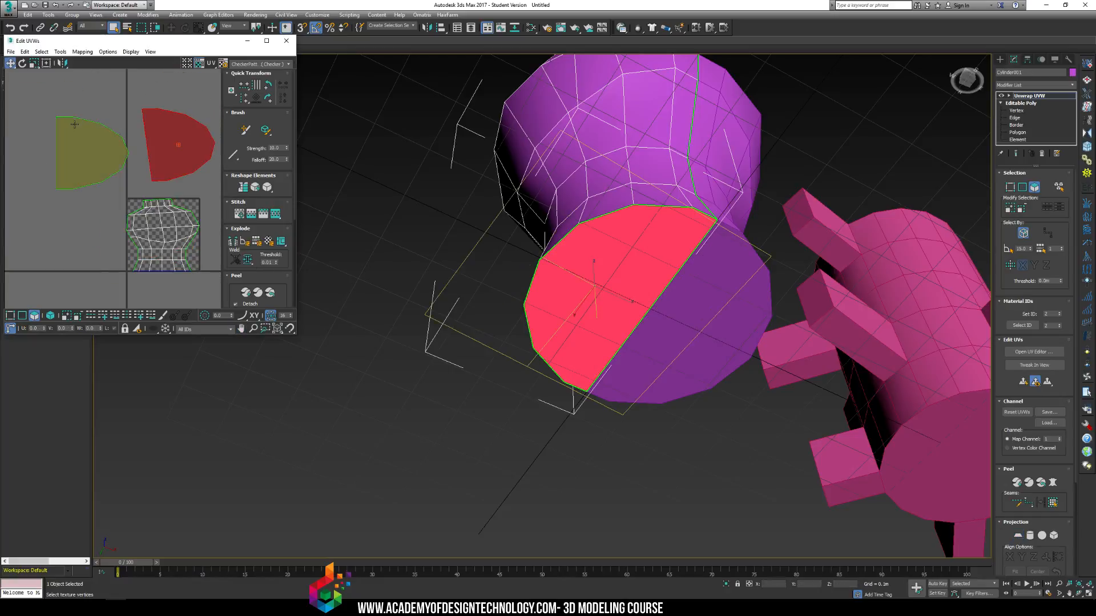
Select both cap shells and scale them down together to roughly a third of their size.
left_click(85, 150, "ctrl")
left_click(34, 63)
left_click_drag(73, 144, 73, 207)
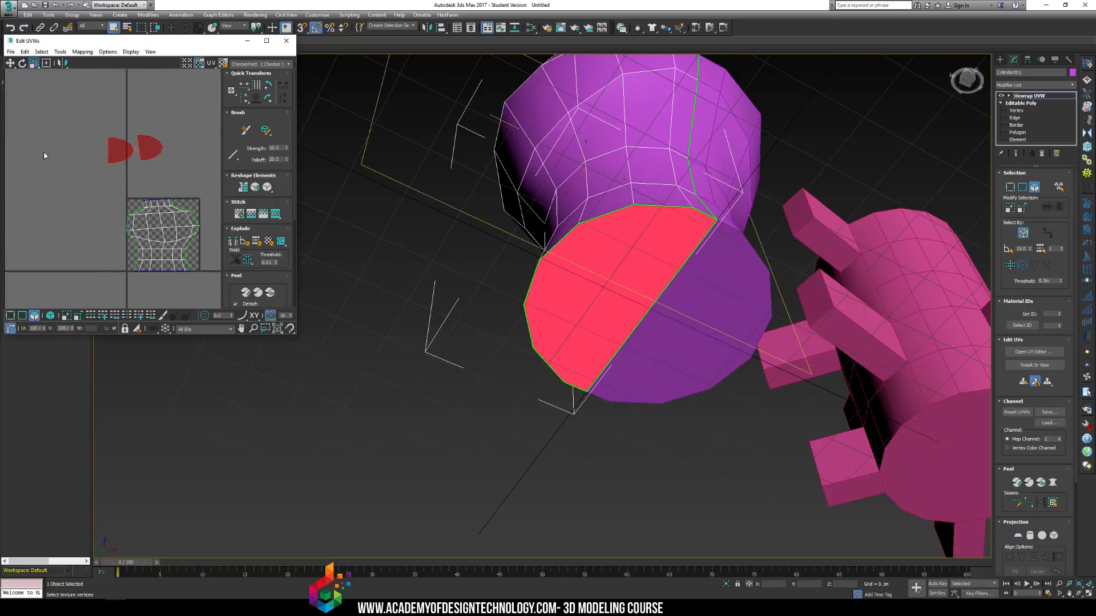
left_click(11, 63)
left_click_drag(68, 108, 227, 281)
middle_click_drag(135, 207, 98, 183)
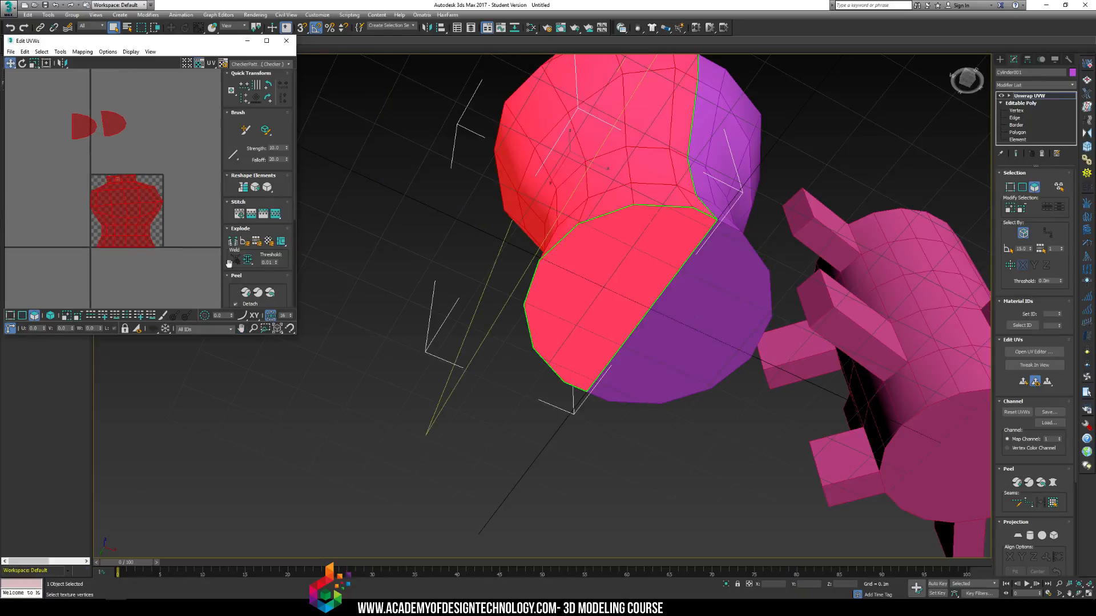
left_click(81, 197)
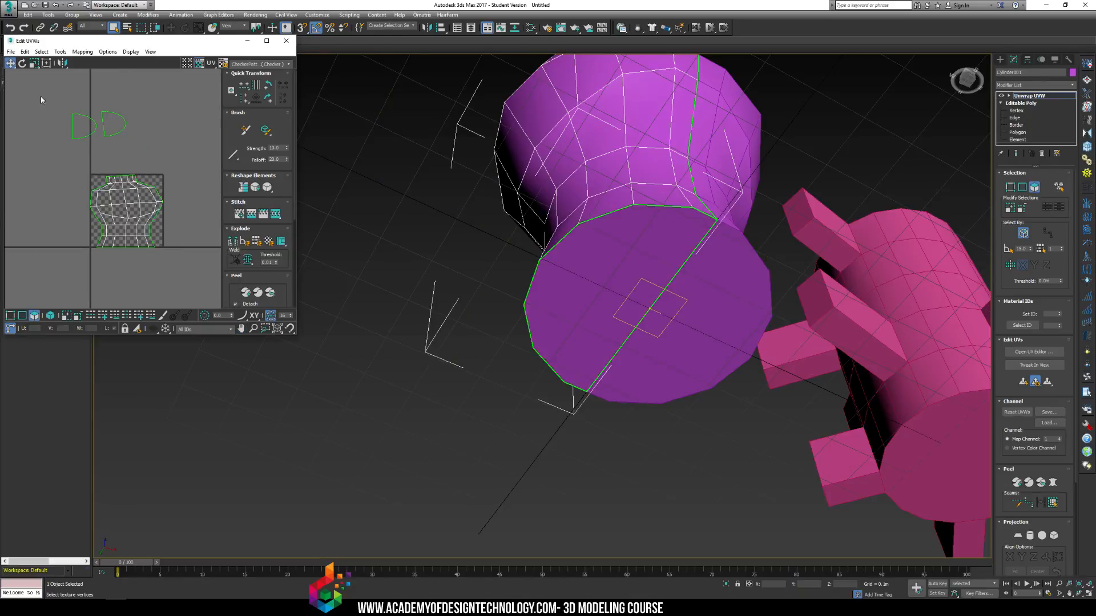
Select both cap shells and relax them using Relax By Polygon Angles.
left_click_drag(41, 100, 127, 138)
left_click(60, 51)
left_click(39, 197)
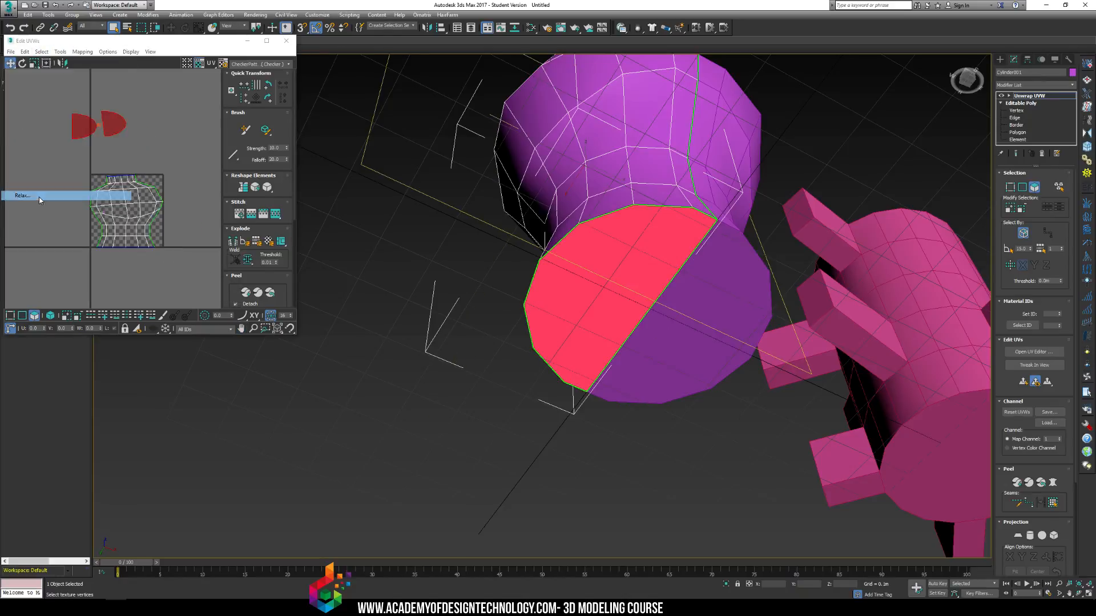
left_click(294, 111)
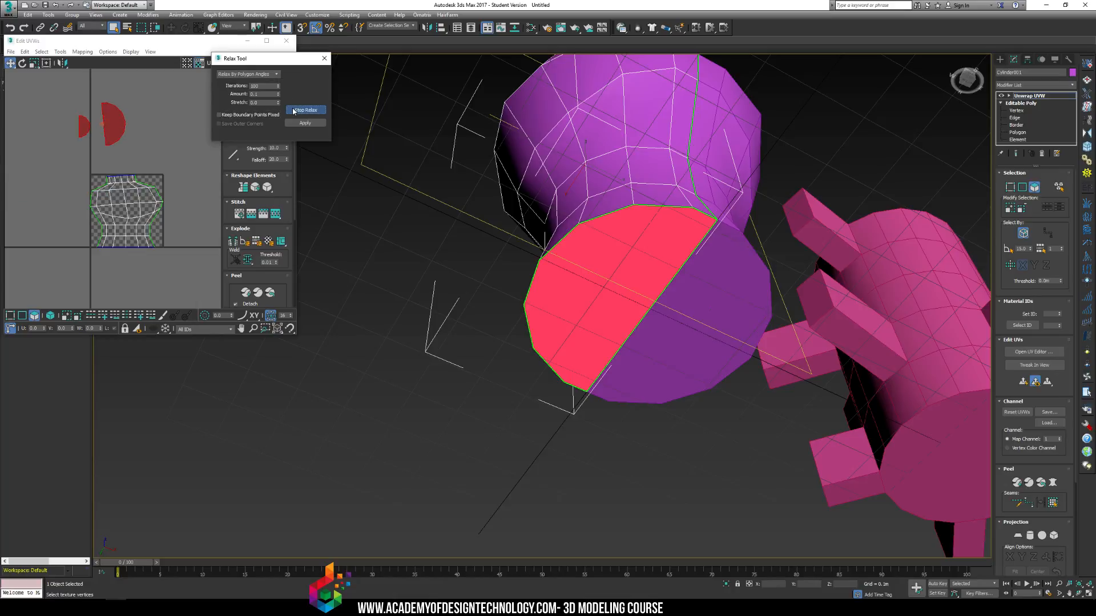
Select the bottle's body shell and relax it by polygon angles until it flattens out, and stop the relaxation.
left_click(103, 181)
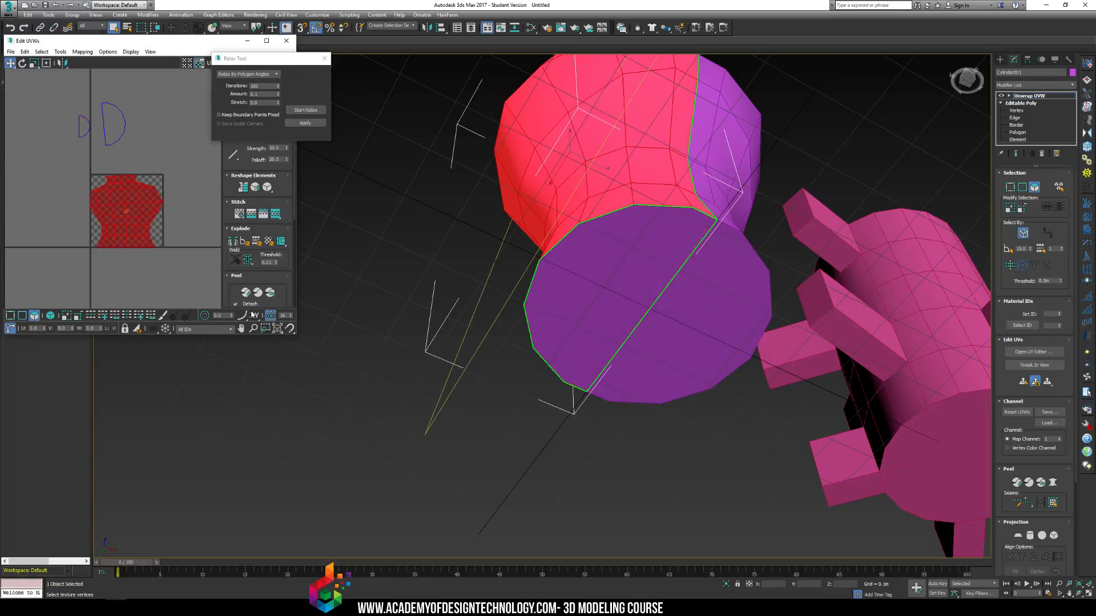
left_click(307, 110)
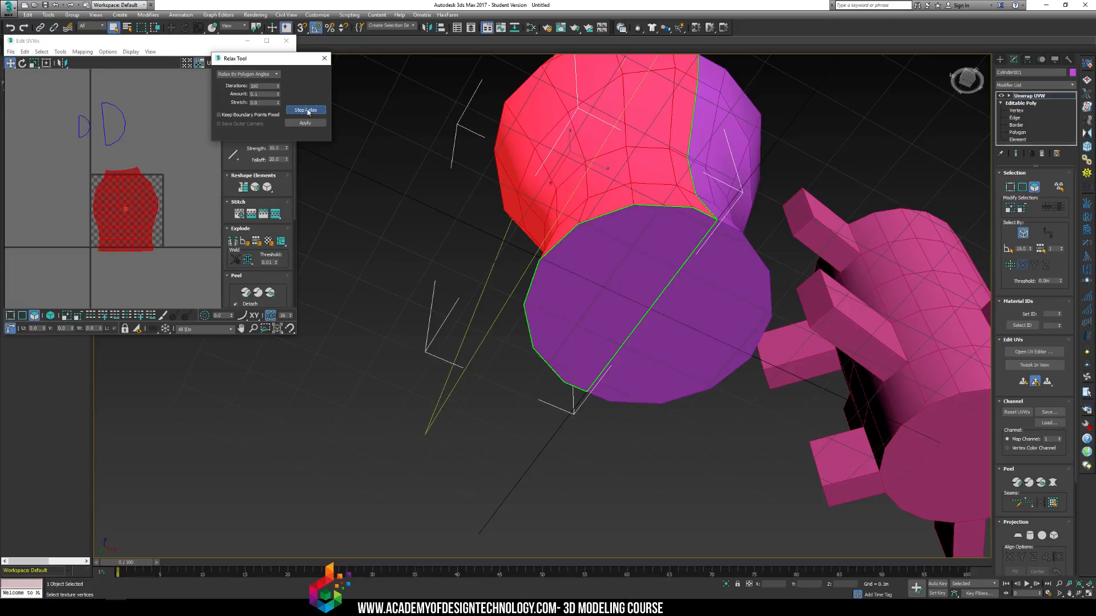
left_click(309, 110)
Select all three UV shells and rescale the elements to a matching texel size.
left_click(160, 172)
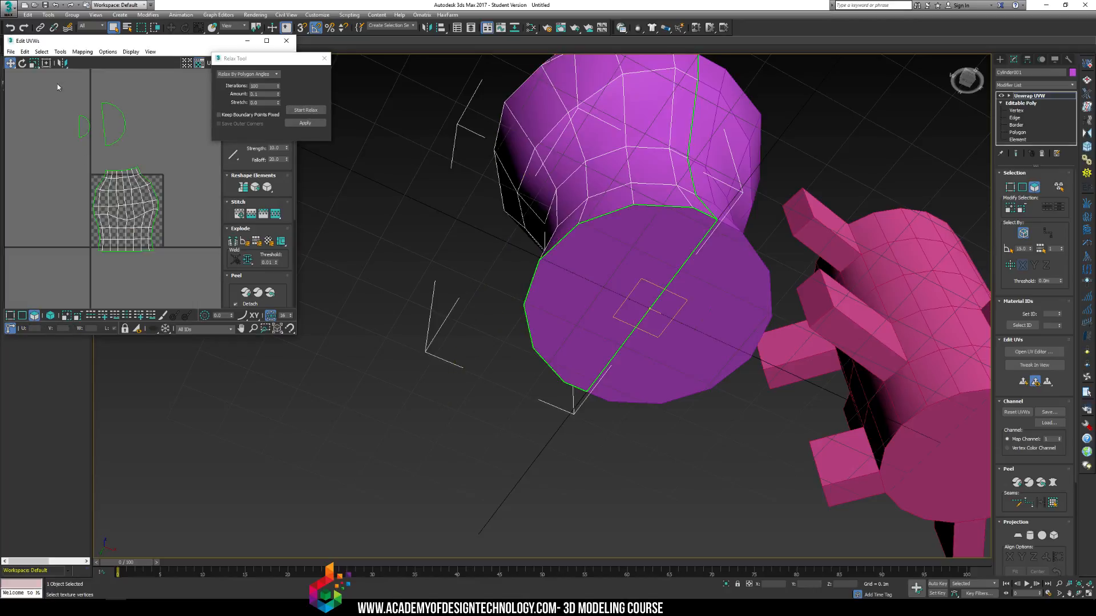
left_click_drag(57, 87, 108, 196)
left_click_drag(225, 290, 226, 244)
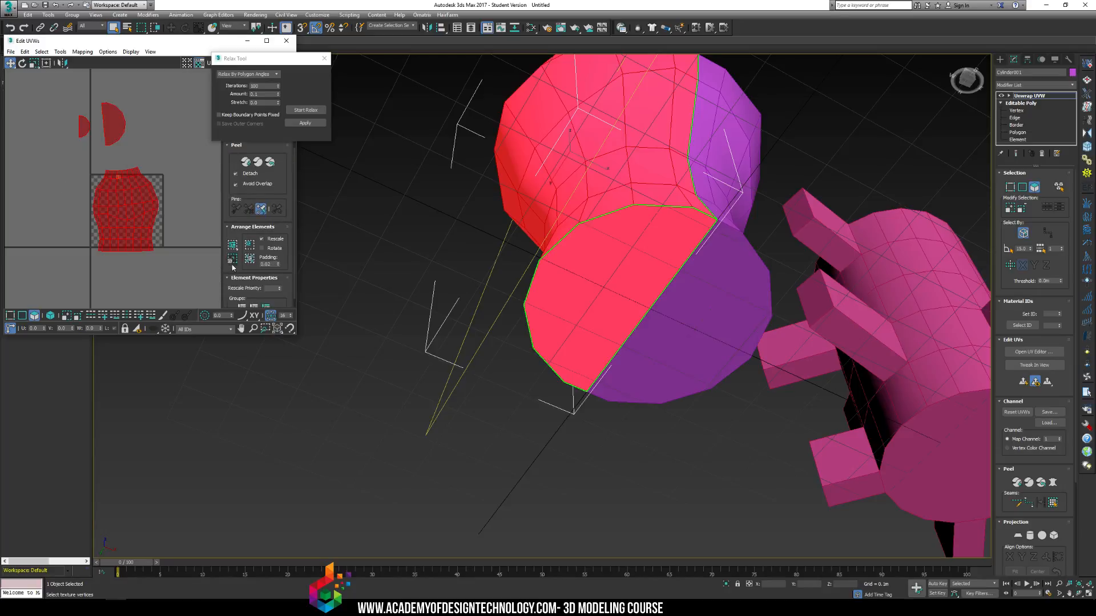
left_click(233, 260)
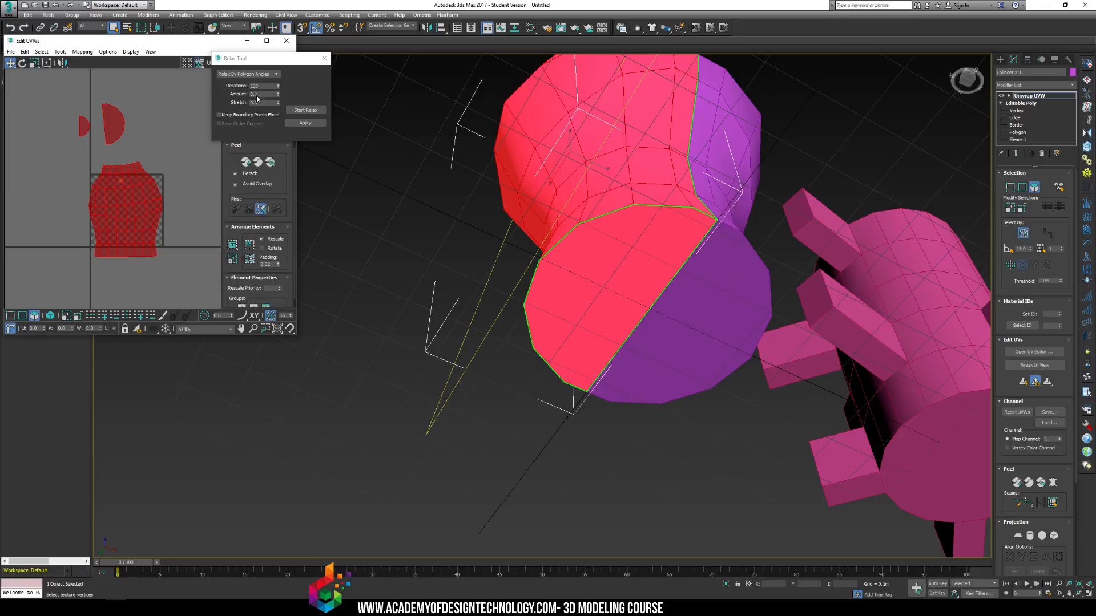
Preview the Texture Checker map on the bottle half, and switch the display back to CheckerPattern to inspect distortion.
left_click_drag(262, 60, 332, 114)
left_click(276, 64)
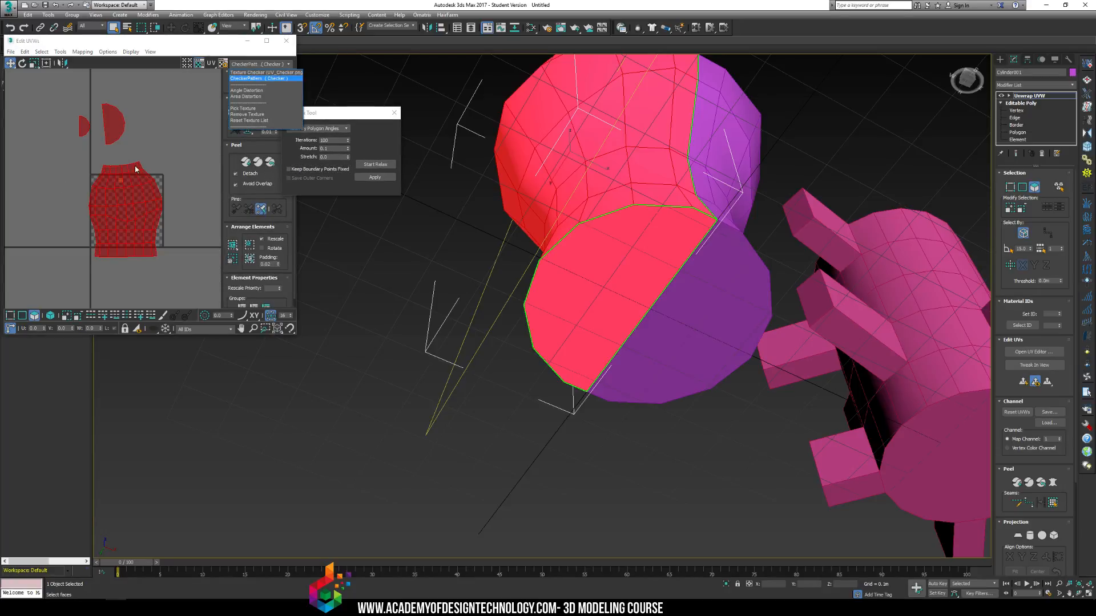
left_click(135, 173)
left_click(258, 64)
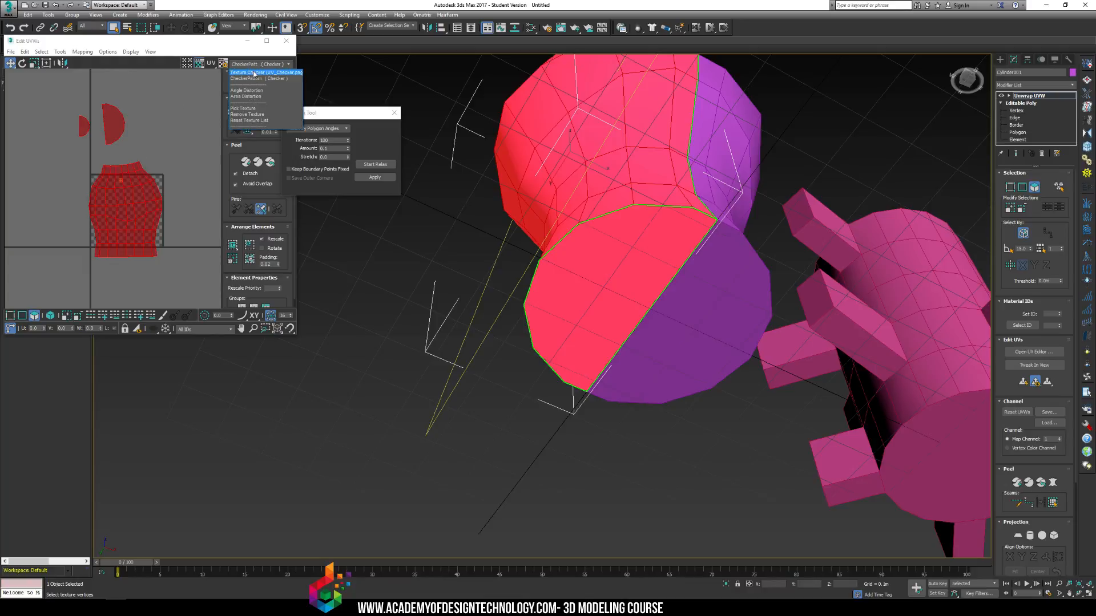
left_click(255, 73)
left_click(257, 63)
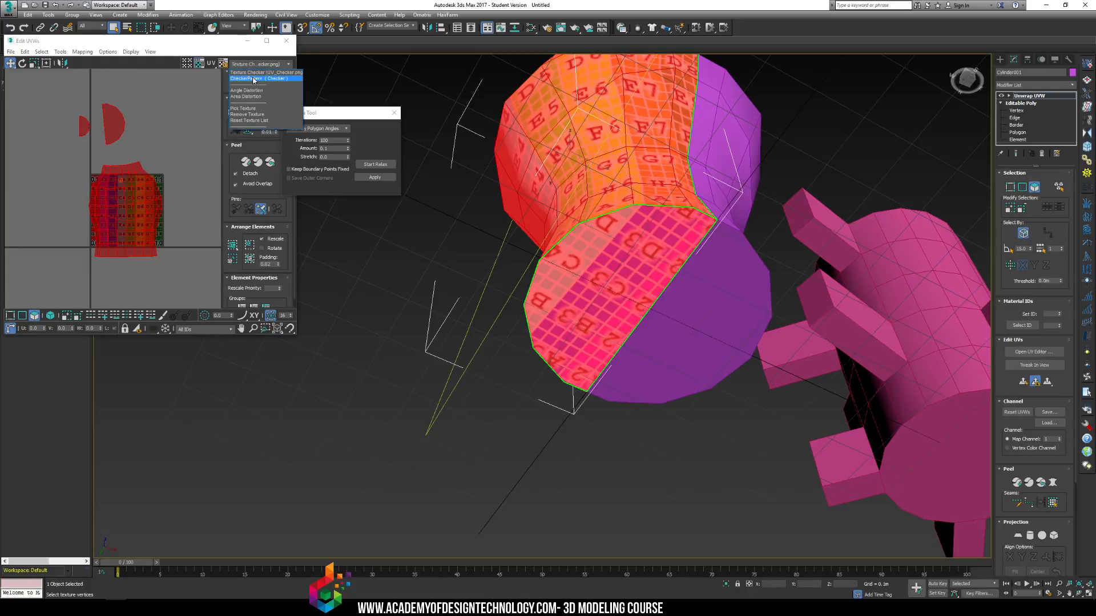
left_click(253, 78)
middle_click_drag(502, 148, 574, 265, "alt")
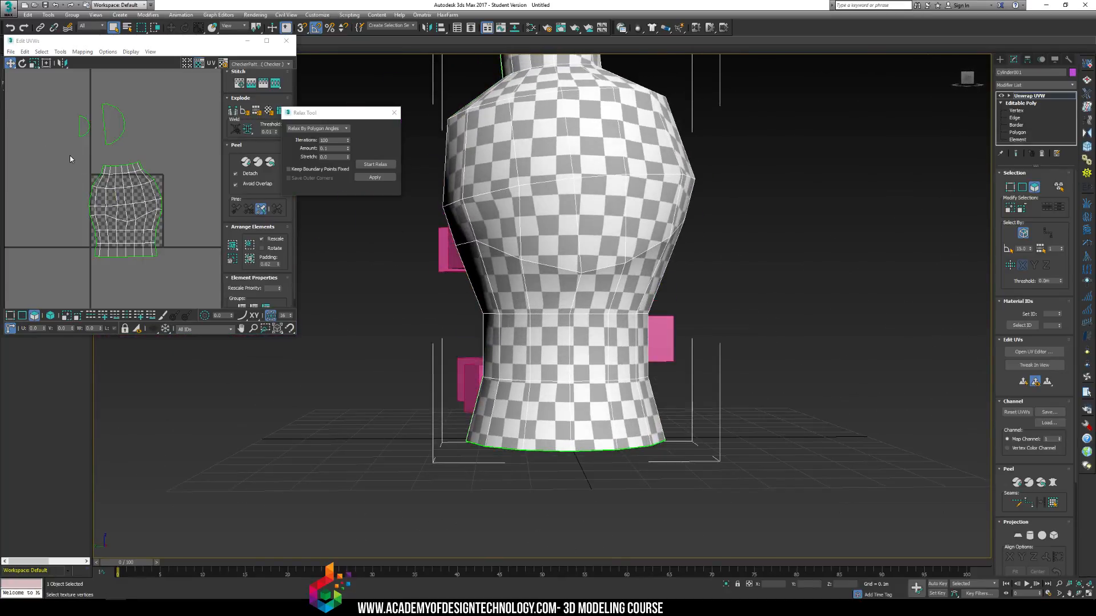
Select all UV shells, allow rotation, and pack and normalize them into the UV square.
left_click_drag(69, 155, 161, 285)
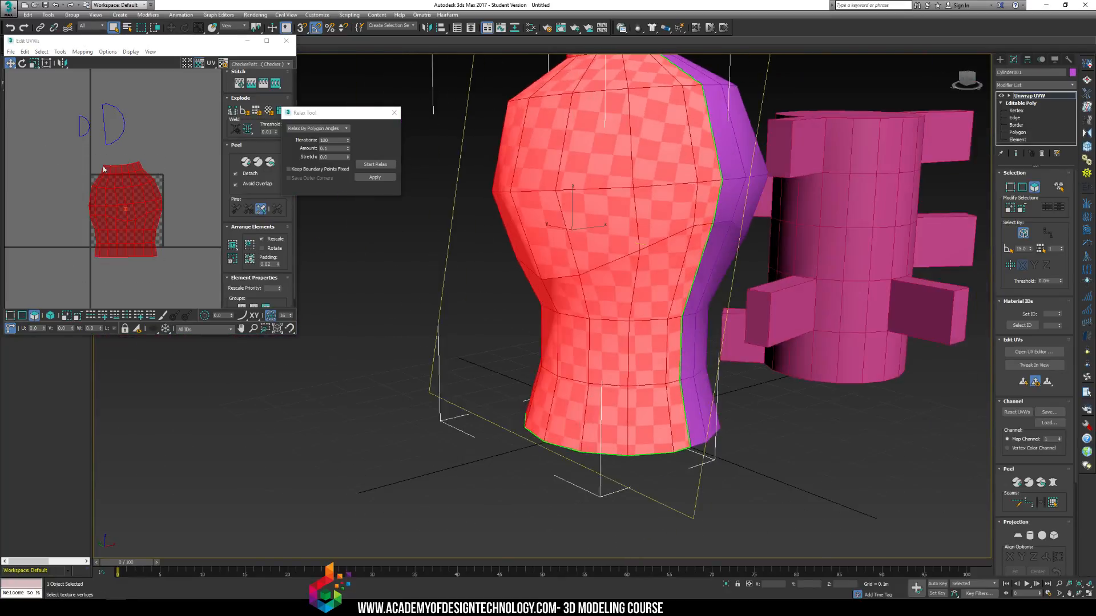
key("ctrl+a")
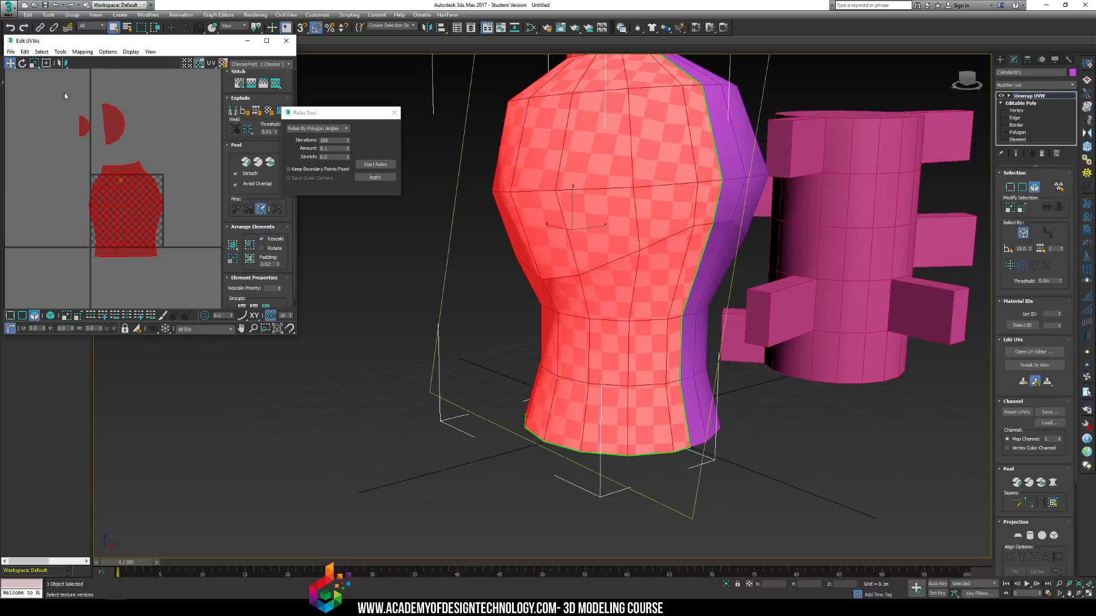
left_click(262, 248)
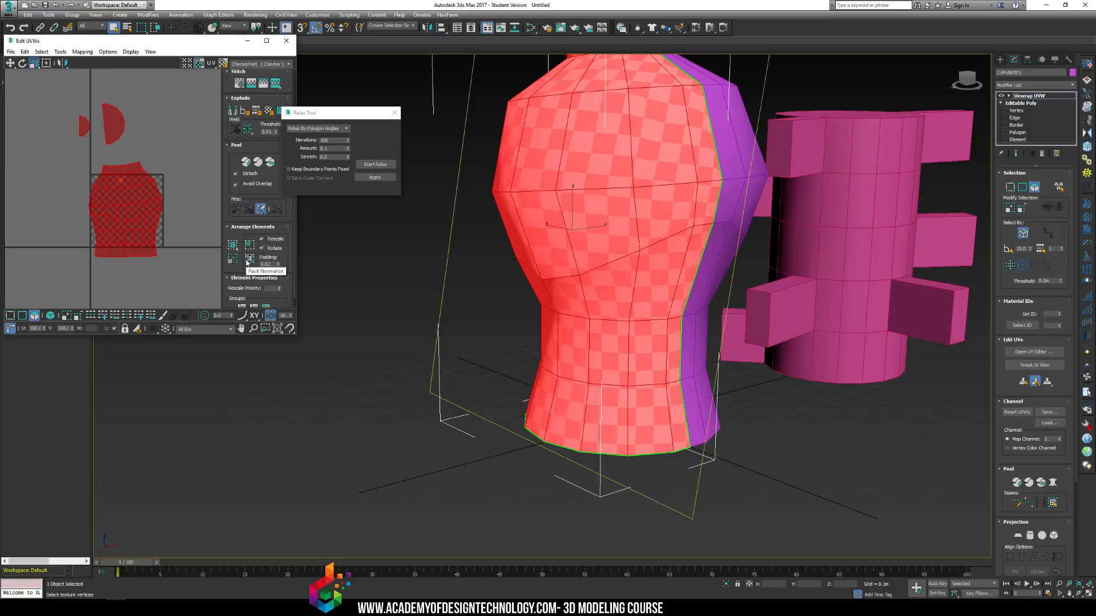
left_click(249, 259)
left_click(132, 145)
scroll(103, 137, "up", 3)
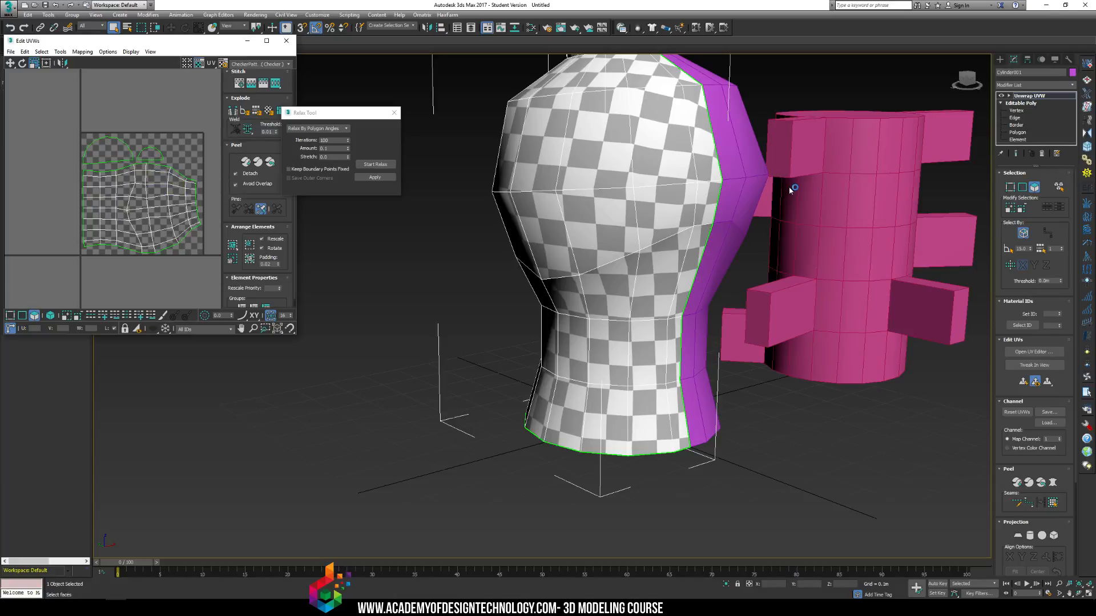
Render the packed UVs as a 1024 x 1024 UVW template.
middle_click_drag(789, 187, 614, 218, "alt")
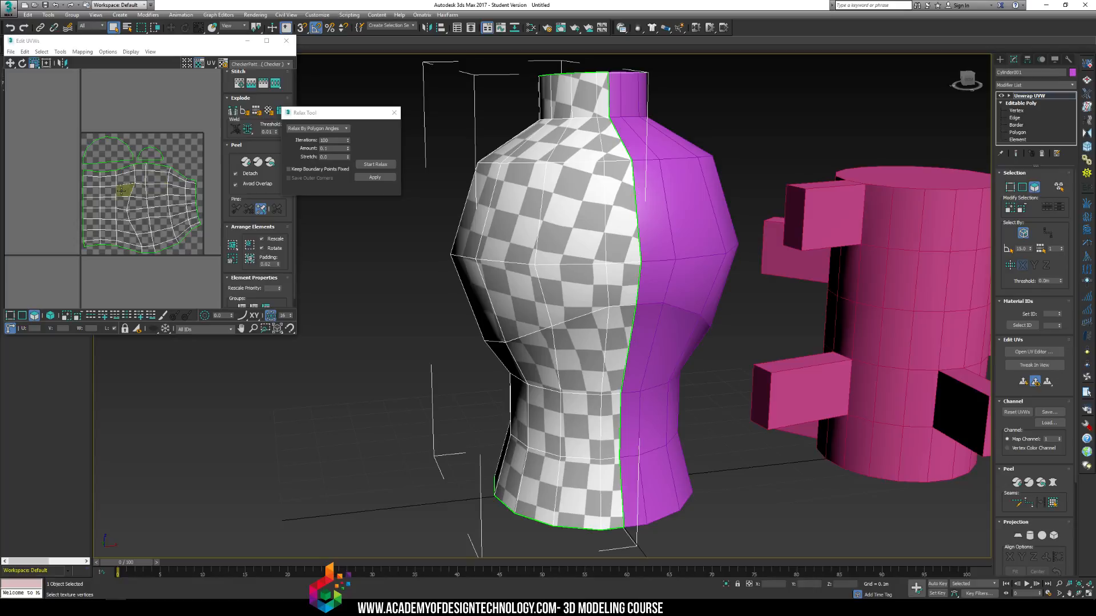
left_click(59, 52)
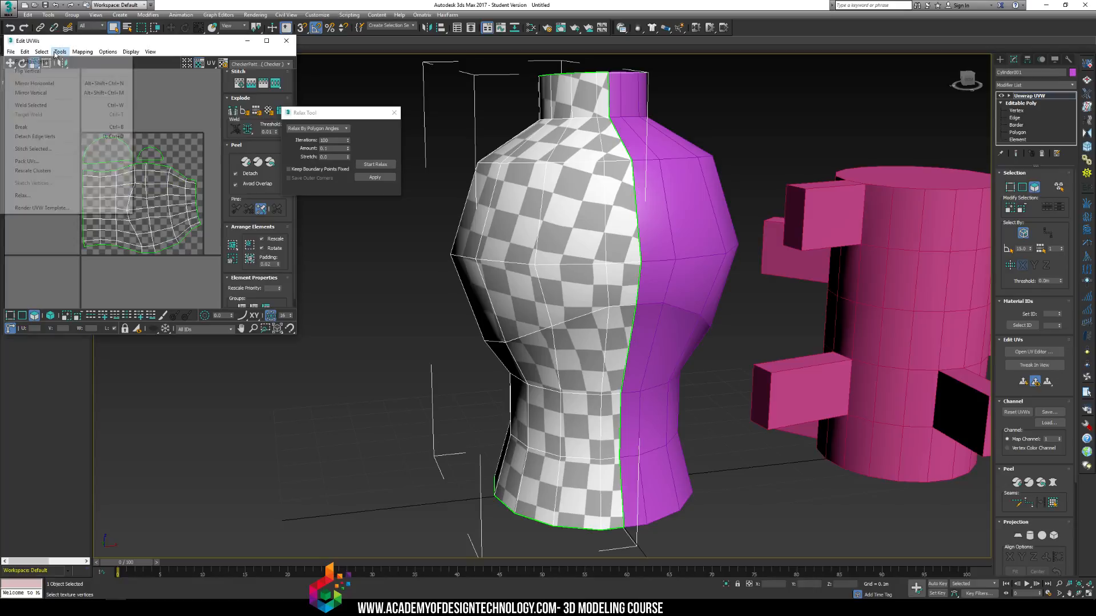
left_click(40, 207)
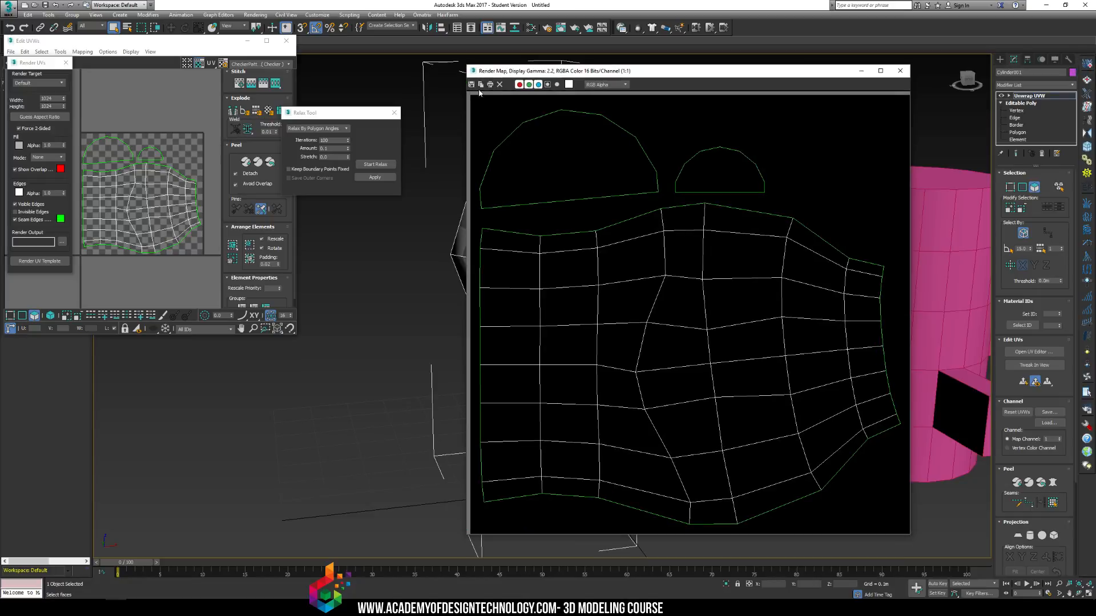
Save the rendered UV template to the Desktop as a JPEG named 12355555, accepting the default image settings, and close the render window.
left_click(472, 84)
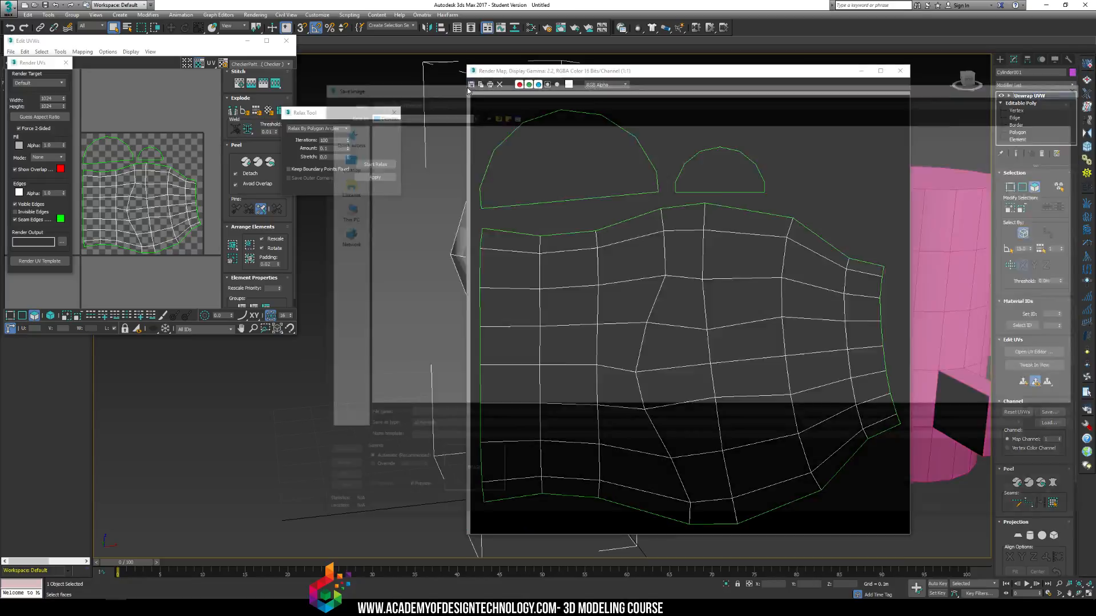
left_click(466, 429)
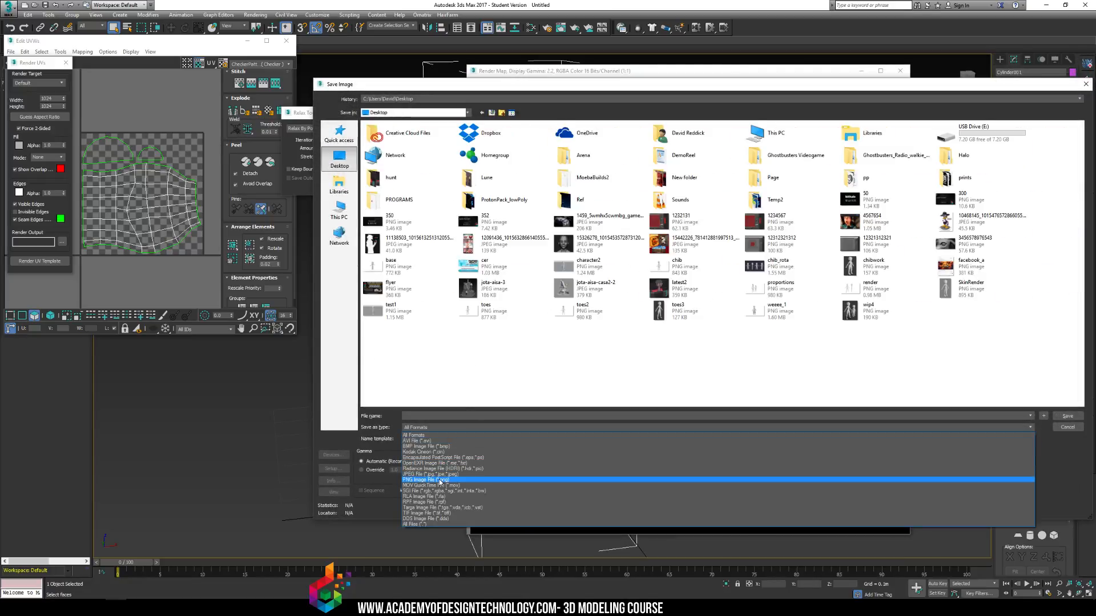
left_click(444, 475)
left_click(430, 416)
type("12355555")
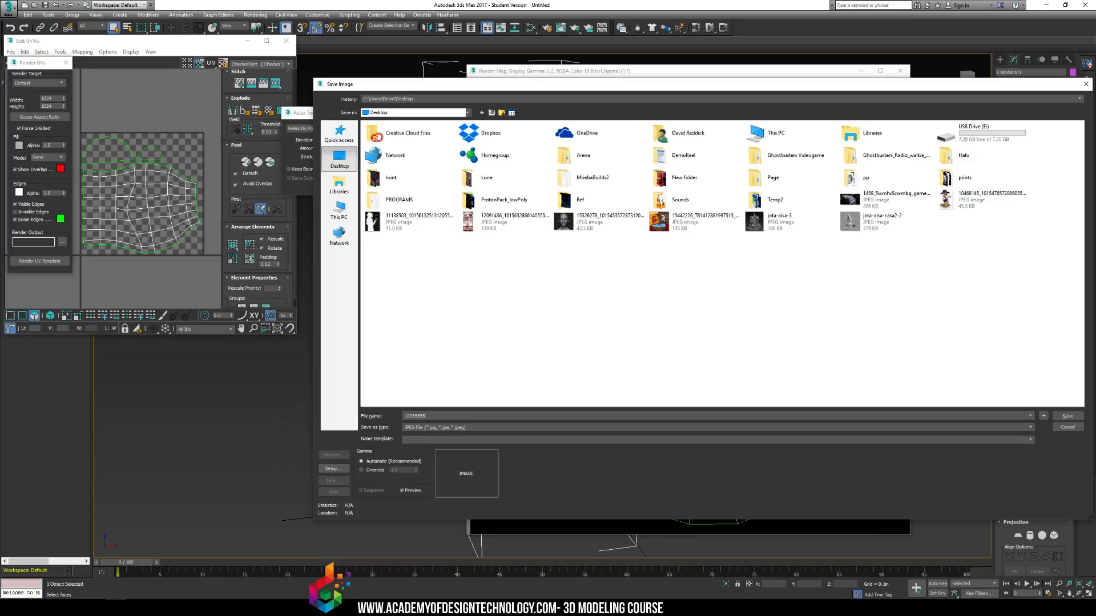
key("Return")
key("Return")
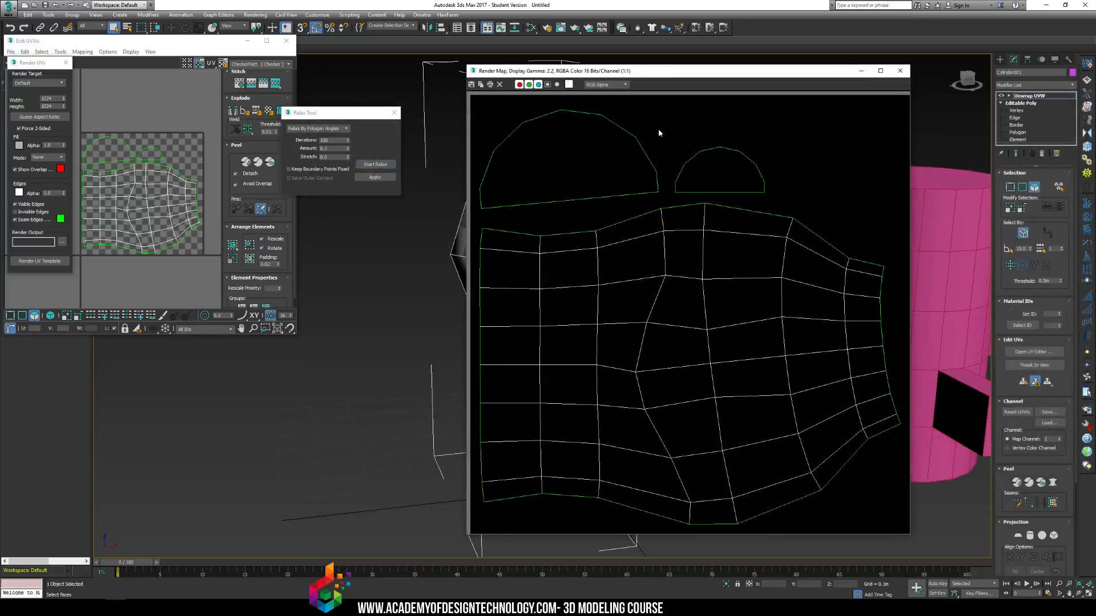
left_click(899, 71)
Leave UV editing, reselect the original bottle half and open the Slate Material Editor.
left_click(1000, 60)
left_click(814, 137)
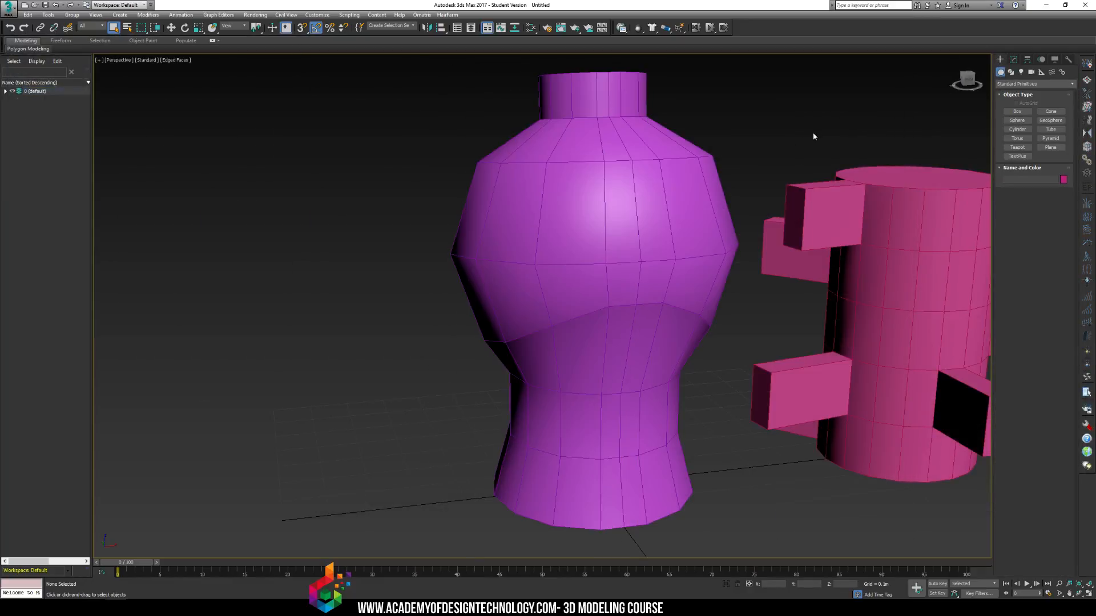
left_click(554, 207)
key("m")
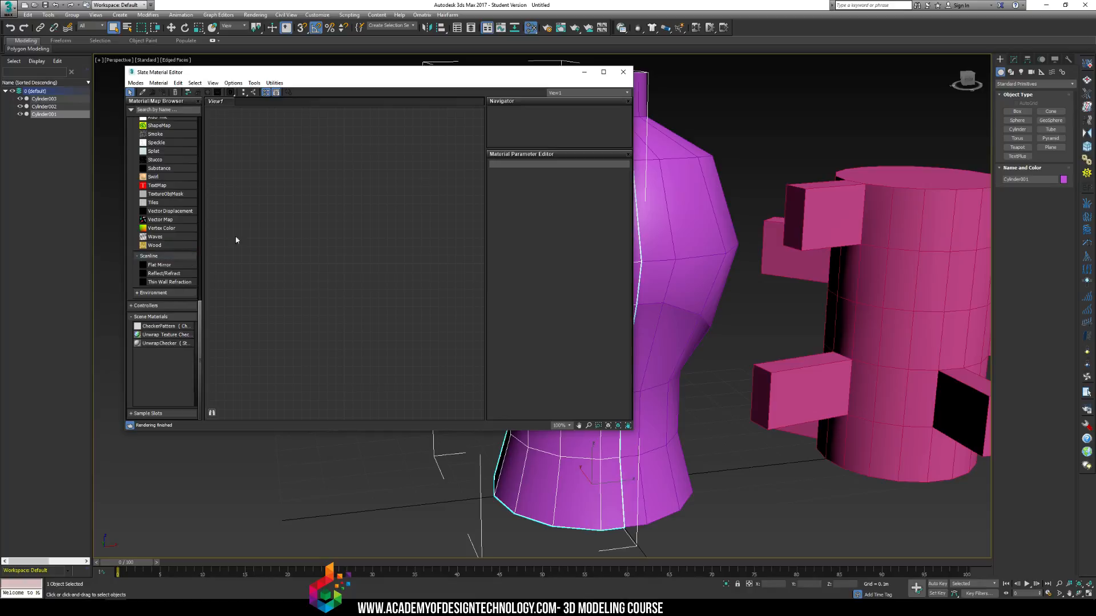
Create a Standard material and choose a Bitmap as its Diffuse map.
scroll(139, 256, "up", 10)
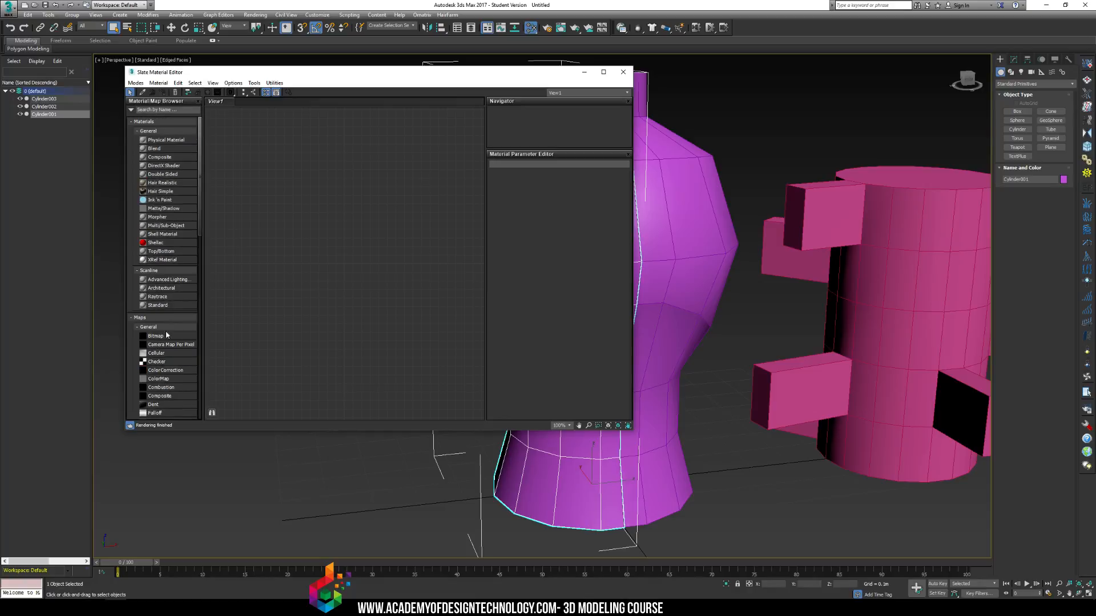
double_click(165, 305)
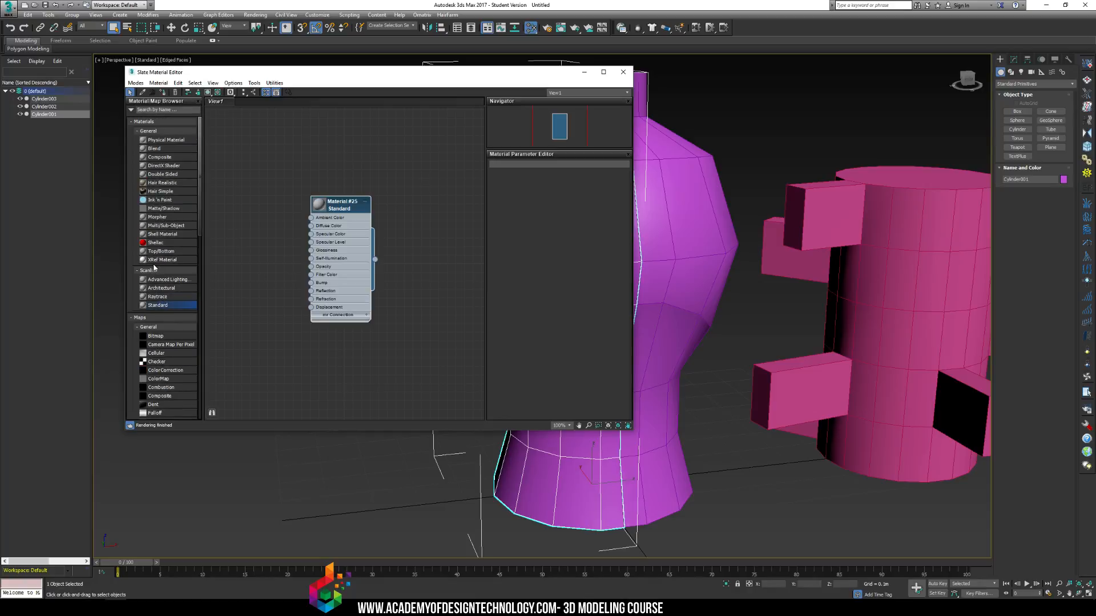
double_click(326, 208)
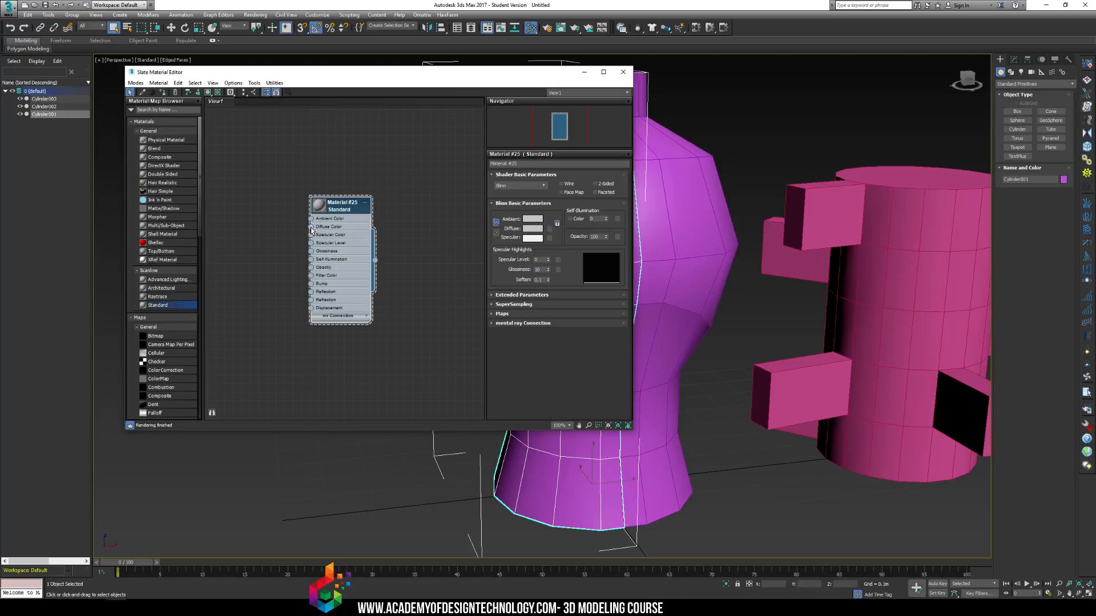
left_click(549, 229)
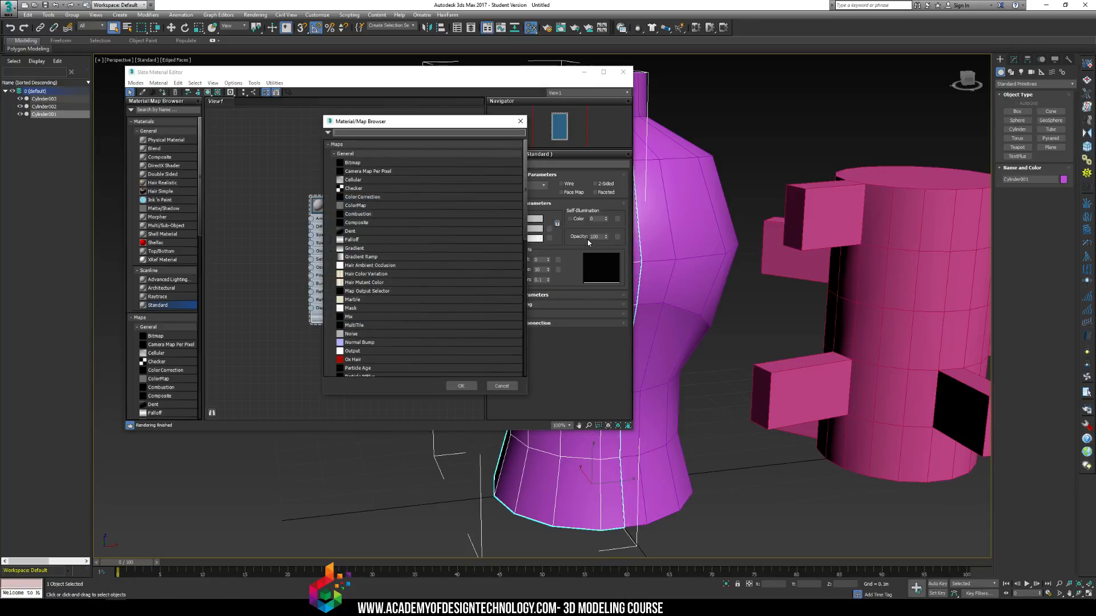
double_click(357, 164)
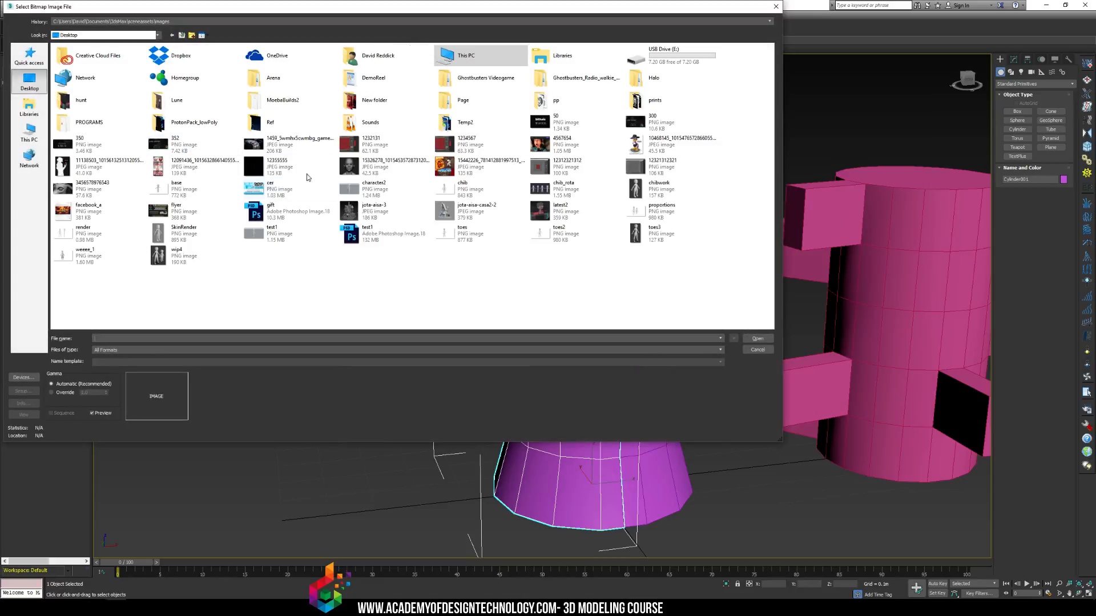
Find the exported UV template 12355555 among the Desktop images and load it as the diffuse bitmap.
left_click(565, 164)
left_click(474, 143)
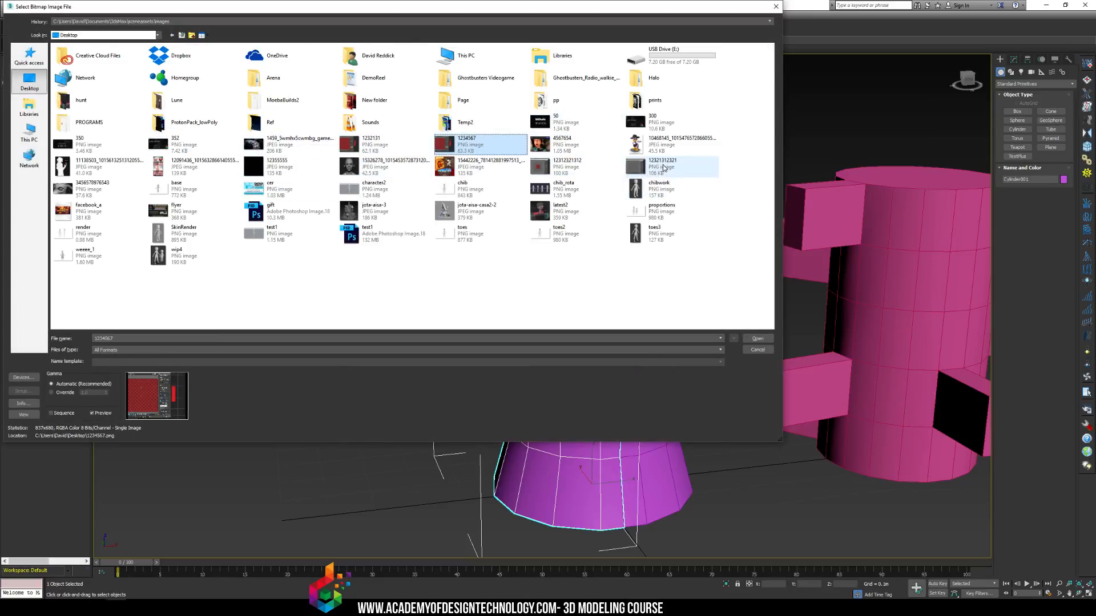
left_click(335, 188)
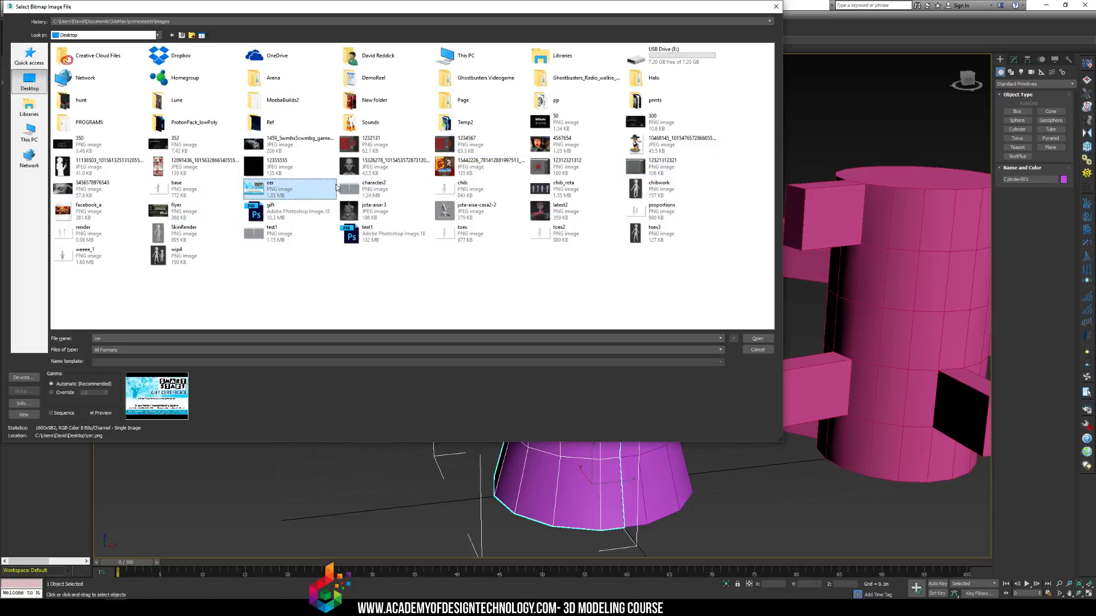
key("Up")
key("Up")
key("Right")
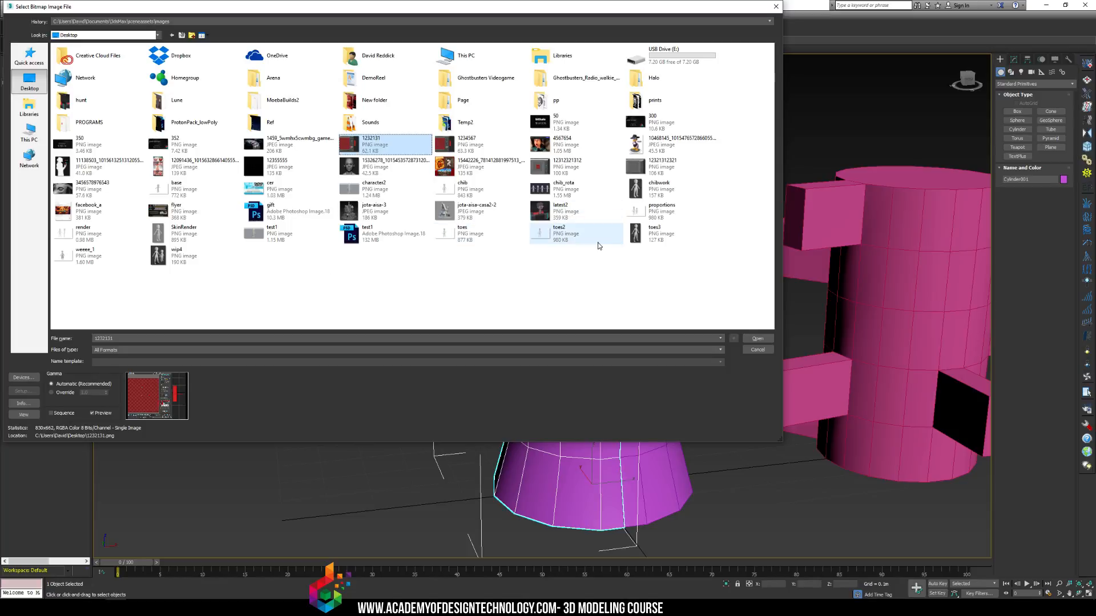
left_click(455, 264)
right_click(454, 265)
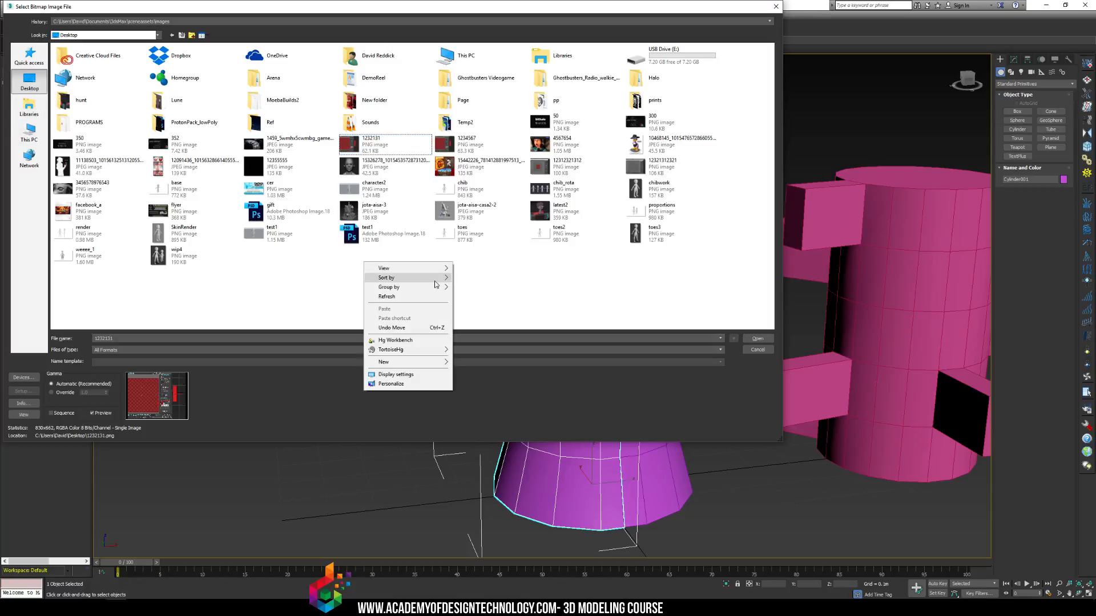
mouse_move(433, 277)
left_click(312, 307)
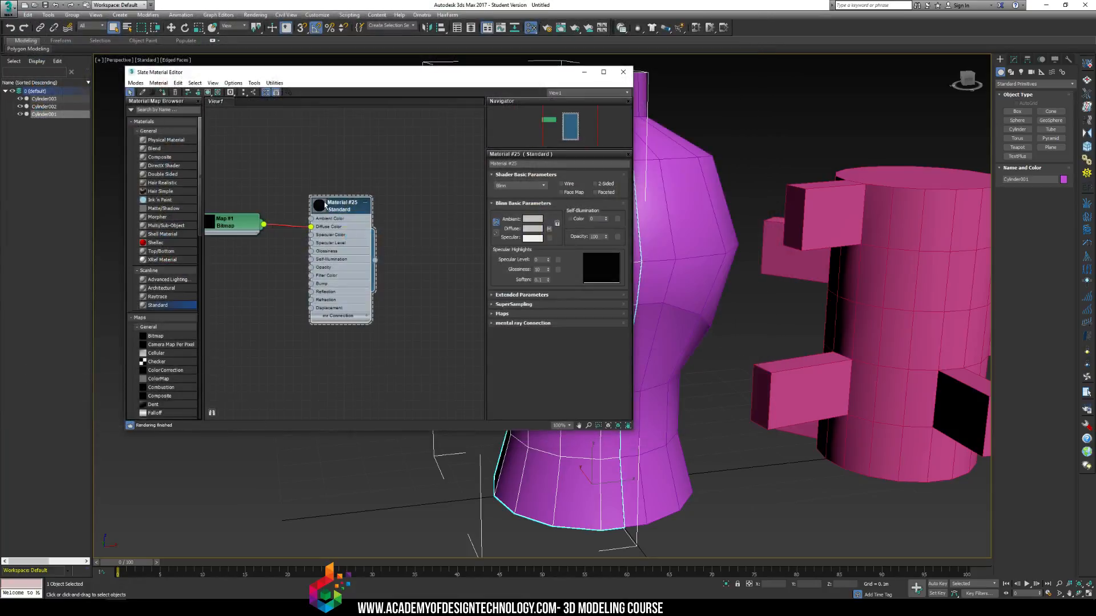
Enlarge the bitmap node's preview, reposition the material node and move the material editor clear of the bottle.
middle_click_drag(218, 248, 264, 235)
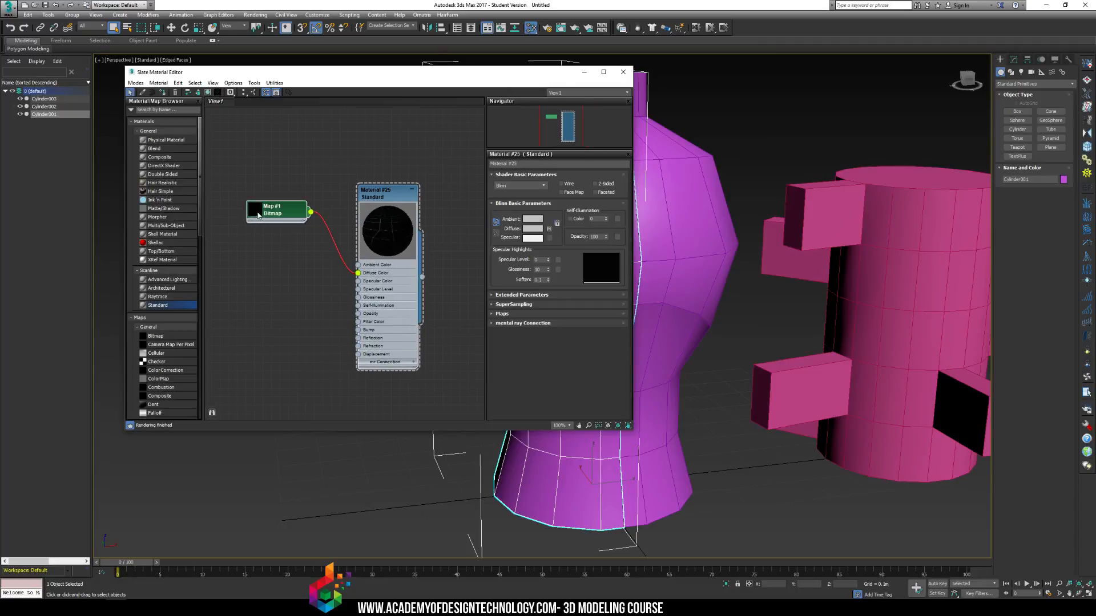
double_click(254, 210)
left_click_drag(388, 193, 328, 184)
left_click_drag(410, 74, 303, 57)
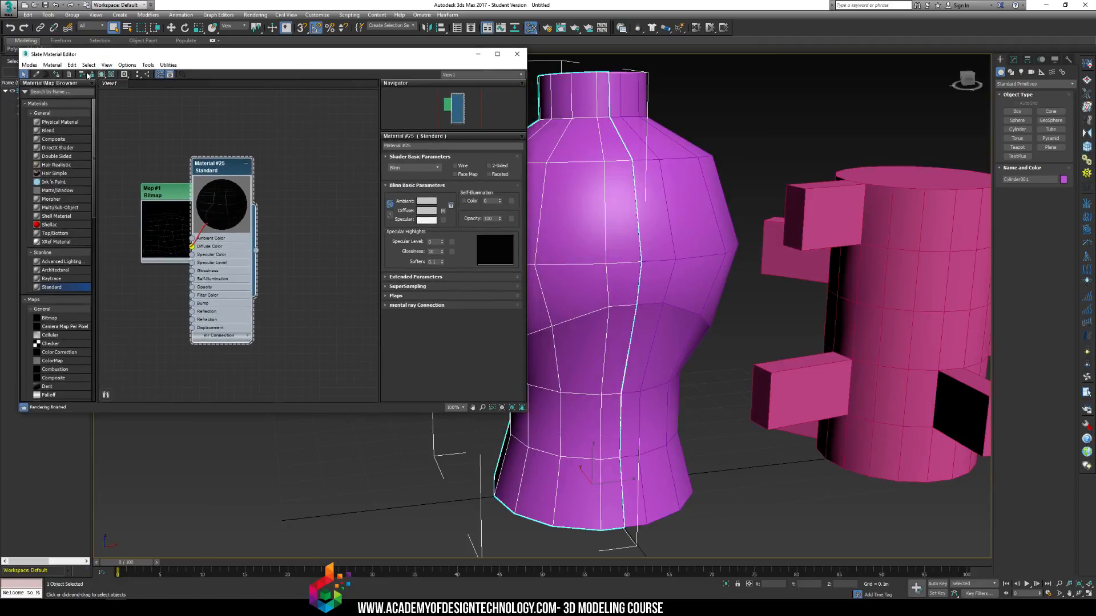
Assign the material to the selected bottle half and show its texture in the viewport.
left_click(57, 74)
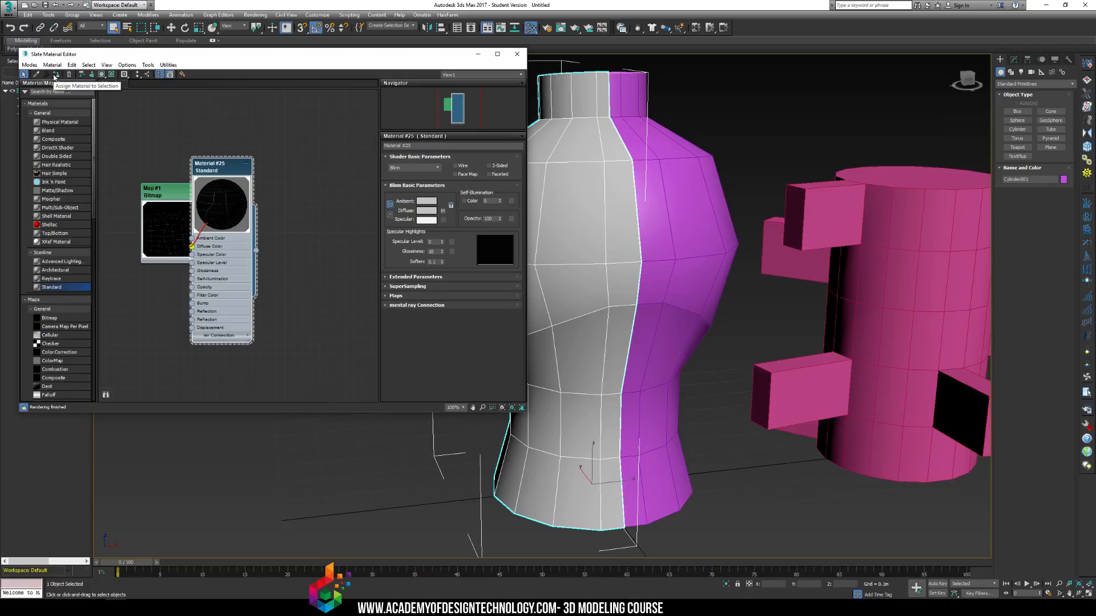
right_click(216, 172)
right_click(216, 171)
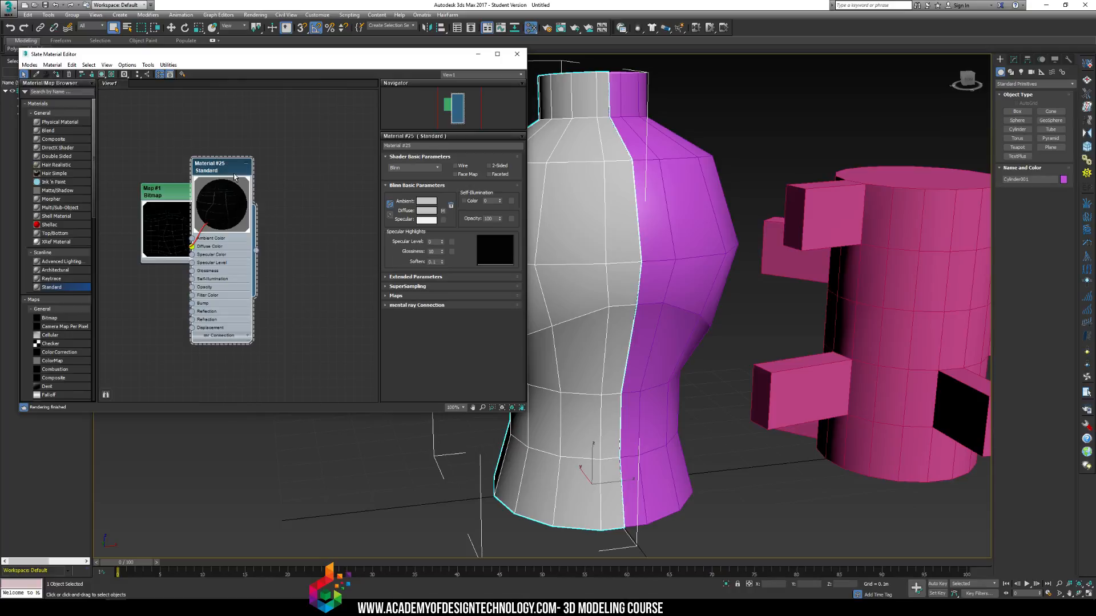
right_click(215, 170)
left_click(252, 186)
right_click(221, 170)
left_click(280, 273)
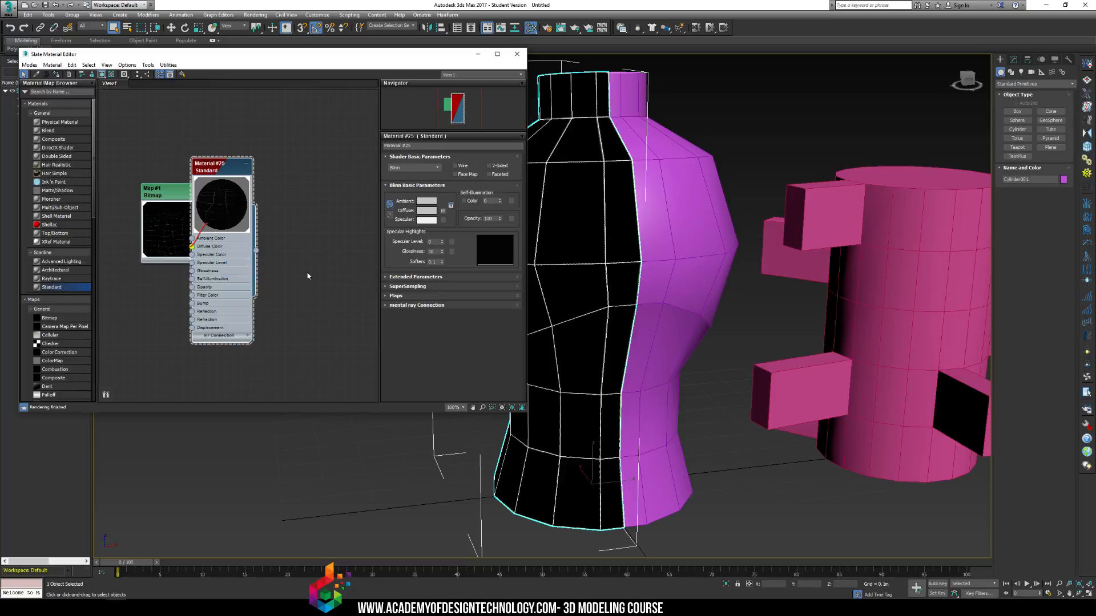
Turn off edged faces, select the other bottle half and assign the same template material to it.
middle_click_drag(730, 157, 797, 186)
key("F4")
left_click(797, 187)
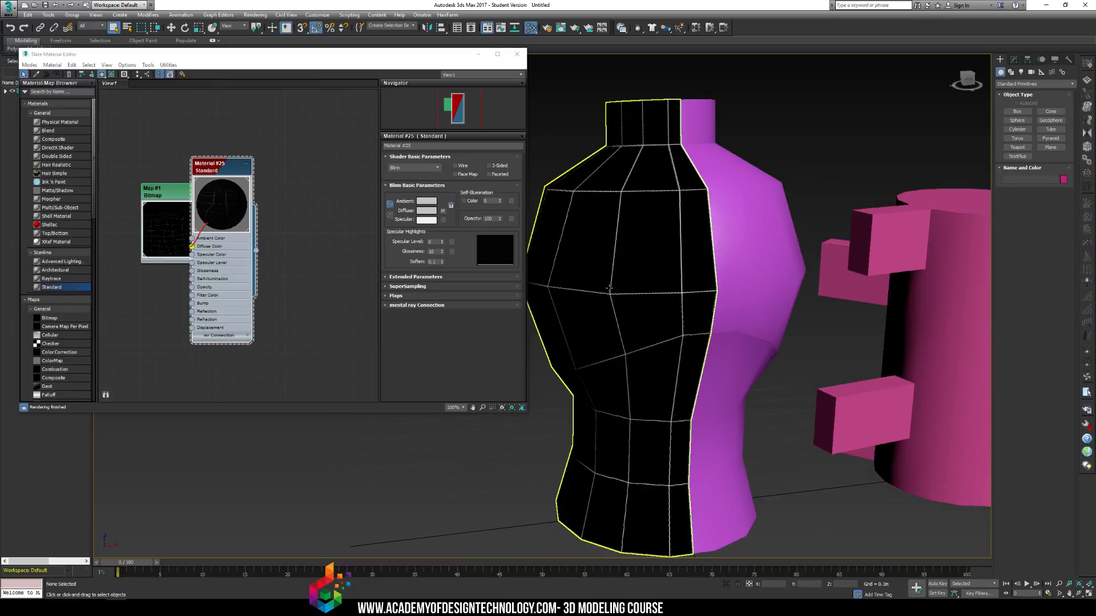
left_click(724, 235)
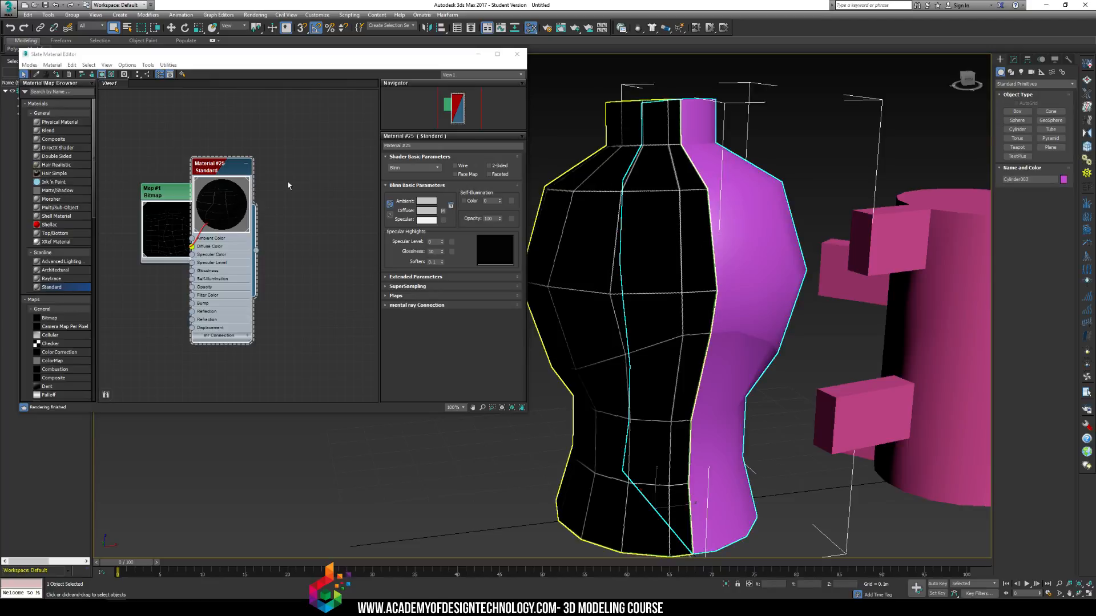
left_click(55, 75)
left_click(725, 97)
Select both bottle halves together and open the parameters of the material's bitmap node.
scroll(791, 169, "down", 3)
middle_click_drag(813, 162, 856, 181, "alt")
left_click_drag(855, 181, 736, 231)
middle_click_drag(781, 203, 816, 219, "alt")
left_click(176, 198)
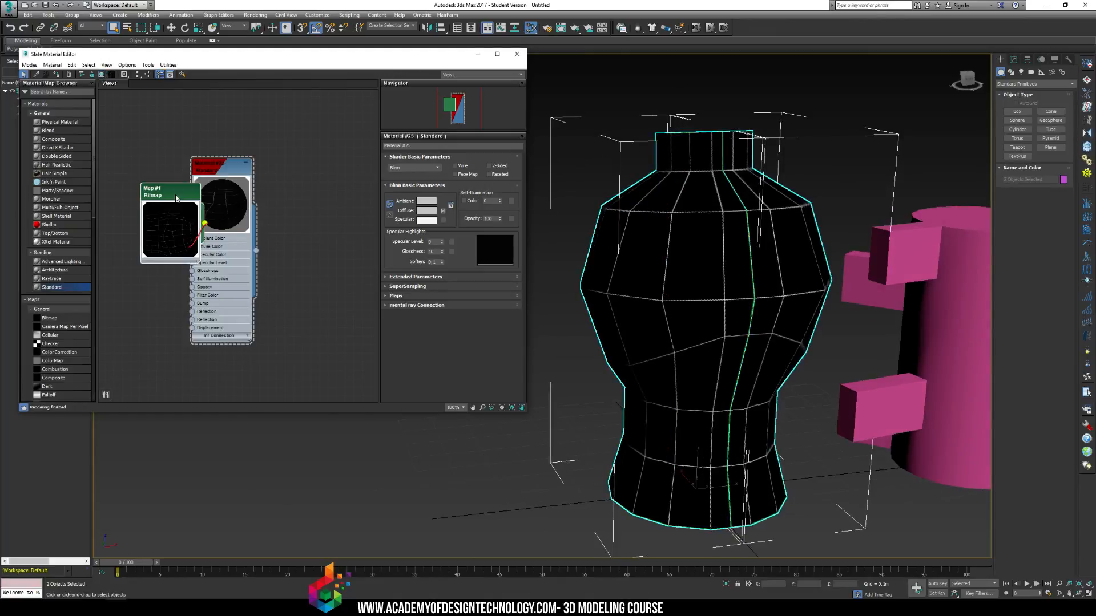
double_click(161, 225)
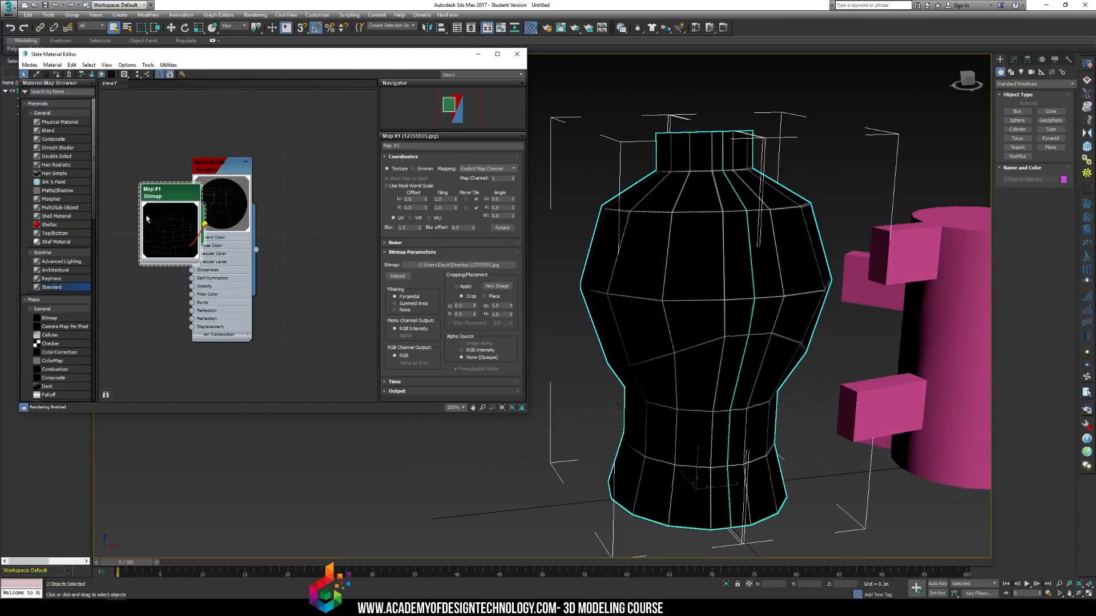
Examine the UV template on both bottle halves and along their seam from several angles, finishing in the front view.
left_click(834, 169)
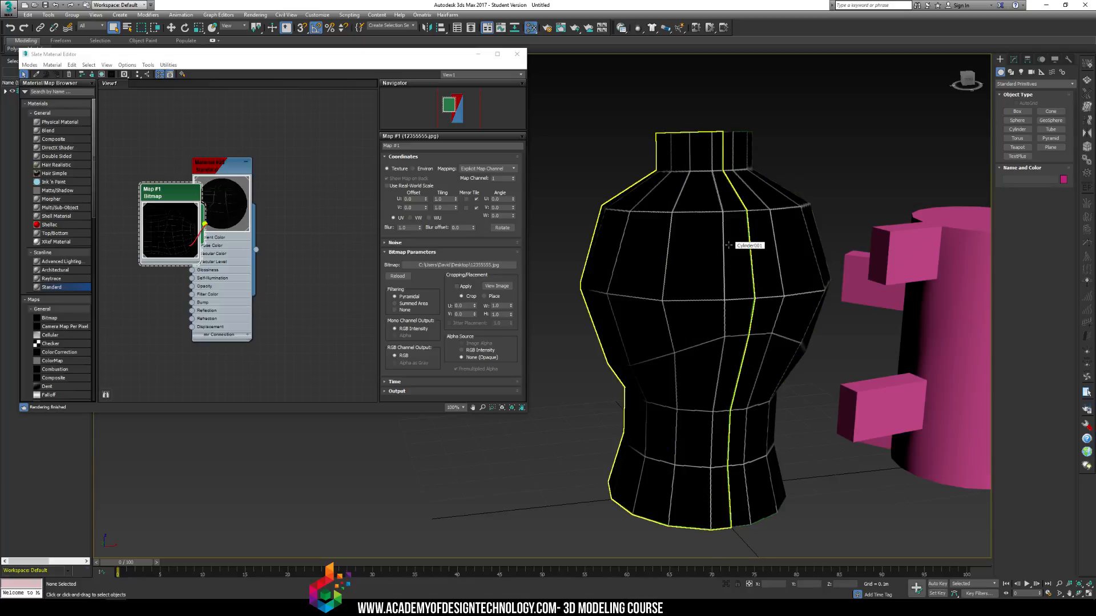
middle_click_drag(729, 245, 732, 209, "alt")
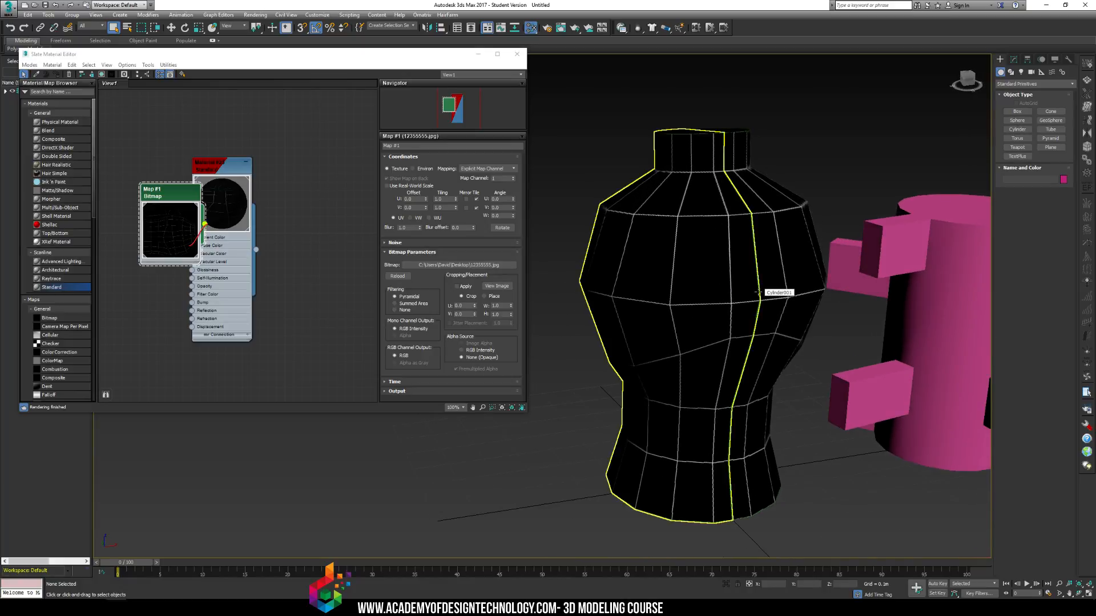
middle_click_drag(757, 292, 683, 148, "alt")
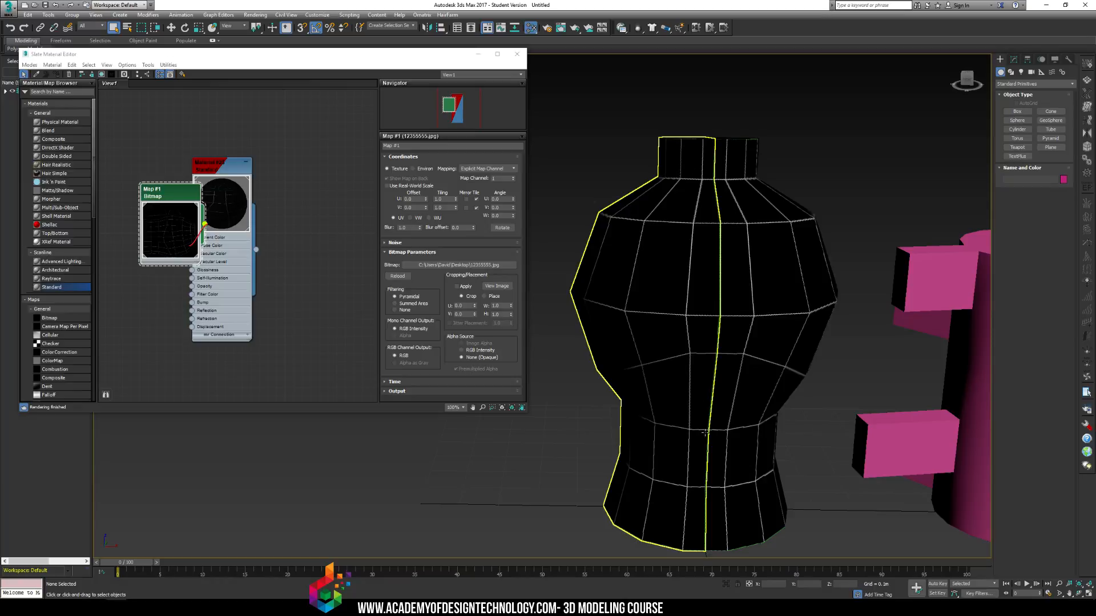
middle_click_drag(705, 433, 753, 430, "alt")
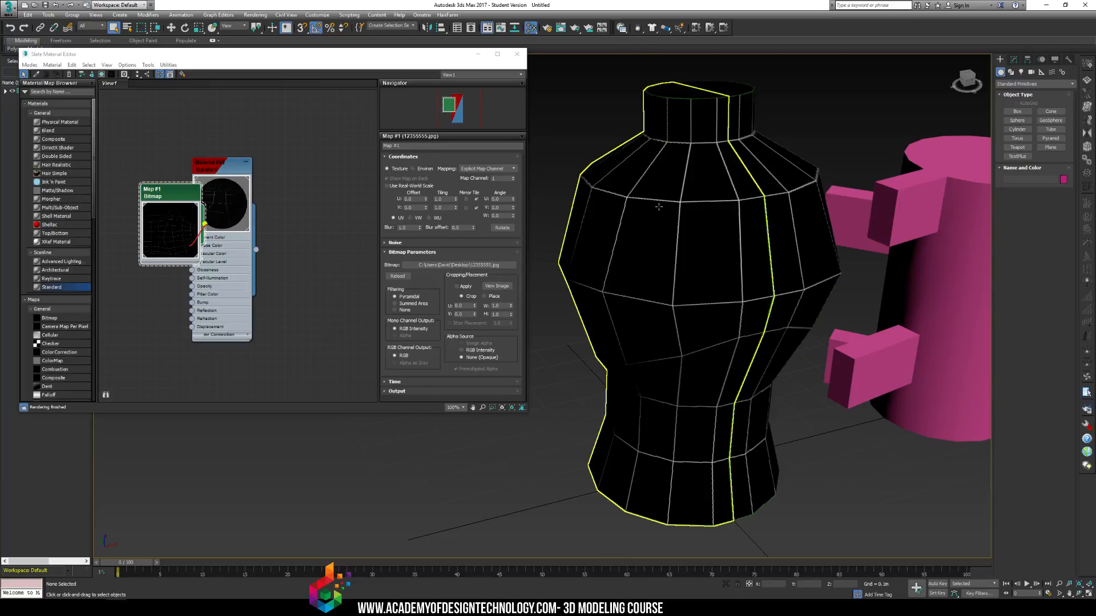
left_click(753, 430)
left_click(178, 200)
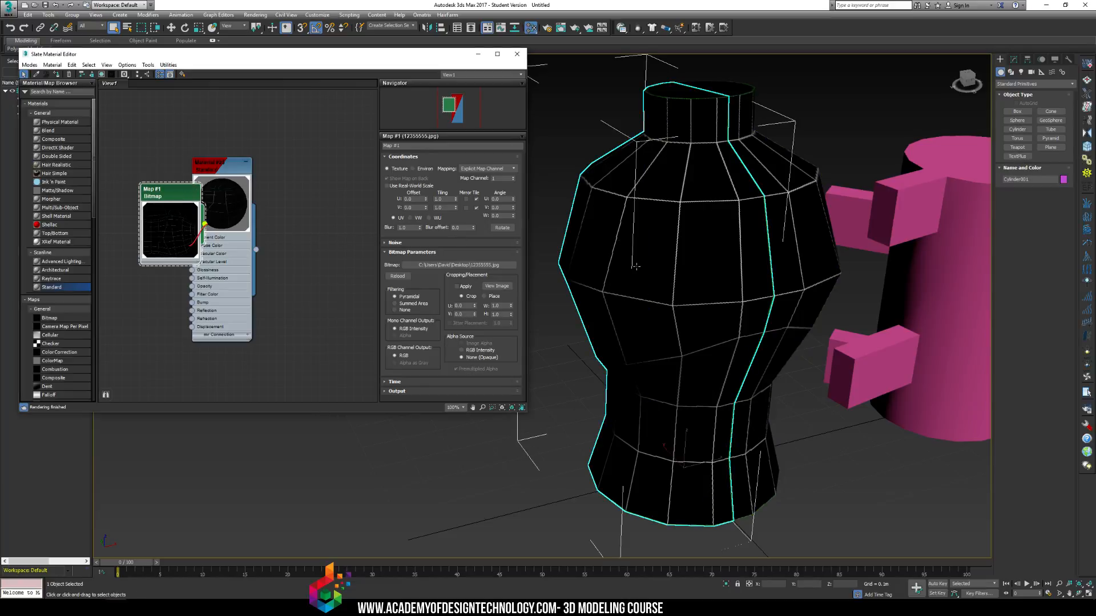
middle_click_drag(636, 266, 787, 211, "alt")
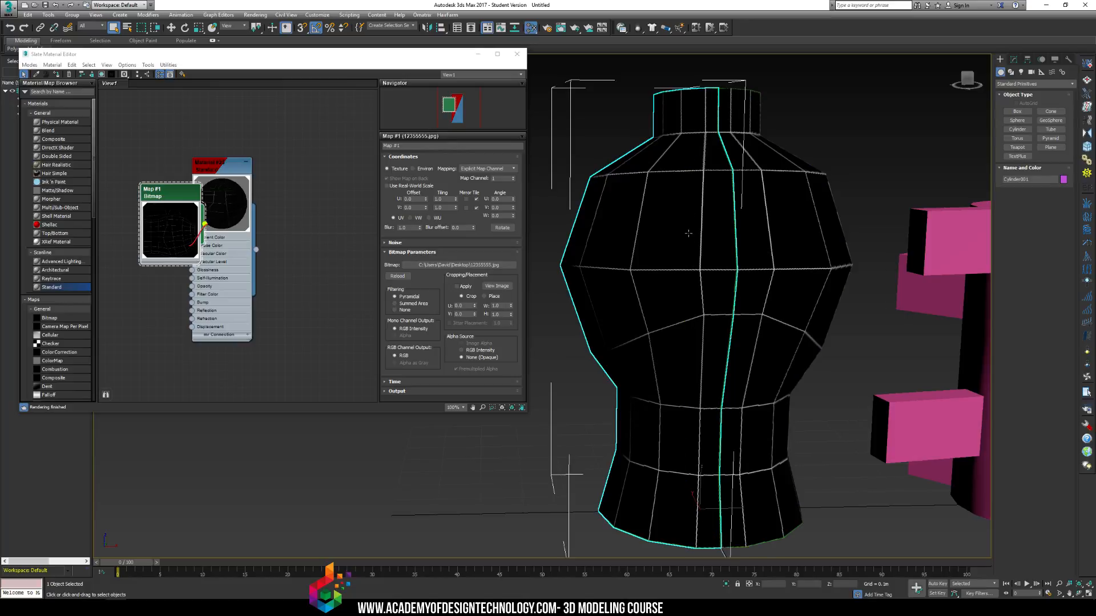
middle_click_drag(688, 233, 609, 197, "alt")
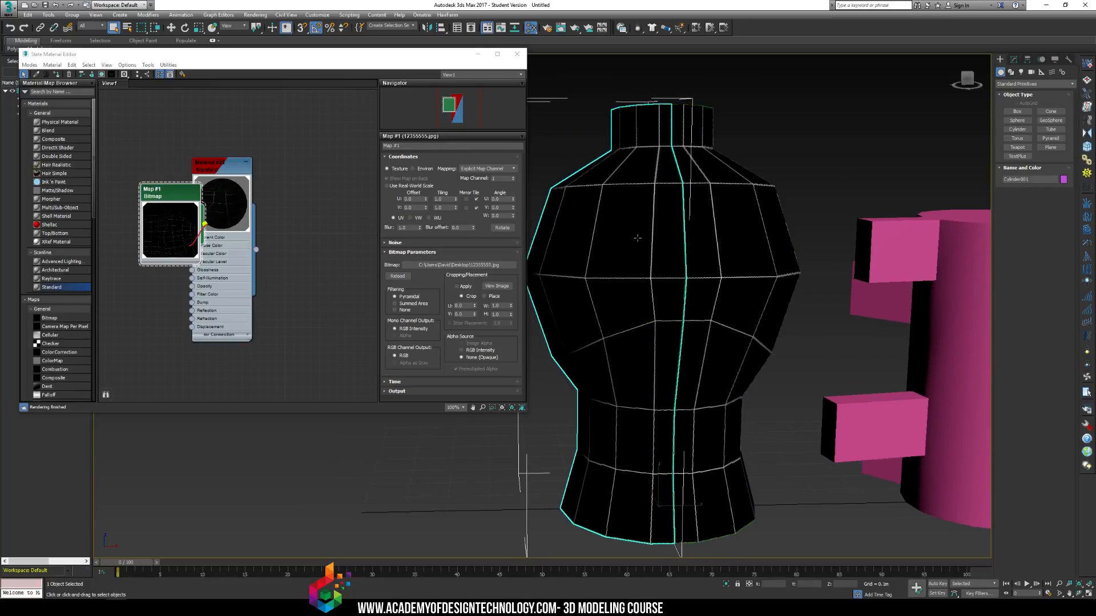
key("ctrl+d")
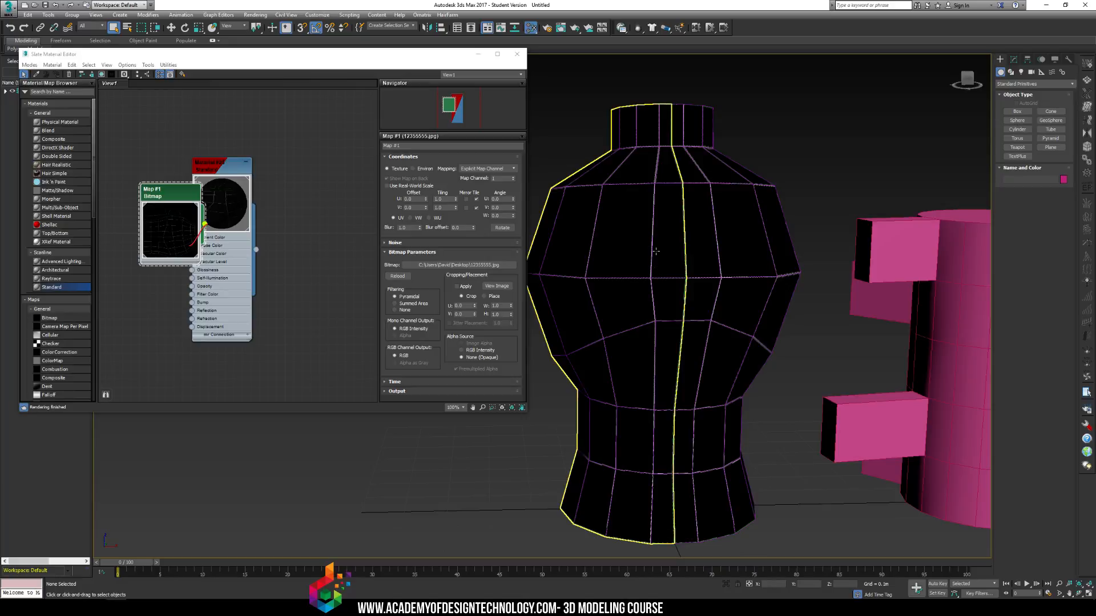
key("f")
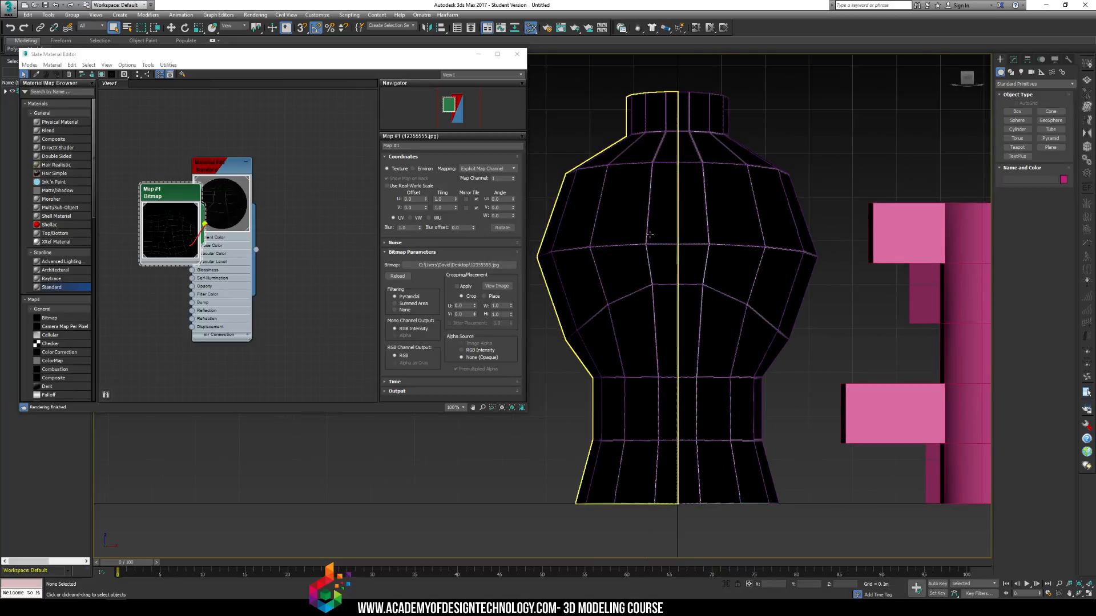
Select an upper front polygon on the original bottle half at Editable Poly polygon level, and clear the selection.
left_click(1014, 60)
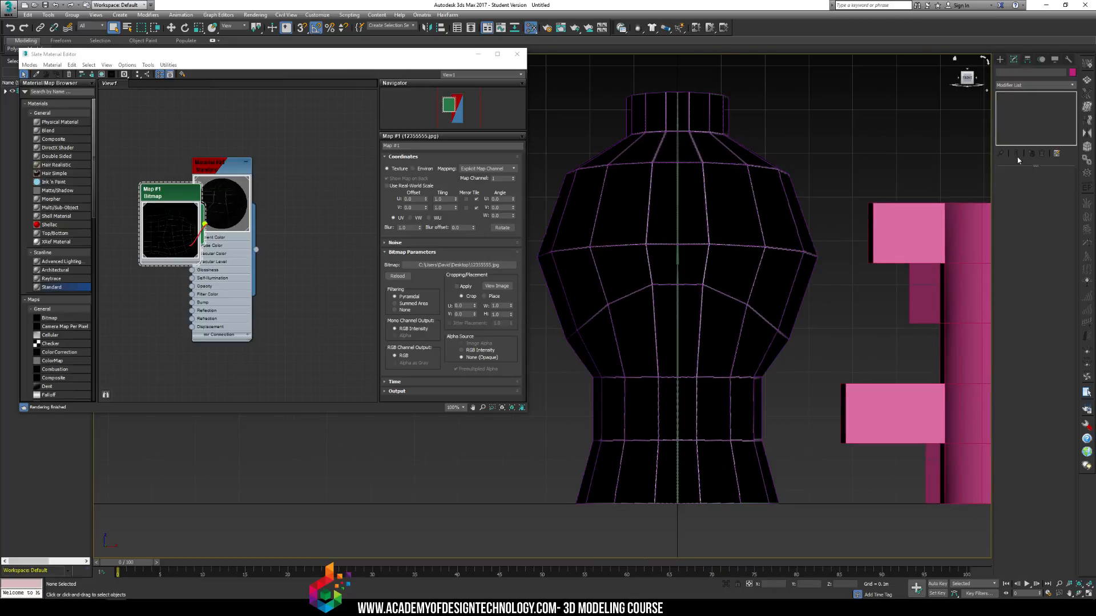
left_click(639, 228)
left_click(1017, 132)
left_click(638, 194)
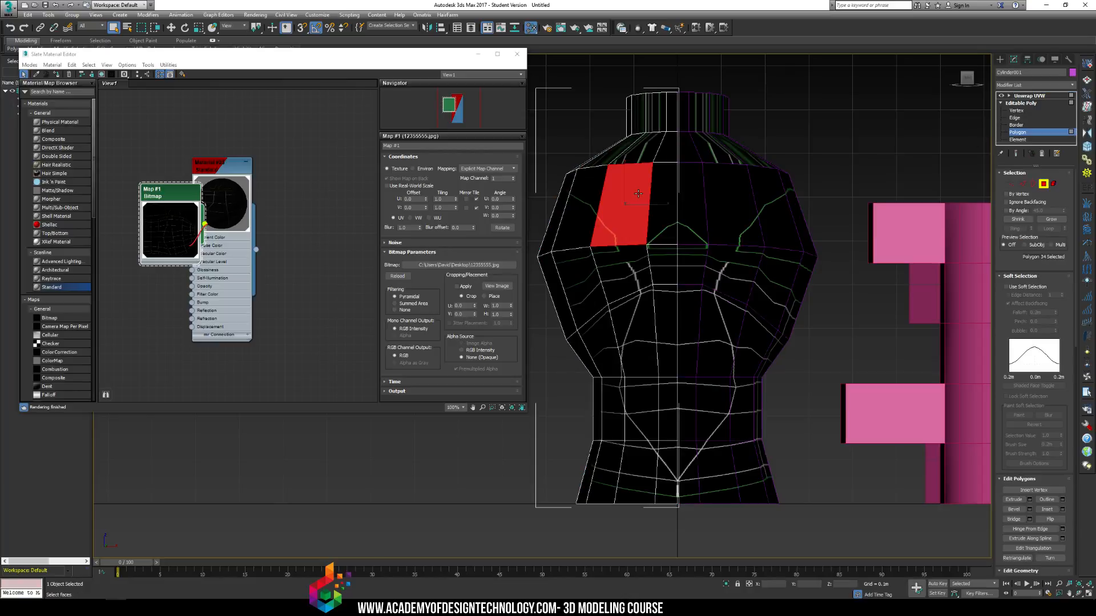
left_click(722, 202)
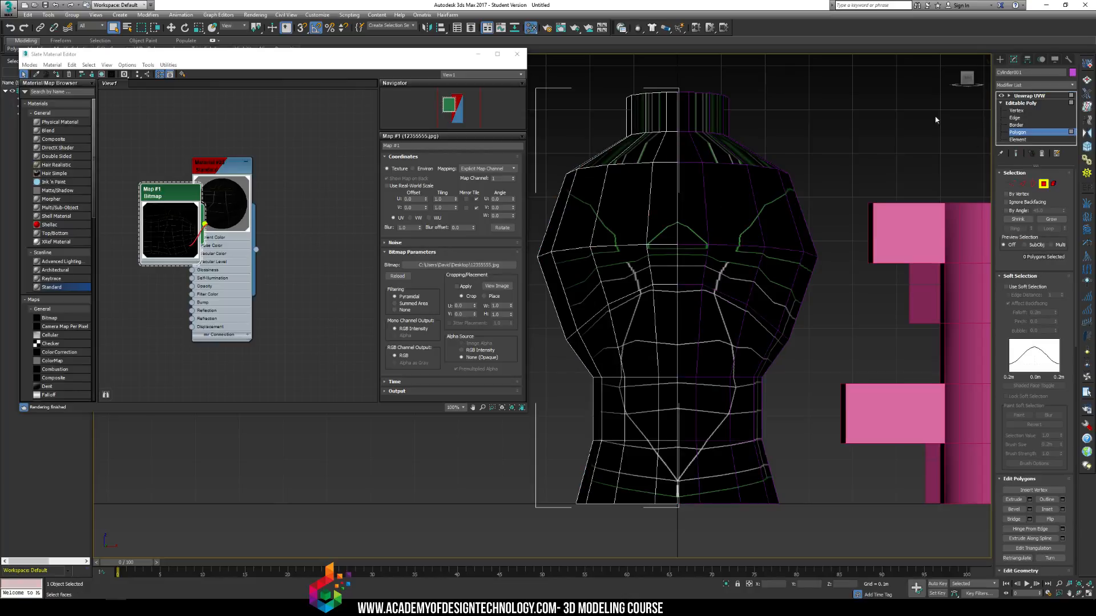
Select the matching front polygon on the opposite bottle half, leave polygon editing and deselect that half.
left_click(1000, 60)
left_click(733, 237)
left_click(1014, 59)
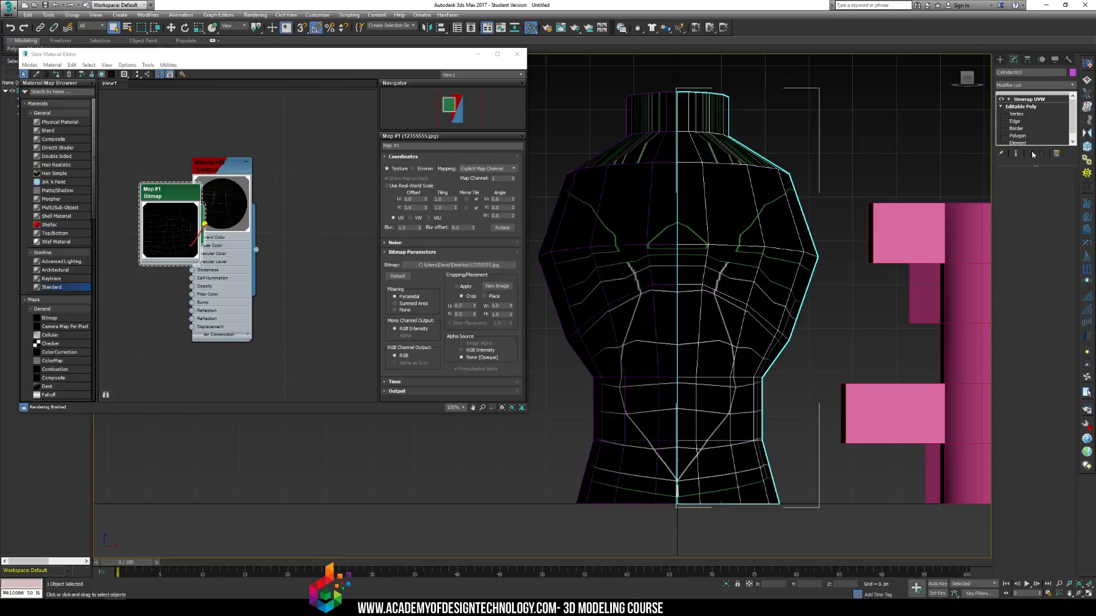
left_click(1017, 135)
left_click(732, 208)
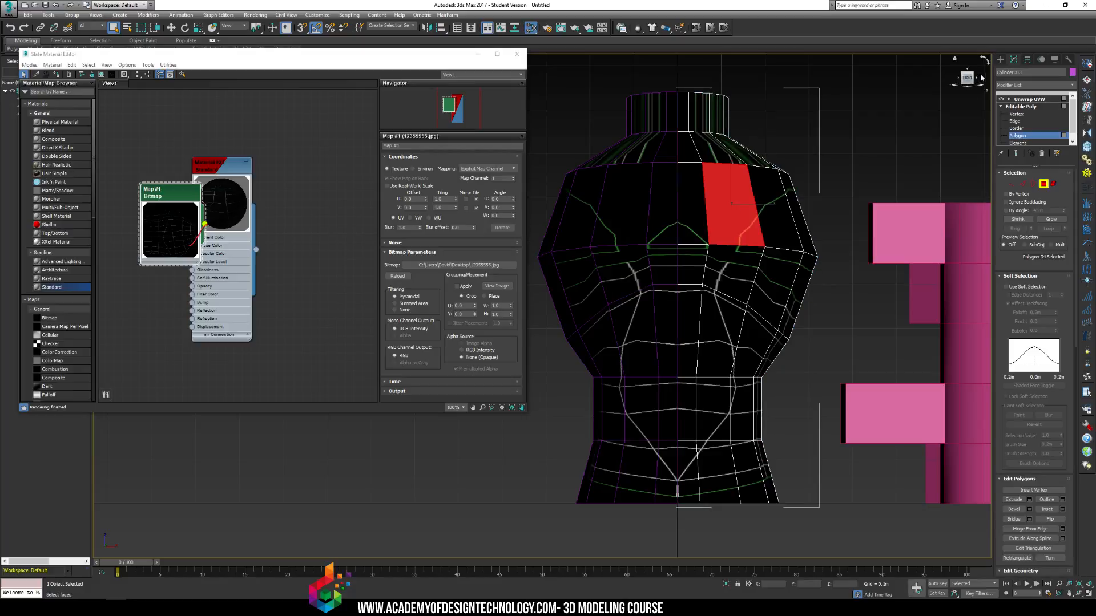
left_click(1000, 59)
left_click(790, 165)
left_click(782, 168)
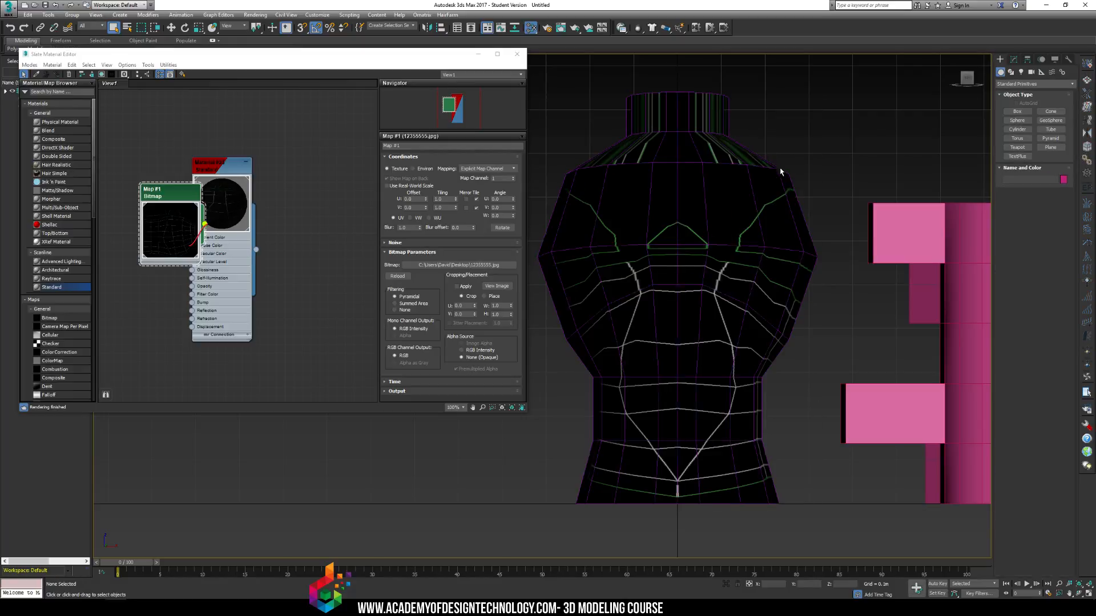
Select both halves of the bottle together in the front view.
left_click(645, 194)
left_click(793, 166)
left_click(622, 212)
mouse_move(748, 180)
left_mouse_down()
mouse_move(633, 208)
mouse_move(736, 186)
left_mouse_up()
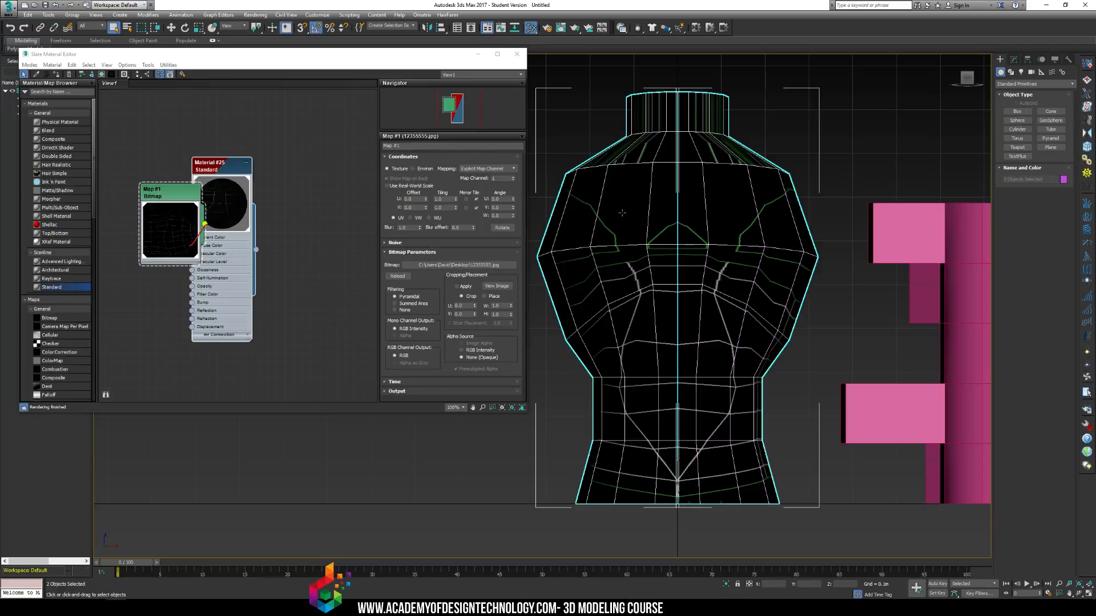
Select only the original bottle half and open its UV editor to view the UV layout, closing it again.
left_click(794, 165)
left_click(623, 206)
left_click(1016, 60)
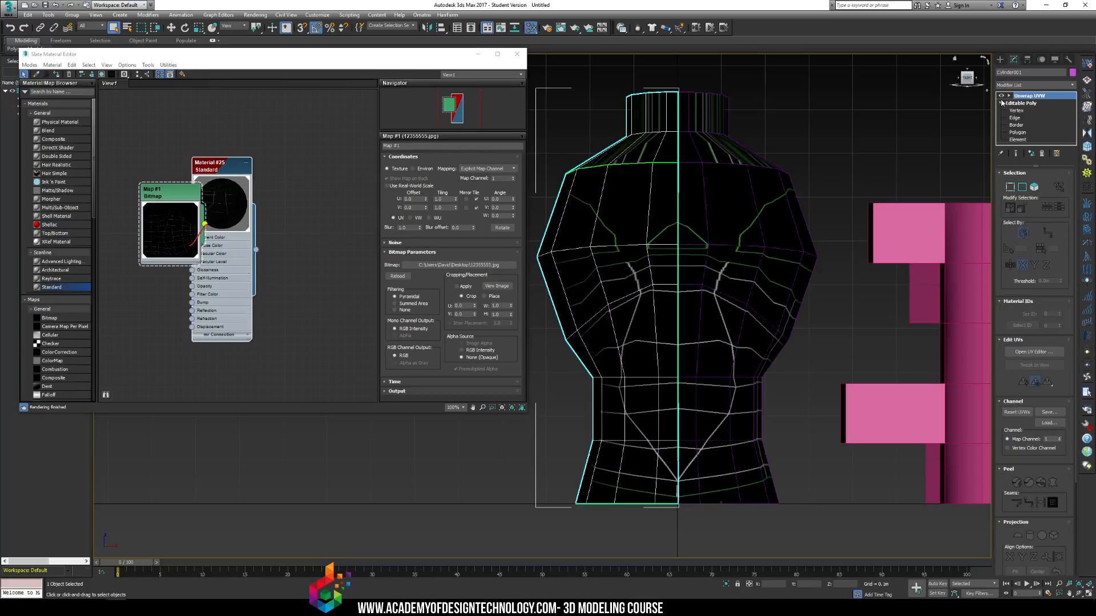
left_click(1047, 351)
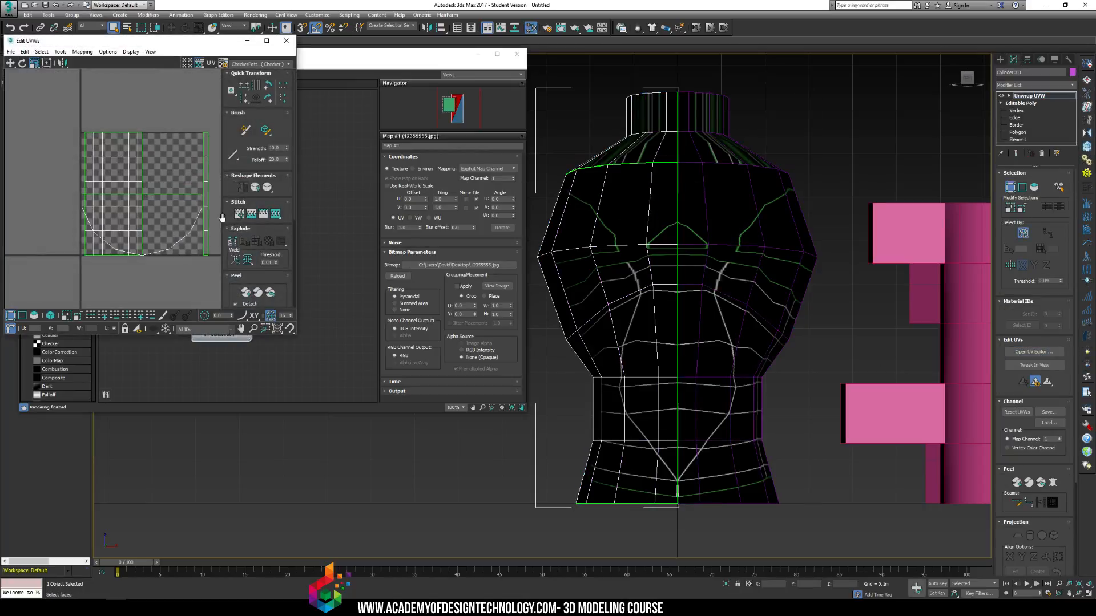
left_click(284, 40)
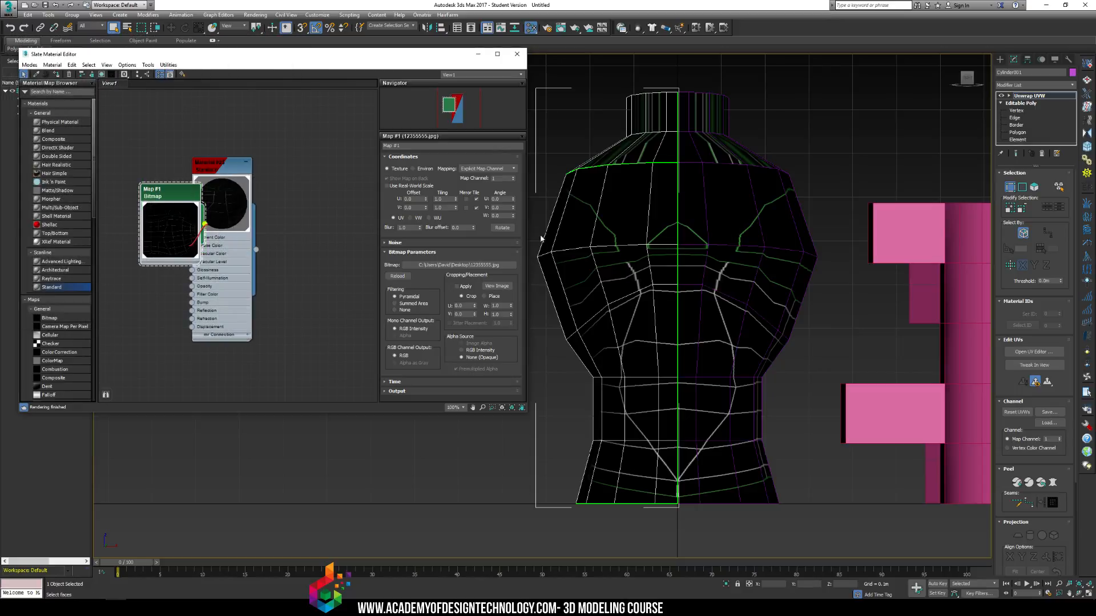
Expand the Unwrap UVW modifier of the original bottle half and switch to its Polygon level.
middle_click_drag(609, 181, 627, 203)
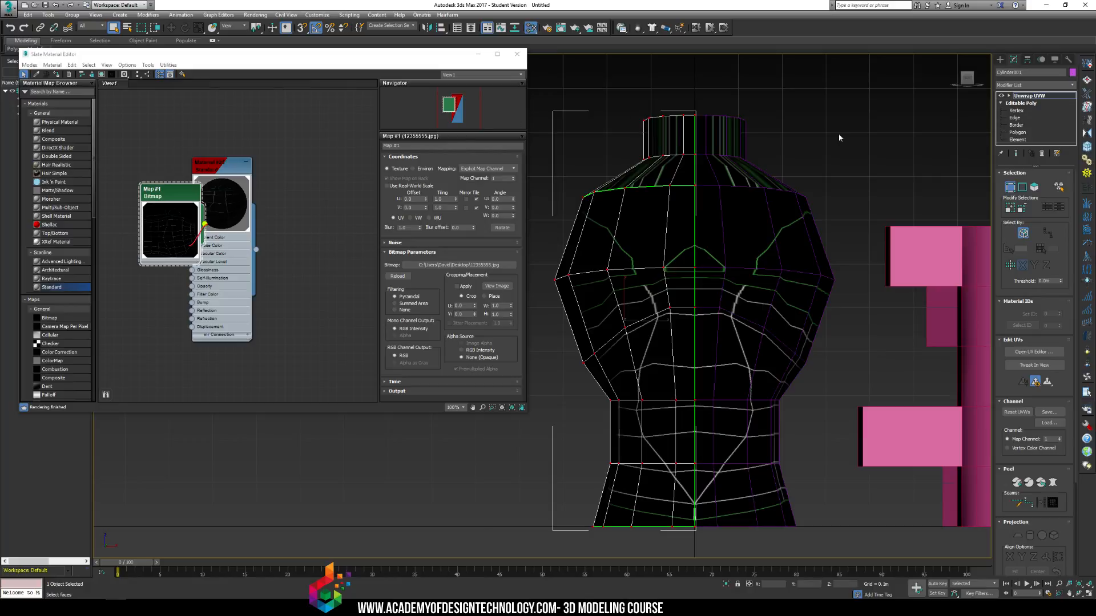
left_click(1010, 103)
left_click(1012, 96)
left_click(1009, 96)
left_click(1025, 117)
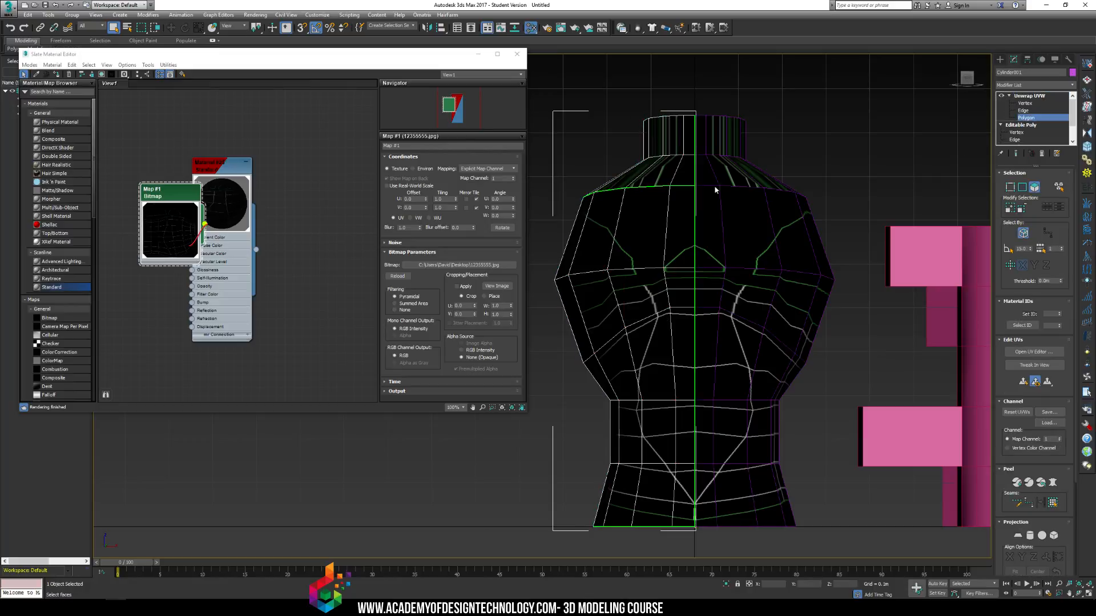
middle_click_drag(699, 170, 737, 174)
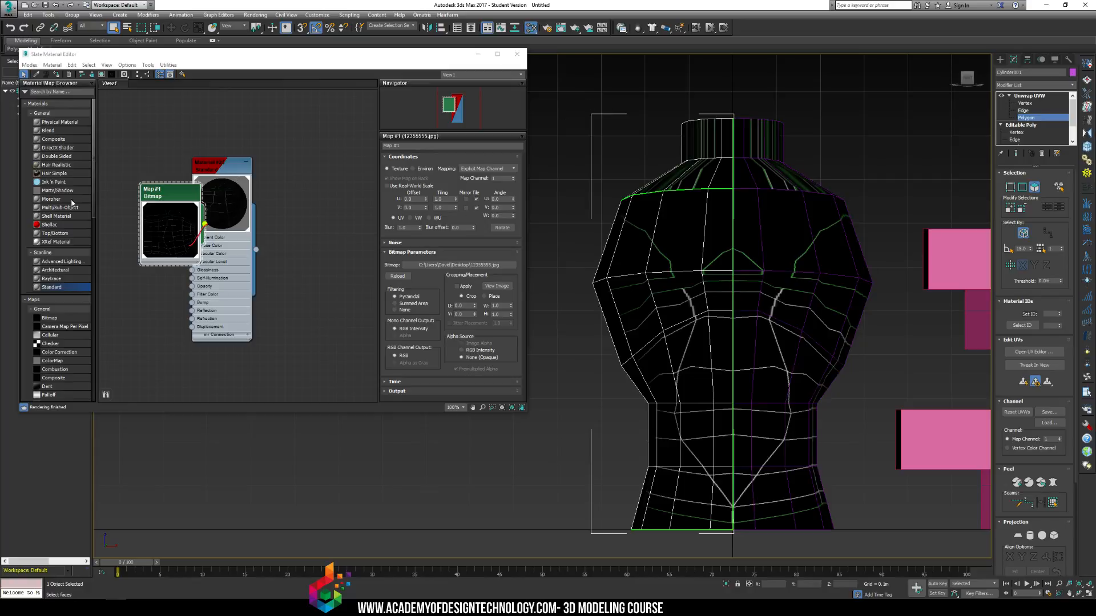
Add a new Standard material beside the existing one in the material graph and assign it to the selected bottle half.
left_click_drag(53, 287, 240, 235)
middle_click_drag(242, 234, 179, 248)
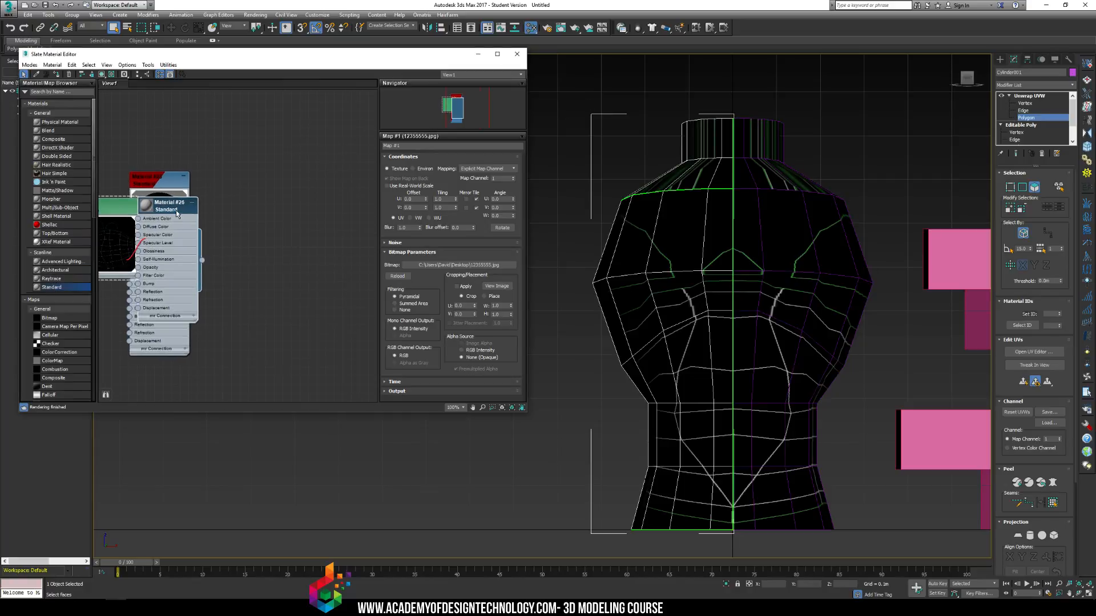
left_click_drag(174, 207, 280, 198)
left_click(59, 75)
scroll(766, 311, "down", 3)
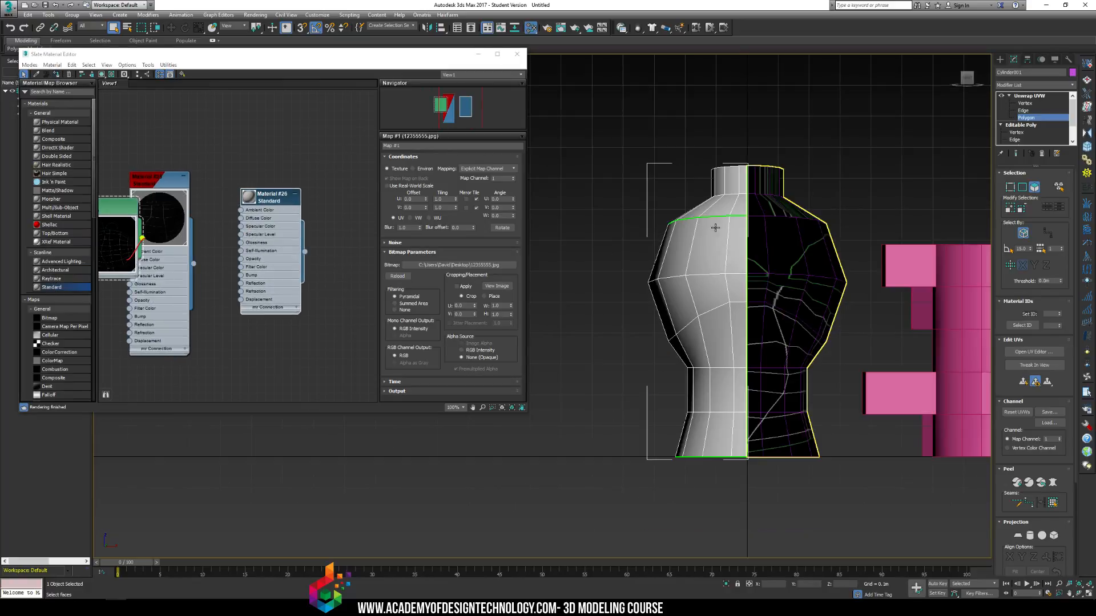
Open the half's UV editor, select all of its polygons and planar-map them aligned to Y.
left_click(1042, 353)
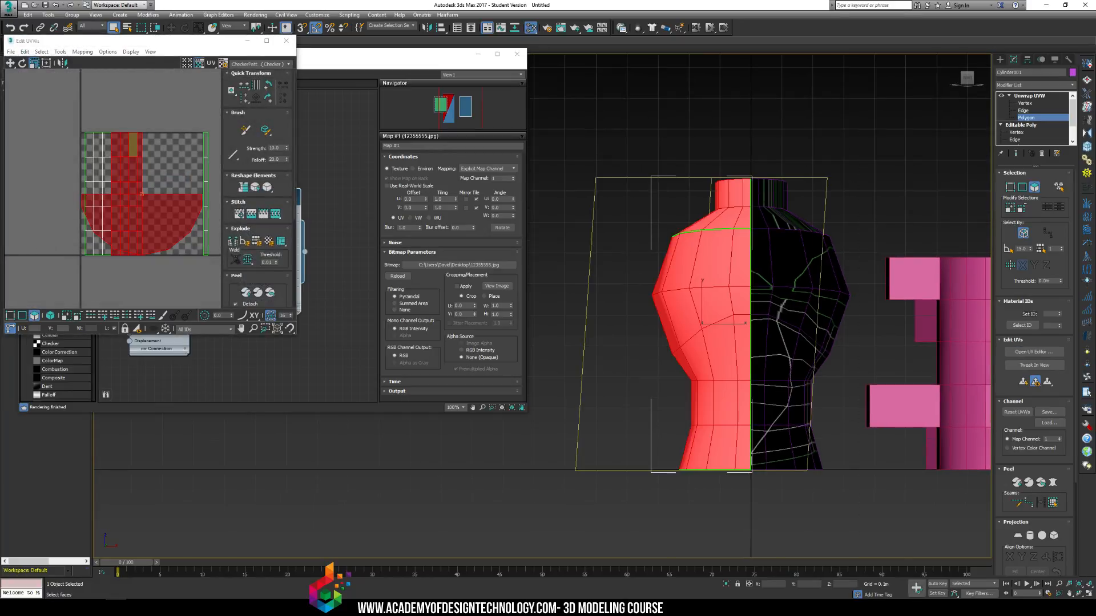
left_click(1017, 536)
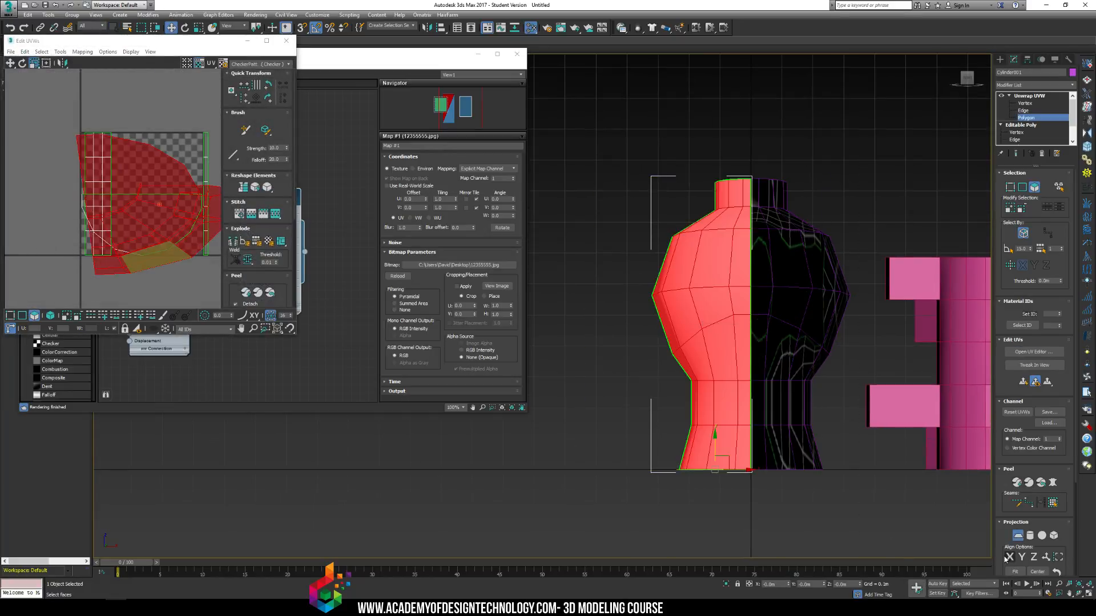
left_click(1020, 536)
key("ctrl+a")
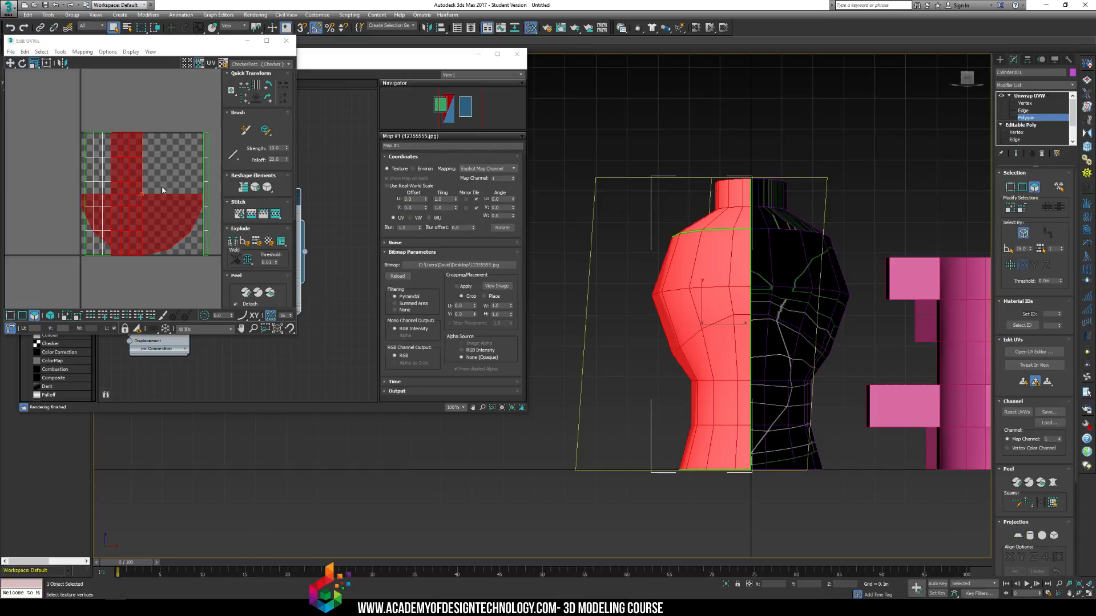
middle_click_drag(124, 183, 120, 185)
left_click(1017, 535)
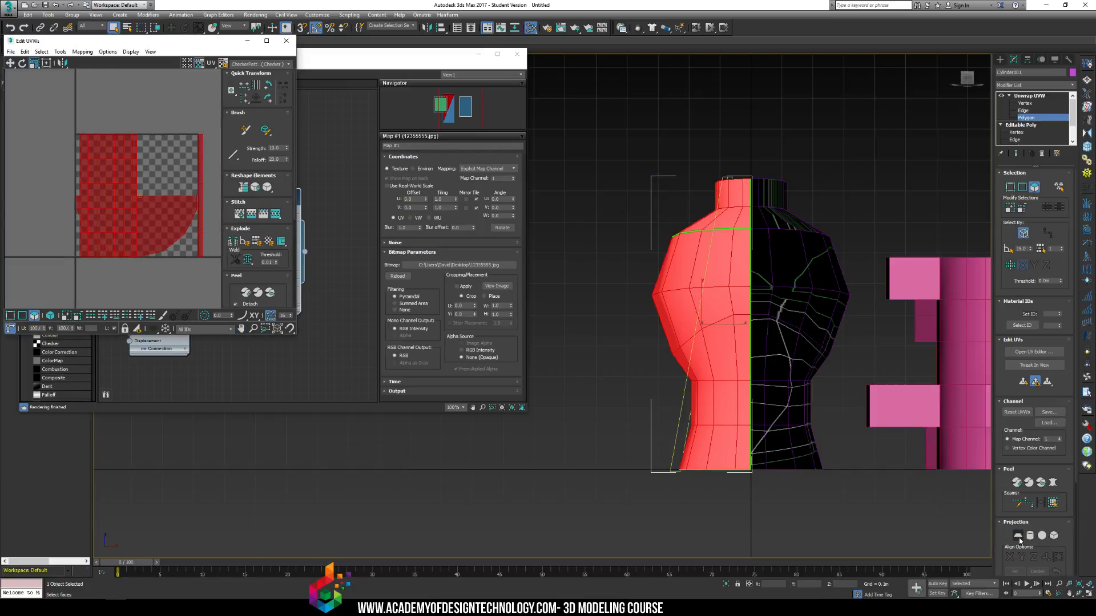
left_click(1021, 557)
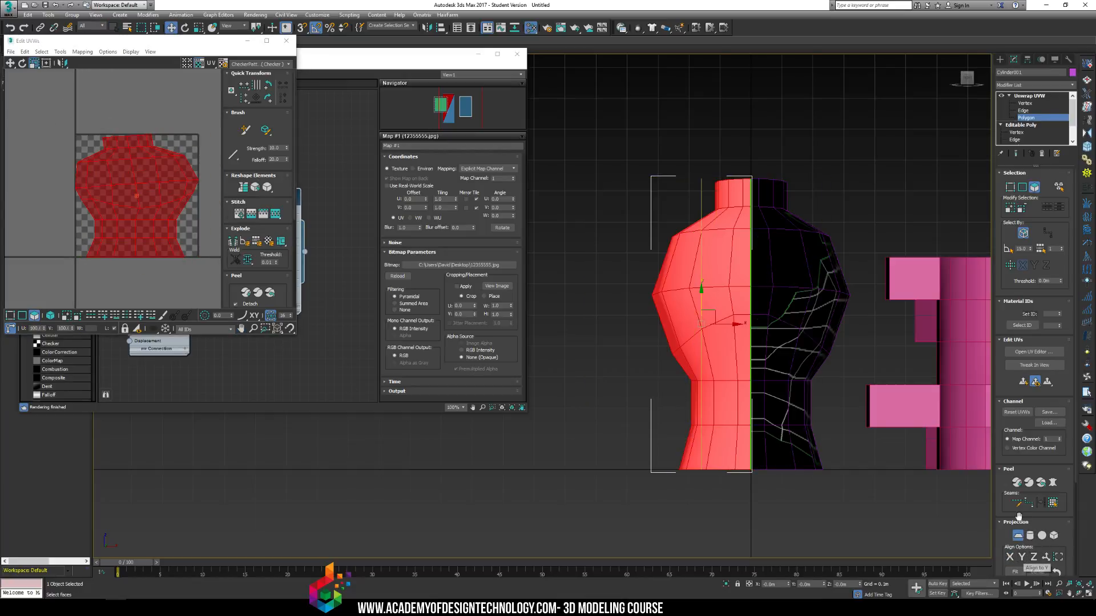
left_click(1017, 535)
Undo the accidental scaling of the mapped body shell and move the shell off the texture square, down and to the left.
left_click(181, 187)
left_click_drag(184, 185, 136, 228)
key("ctrl+z")
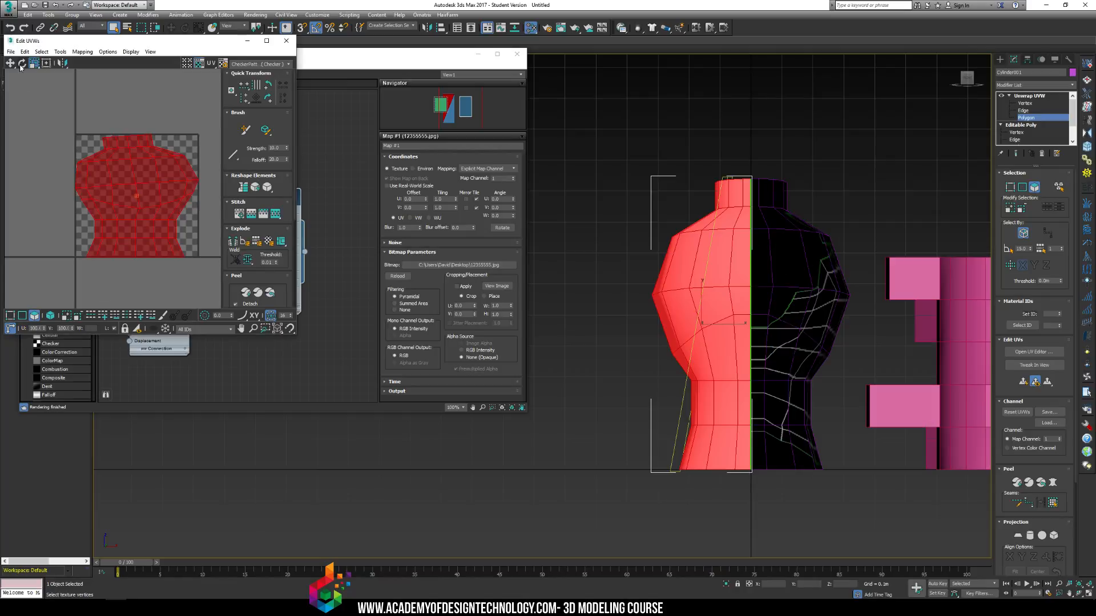
left_click(10, 64)
left_click_drag(142, 153, 111, 210)
Select the neck's top cap polygon, planar-map it with best alignment and move its shell above the texture square.
left_click(741, 221)
middle_click_drag(729, 252, 762, 311, "alt")
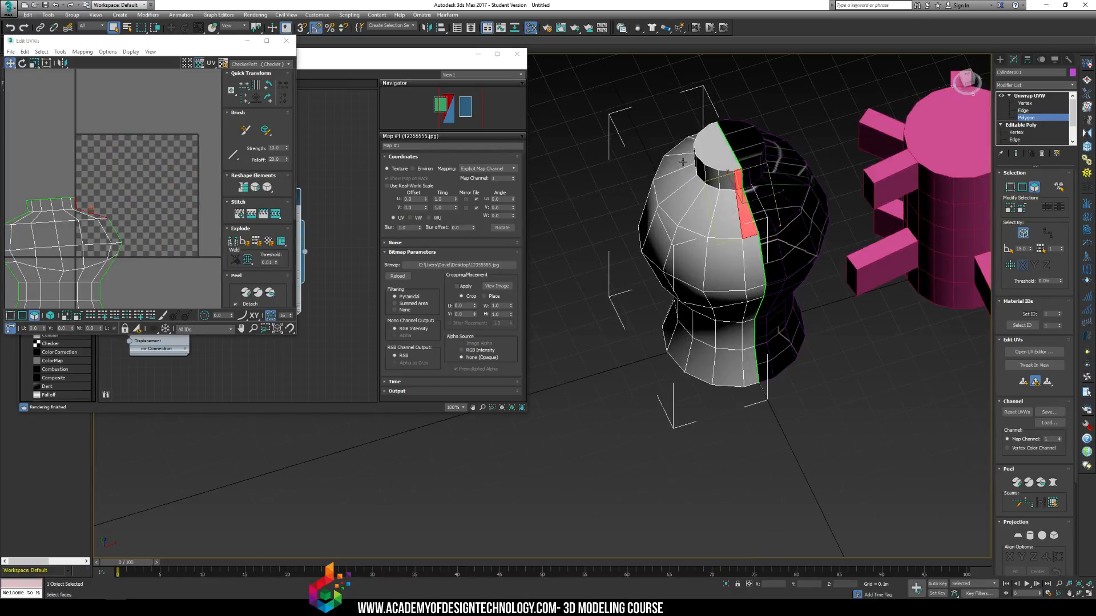
left_click(718, 153)
left_click(1017, 535)
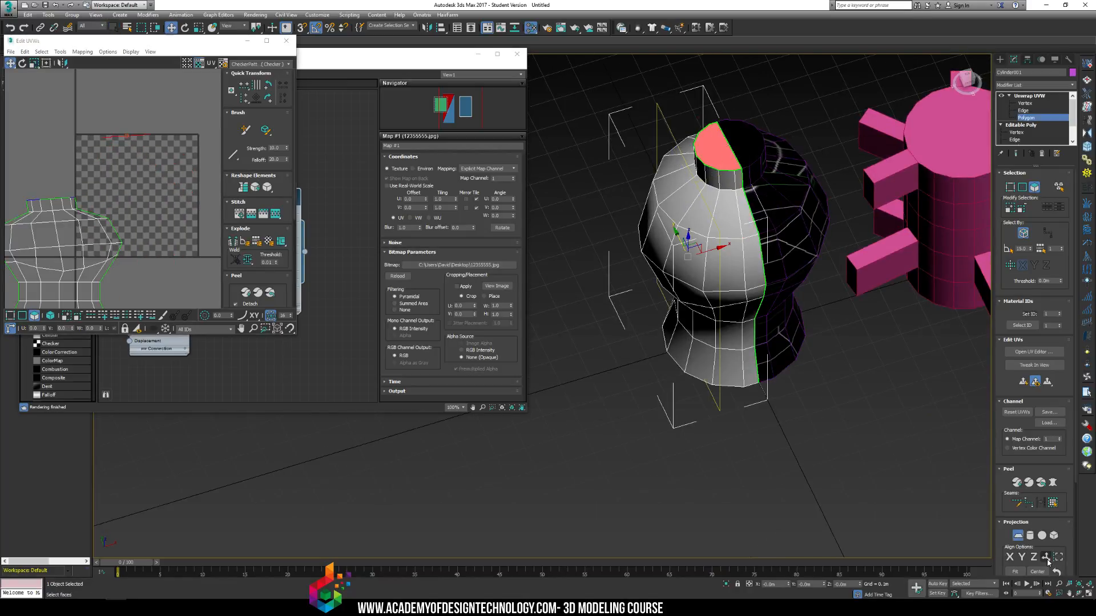
left_click(1045, 557)
left_click(1017, 536)
left_click_drag(130, 195, 92, 67)
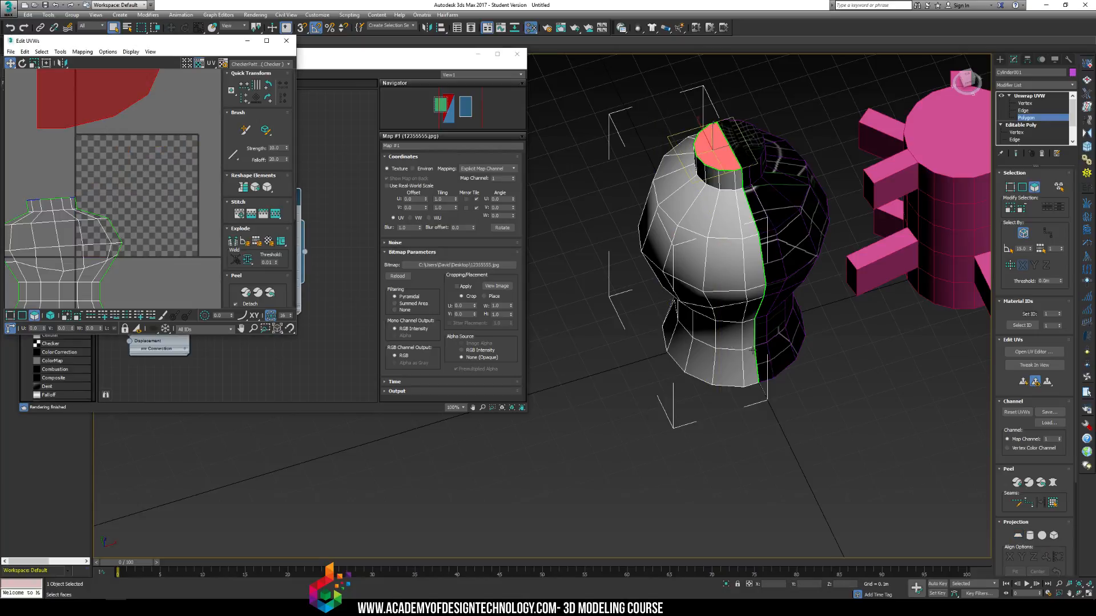
Select the base cap polygon, planar-map it with best alignment and move its shell up and right of the texture square.
middle_click_drag(727, 374, 721, 269, "alt")
left_click(694, 330)
left_click(1017, 535)
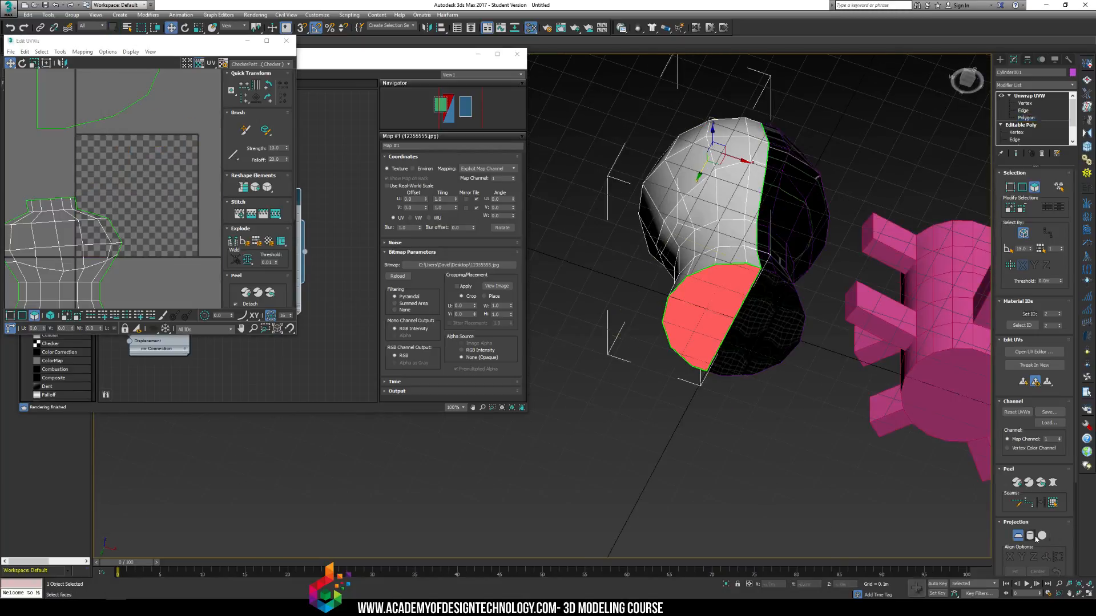
left_click(1045, 557)
left_click(1018, 535)
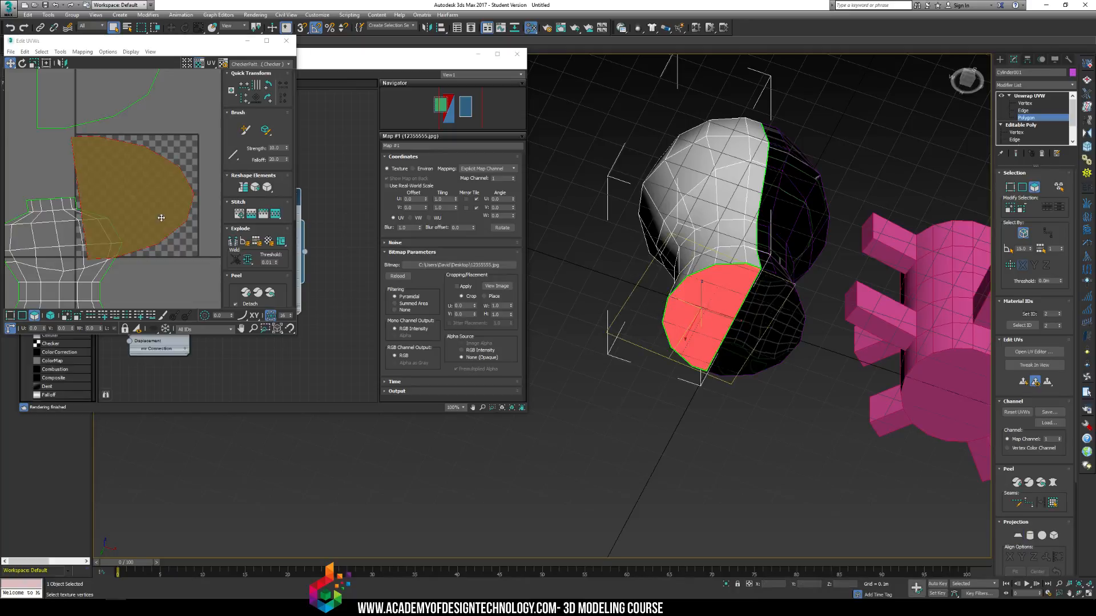
scroll(180, 234, "down", 4)
left_click_drag(144, 193, 210, 141)
Select all three UV shells and relax them by polygon angles.
middle_click_drag(136, 135, 116, 135)
left_click_drag(66, 105, 267, 338)
scroll(224, 282, "down", 5)
left_click(59, 52)
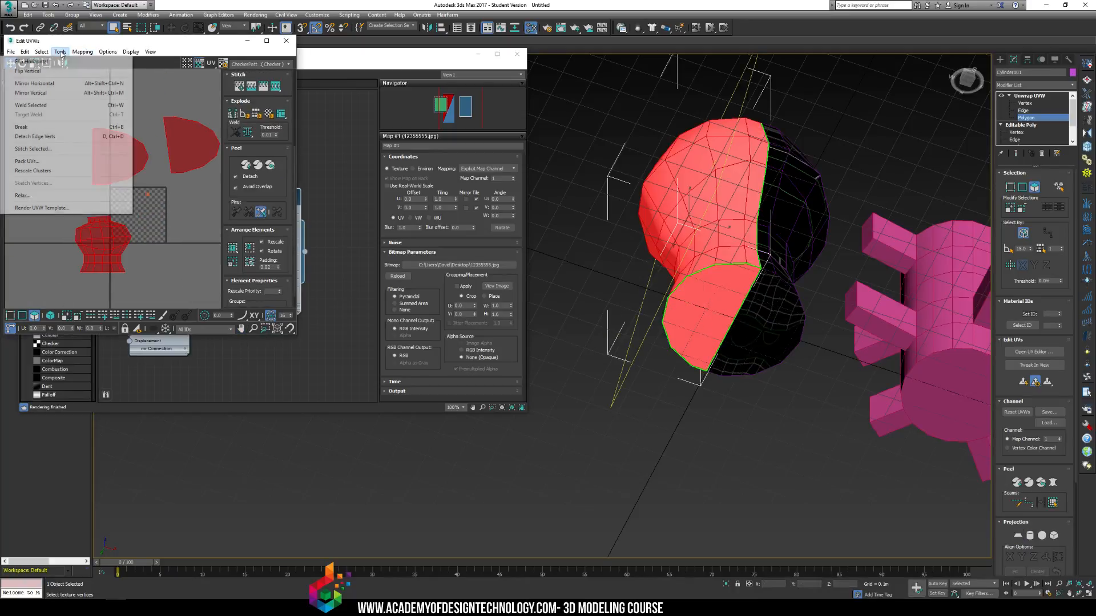
left_click(23, 195)
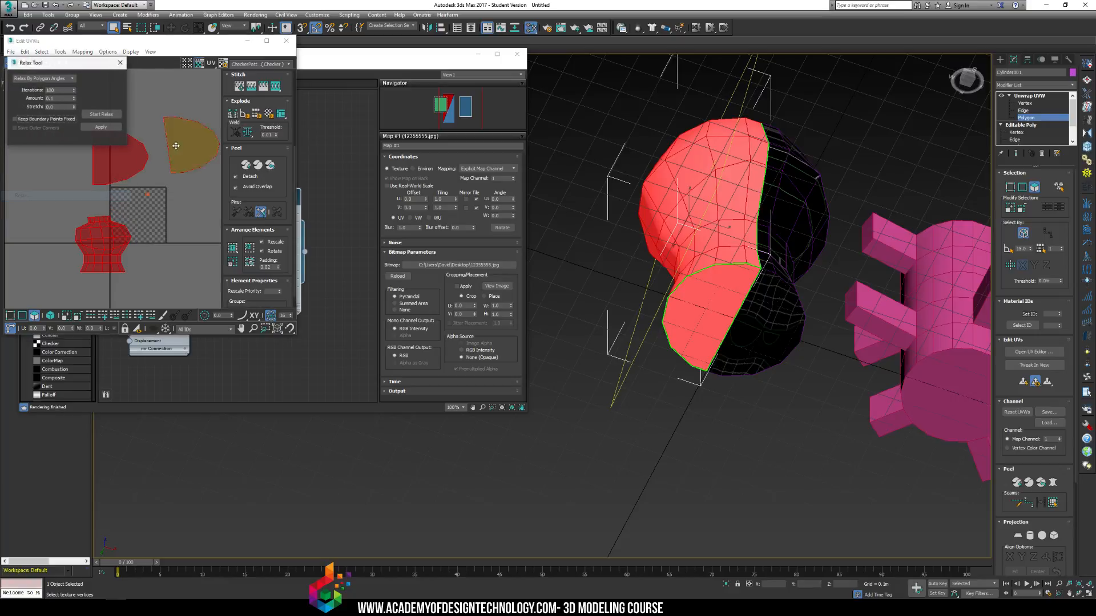
left_click(97, 115)
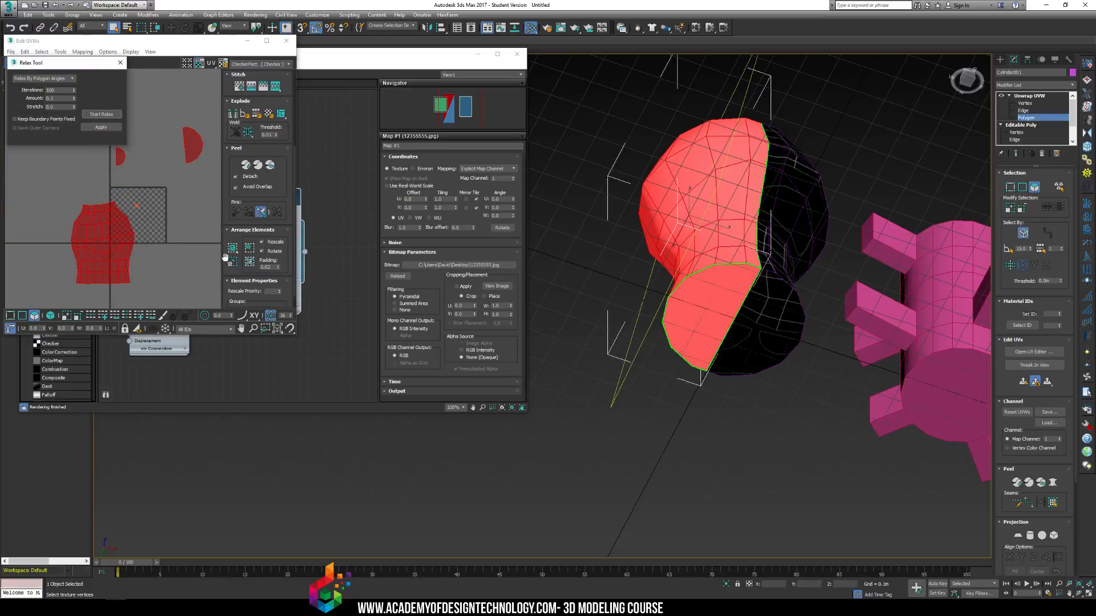
left_click(107, 115)
left_click(120, 63)
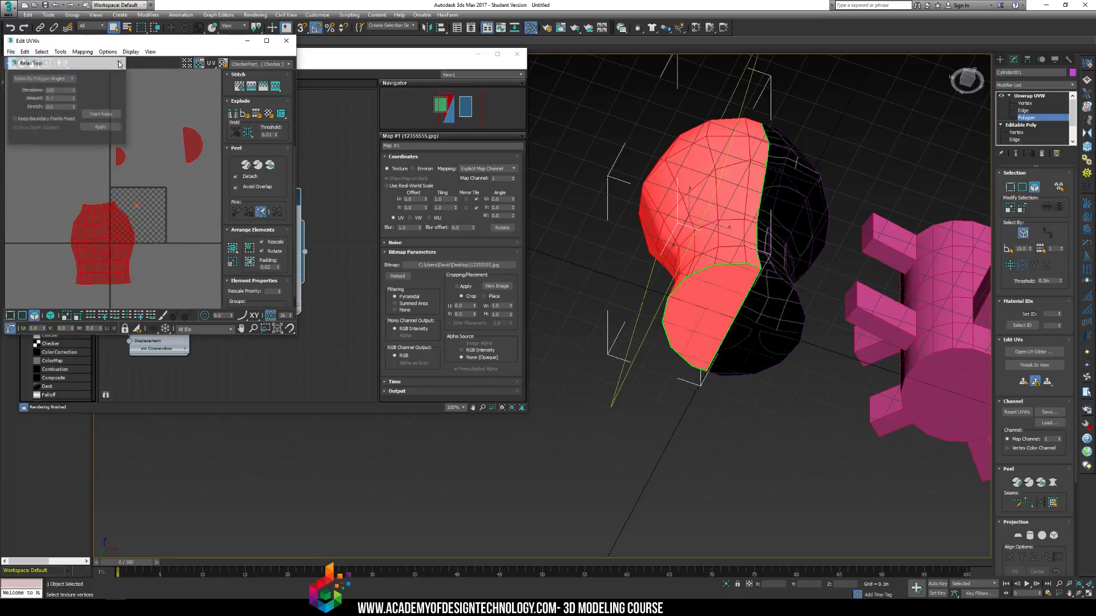
Pack the relaxed shells together, normalize them to fit inside the texture square, and clear the selection.
left_click(248, 252)
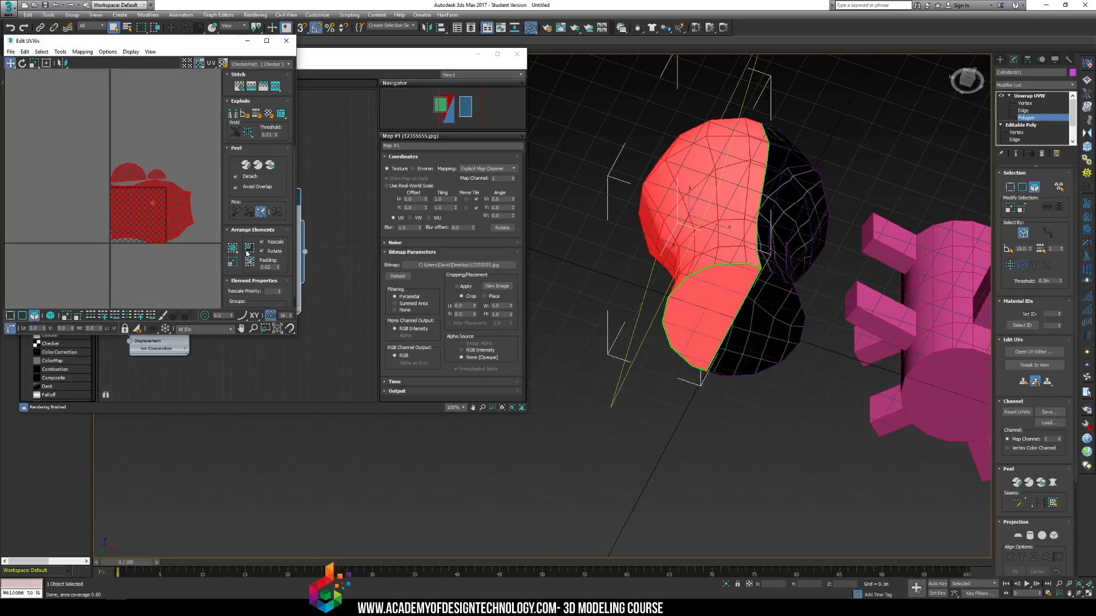
left_click(250, 261)
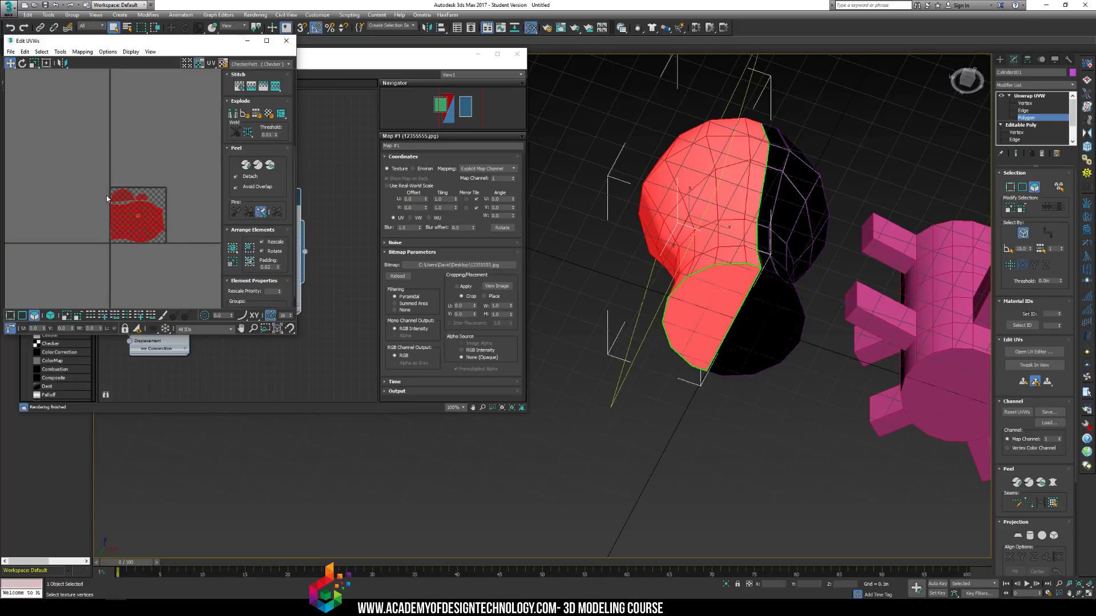
left_click(144, 143)
middle_click_drag(691, 195, 631, 278, "alt")
scroll(722, 231, "up", 3)
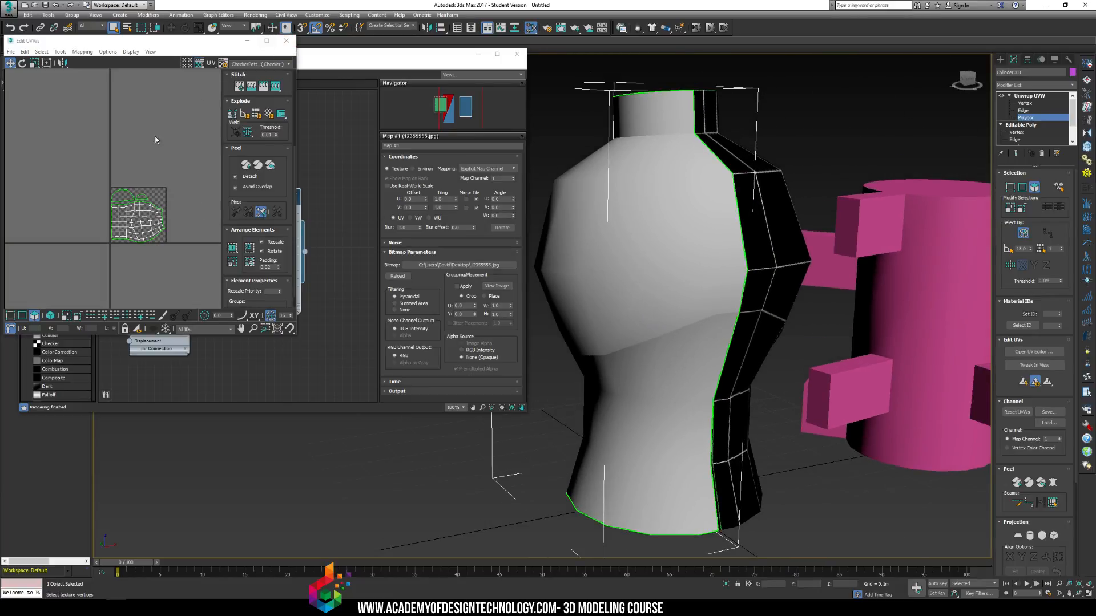
Select all packed shells, close the UV editor and collapse the half's entire modifier stack to an Editable Poly.
left_click_drag(101, 155, 194, 267)
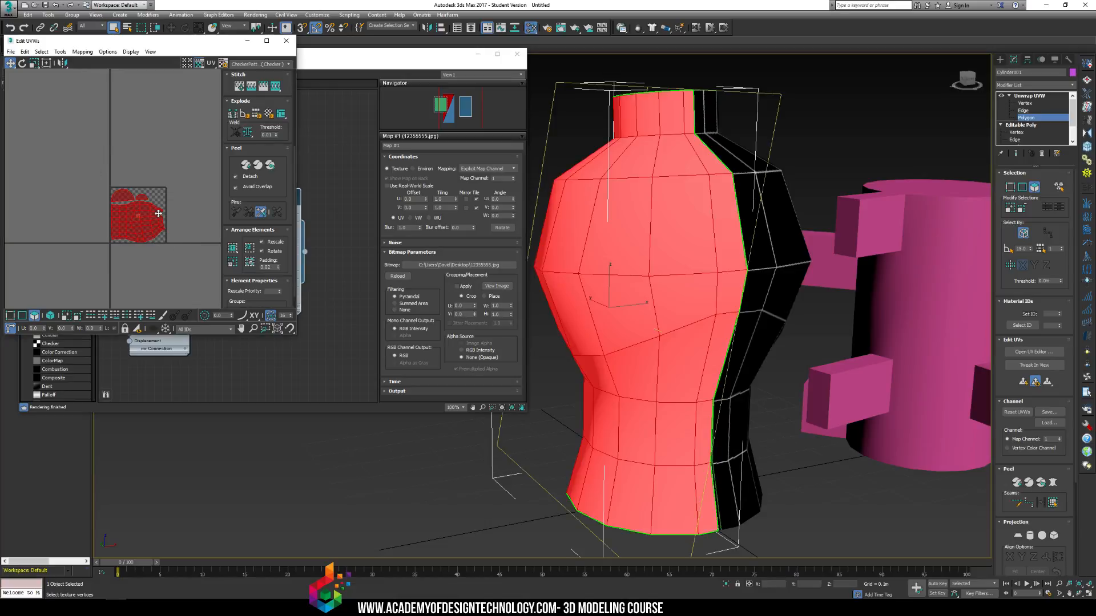
left_click(286, 40)
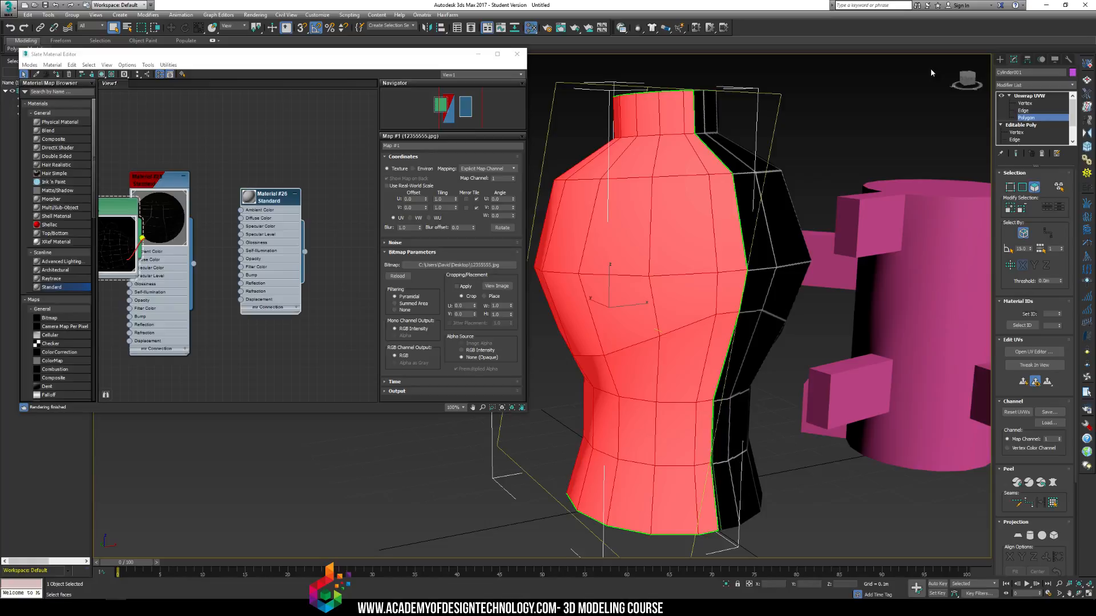
right_click(1025, 96)
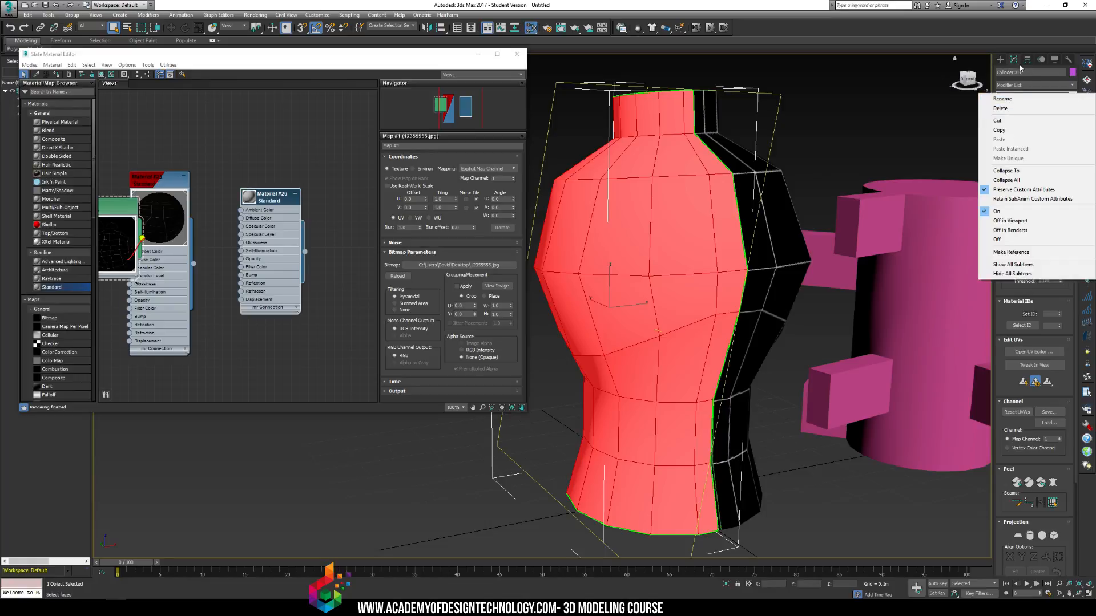
left_click(1014, 70)
right_click(1022, 98)
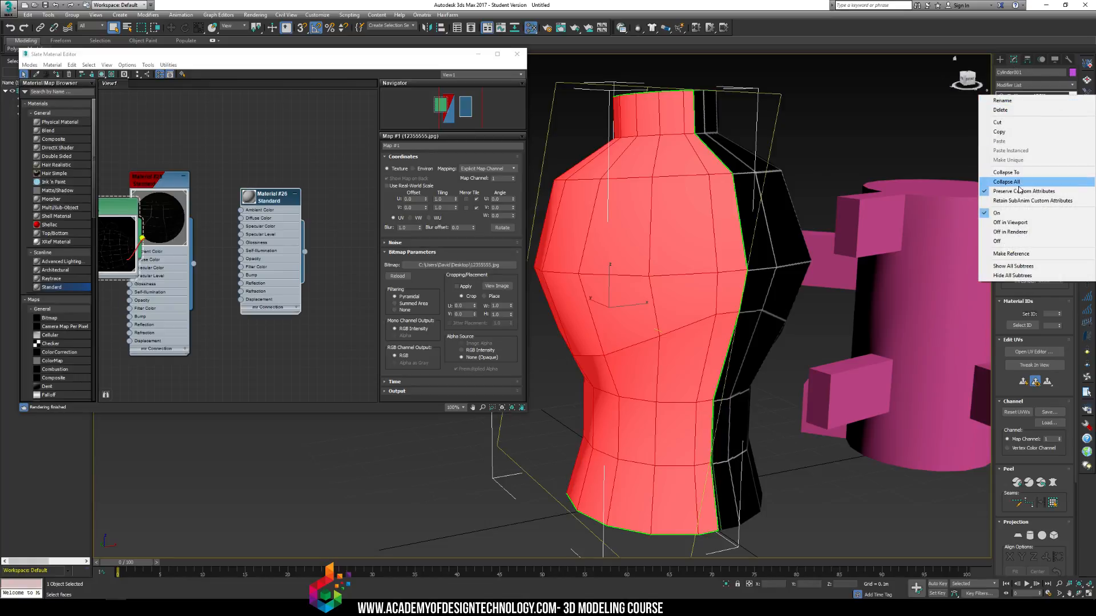
left_click(1022, 189)
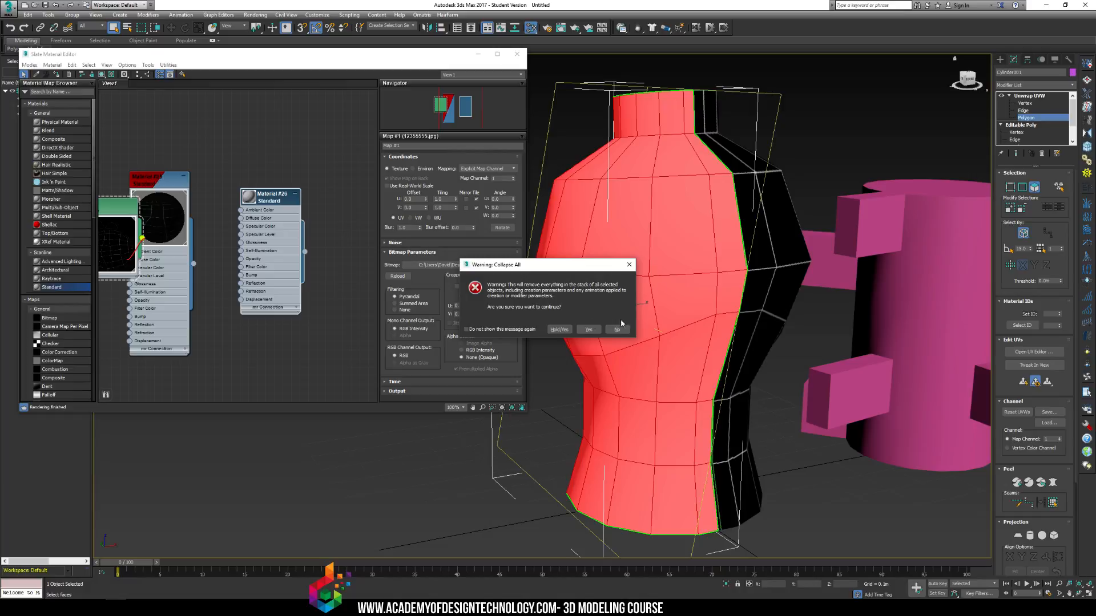
left_click(589, 330)
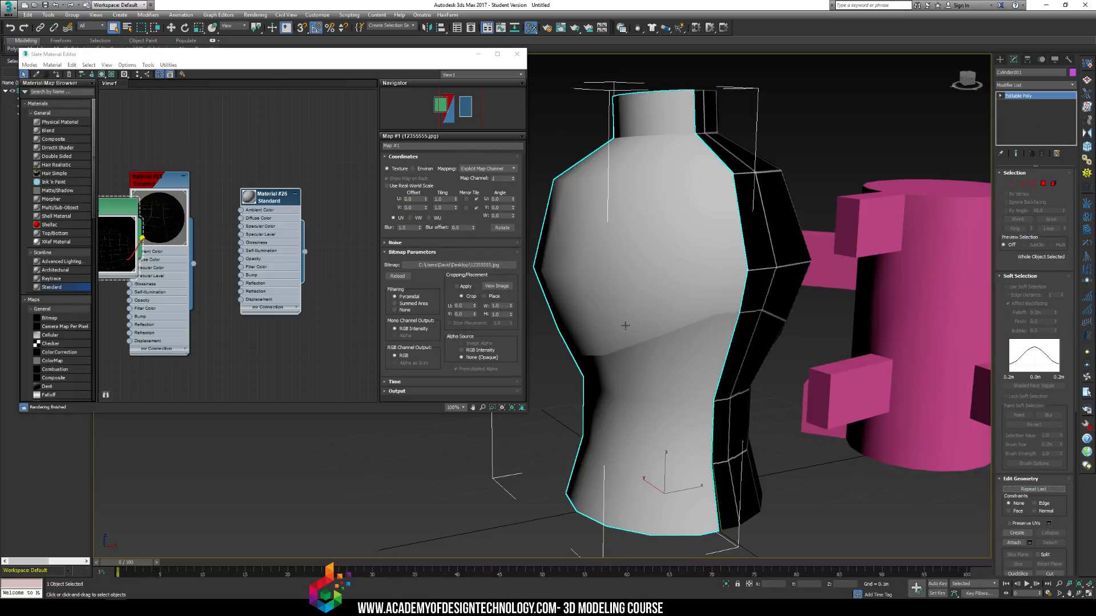
Select the opposite bottle half and leave its Unwrap UVW polygon level so the whole object is selected.
middle_click_drag(658, 246, 665, 269, "alt")
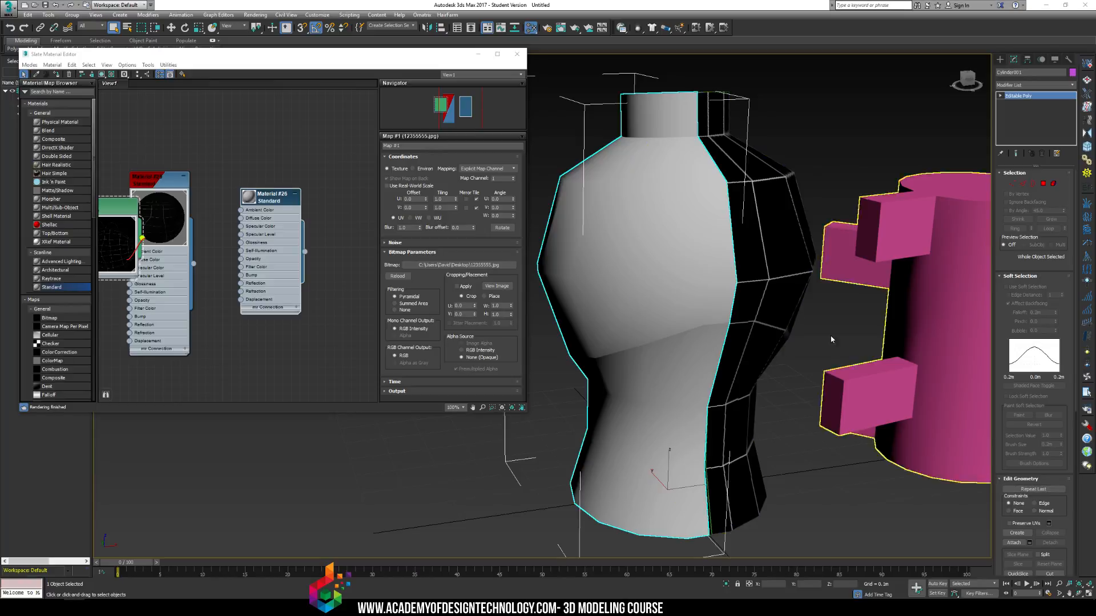
left_click(774, 185)
left_click(881, 145)
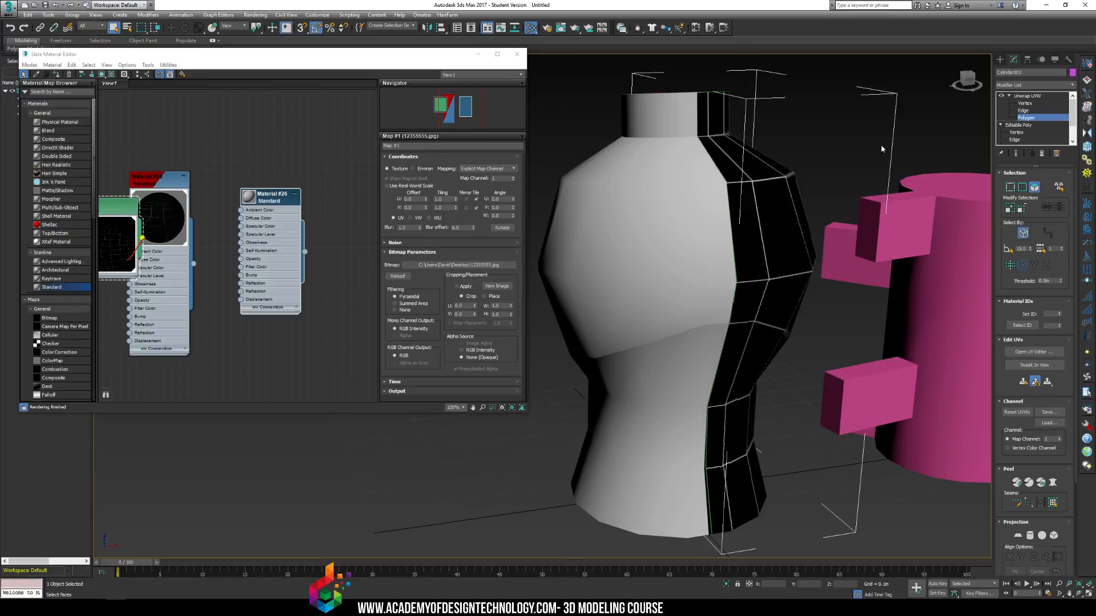
left_click(791, 190)
left_click(1002, 60)
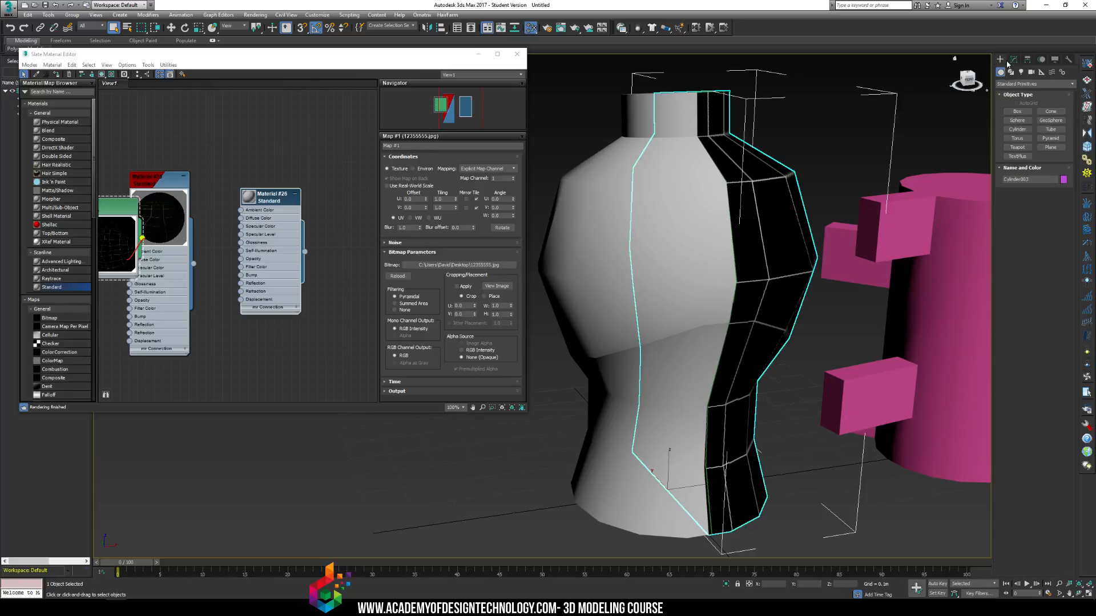
Open the selected half's UVs for editing and move all three shells outside the texture square.
middle_click_drag(856, 162, 798, 142, "alt")
left_click(1013, 59)
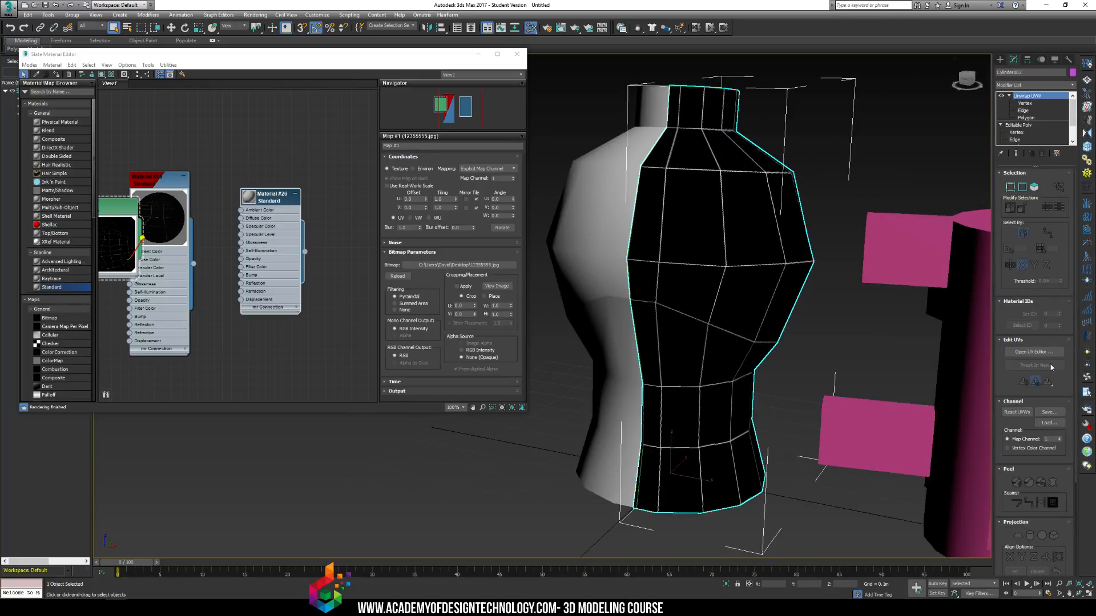
left_click(1033, 352)
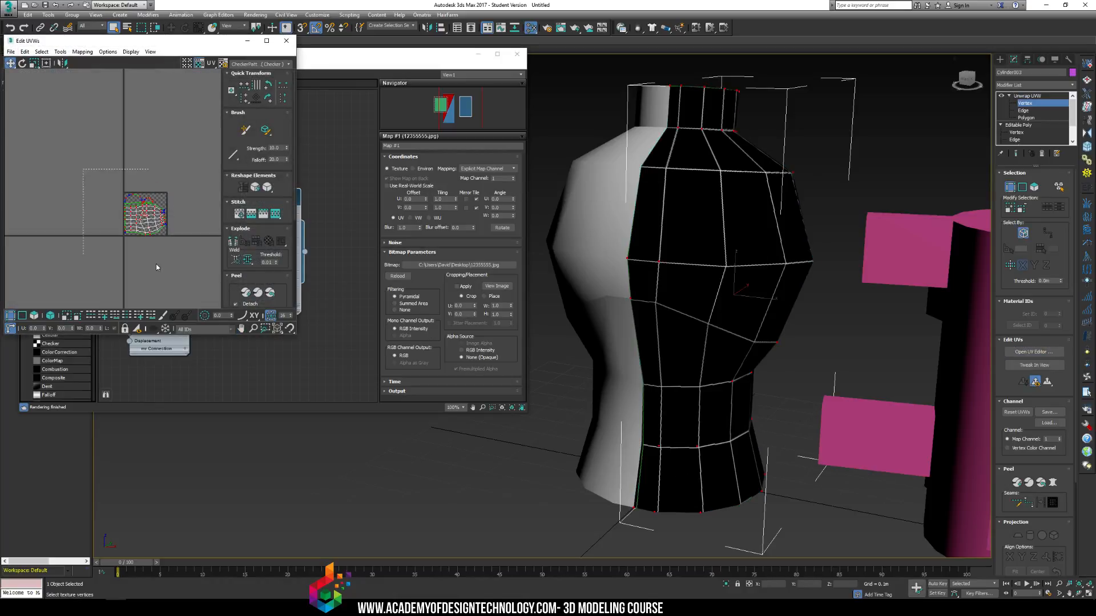
left_click_drag(156, 263, 156, 263)
left_click_drag(154, 224, 182, 178)
left_click(147, 227)
scroll(147, 227, "up", 3)
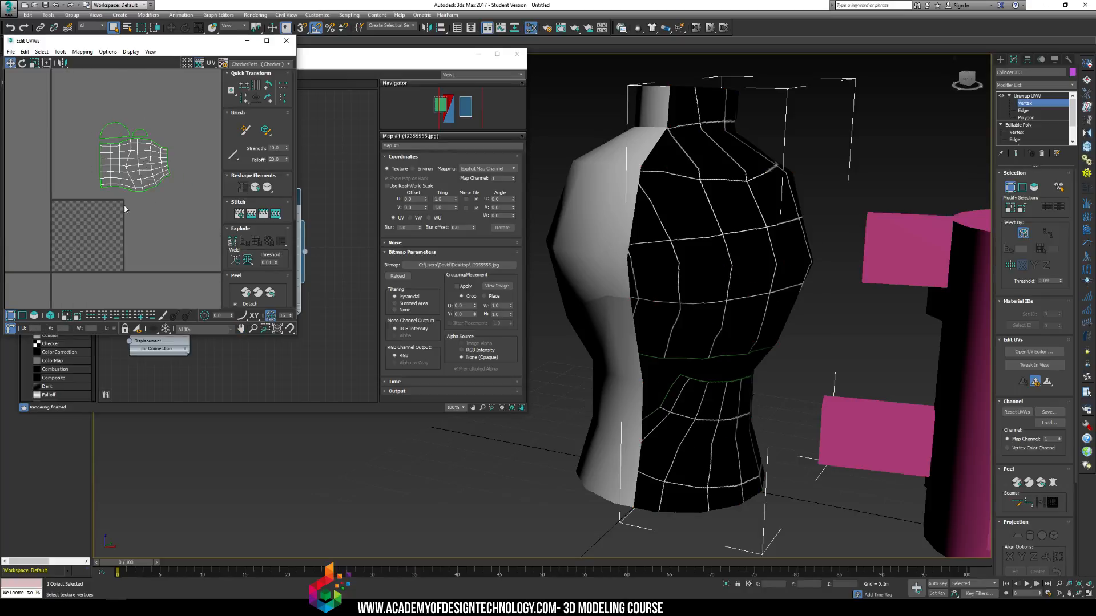
middle_click_drag(86, 131, 117, 90)
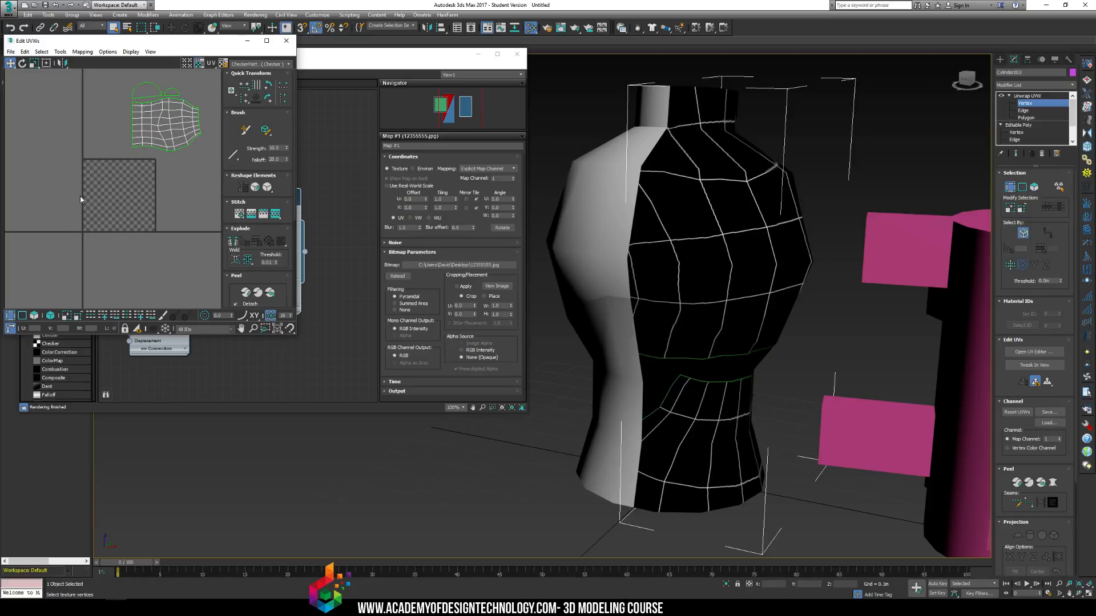
Collapse this half's entire modifier stack and assign it the same plain grey Standard material as the opposite half.
right_click(1017, 105)
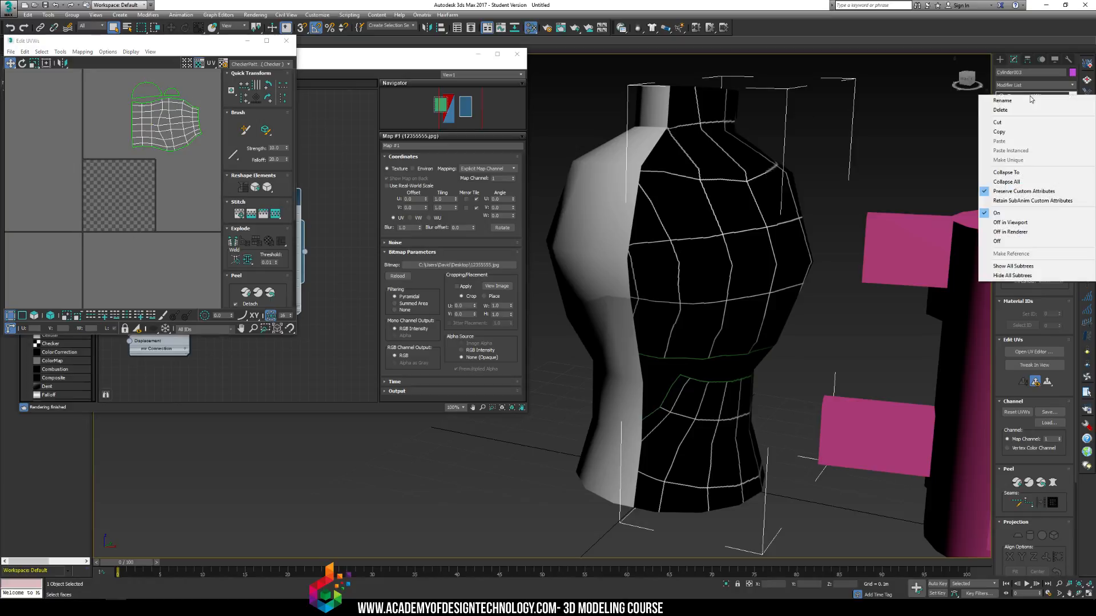
left_click(1029, 183)
left_click(588, 329)
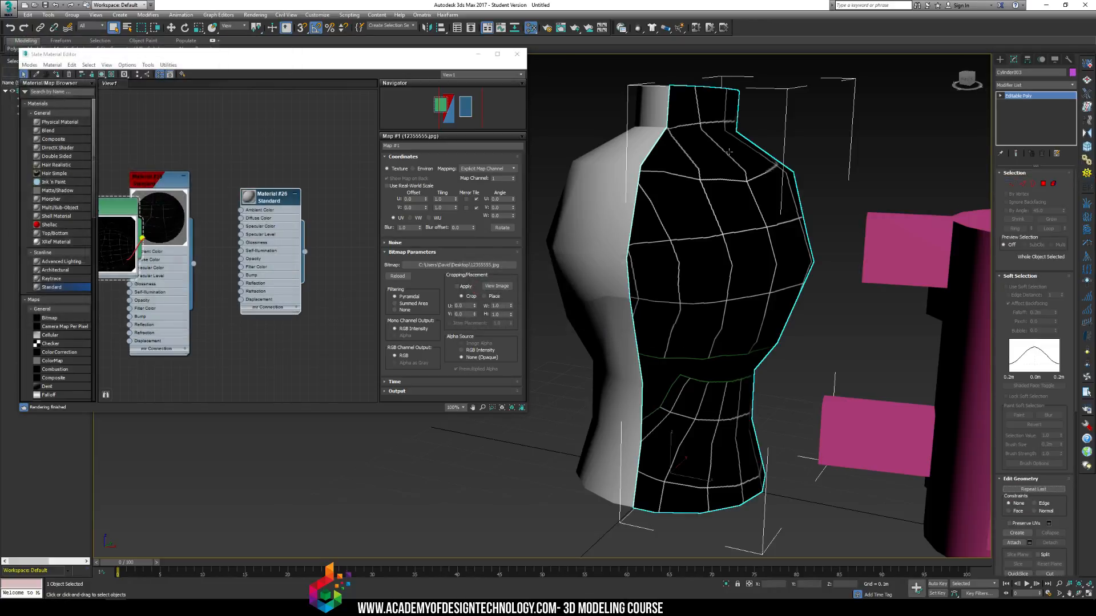
left_click(59, 74)
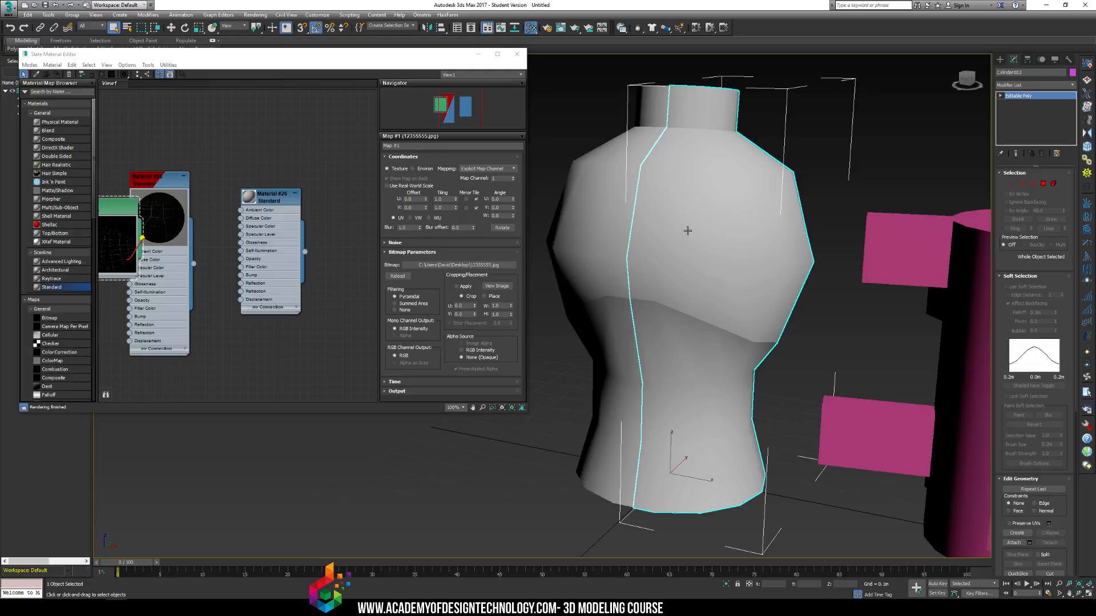
Attach the two bottle halves together into a single Editable Poly object.
left_click(594, 221)
left_click(702, 231)
left_click(640, 238)
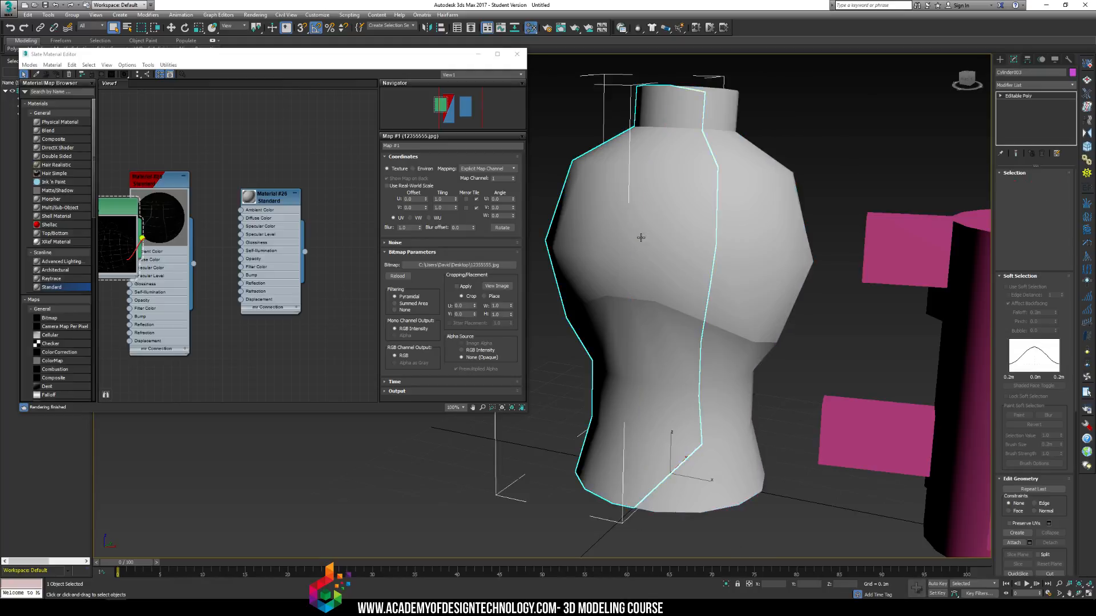
middle_click_drag(641, 237, 743, 240, "alt")
left_click(1011, 542)
left_click(754, 235)
key("w")
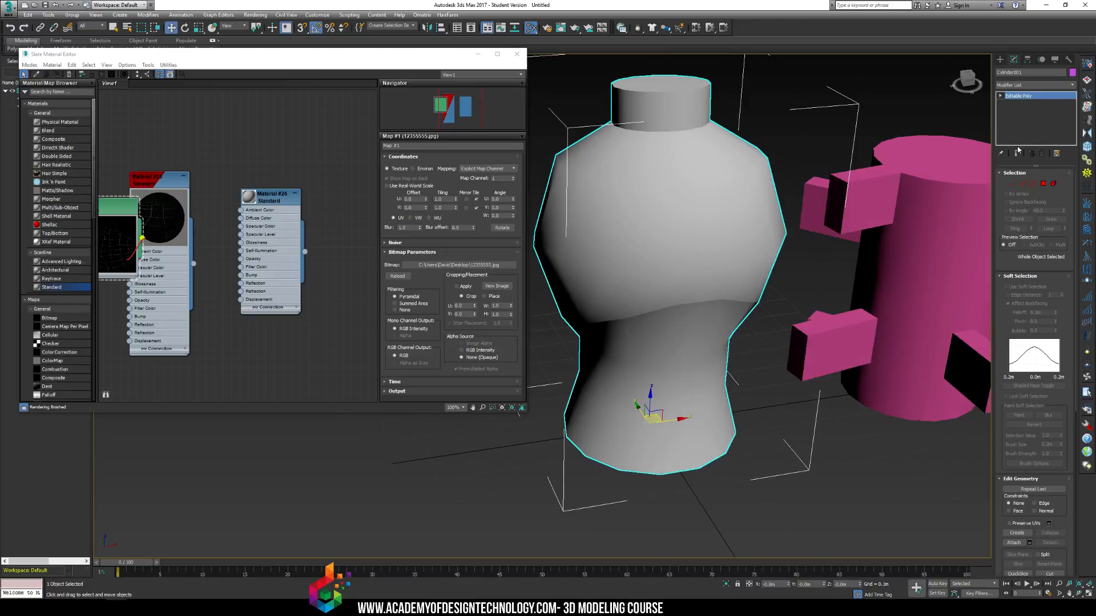
Add an Unwrap UVW modifier to the attached bottle and open its UV editor.
left_click(1070, 85)
key("u")
key("Return")
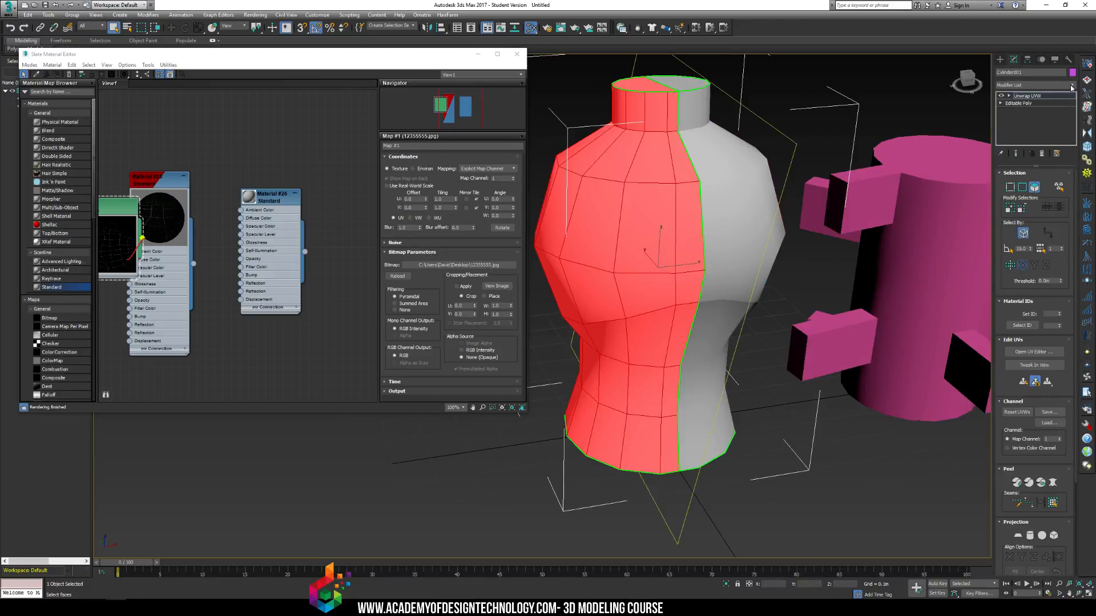
left_click(1033, 351)
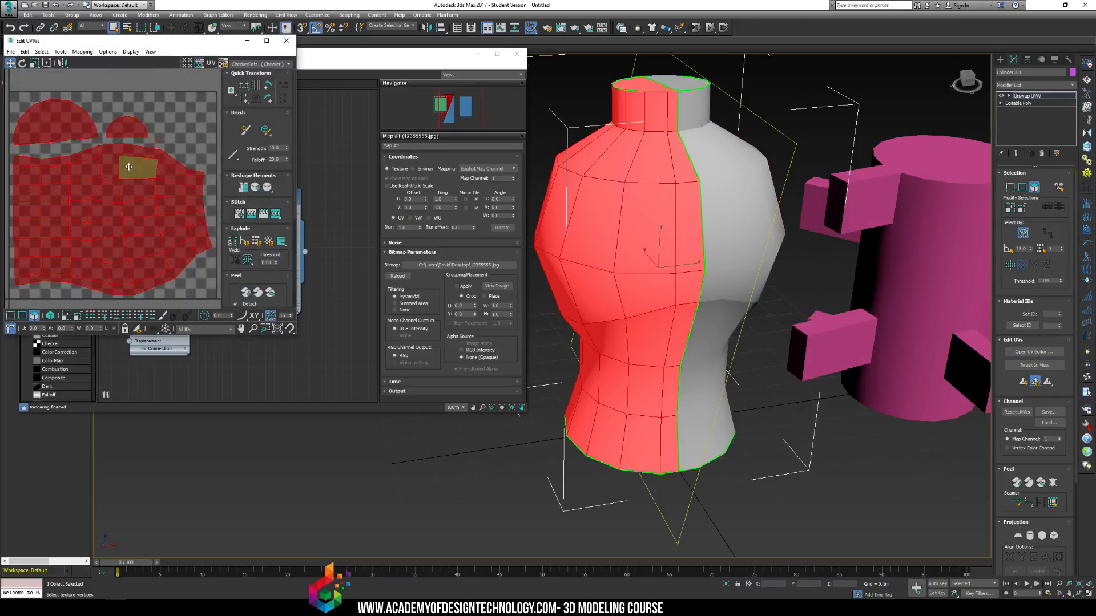
Select the shells inside and outside the texture square in turn to check which bottle half each group covers.
scroll(104, 129, "down", 2)
left_click(122, 182)
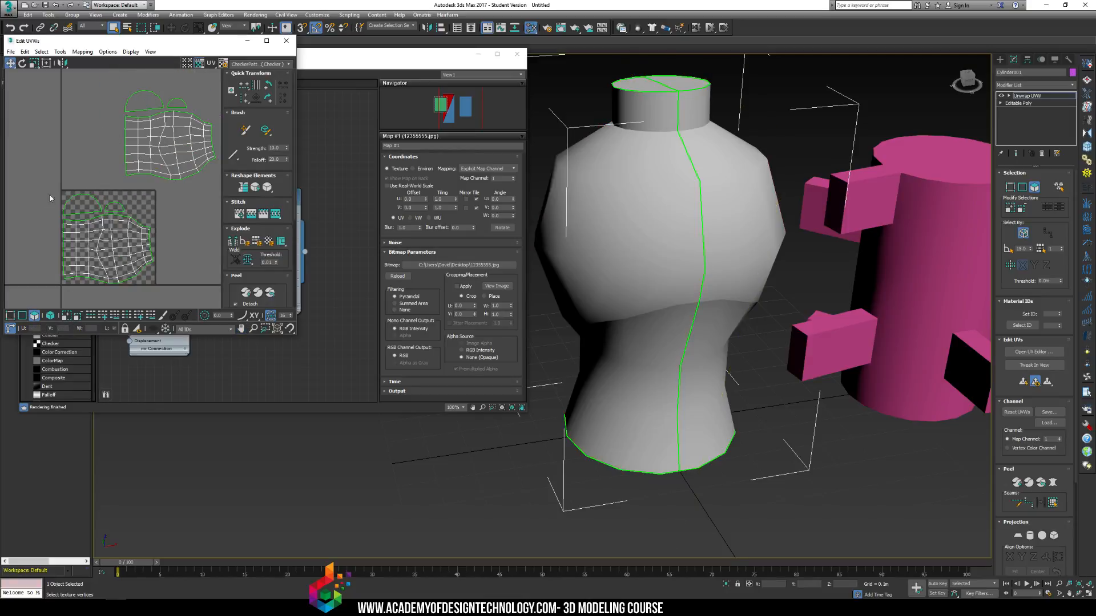
left_click_drag(50, 198, 199, 295)
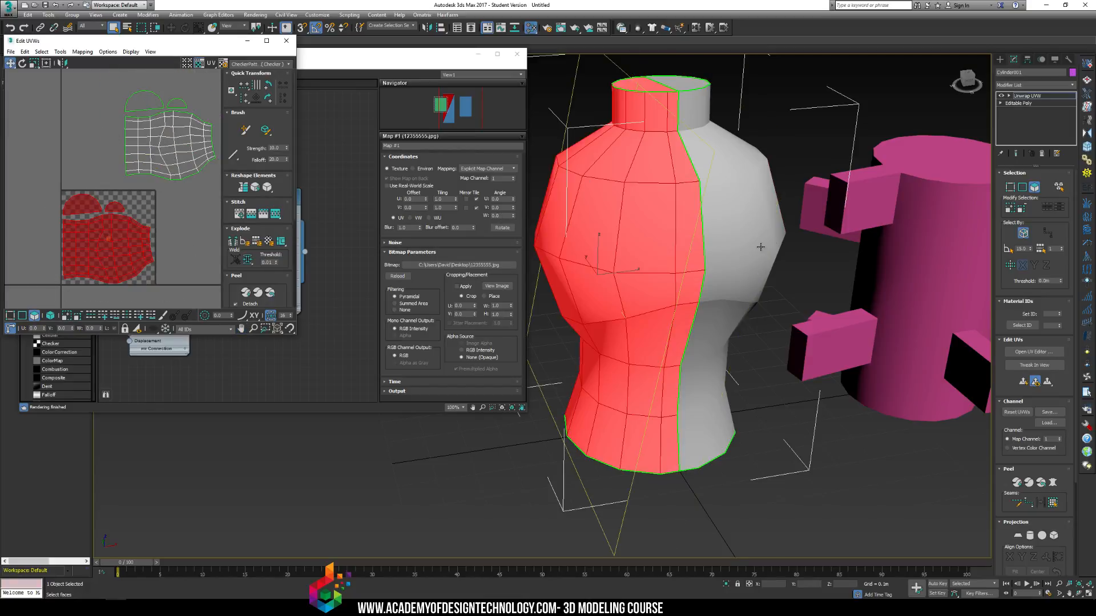
mouse_move(631, 203)
middle_mouse_down("alt")
mouse_move(571, 203)
mouse_move(636, 201)
middle_mouse_up("alt")
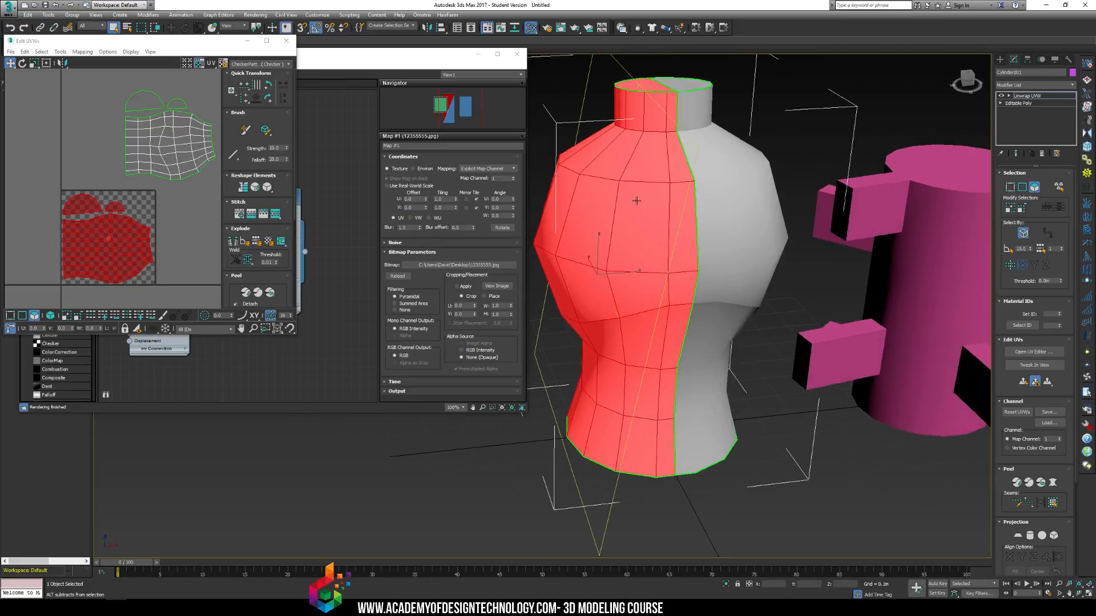
middle_click_drag(170, 135, 143, 147)
left_click_drag(59, 89, 220, 194)
left_click(48, 227)
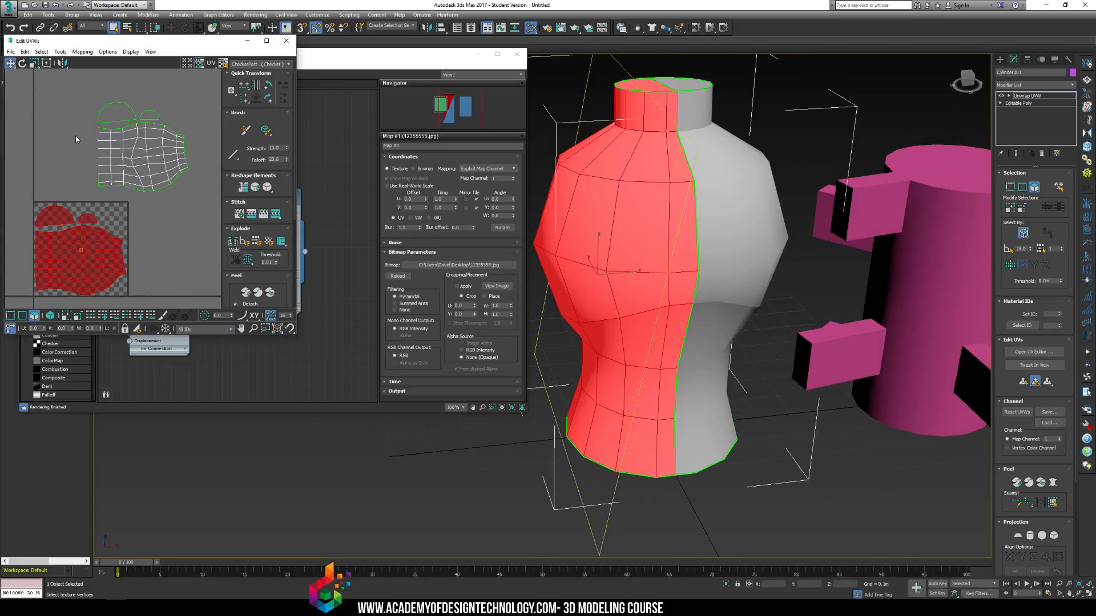
left_click_drag(76, 135, 200, 184)
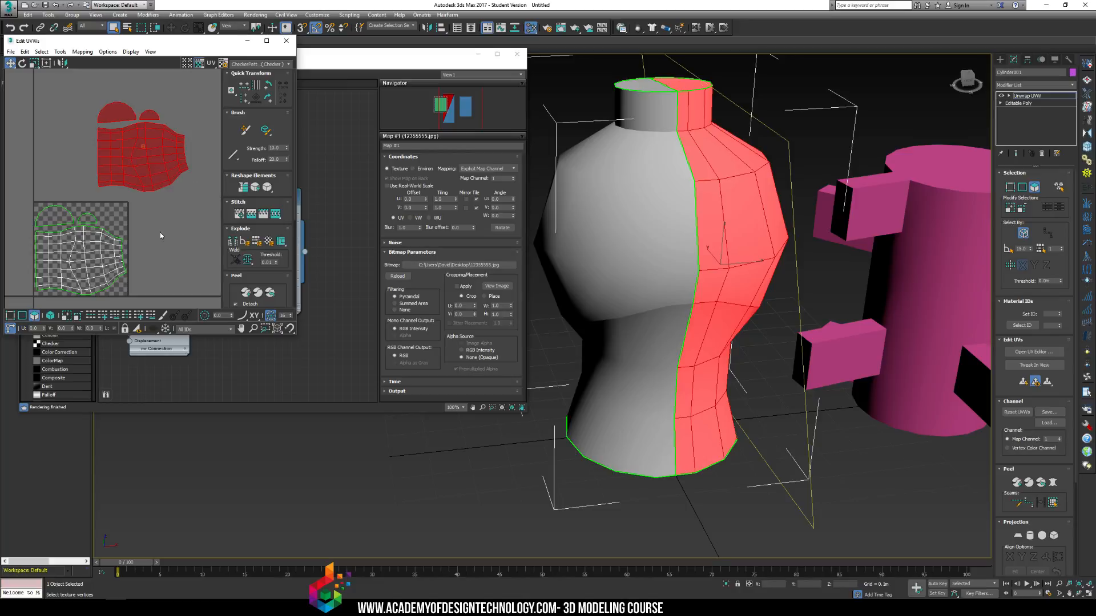
middle_click_drag(159, 232, 183, 210)
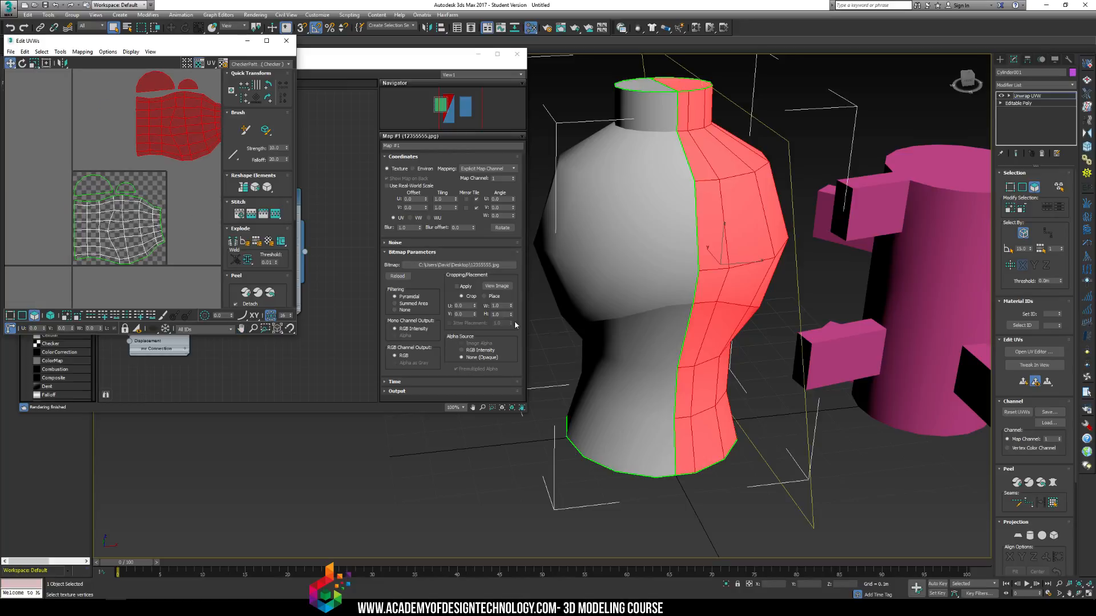
scroll(1033, 285, "down", 3)
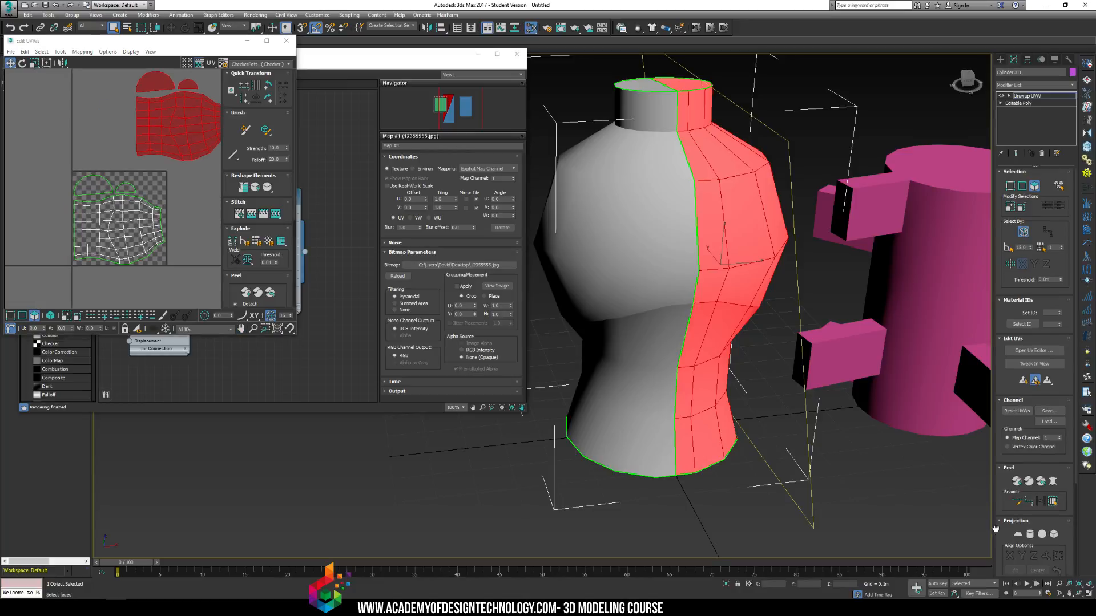
Clear the UV selection and collapse the attached bottle's modifier stack to an Editable Poly.
left_click(846, 331)
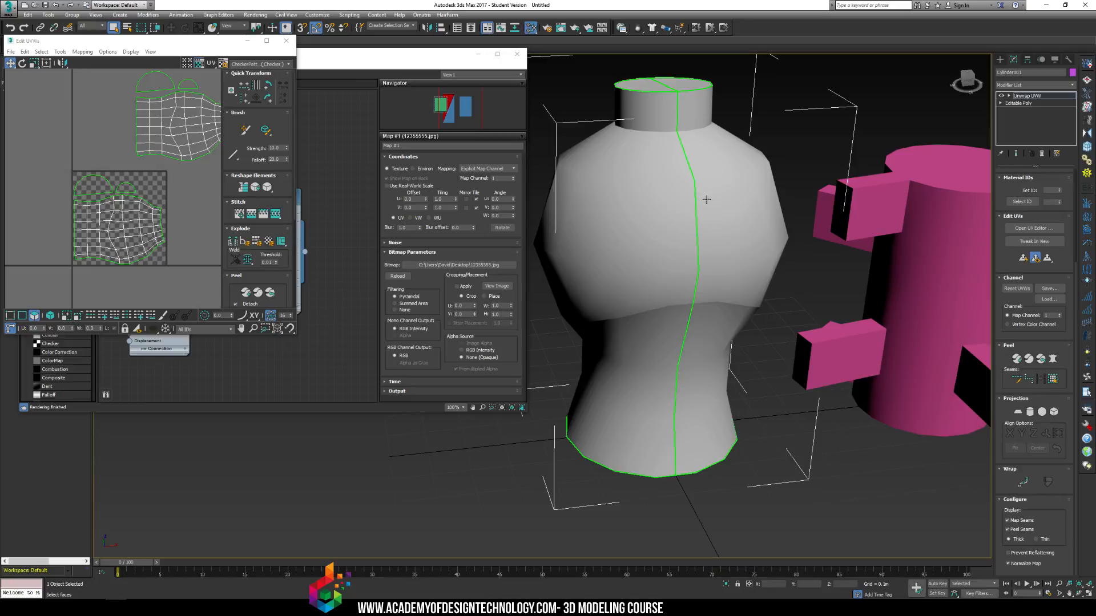
right_click(1034, 97)
left_click(1036, 177)
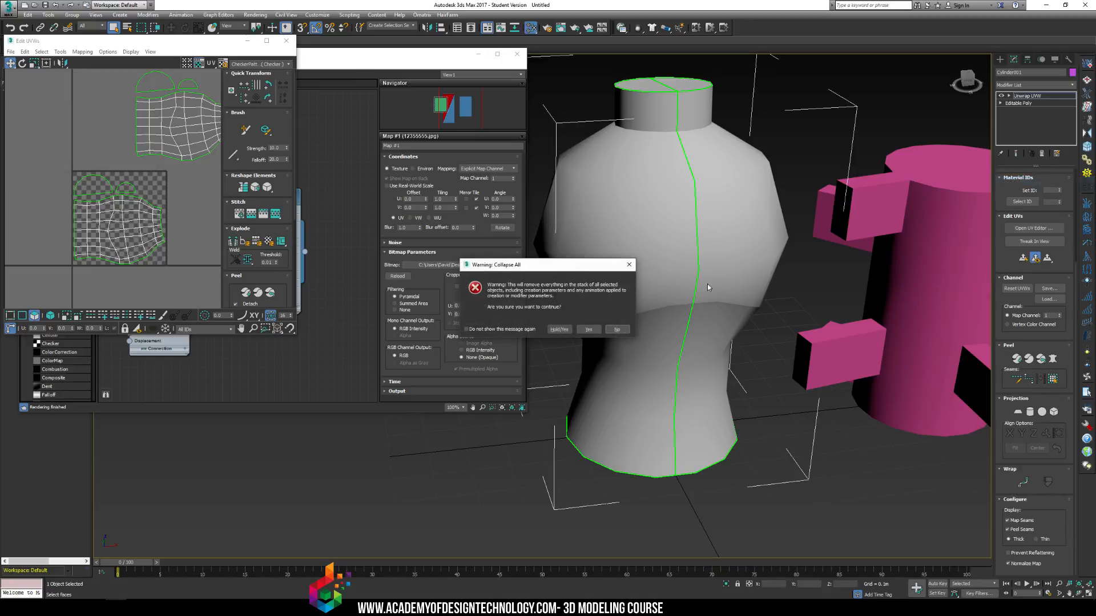
left_click(592, 330)
From the top view, select all vertices along the bottle's centre seam, weld them, and return to the whole object in perspective.
key("t")
middle_click_drag(706, 227, 731, 222)
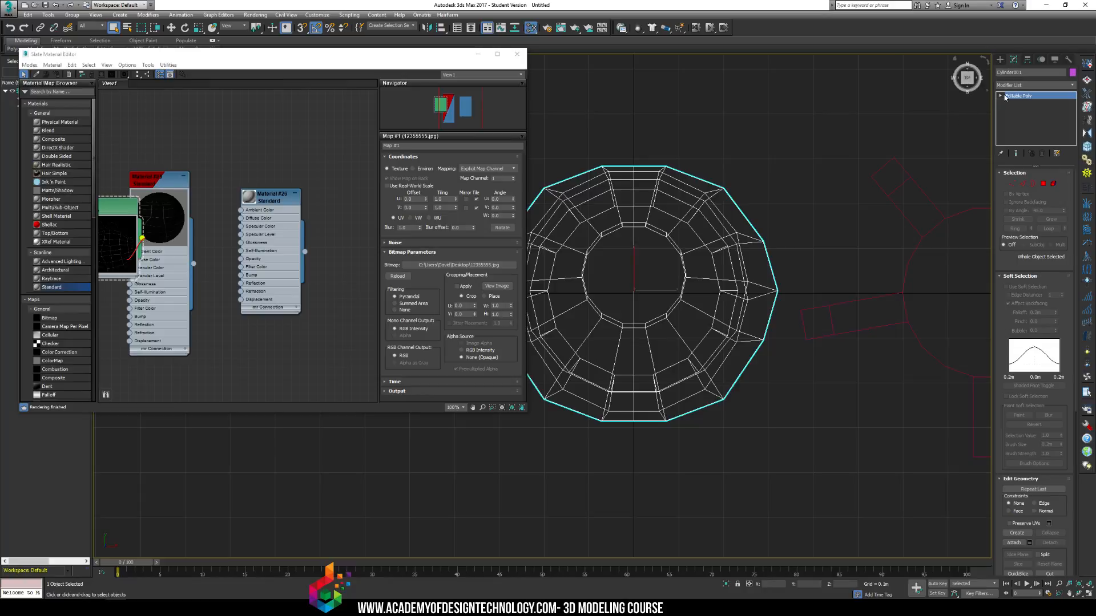
key("1")
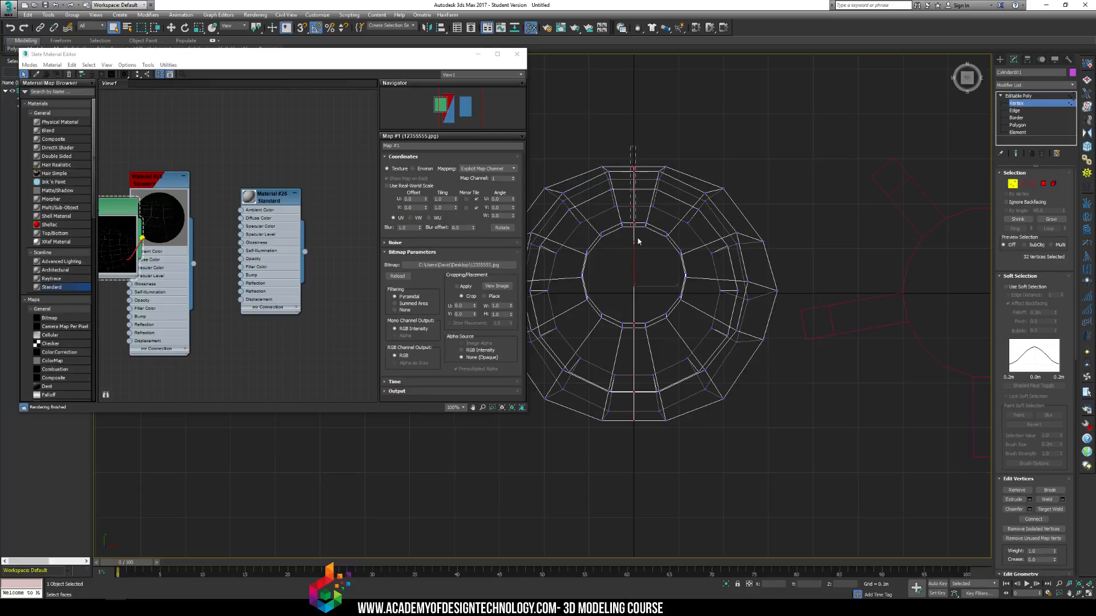
left_click_drag(638, 241, 640, 451)
left_click(1062, 500)
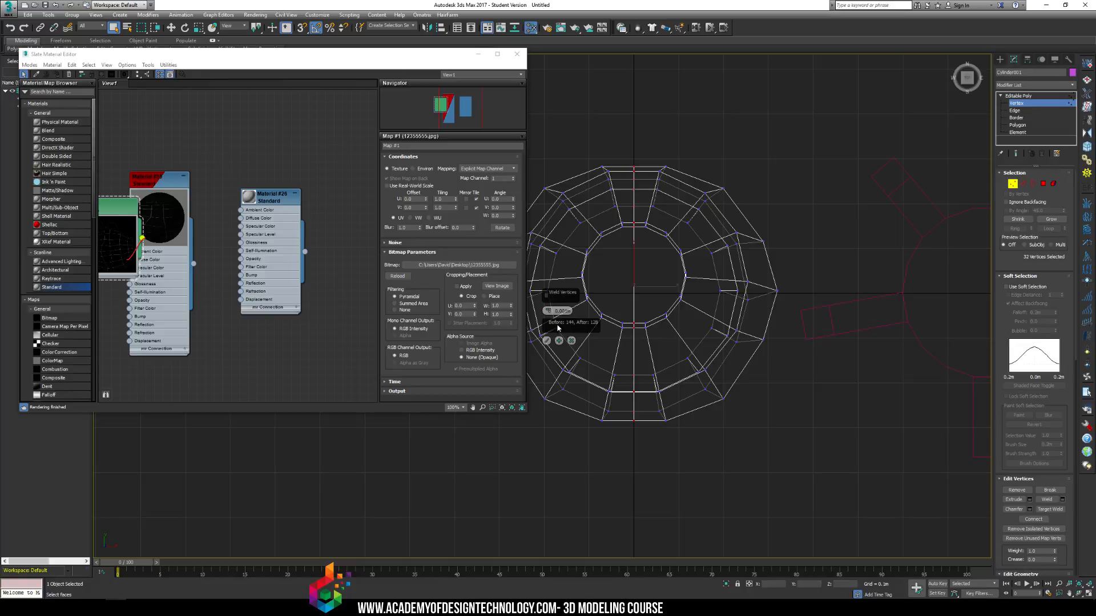
left_click(546, 340)
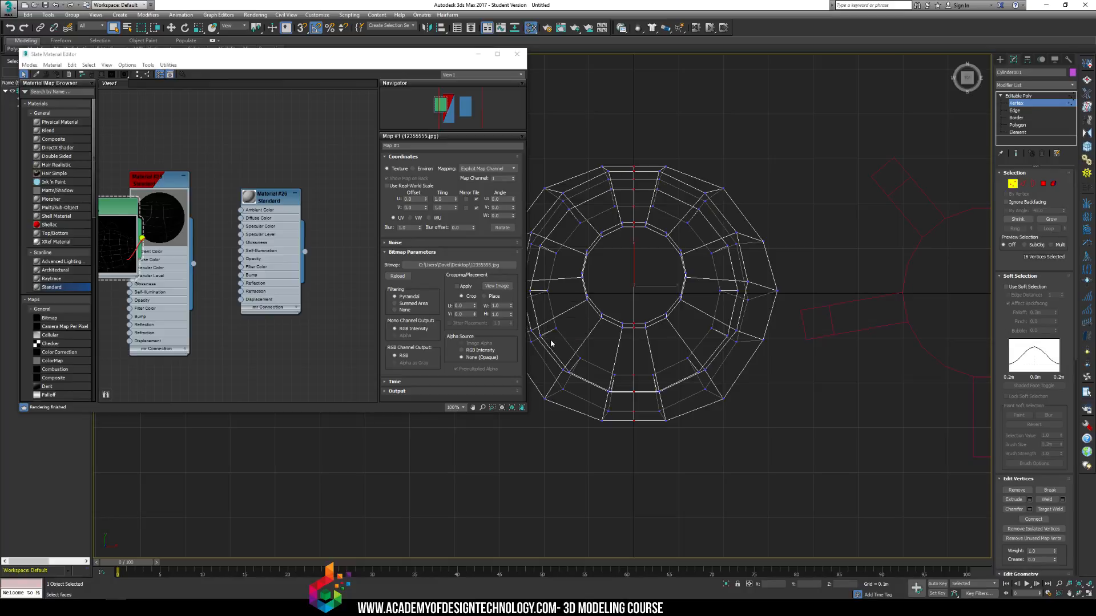
middle_click_drag(688, 332, 719, 318)
key("p")
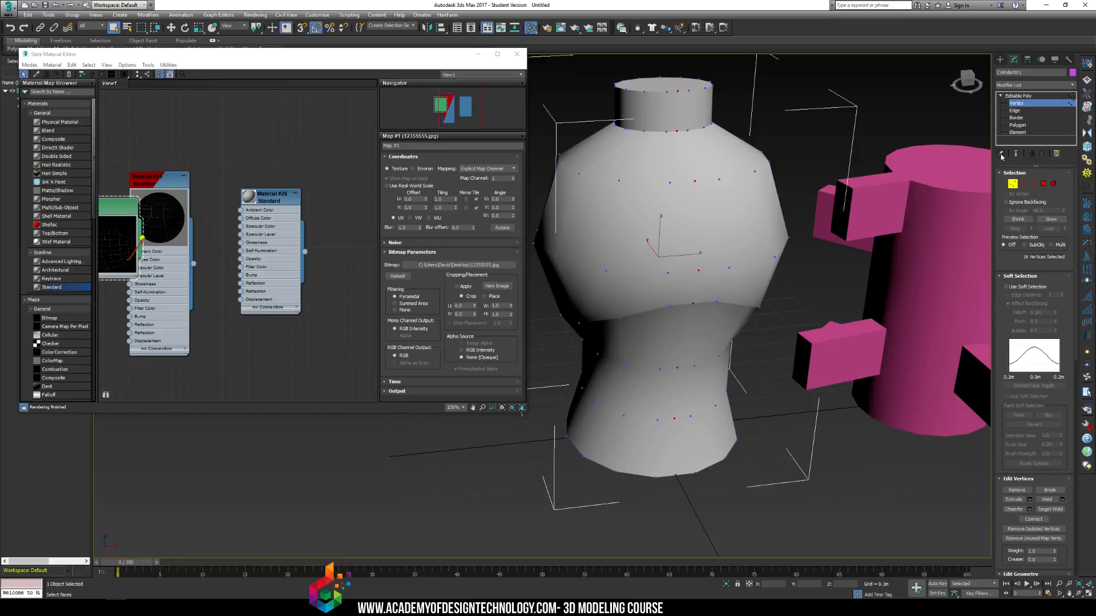
left_click(1055, 96)
Select the bottle at element level to check that its welded halves form one element, and leave that level.
left_click(1071, 86)
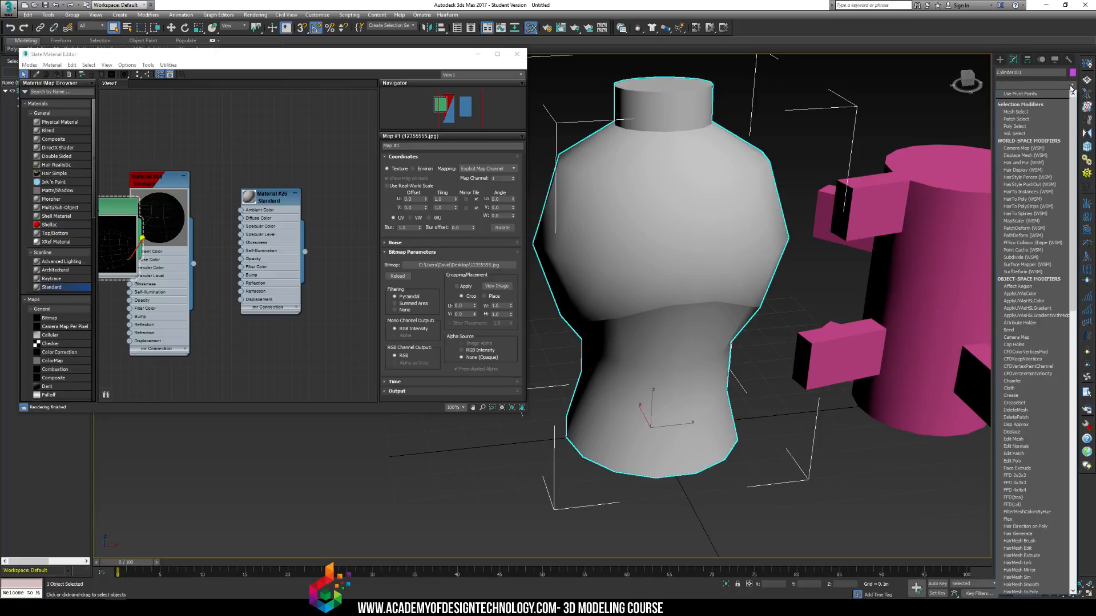
left_click(1071, 86)
left_click(1014, 132)
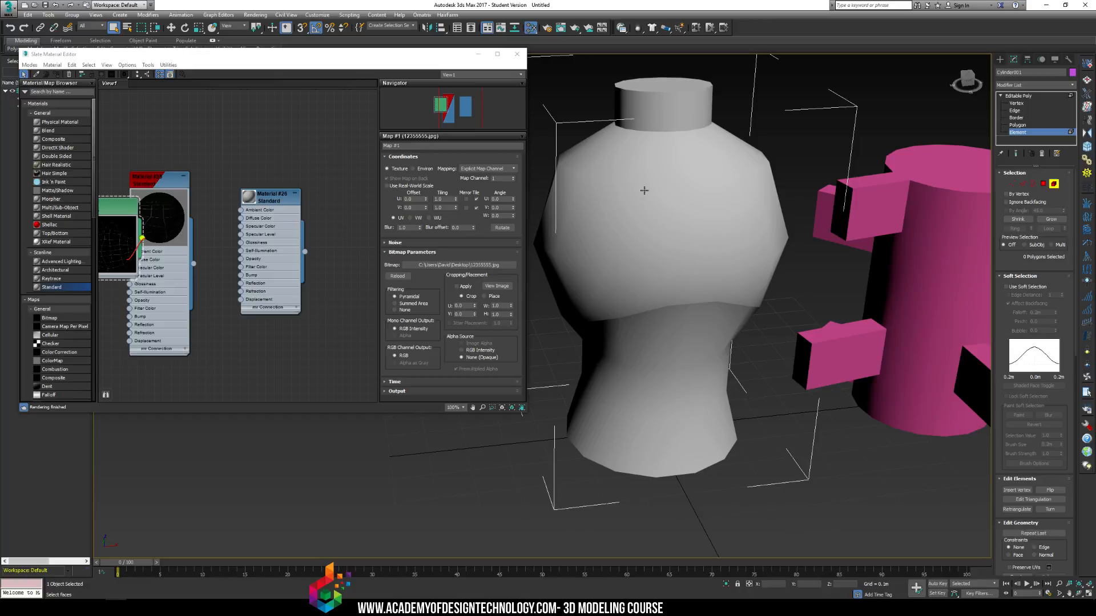
left_click(660, 252)
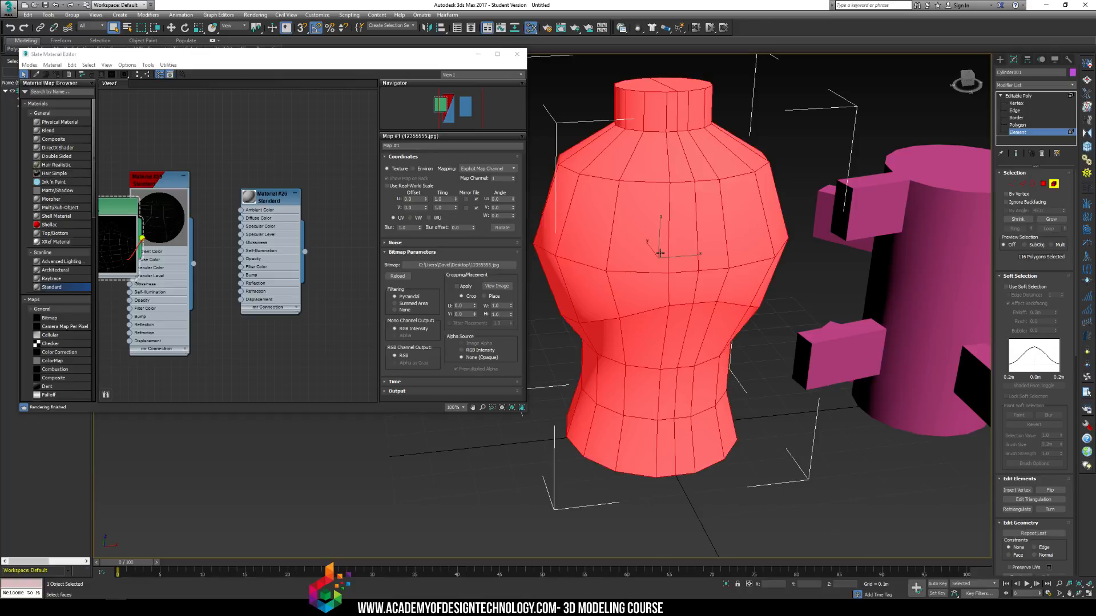
left_click(1062, 96)
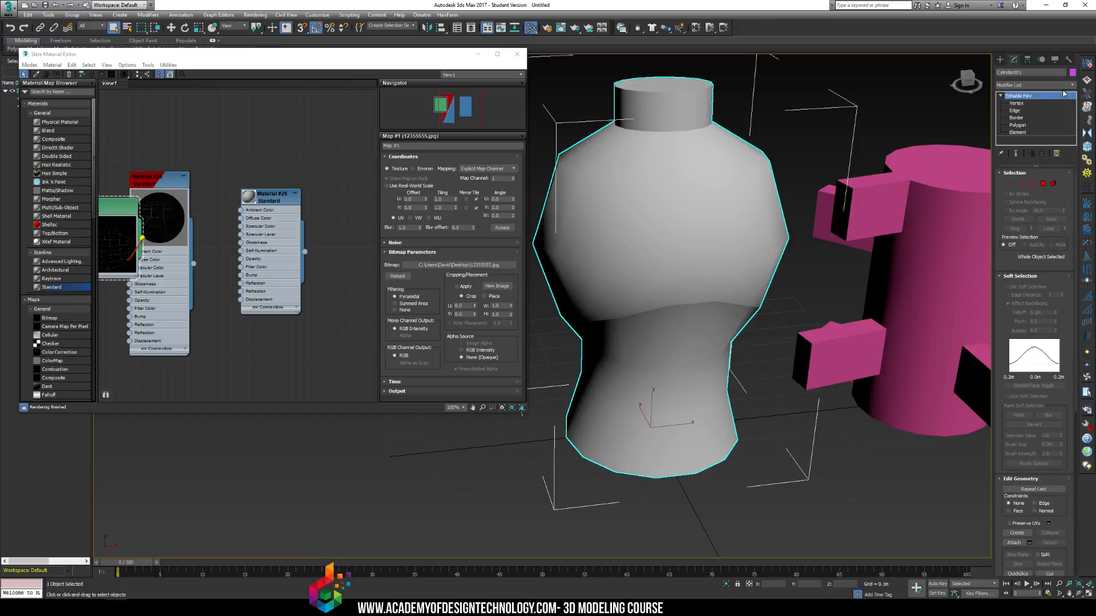
Add an Unwrap UVW modifier to the welded bottle and open its UV editor in an enlarged window.
left_click(1071, 85)
key("u")
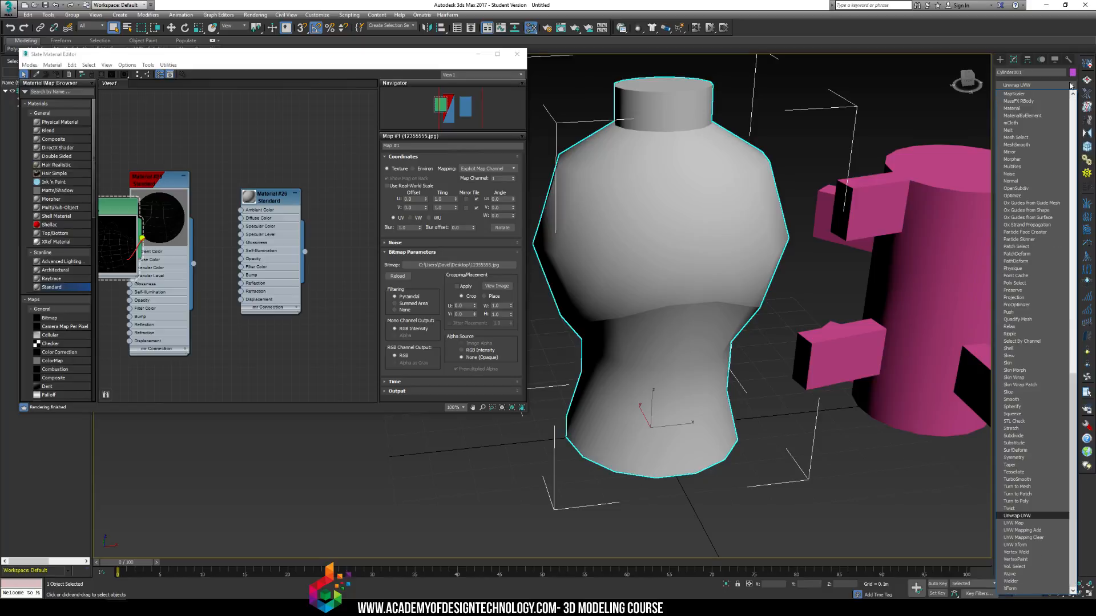
key("Return")
left_click(1034, 228)
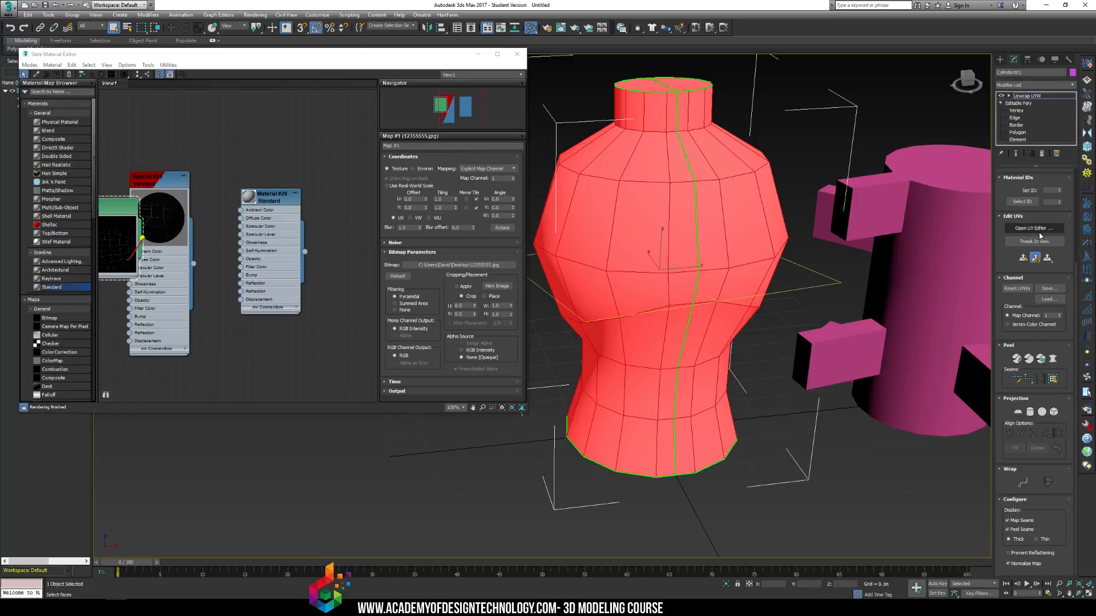
middle_click_drag(132, 151, 164, 183)
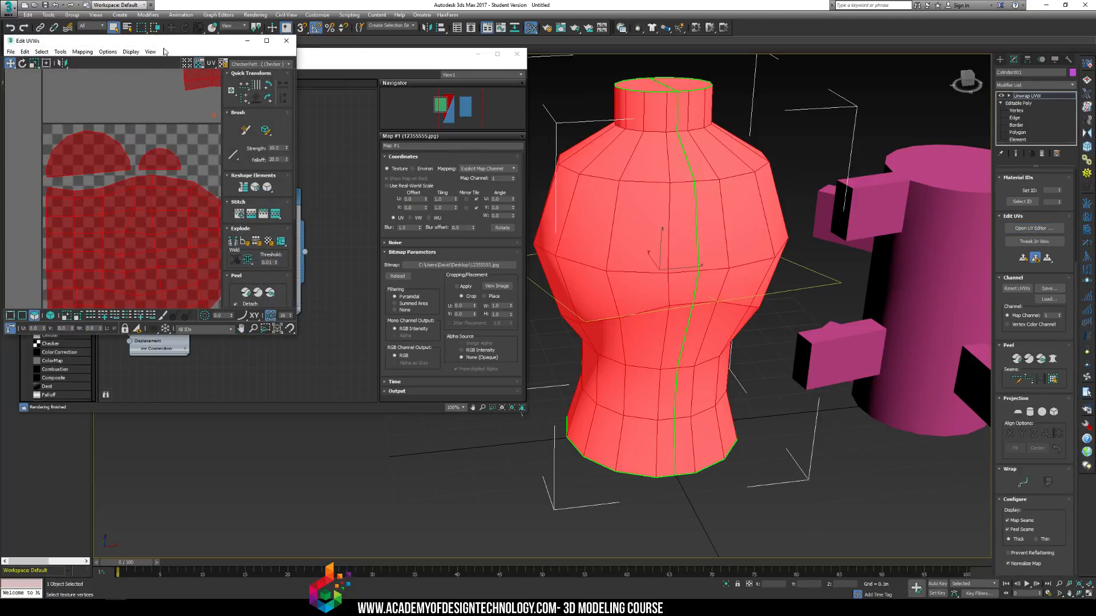
left_click_drag(163, 41, 215, 25)
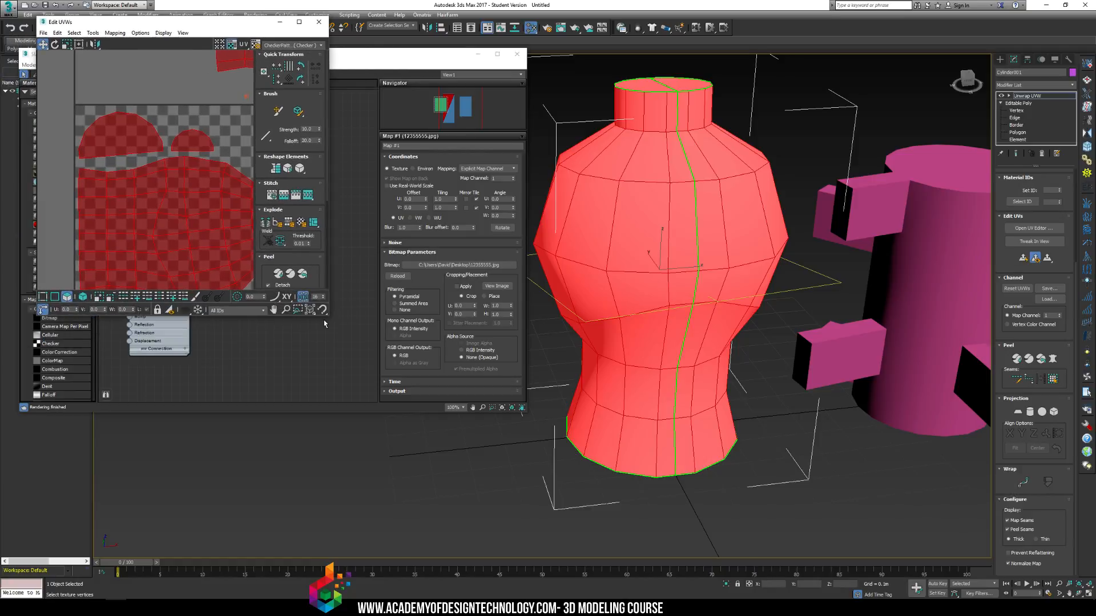
left_click_drag(329, 318, 551, 479)
middle_click_drag(382, 217, 334, 282)
scroll(333, 282, "down", 3)
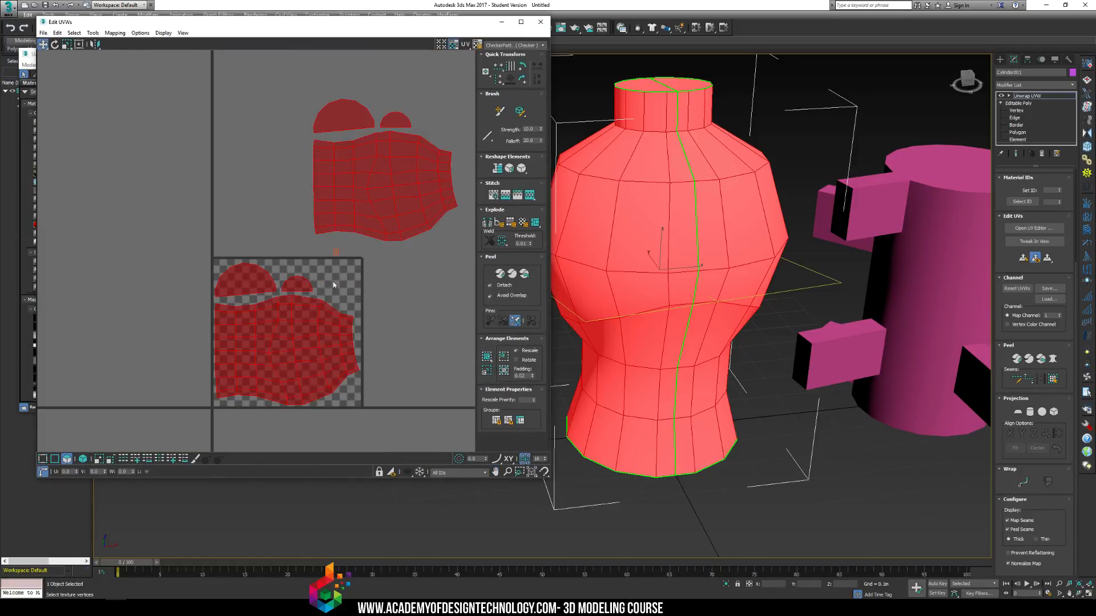
Clear the UV selection and select only the shells lying outside the texture square.
left_click(347, 247)
left_click_drag(282, 238, 528, 94)
middle_click_drag(365, 207, 352, 198)
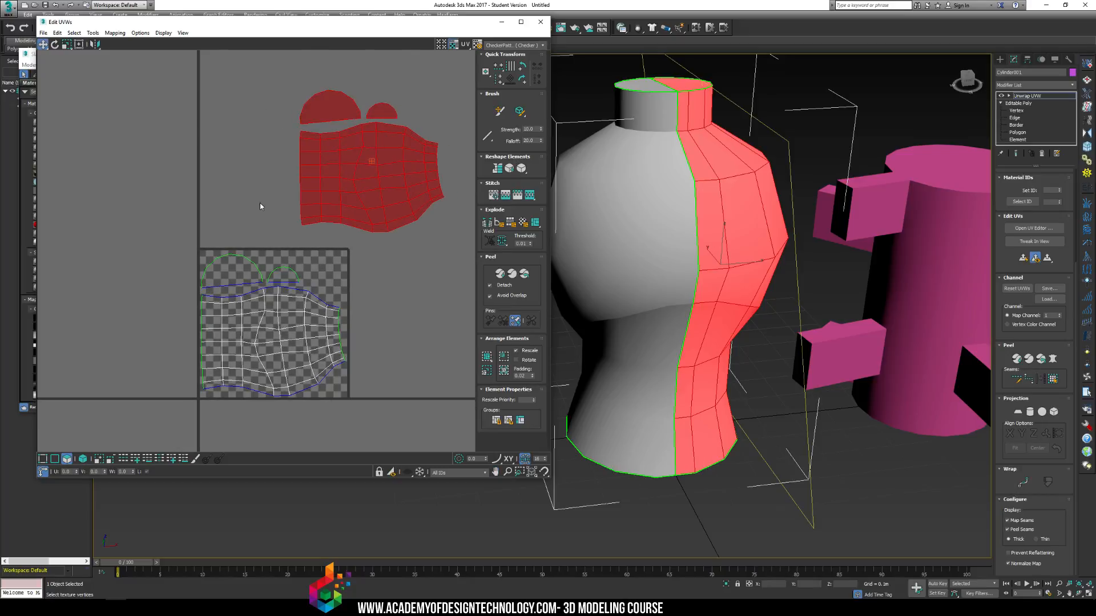
Examine the borders between the half-circle cap shells and the body shell inside the texture square.
middle_click_drag(218, 268, 226, 175)
scroll(226, 175, "up", 7)
scroll(227, 213, "up", 2)
middle_click_drag(443, 190, 142, 176)
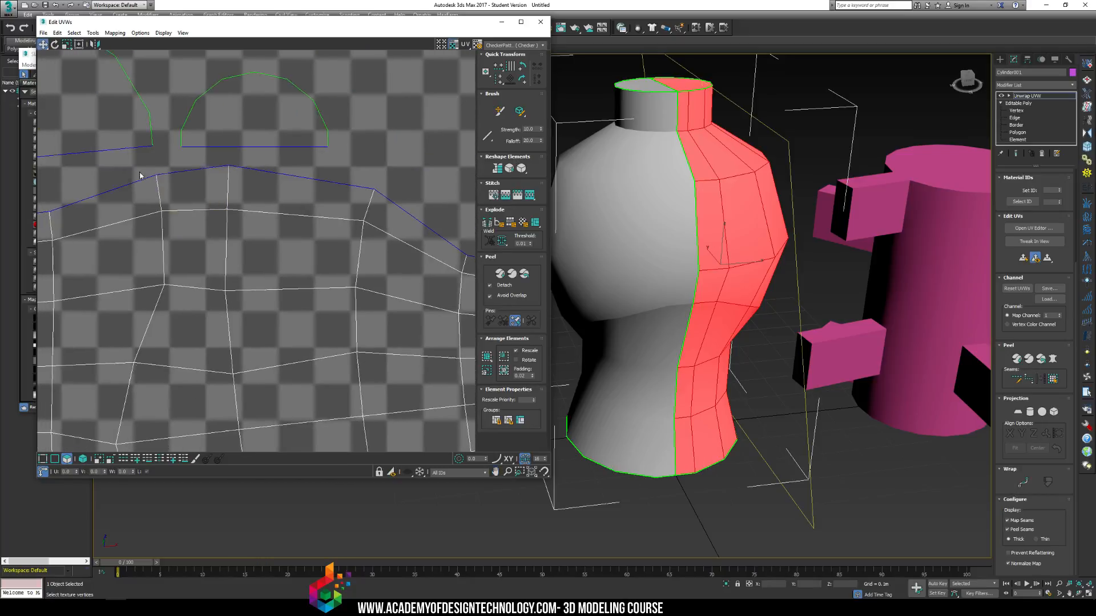
mouse_move(342, 189)
middle_mouse_down()
mouse_move(213, 171)
mouse_move(377, 215)
middle_mouse_up()
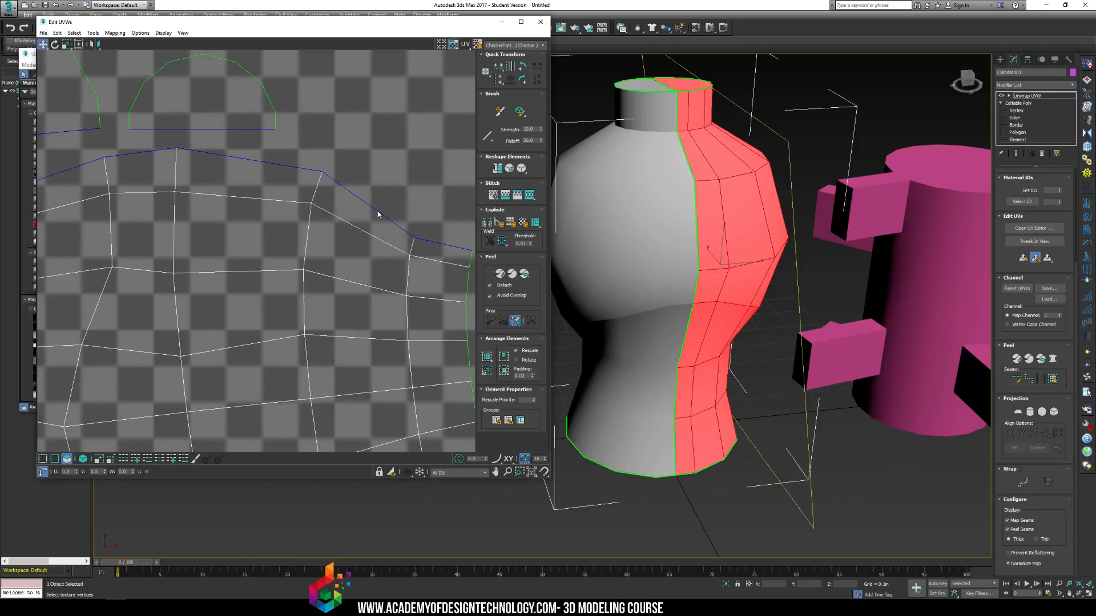
middle_click_drag(183, 187, 348, 195)
middle_click_drag(275, 197, 359, 201)
scroll(203, 198, "down", 10)
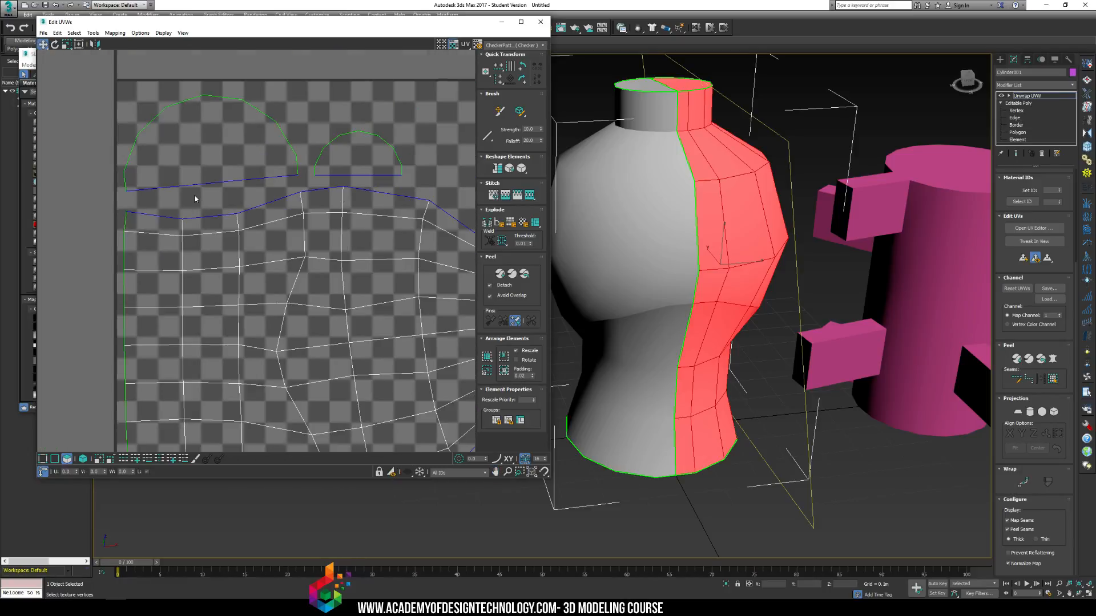
Select the shells inside the texture square to see which bottle half they cover, and clear the selection facing the centre seam.
left_click_drag(382, 281, 348, 340)
middle_click_drag(294, 208, 268, 258)
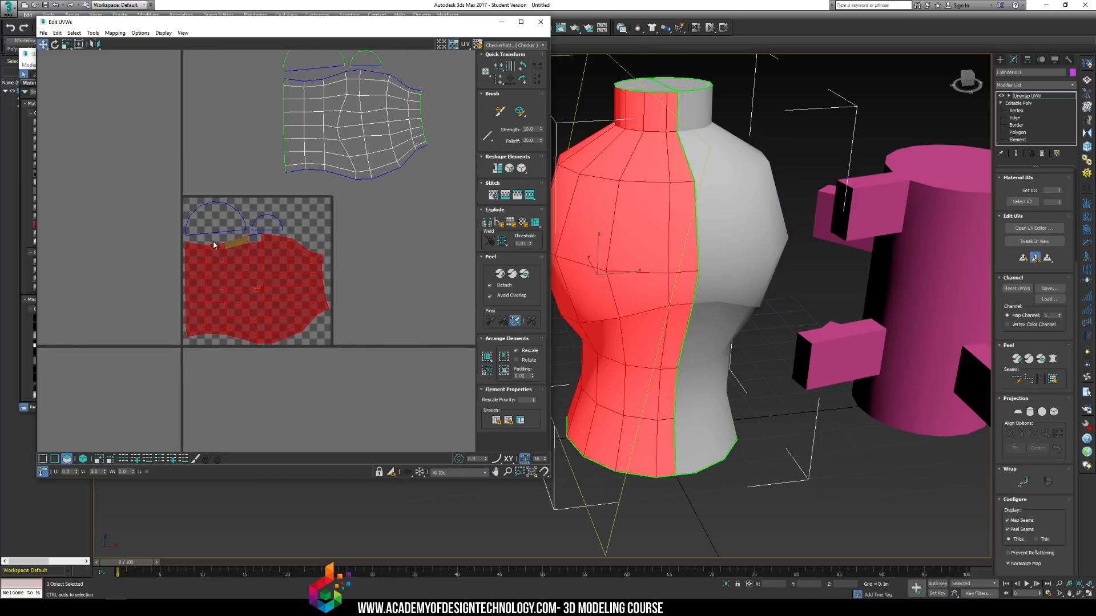
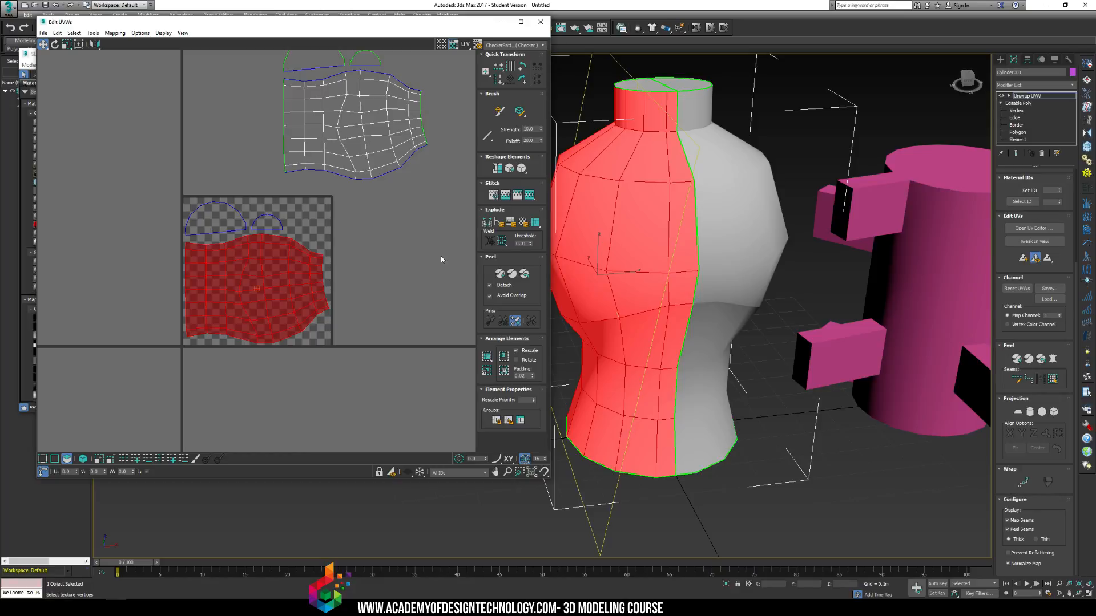
left_click(768, 374)
middle_click_drag(761, 382, 727, 346, "alt")
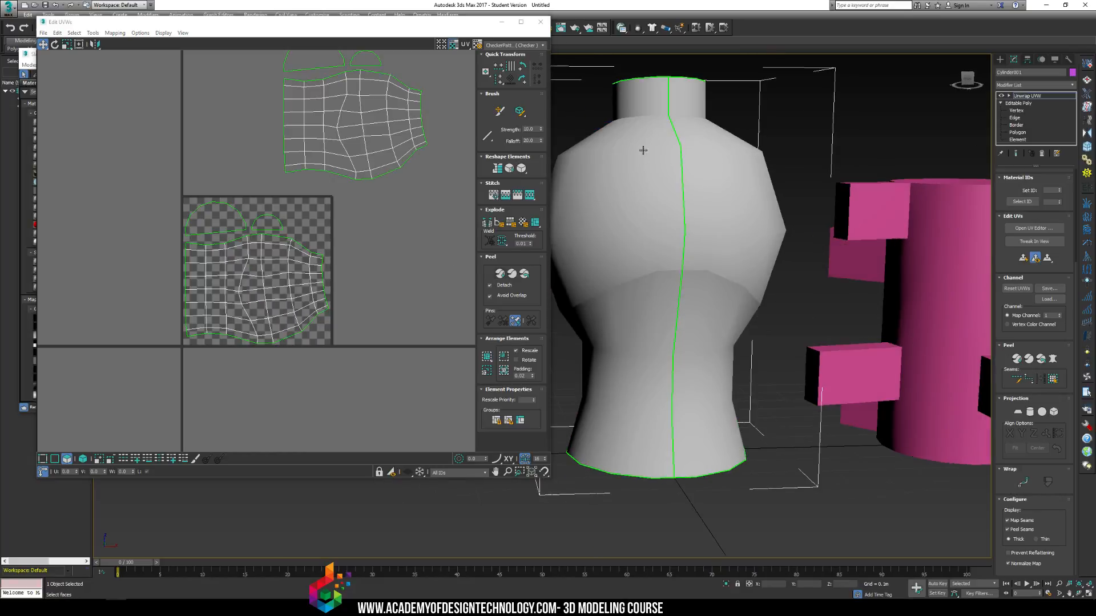
middle_click_drag(633, 252, 622, 253, "alt")
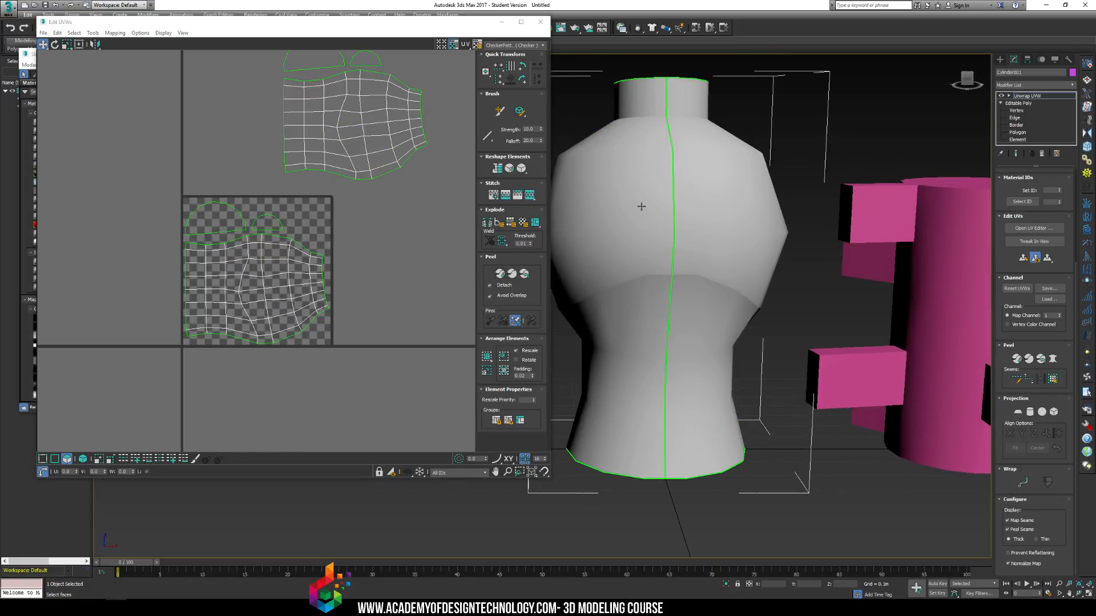
Select the shells outside the texture square, overlay them on the matching shells inside it, and move them back out.
left_click(338, 143)
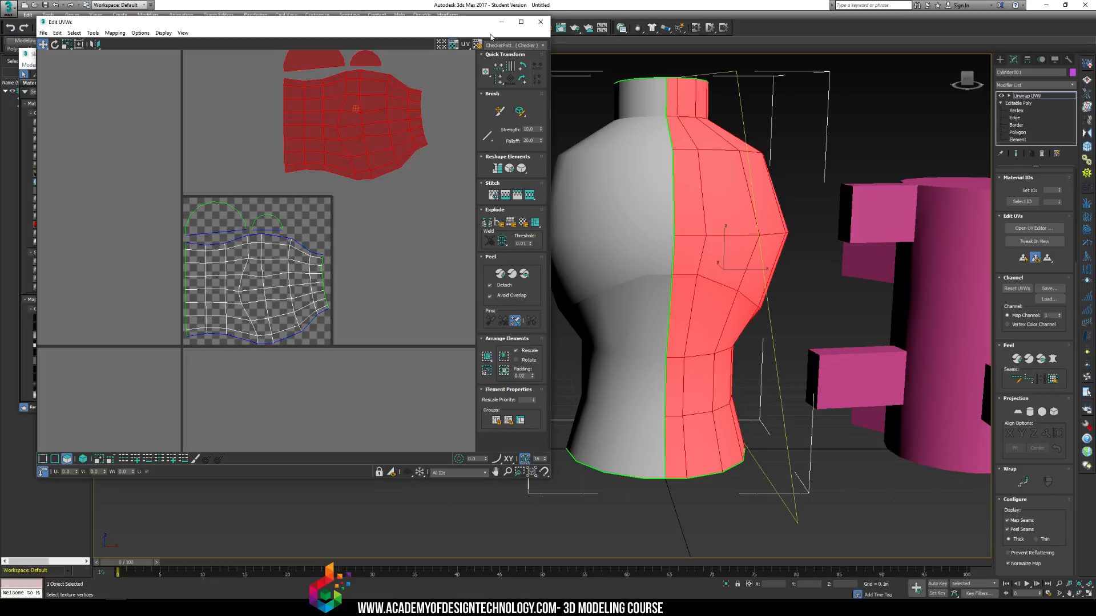
left_click_drag(338, 144, 239, 299)
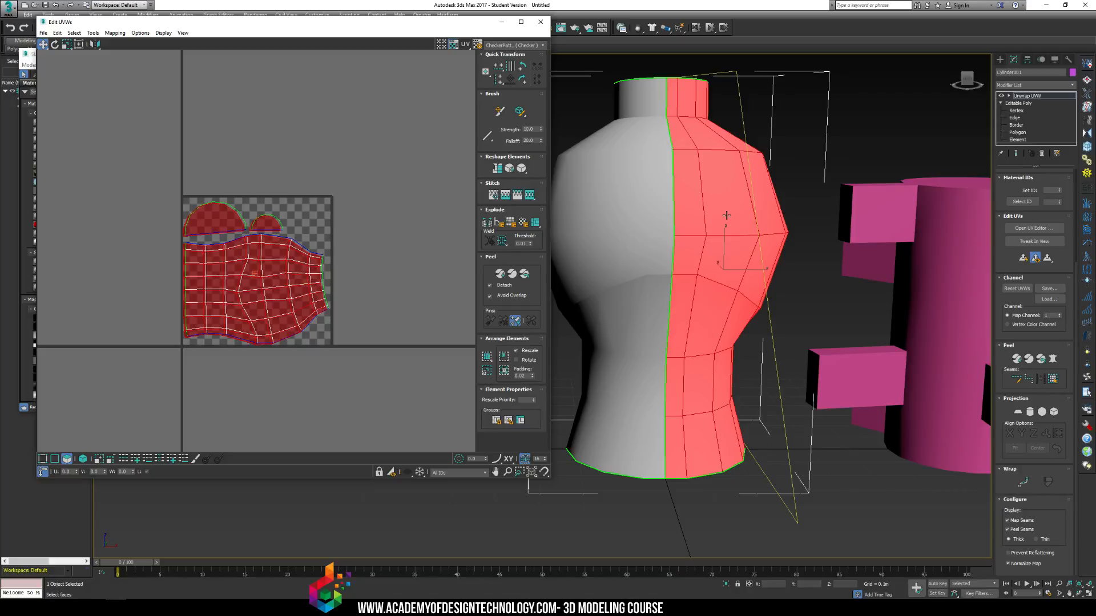
left_click_drag(302, 290, 381, 121)
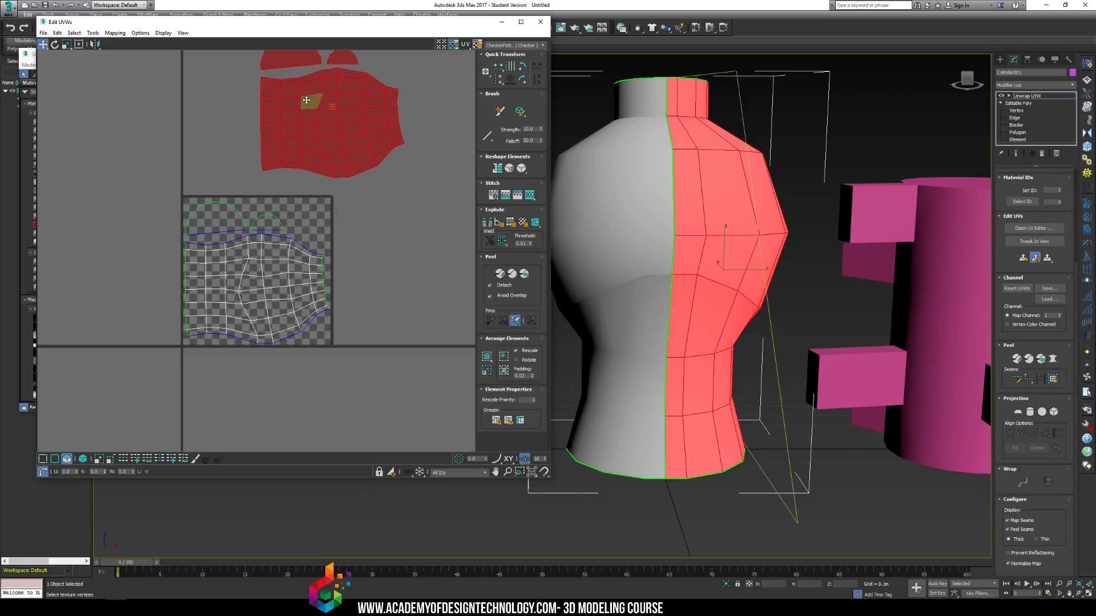
Rotate the selected half's shells upright and place them to the left of the texture square.
left_click_drag(321, 101, 151, 214)
middle_click_drag(205, 211, 343, 182)
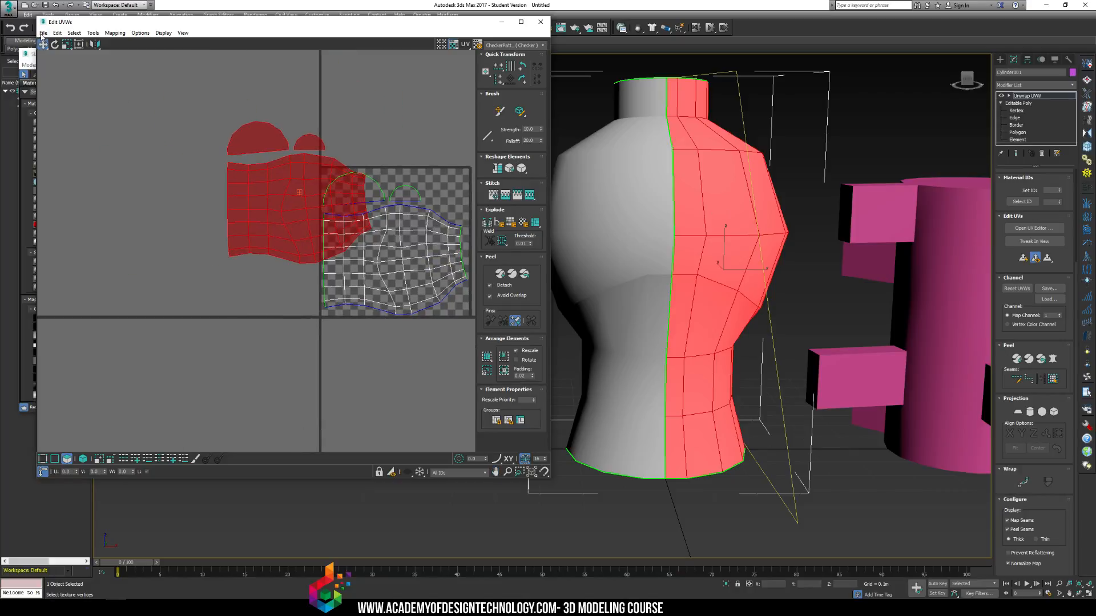
left_click(55, 45)
left_click_drag(258, 203, 308, 235)
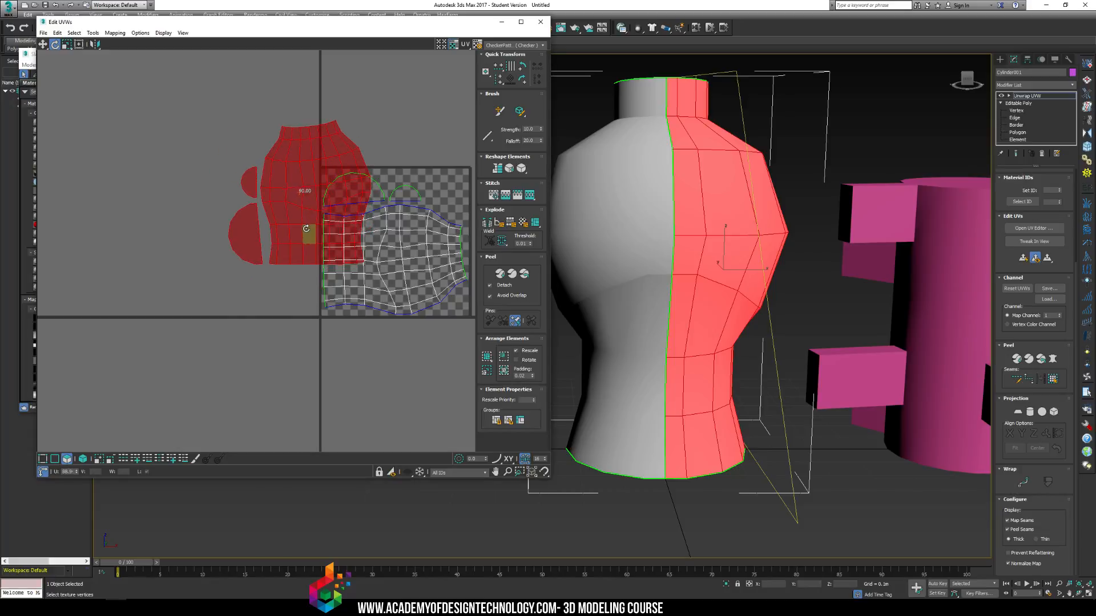
left_click(43, 44)
left_click_drag(305, 172, 227, 218)
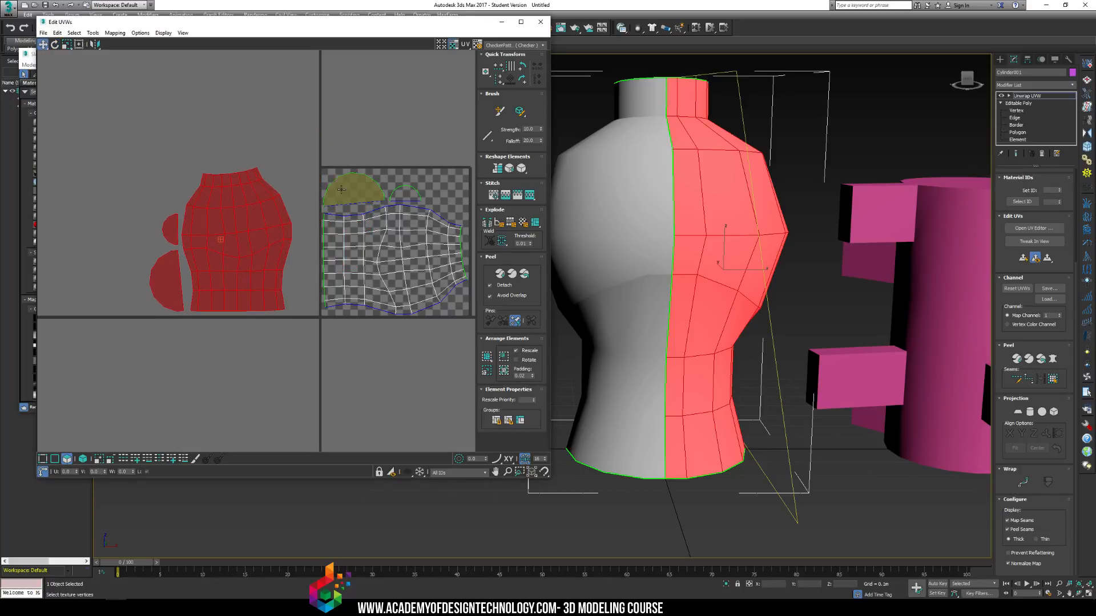
Select the shells inside the texture square, rotate them upright, and mirror them horizontally.
left_click_drag(488, 344, 489, 345)
left_click(54, 44)
middle_click_drag(374, 239, 315, 233)
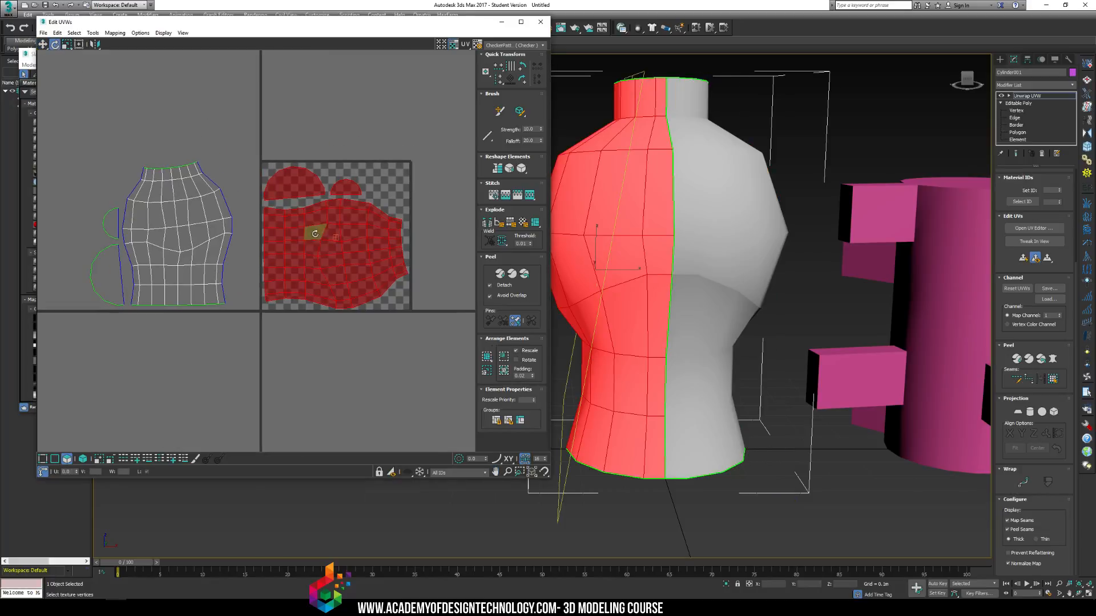
left_click_drag(304, 235, 331, 277)
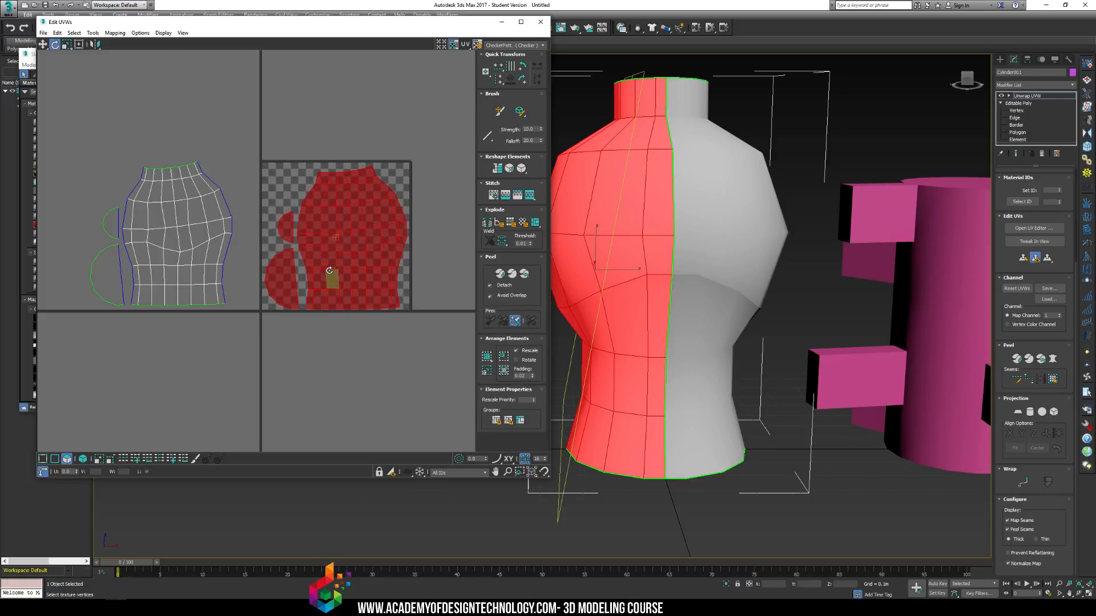
left_click(92, 33)
left_click(104, 51)
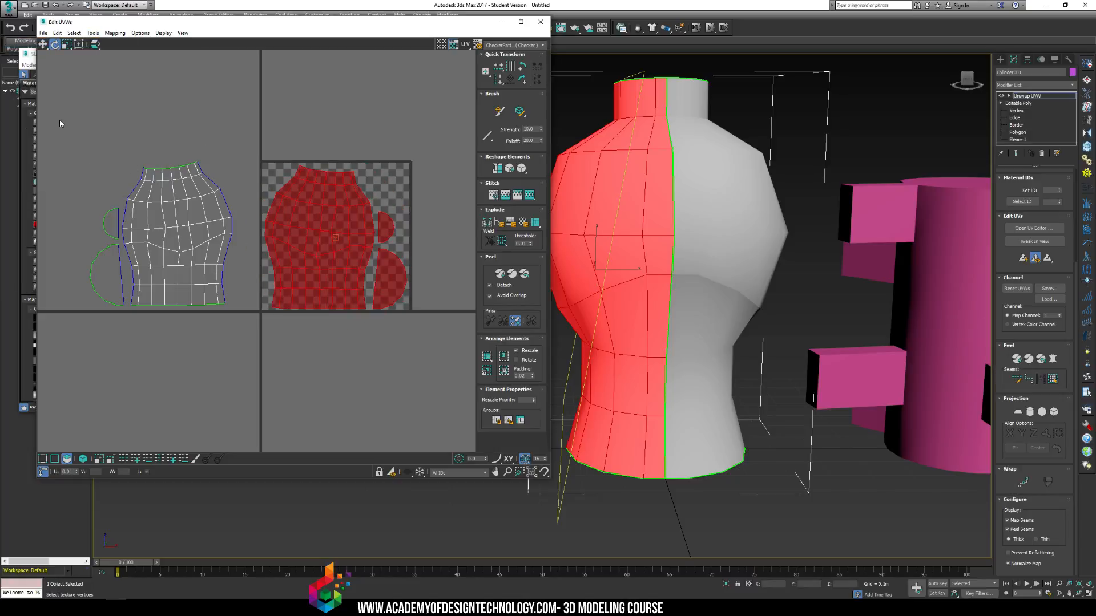
Move the mirrored shells beside the other half's shells, and shift both sets together to the right.
left_click(43, 45)
left_click_drag(299, 218, 275, 220)
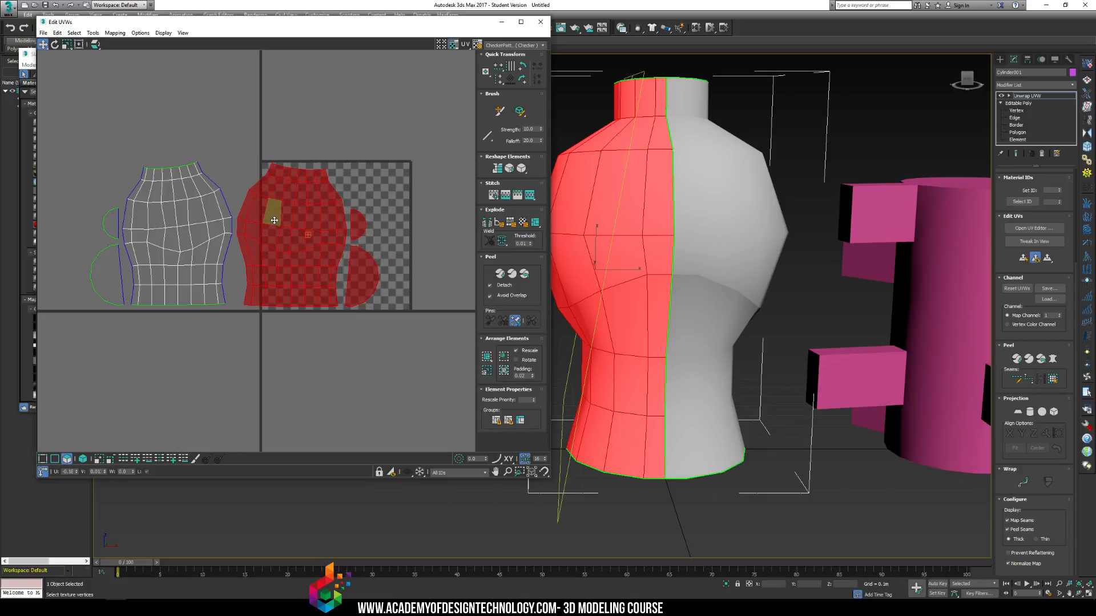
left_click_drag(76, 135, 401, 373)
left_click_drag(269, 235, 344, 230)
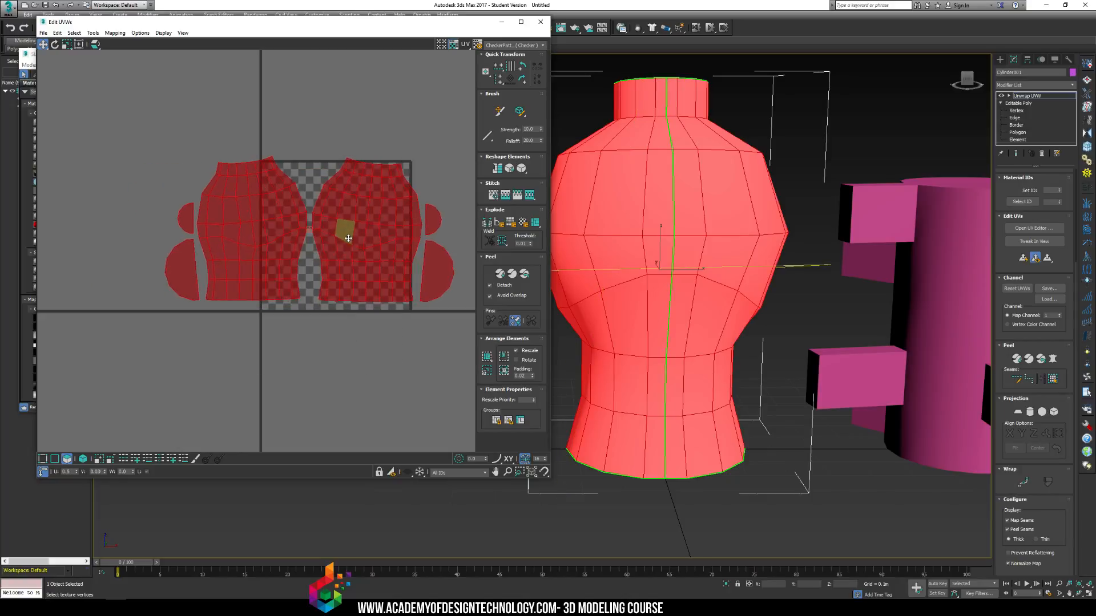
left_click(306, 130)
left_click_drag(306, 130, 347, 286)
left_click(309, 164)
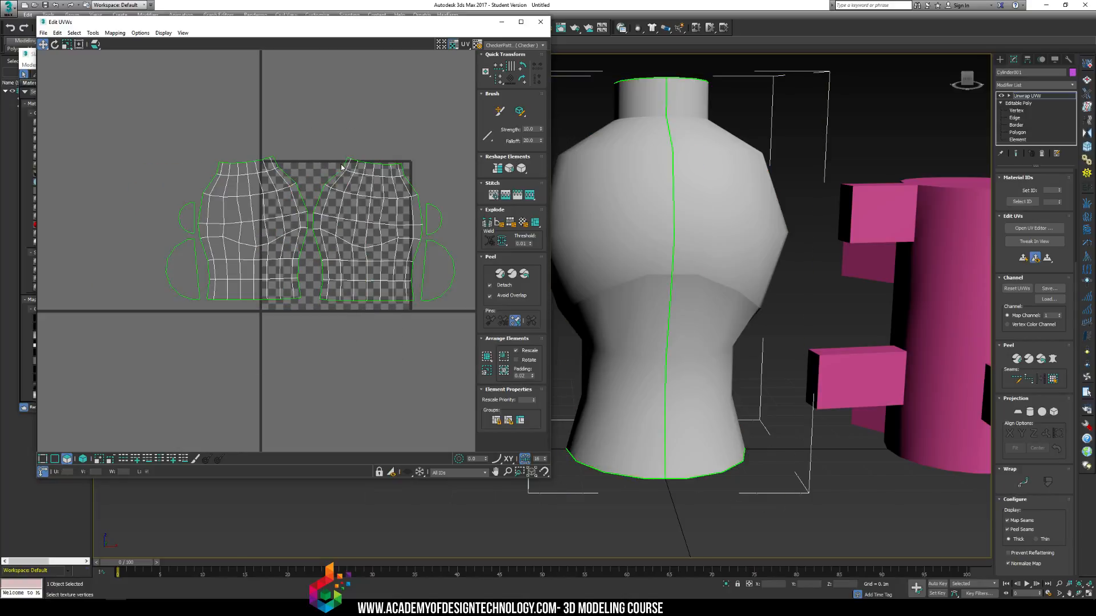
Select the four upper faces along the right body shell's inner edge and check their position on the bottle's seam.
left_click(346, 165)
left_click(334, 181, "ctrl")
left_click(324, 198, "ctrl")
left_click(317, 221, "ctrl")
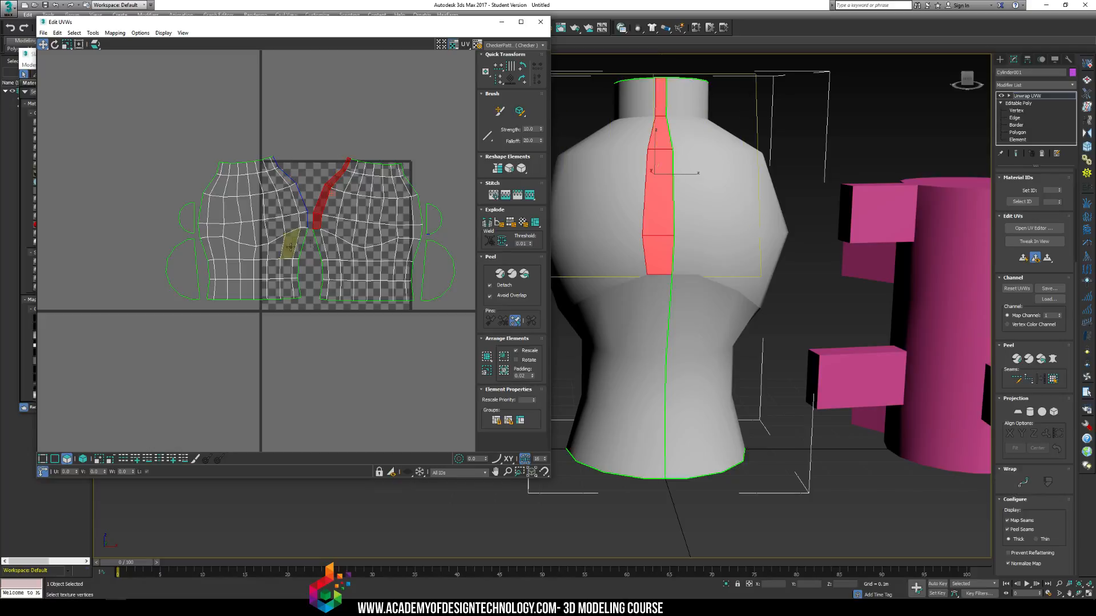
scroll(294, 221, "up", 3)
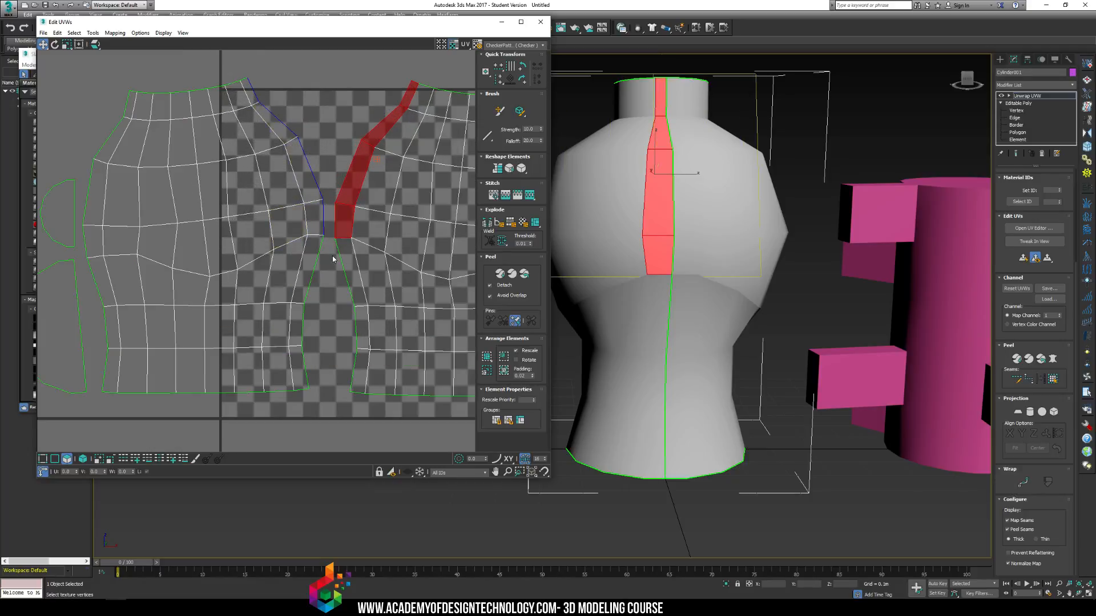
middle_click_drag(290, 188, 254, 228)
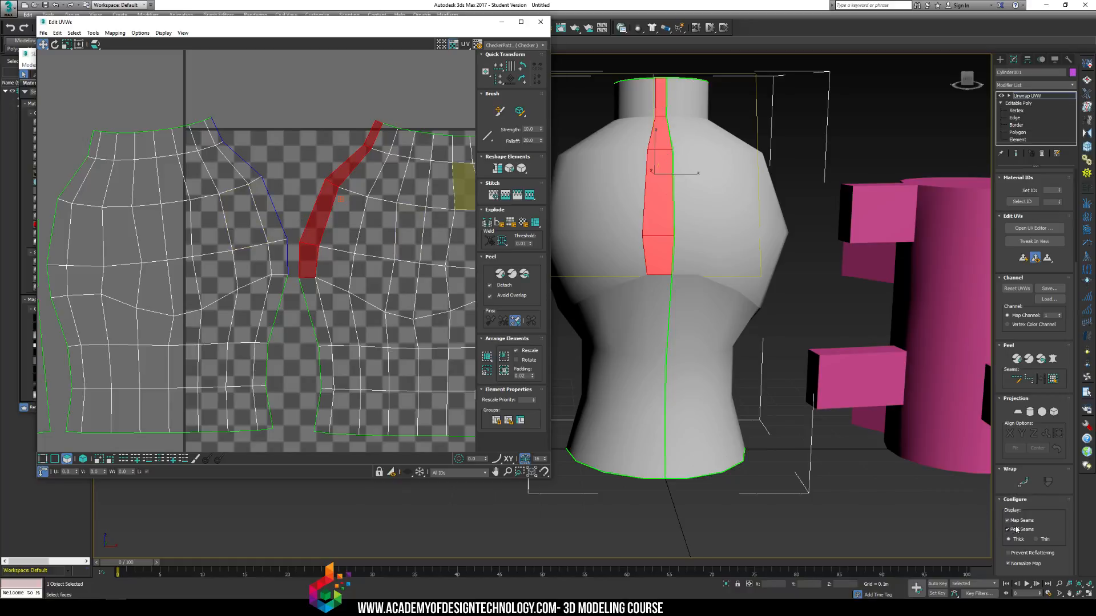
middle_click_drag(677, 188, 705, 199, "alt")
scroll(231, 273, "down", 2)
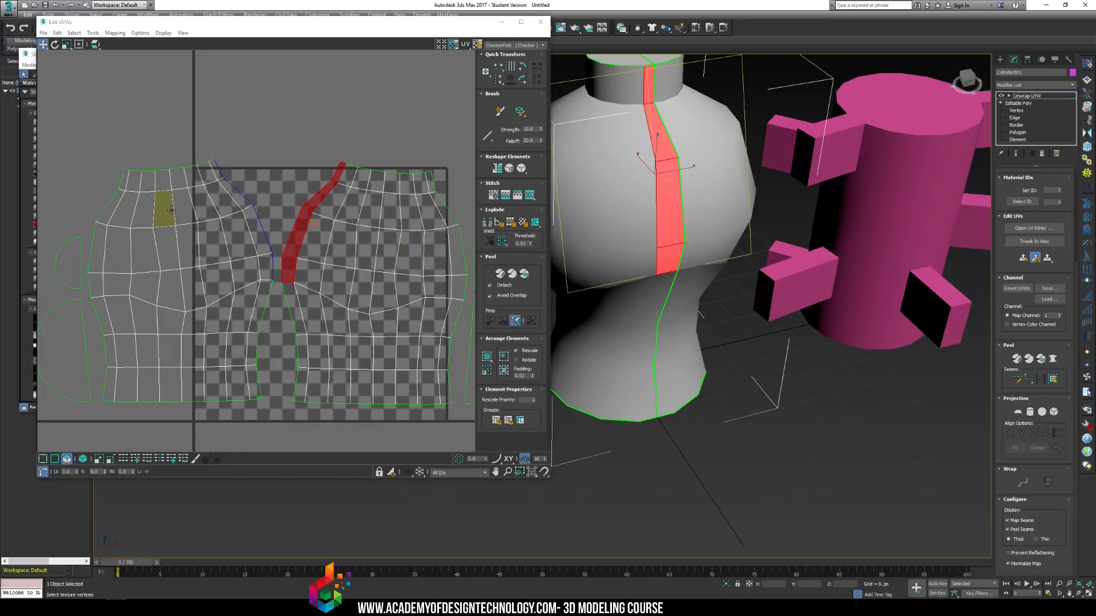
Select both body shells without the caps and move them above the texture square.
scroll(159, 196, "down", 3)
scroll(137, 182, "up", 1)
left_click_drag(137, 182, 345, 338)
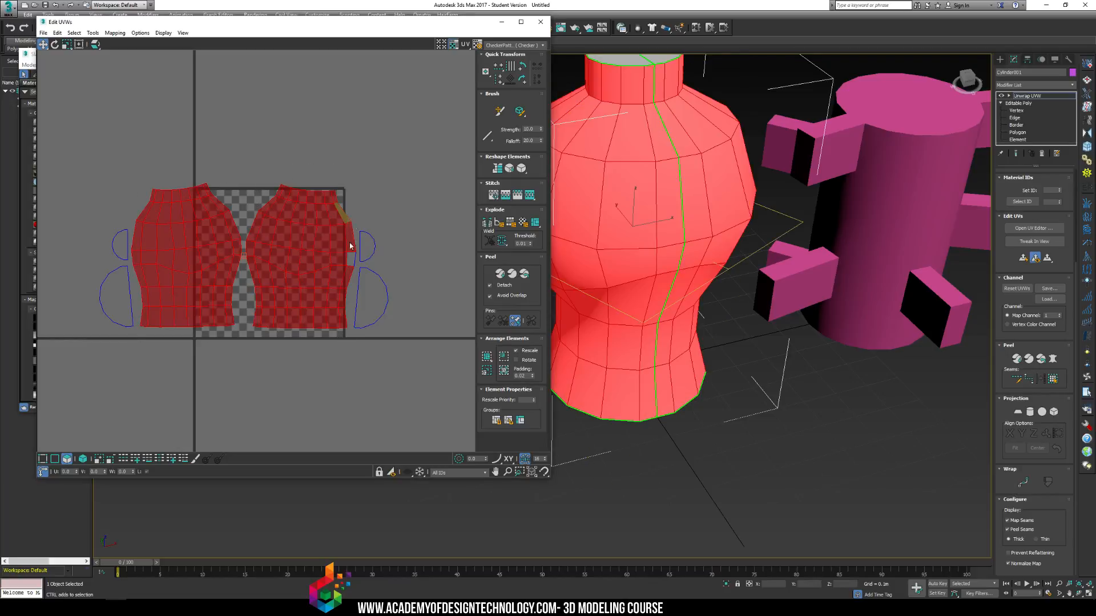
key("z")
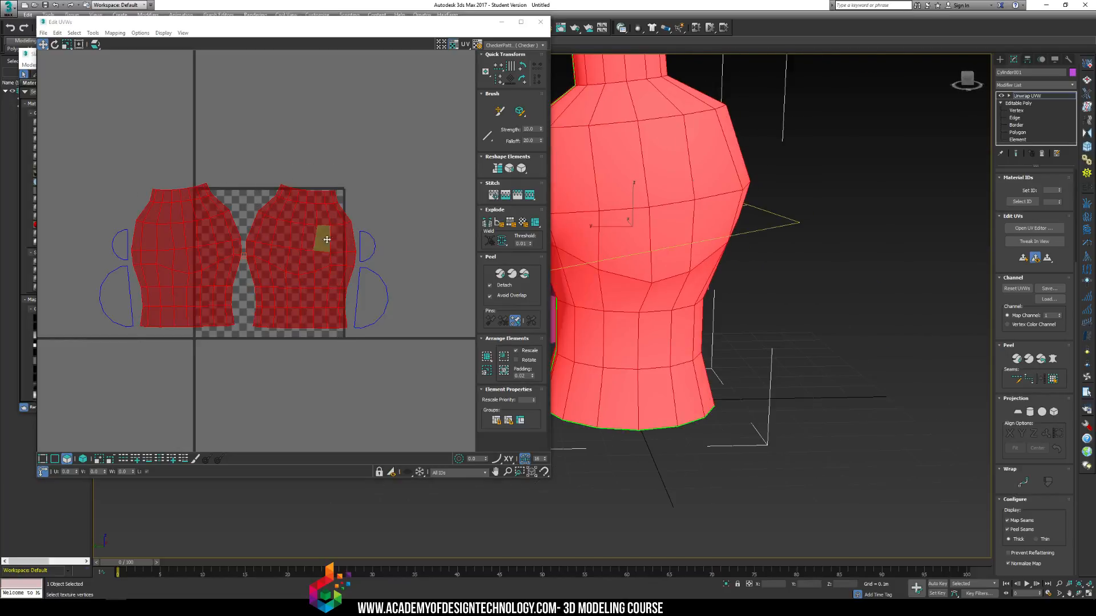
left_click_drag(314, 227, 357, 43)
Select all four half-circle cap shells and move them together to the right of the texture square.
left_click(177, 217)
left_click_drag(94, 208, 458, 364)
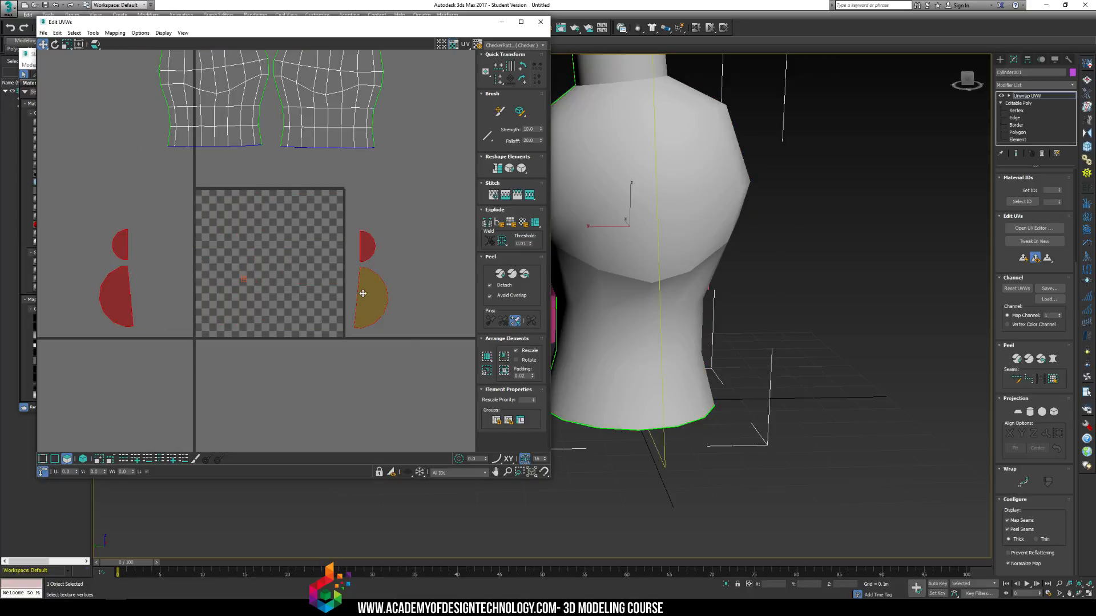
left_click_drag(363, 294, 517, 261)
middle_click_drag(293, 260, 195, 265)
left_click_drag(180, 266, 303, 272)
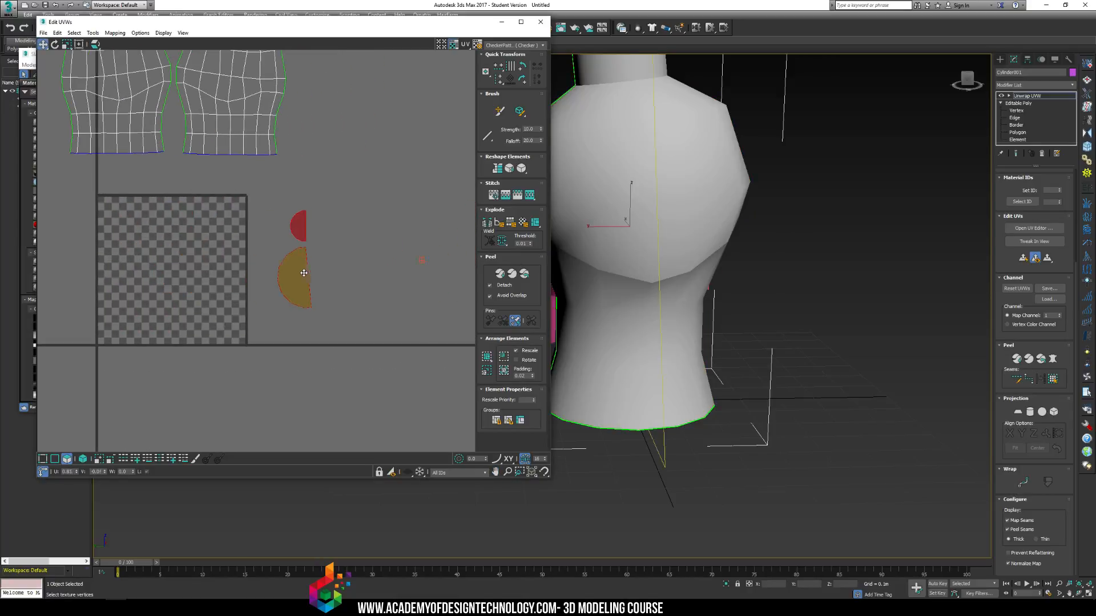
middle_click_drag(411, 280, 330, 279)
Select the right pair of cap halves and move it next to the matching left pair.
left_click(426, 234)
left_click_drag(427, 234, 253, 277)
scroll(340, 237, "up", 3)
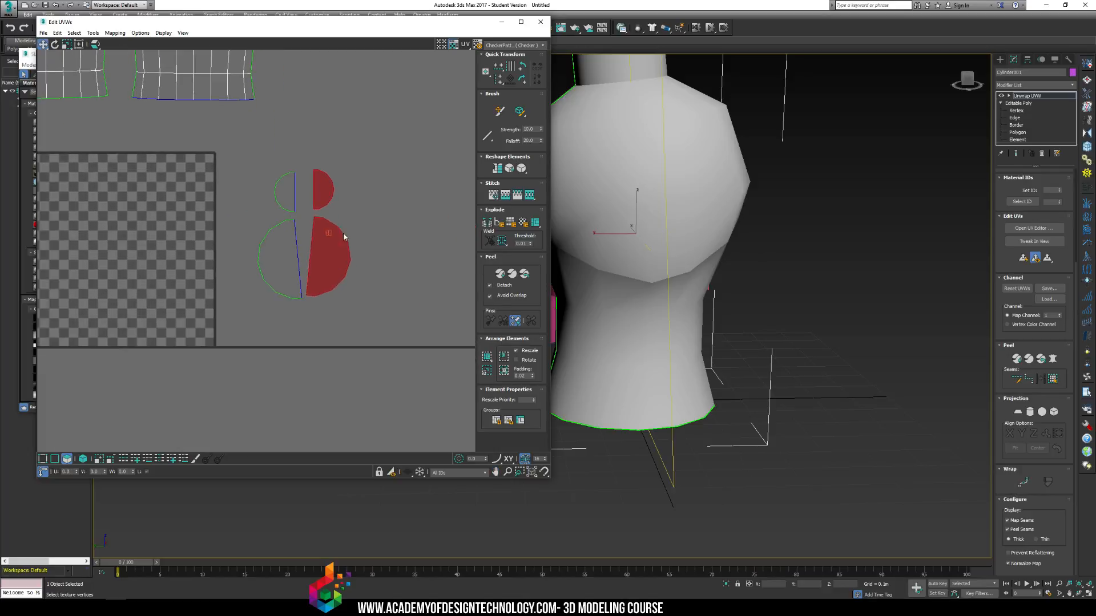
scroll(376, 242, "up", 3)
middle_click_drag(337, 244, 427, 246)
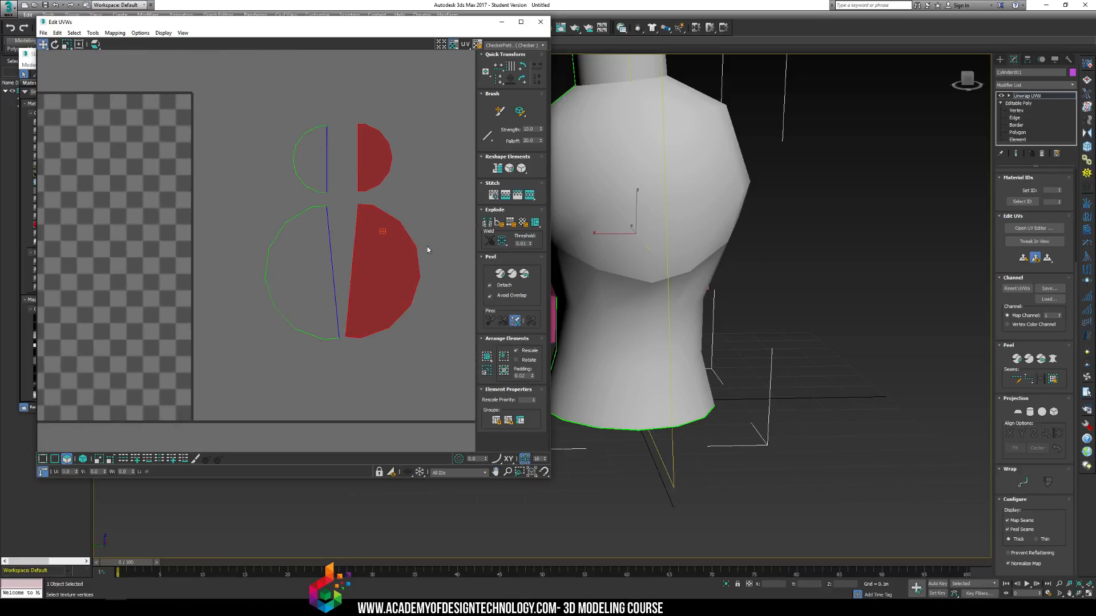
Select the large cap's right half and try stitching it to source, to average and to target, undoing each attempt.
left_click(492, 183)
left_click(492, 184)
left_click(389, 260)
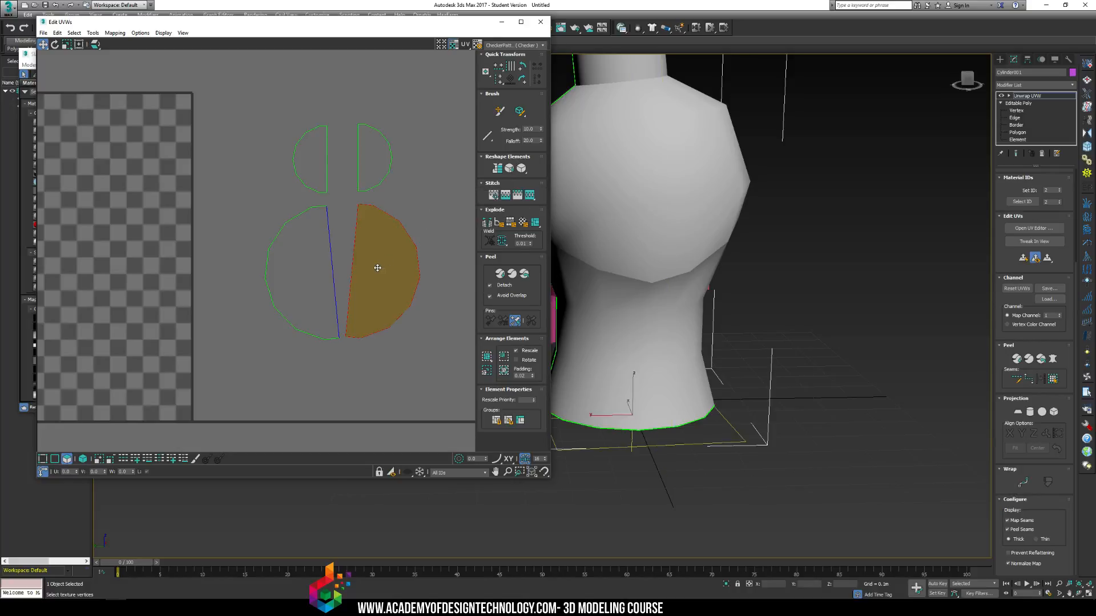
left_click(516, 195)
key("ctrl+z")
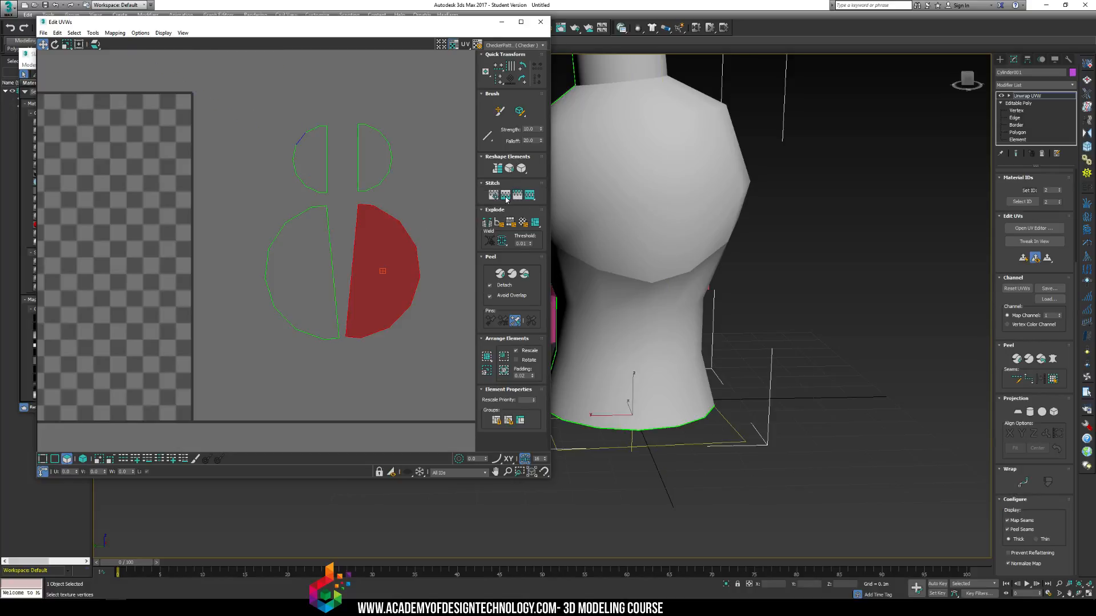
left_click(506, 196)
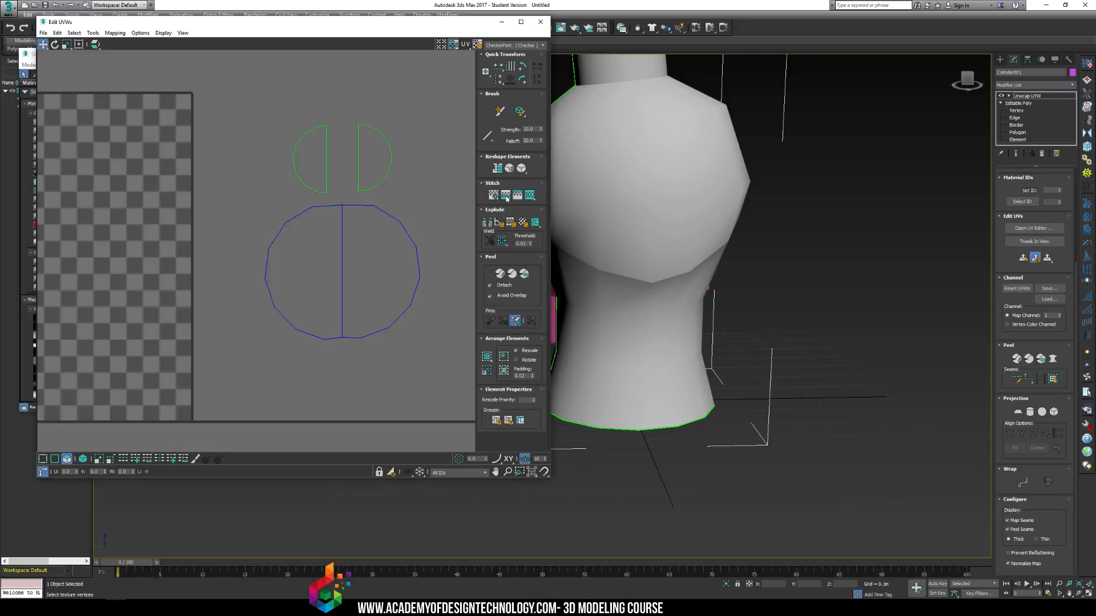
key("ctrl+z")
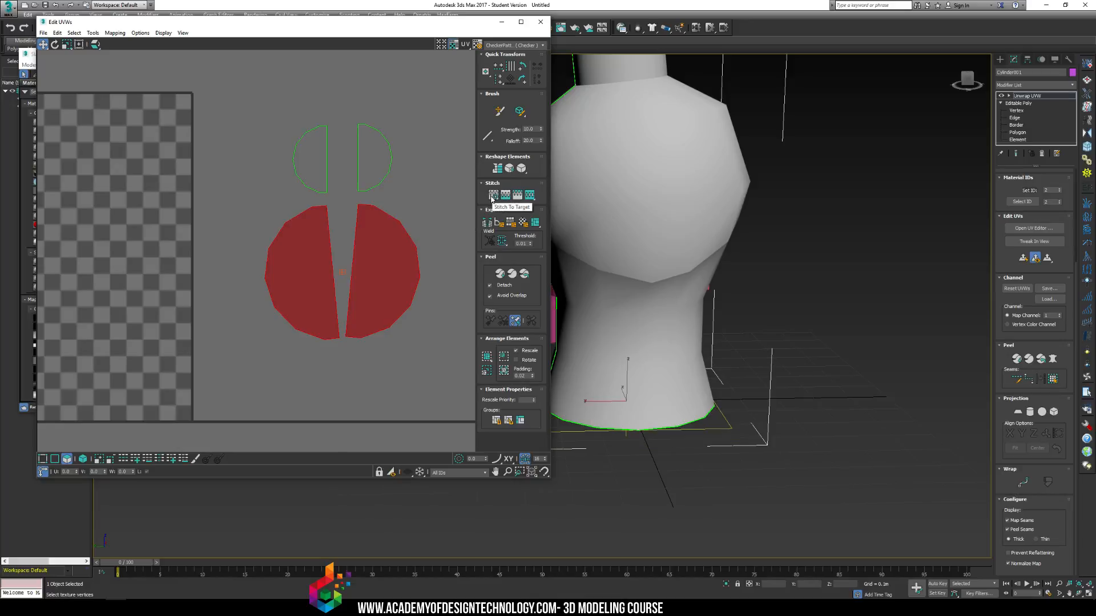
left_click(493, 195)
key("ctrl+z")
Select both halves of the large cap, try stitching them to target, and undo the stitch.
scroll(351, 268, "up", 2)
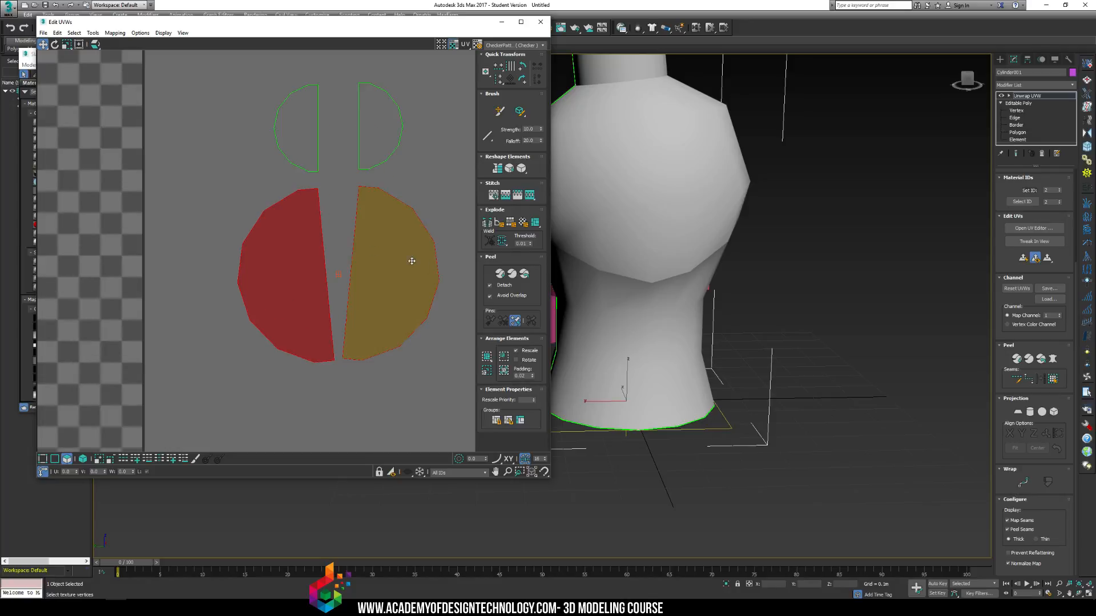
left_click(390, 265)
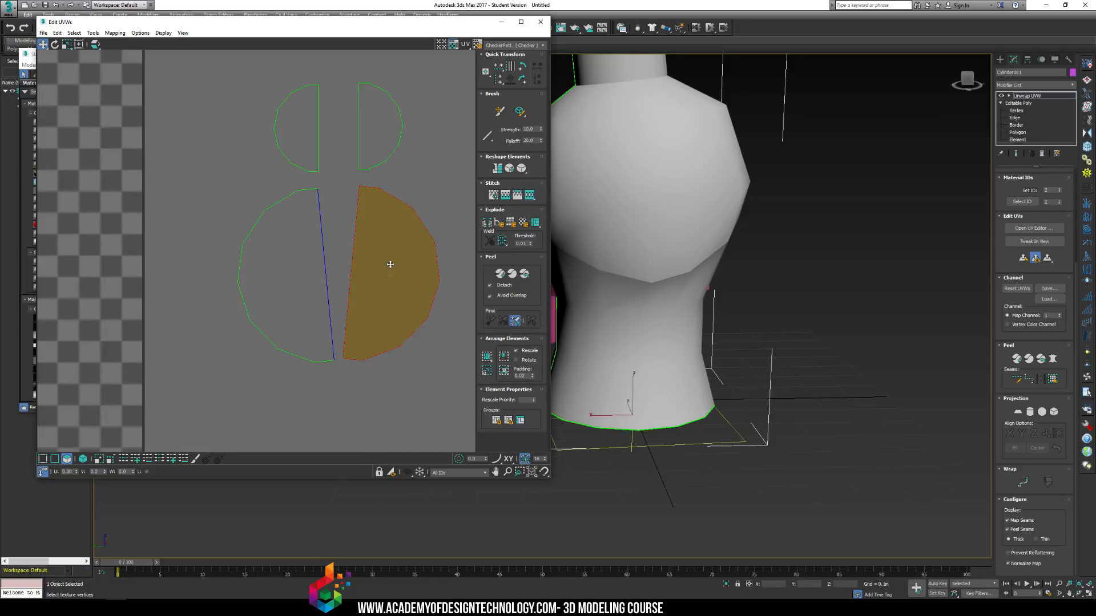
left_click(285, 255, "ctrl")
left_click(491, 196)
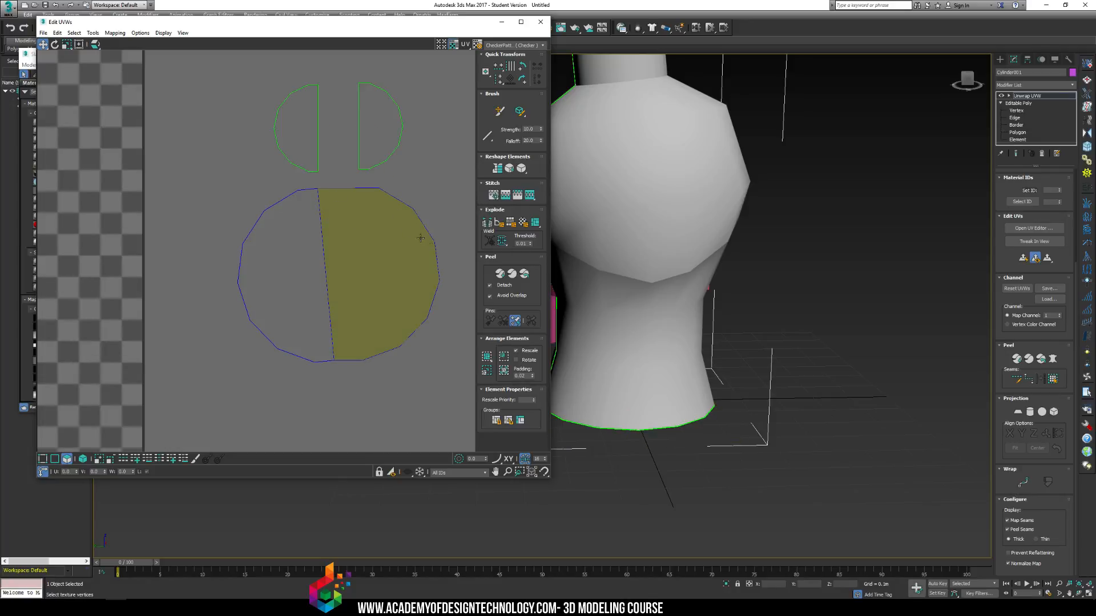
scroll(335, 229, "up", 2)
middle_click_drag(299, 215, 273, 203)
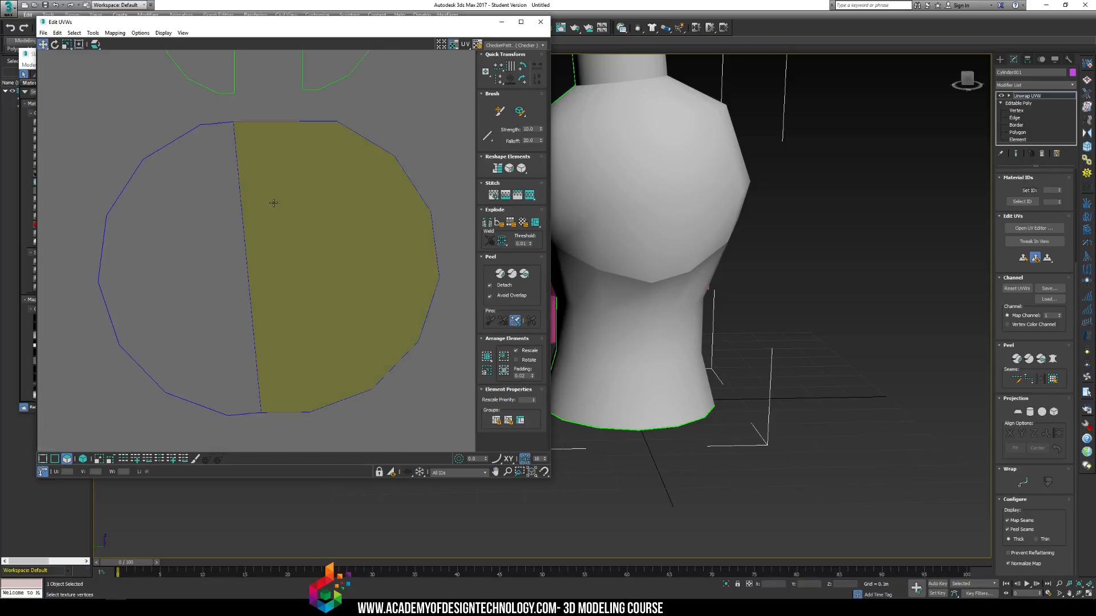
key("ctrl+z")
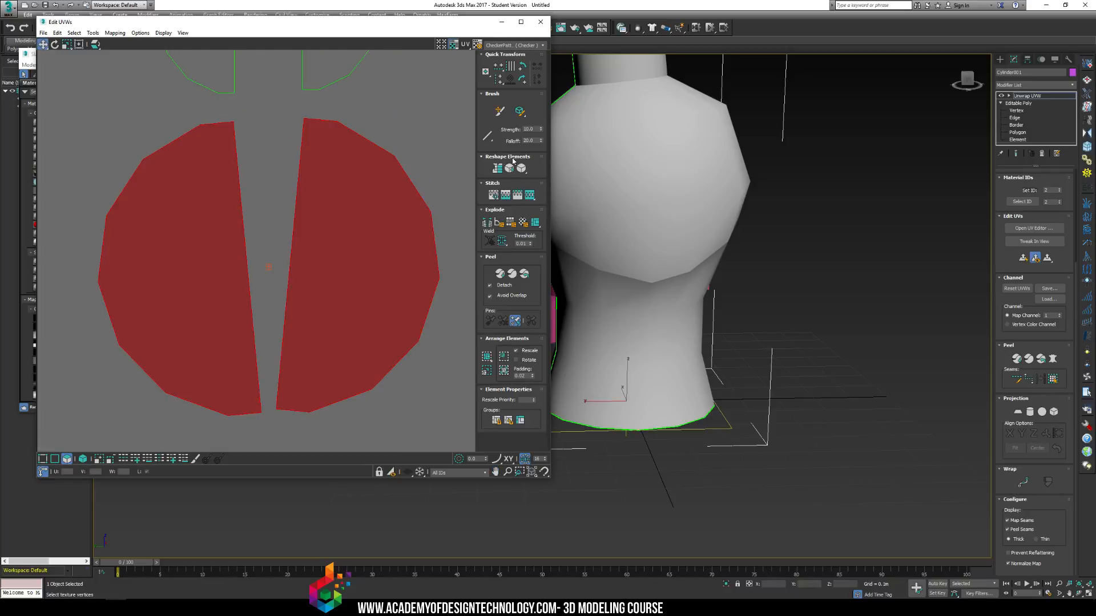
Move the large cap's right half closer to the left, try stitching both to average and to source, and undo each stitch.
left_click(392, 379)
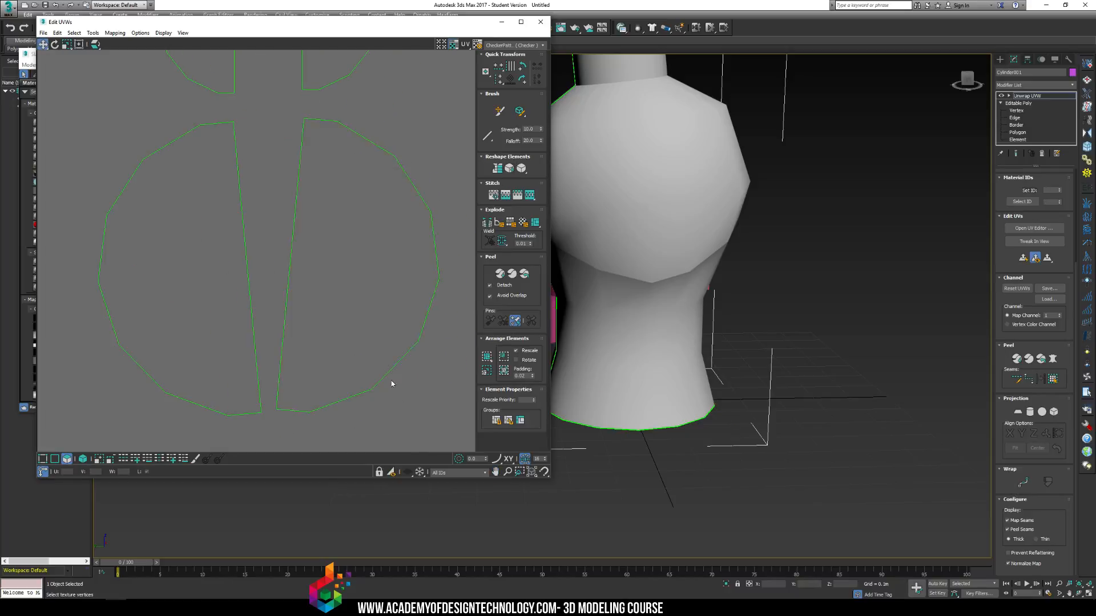
left_click(367, 318)
left_click(232, 279, "ctrl")
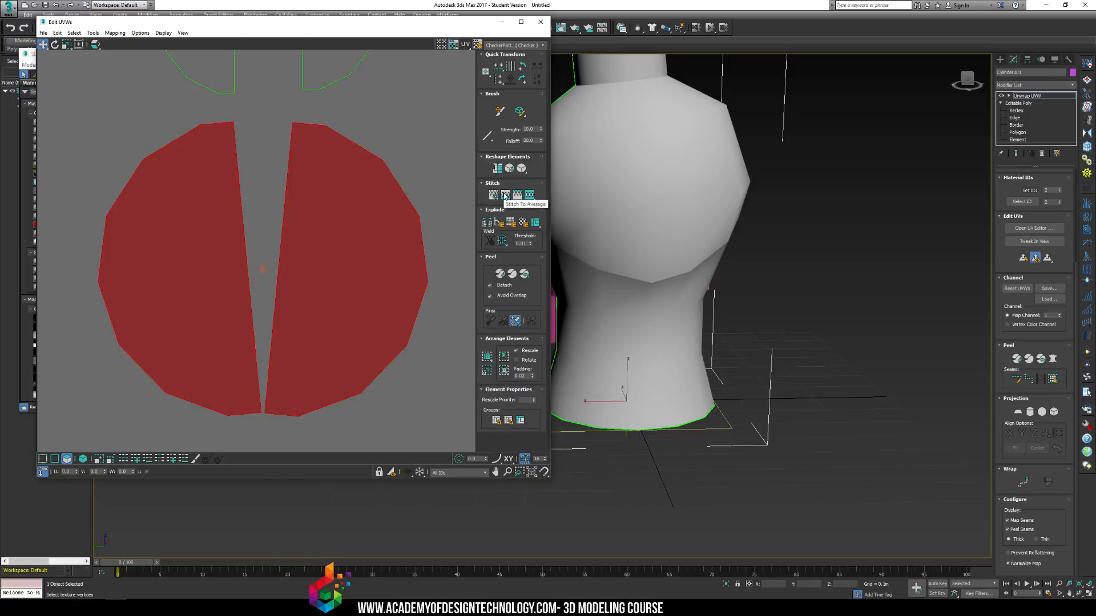
left_click(505, 195)
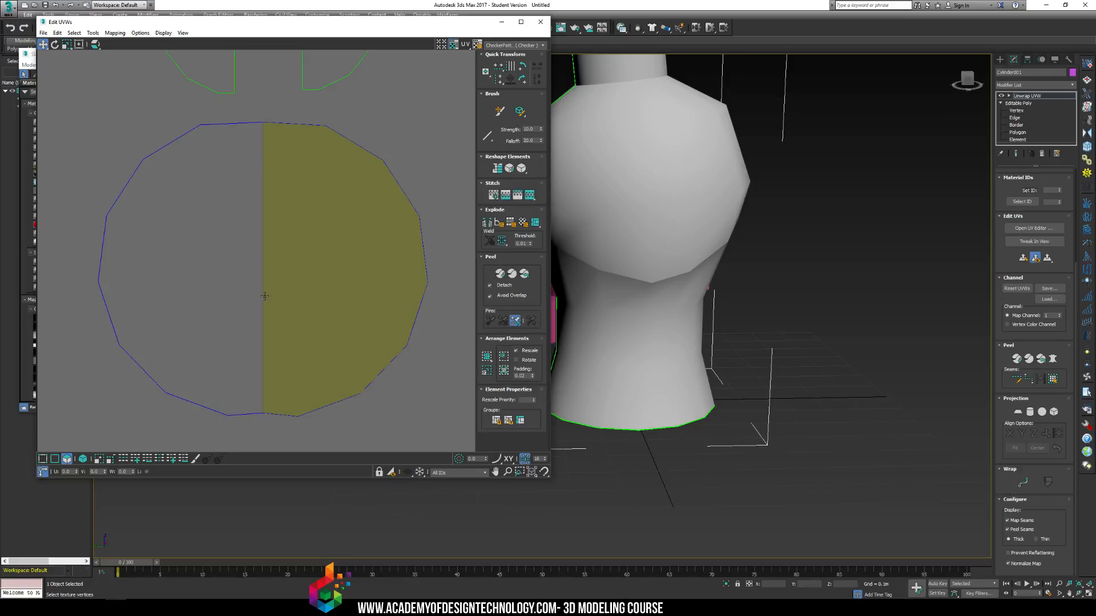
key("ctrl+z")
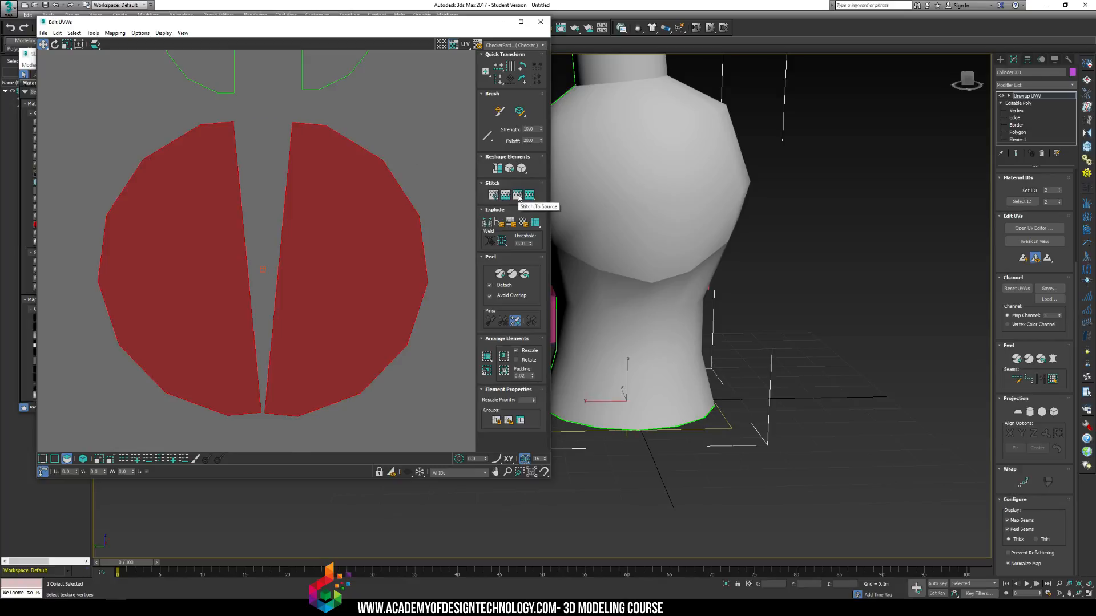
left_click(519, 197)
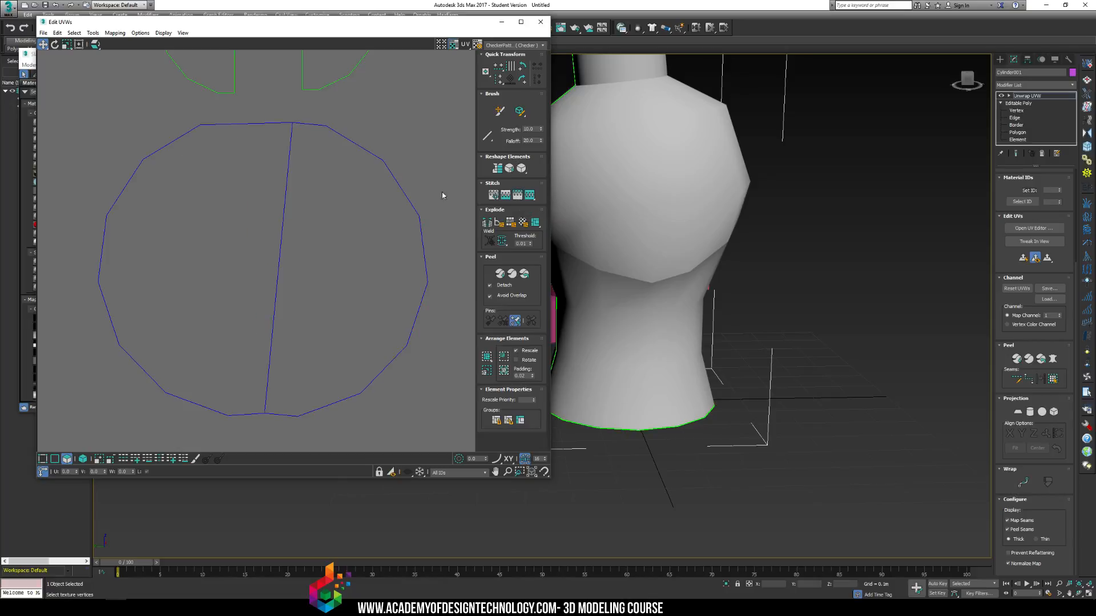
key("ctrl+z")
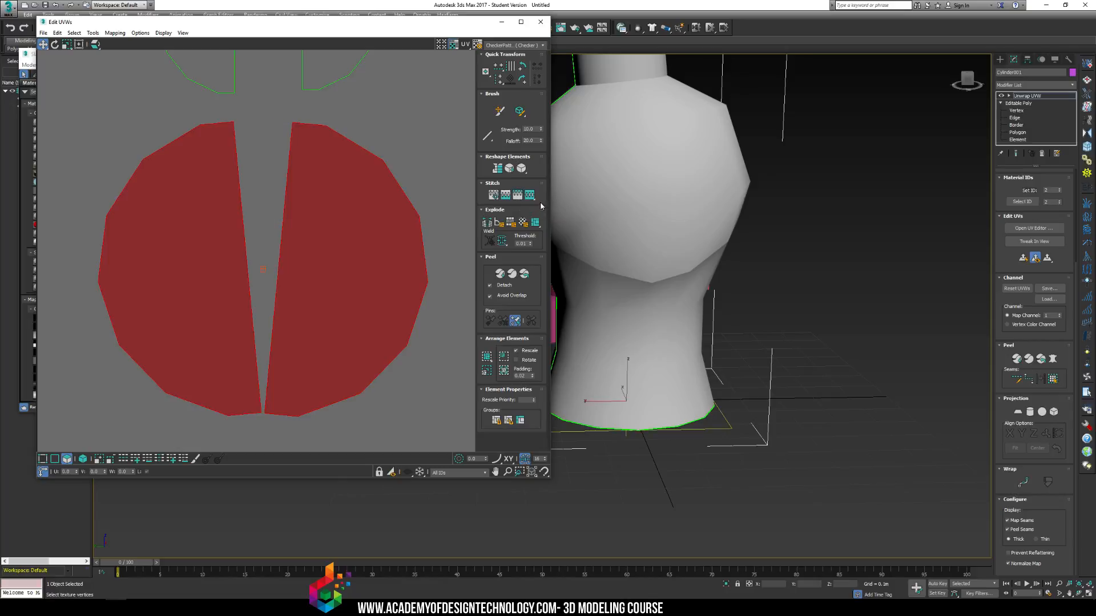
Try the custom stitch on the two large cap halves repeatedly, undoing each attempt.
left_click(530, 196)
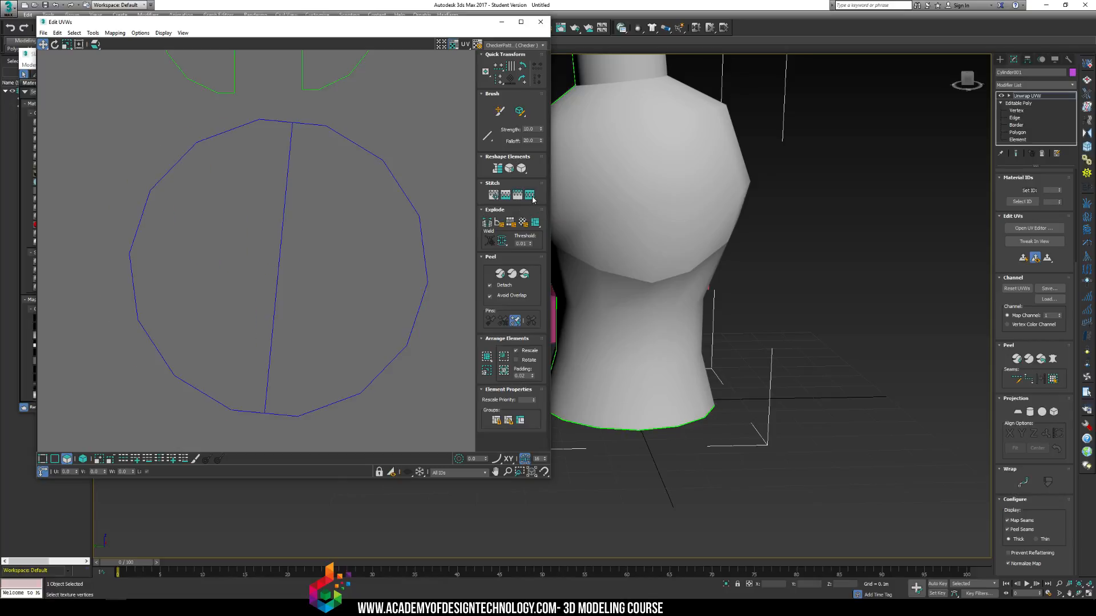
key("ctrl+z")
left_click(533, 199)
key("ctrl+z")
left_click(532, 199)
key("ctrl+z")
left_click(530, 195)
key("ctrl+z")
left_click(531, 195)
key("ctrl+z")
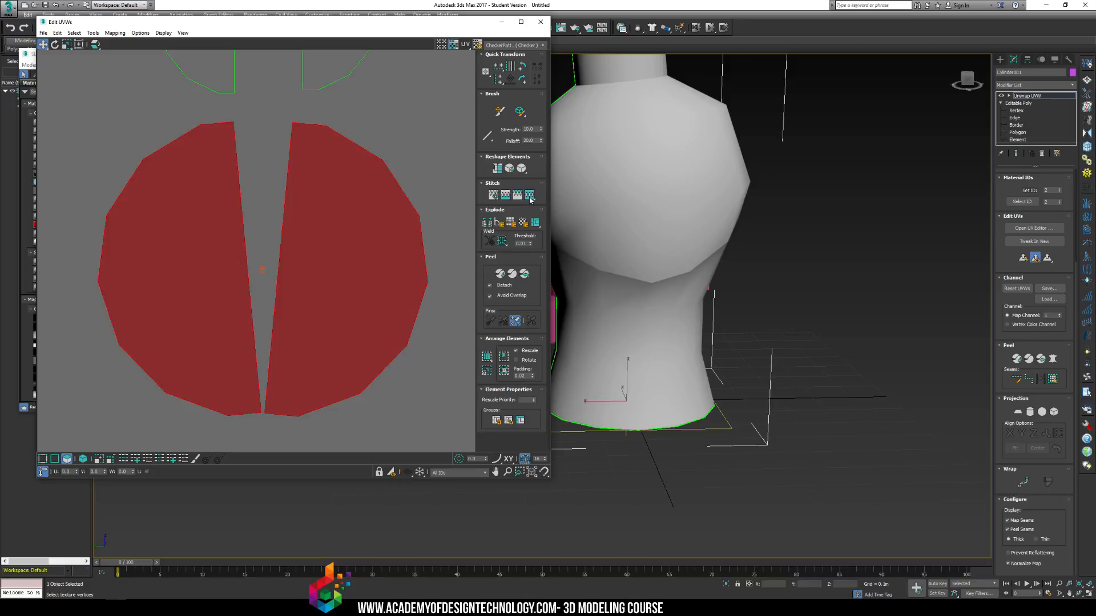
left_click(530, 195)
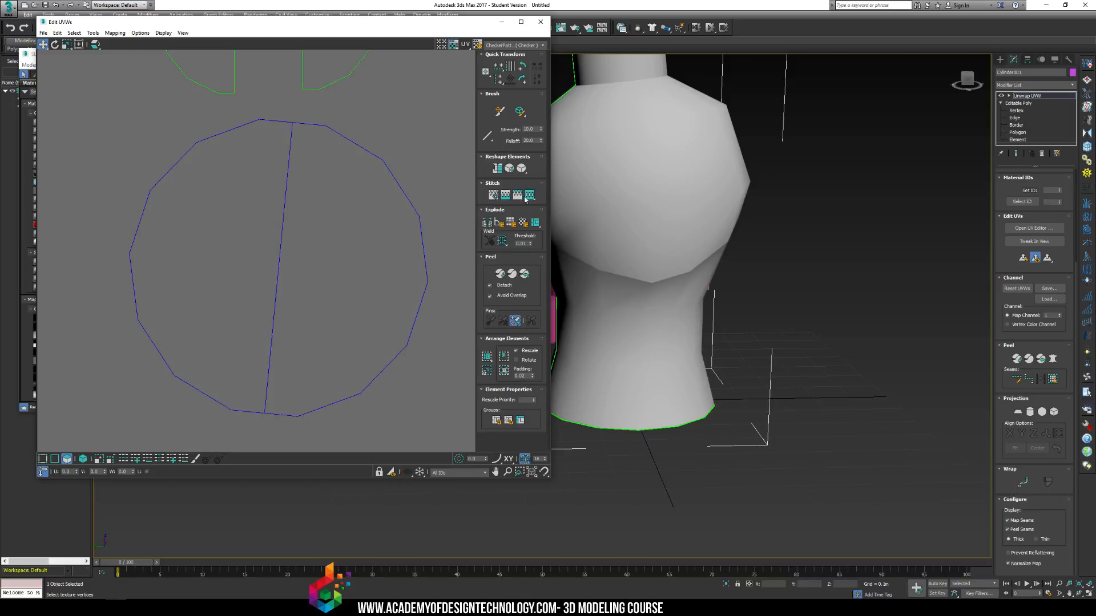
key("ctrl+z")
left_click(529, 195)
left_click(530, 195)
key("ctrl+z")
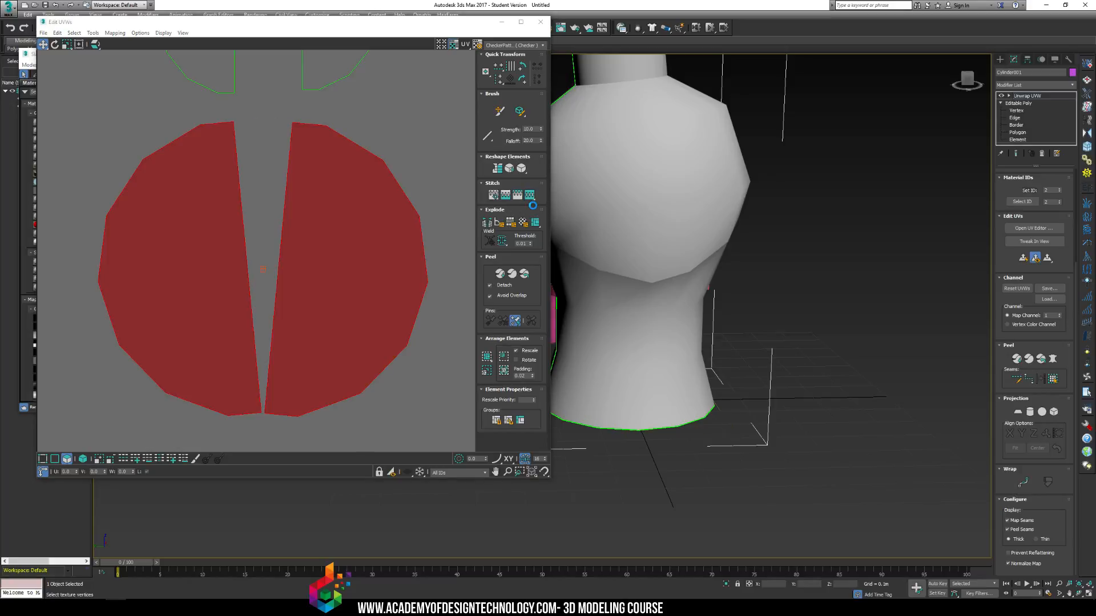
Check the custom stitch settings without changing them and join the large cap's two halves with the custom stitch.
left_click(530, 207)
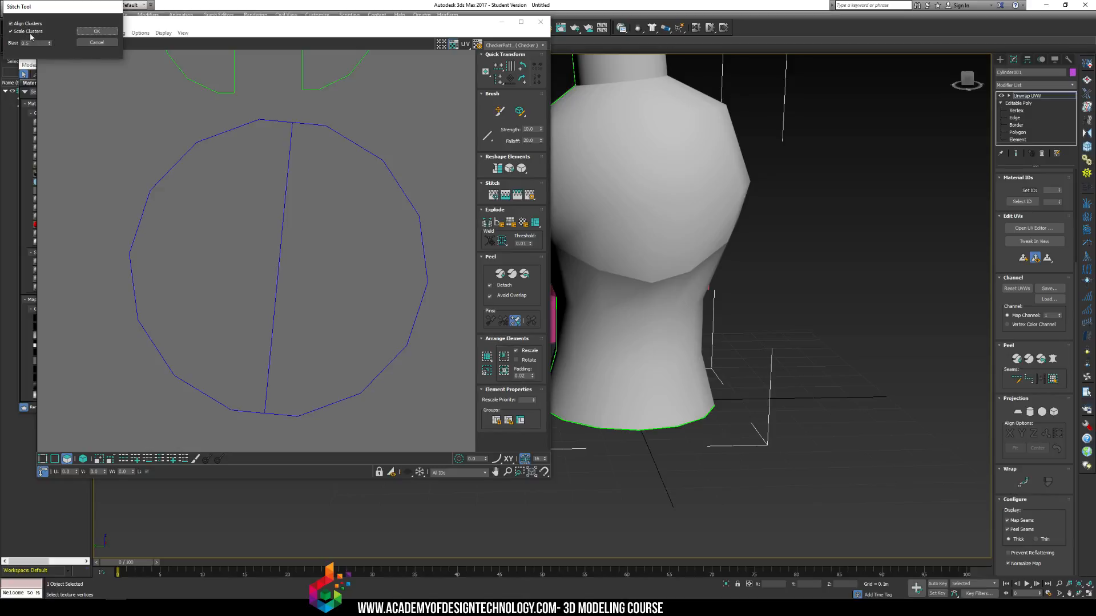
left_click(97, 42)
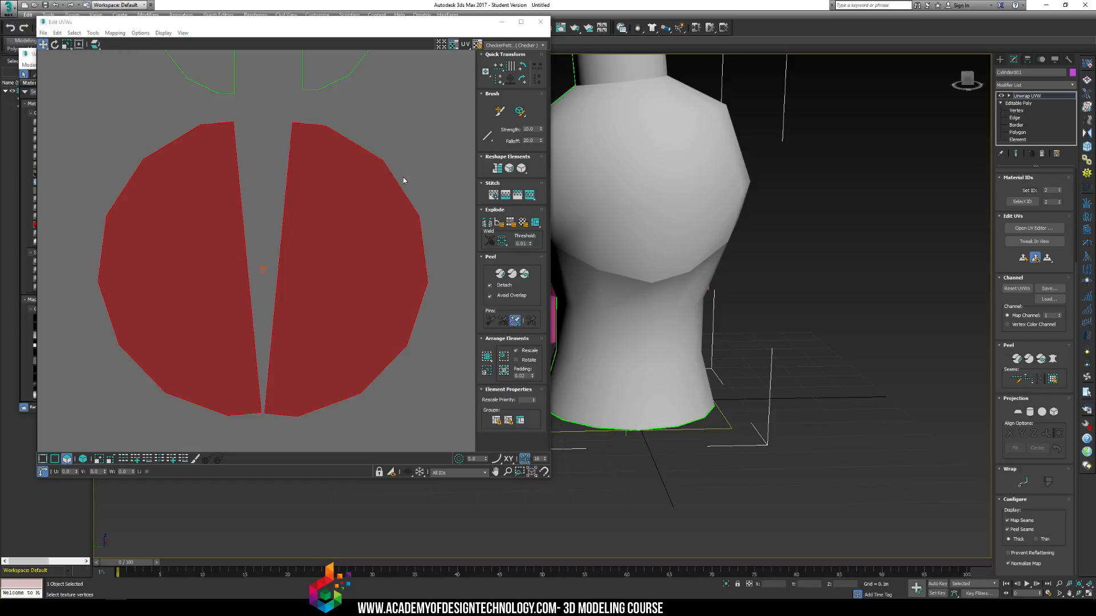
left_click(529, 195)
Bring the small cap's two halves together, select both and join them with the custom stitch.
scroll(340, 264, "down", 3)
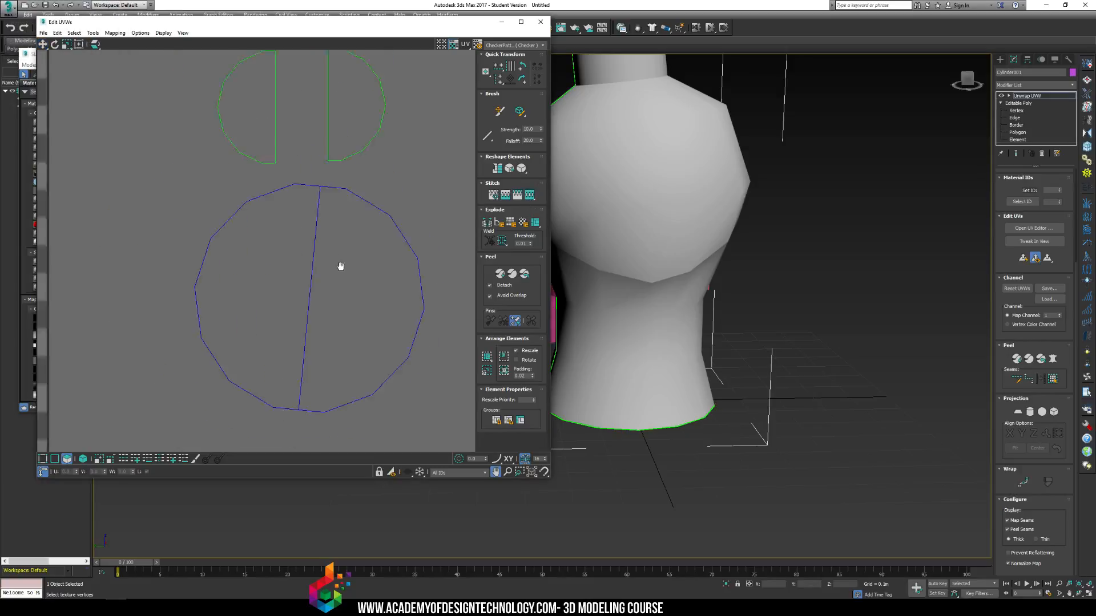
left_click(287, 188)
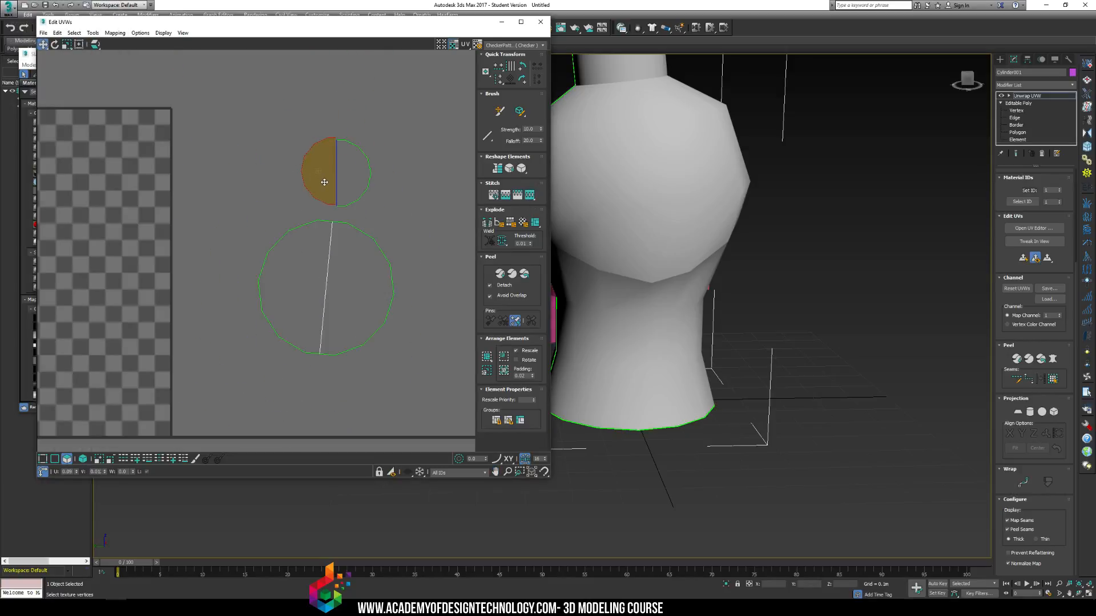
middle_click_drag(649, 397, 655, 230, "alt")
middle_click_drag(370, 155, 361, 179)
scroll(361, 179, "up", 3)
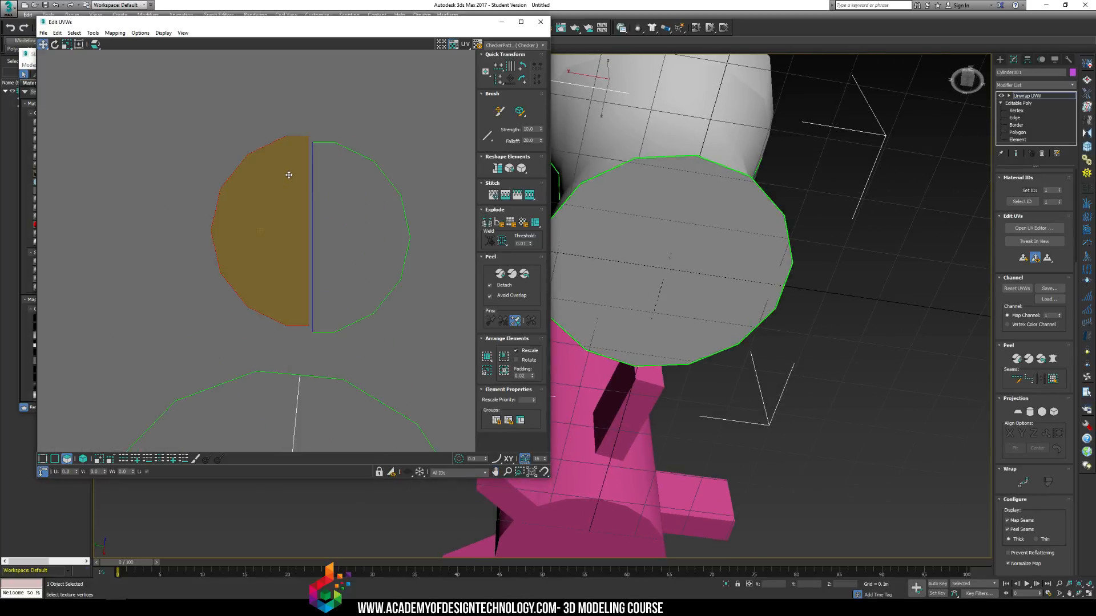
left_click(349, 195, "ctrl")
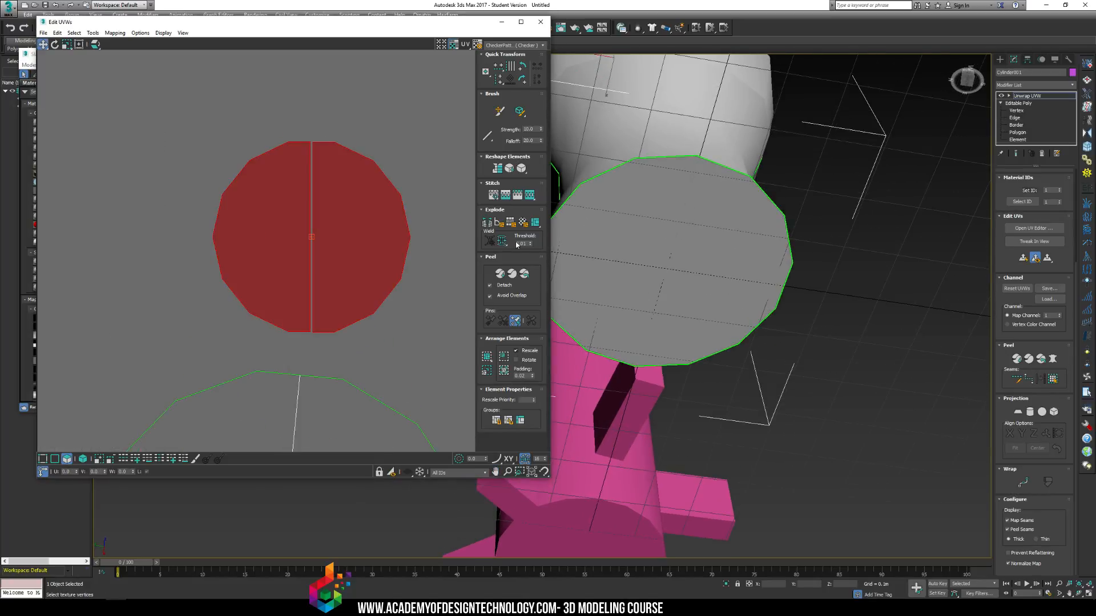
left_click(531, 195)
Select both whole body shells above the texture square, try the custom stitch on them, and undo it.
scroll(394, 274, "down", 4)
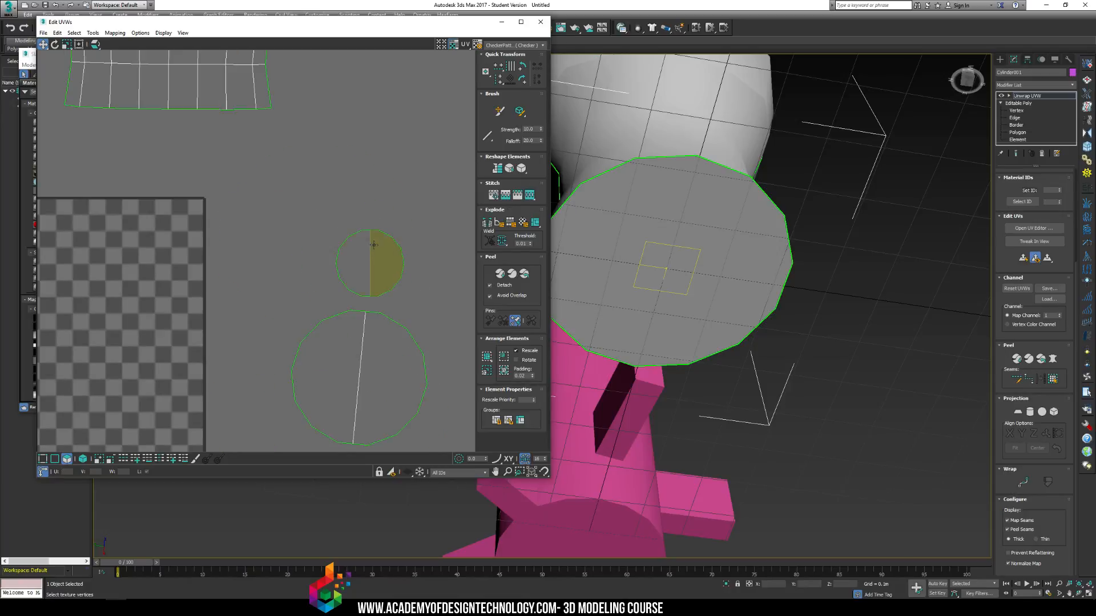
middle_click_drag(271, 172, 352, 238)
scroll(352, 238, "down", 4)
middle_click_drag(232, 159, 324, 259)
left_click_drag(171, 90, 435, 322)
left_click(533, 197)
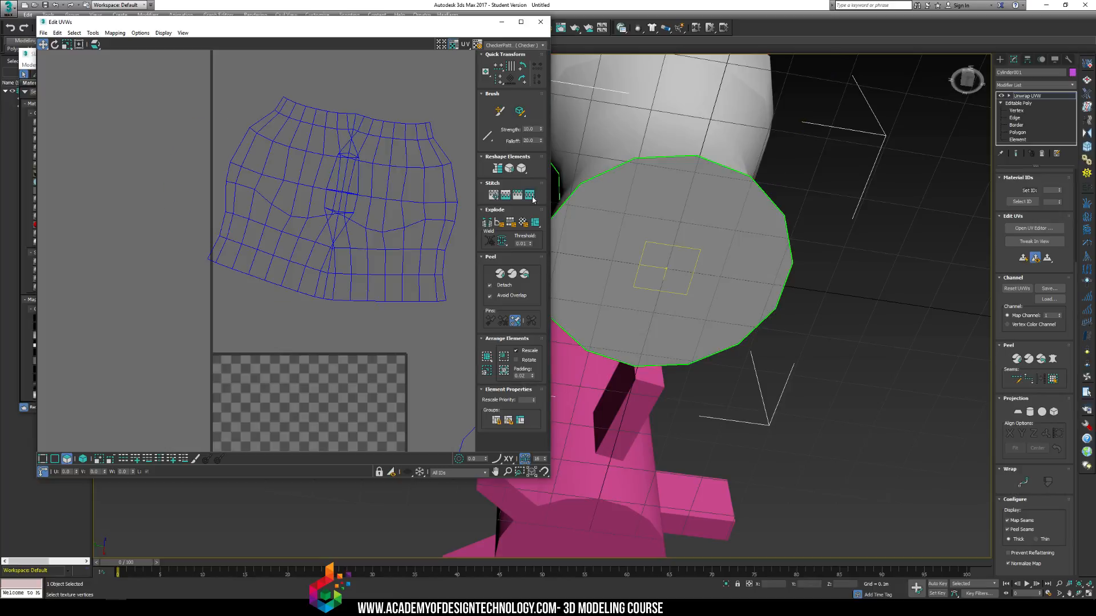
key("ctrl+z")
Select only the facing inner columns of the two body shells, try the custom stitch, and undo it.
left_click(294, 138)
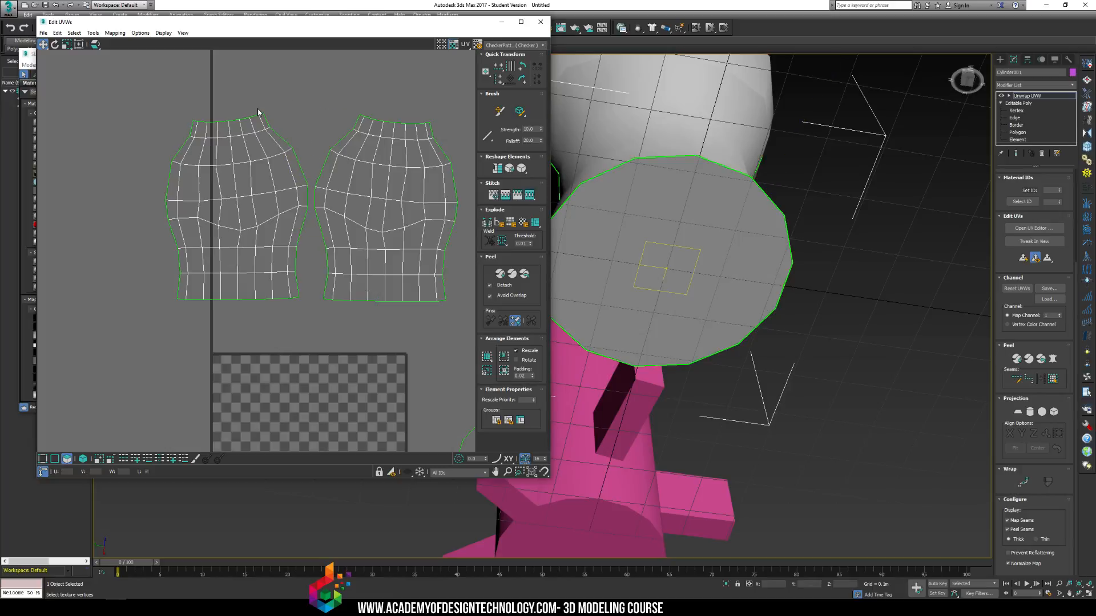
left_click_drag(246, 94, 354, 305)
left_click(529, 196)
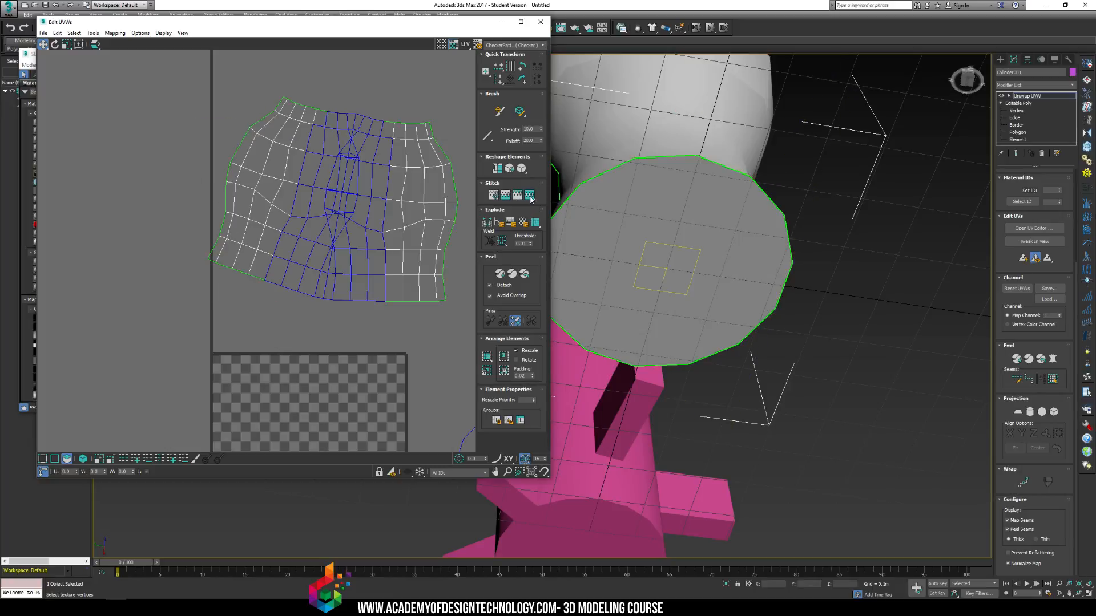
scroll(348, 147, "up", 5)
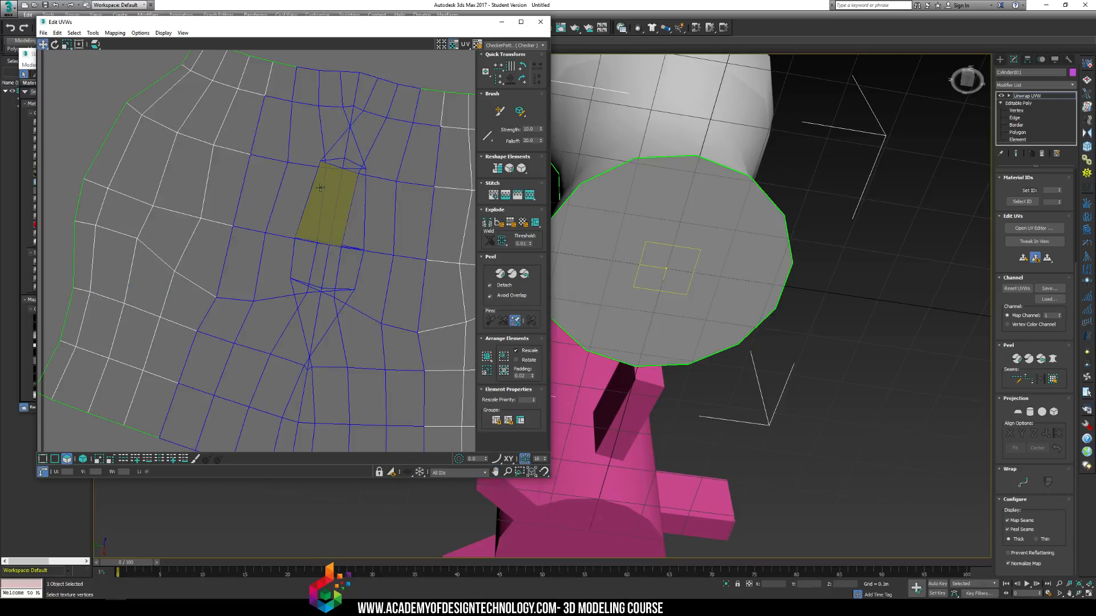
key("ctrl+z")
scroll(310, 196, "down", 8)
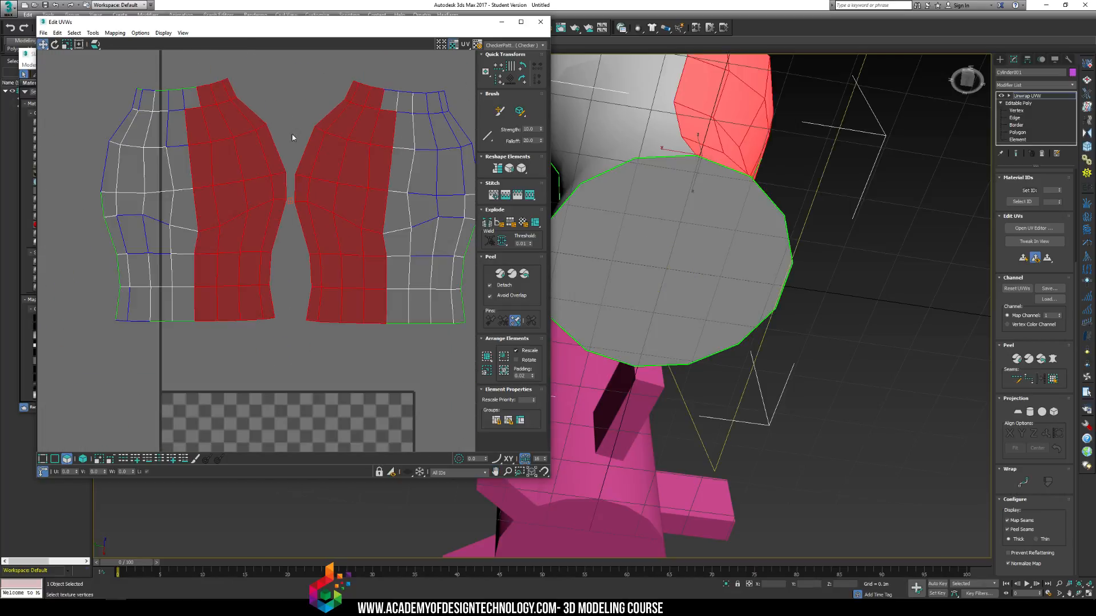
Stitch the selected inner faces of the two body shells to average and clear the selection.
left_click(510, 196)
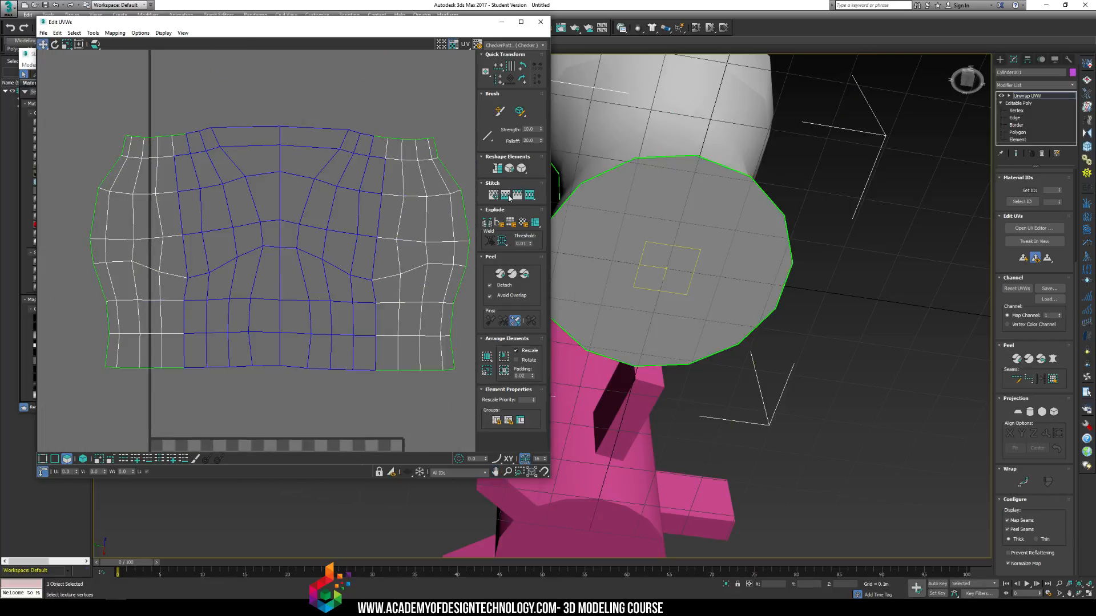
key("ctrl+z")
left_click(509, 195)
left_click(321, 110)
scroll(255, 257, "down", 3)
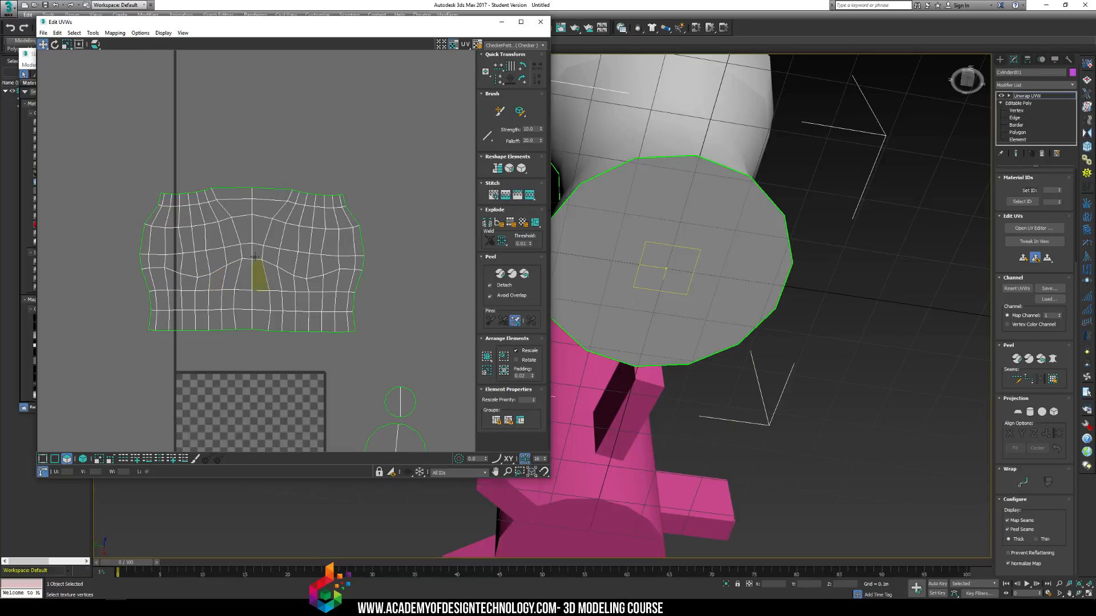
Preview the numbered Texture Checker on the bottle, switch back to CheckerPattern, and examine distortion along the stitched seam.
middle_click_drag(567, 238, 577, 171, "alt")
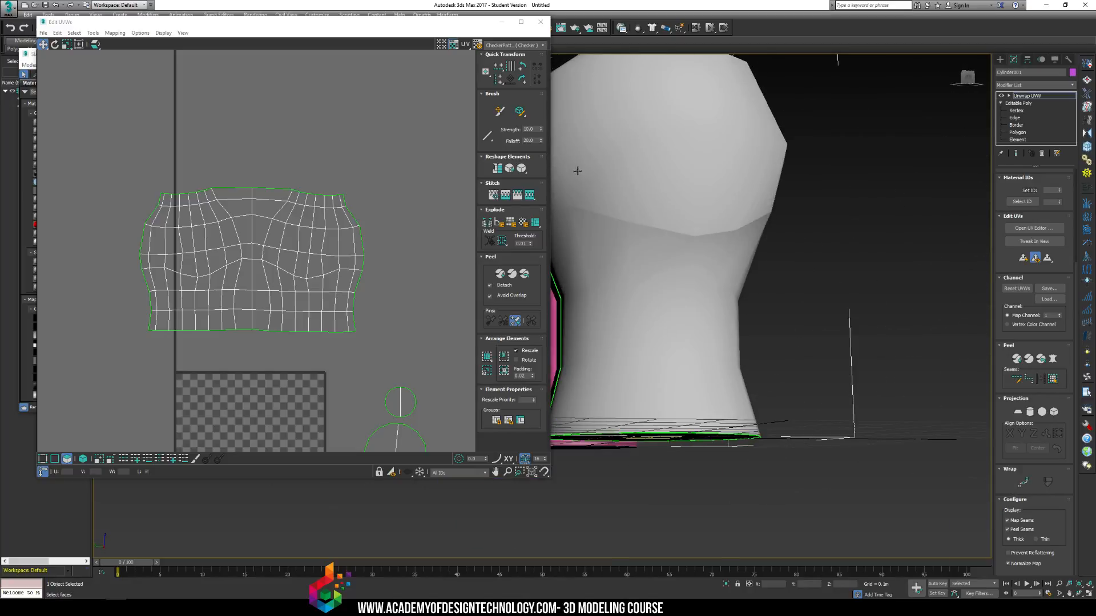
left_click(523, 45)
left_click(521, 60)
left_click(520, 45)
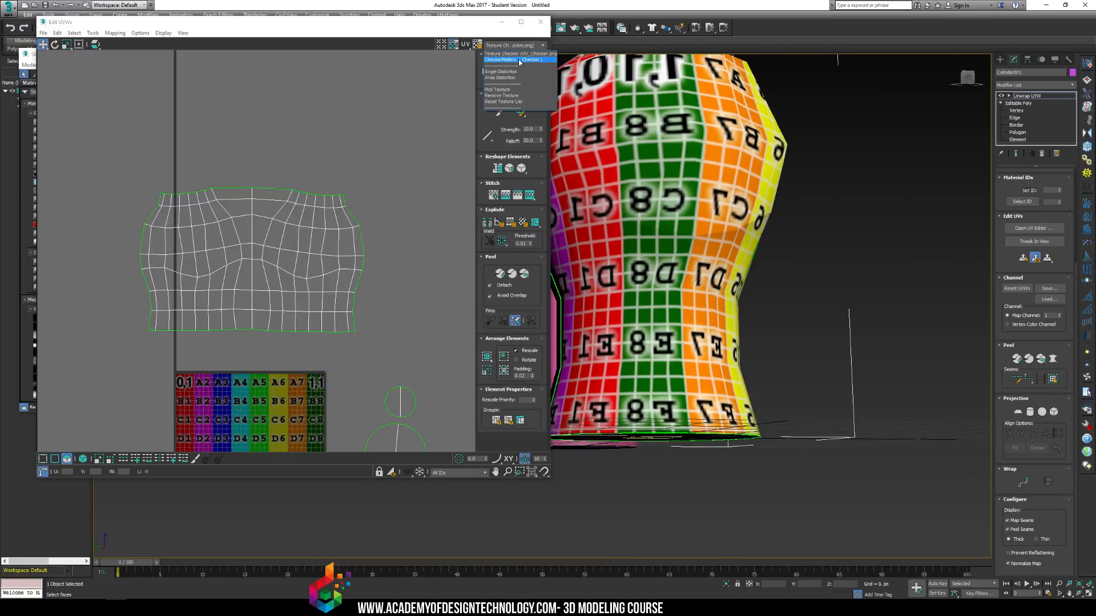
left_click(519, 52)
scroll(724, 177, "down", 4)
middle_click_drag(805, 173, 718, 165, "alt")
scroll(718, 166, "up", 4)
scroll(718, 166, "up", 3)
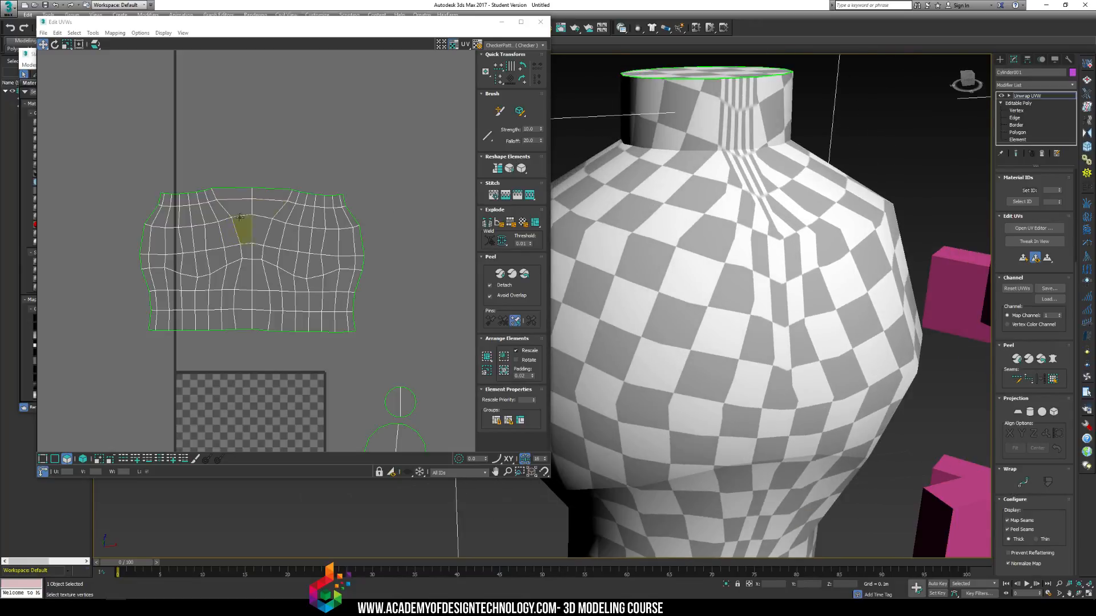
Relax the whole joined body shell by polygon angles and clear the selection.
left_click(243, 194)
left_click(237, 207)
left_click(266, 206)
left_click(271, 186)
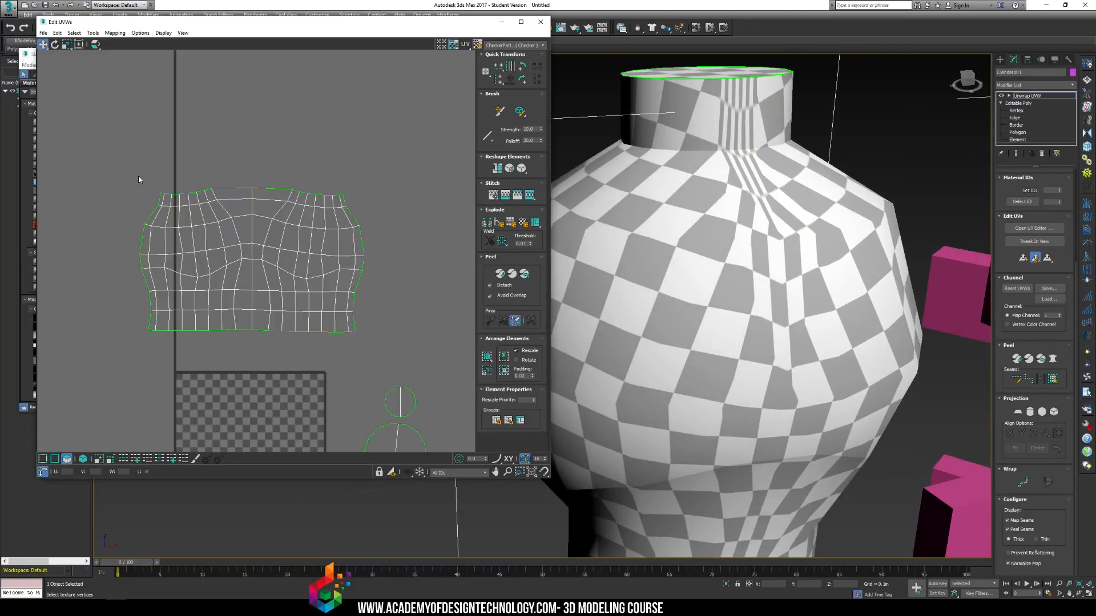
left_click_drag(138, 179, 389, 347)
middle_click_drag(336, 175, 340, 139)
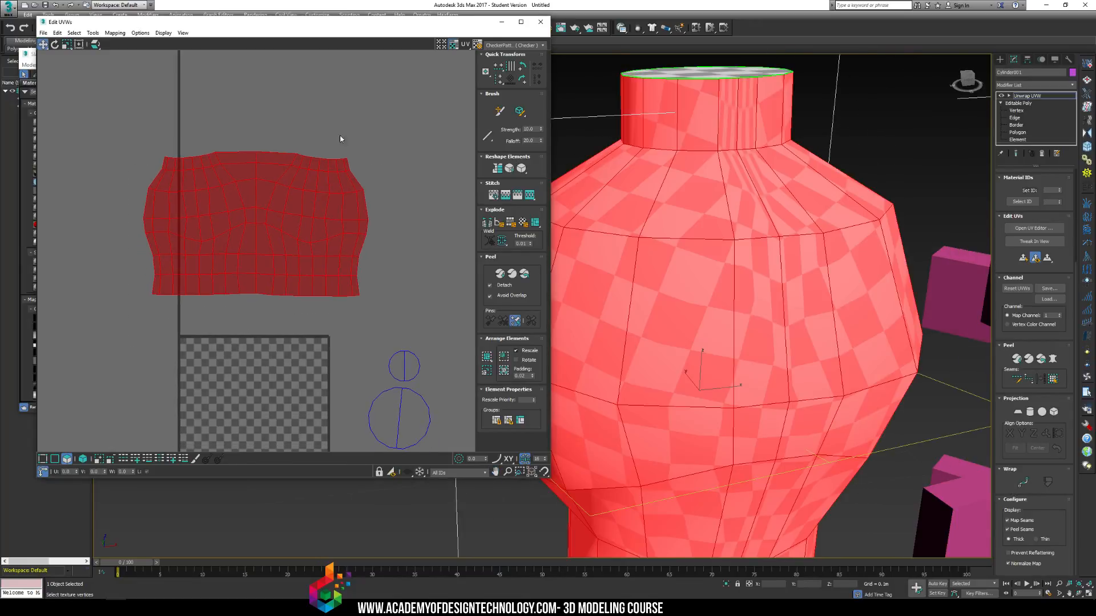
left_click(93, 33)
left_click(53, 178)
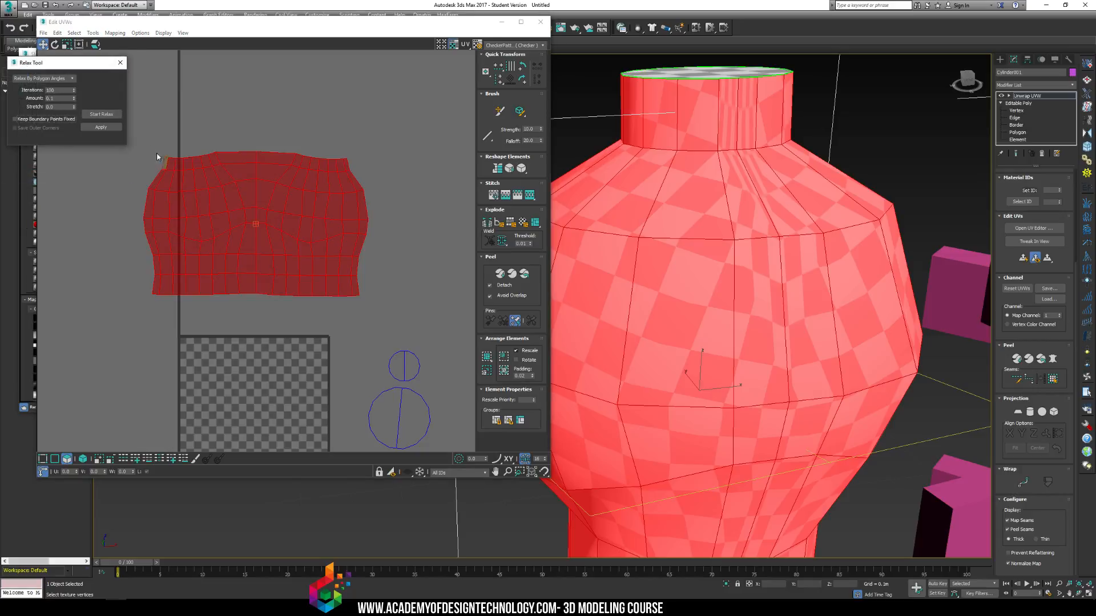
left_click(97, 115)
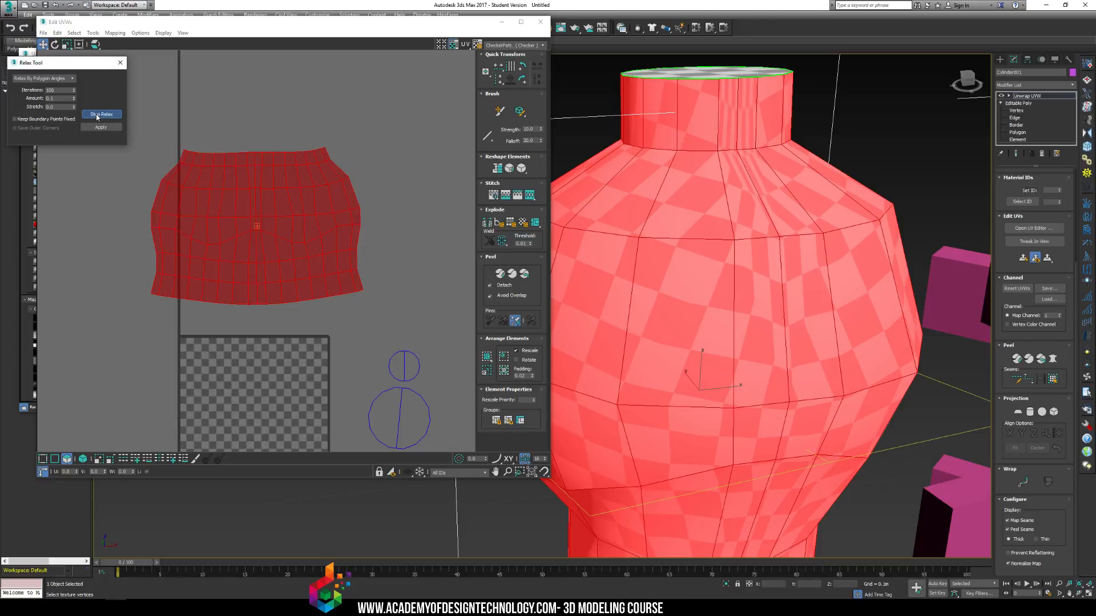
left_click(97, 117)
left_click(408, 160)
Try scaling down the row of neck faces at the upper edge of the body shell, undo it, and clear the selection.
scroll(802, 137, "down", 4)
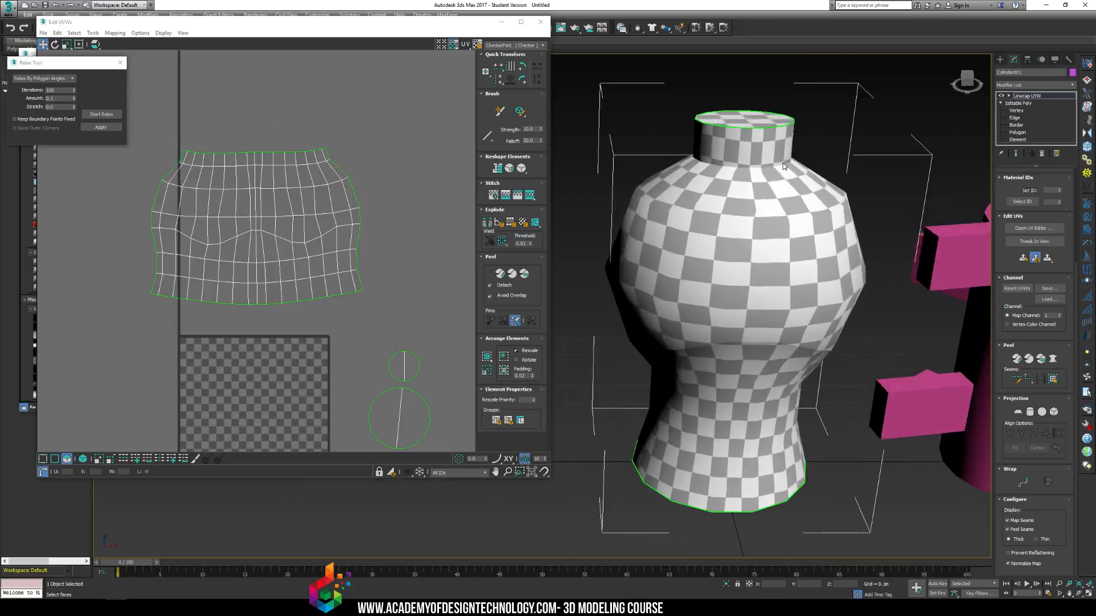
middle_click_drag(783, 167, 759, 158, "alt")
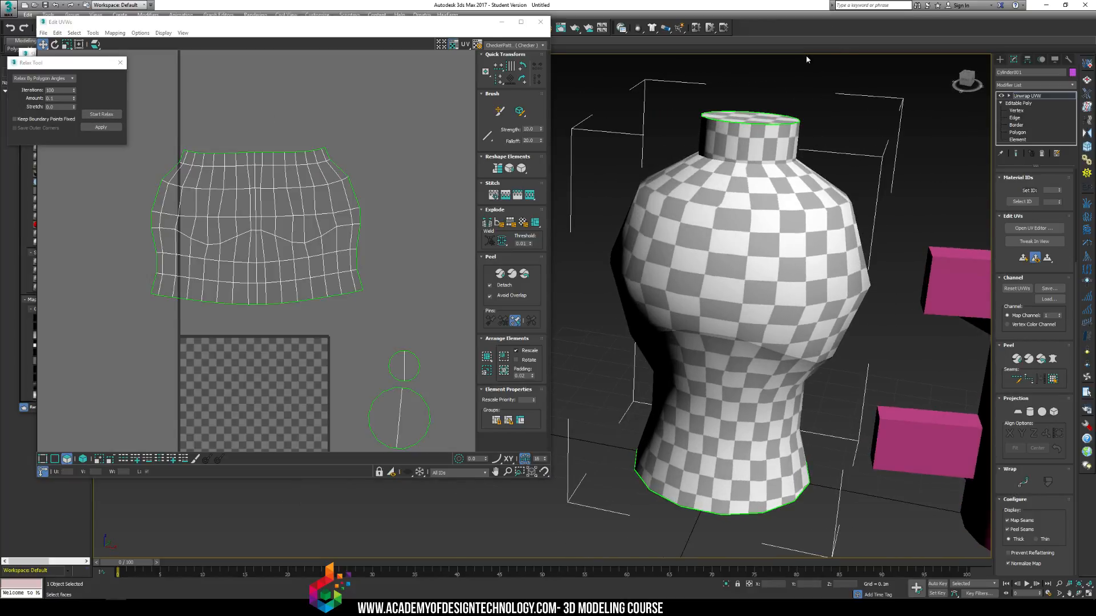
left_click(744, 143)
scroll(223, 150, "up", 3)
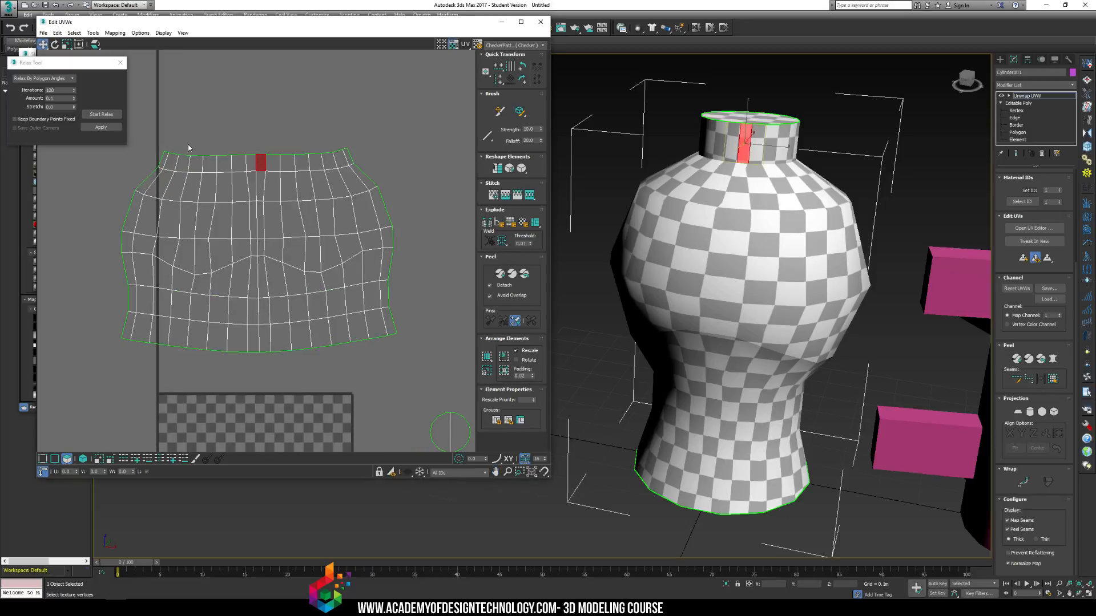
left_click_drag(168, 155, 423, 168)
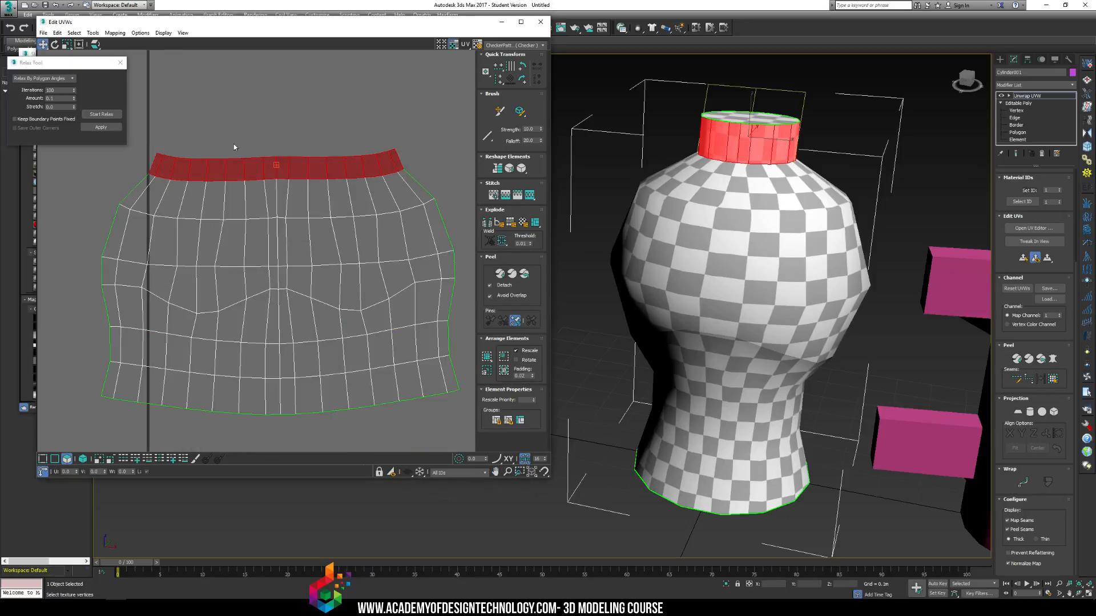
left_click(67, 44)
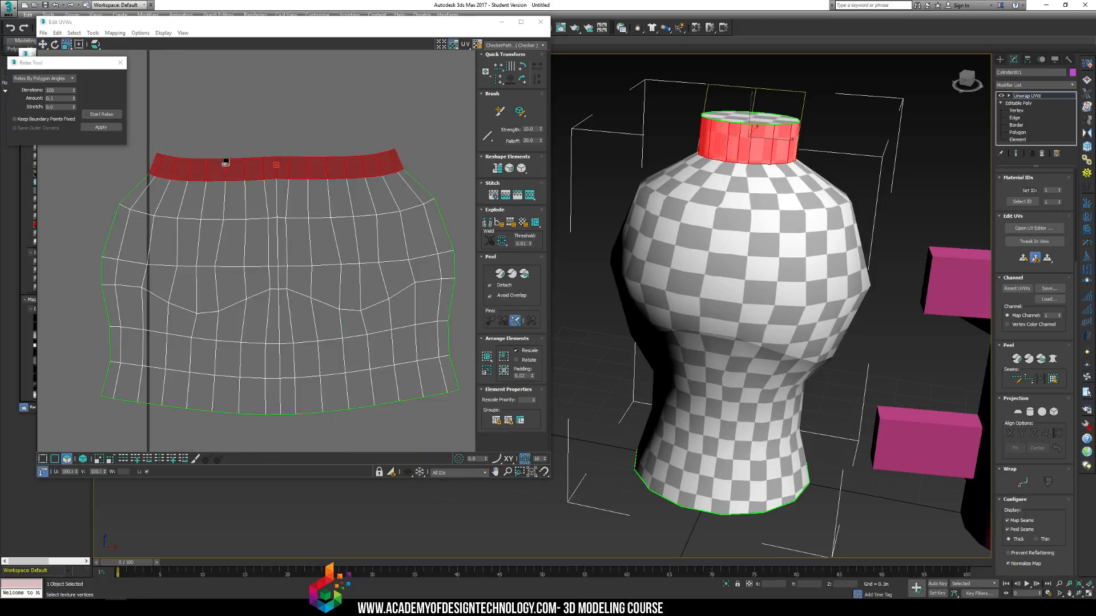
mouse_move(228, 169)
left_mouse_down()
mouse_move(296, 171)
mouse_move(224, 174)
left_mouse_up()
middle_click_drag(844, 191, 710, 193, "alt")
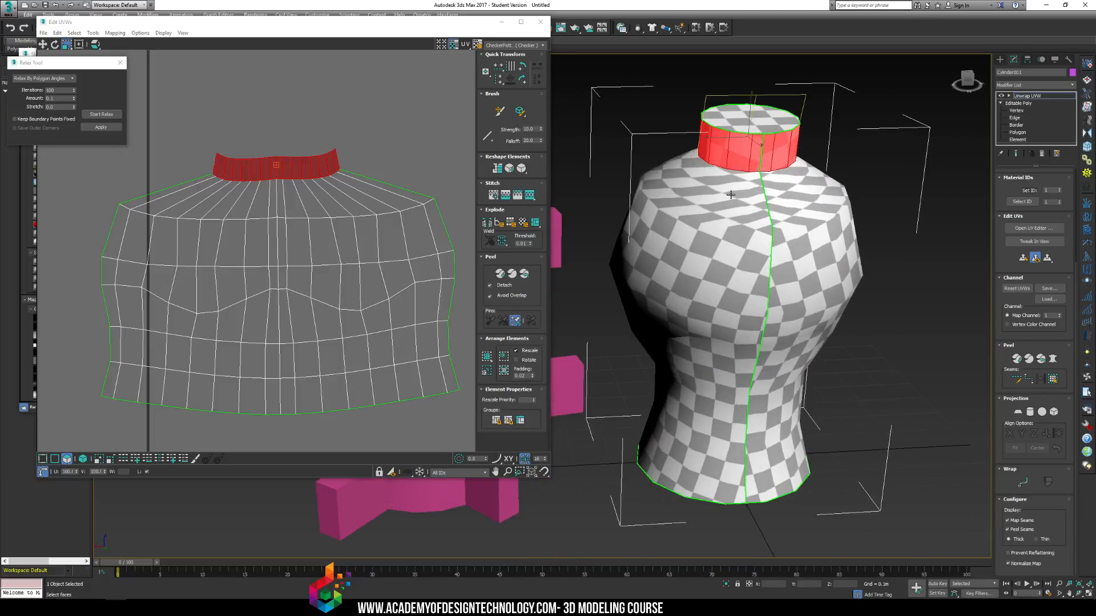
key("ctrl+z")
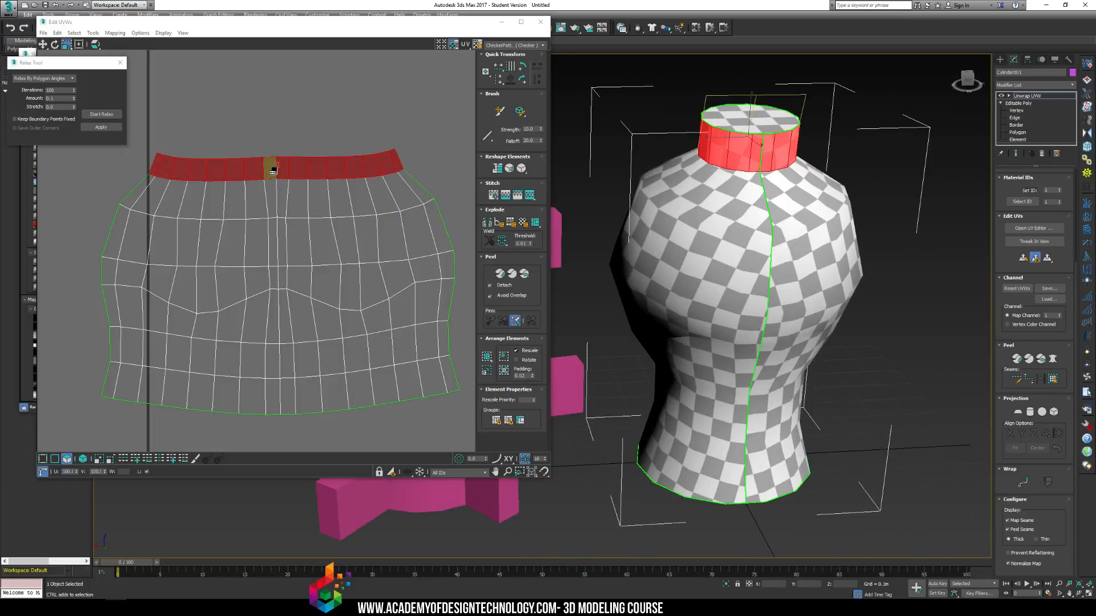
left_click(323, 134)
Break the row of neck faces off the body shell and move the strip slightly above it.
scroll(299, 237, "down", 4)
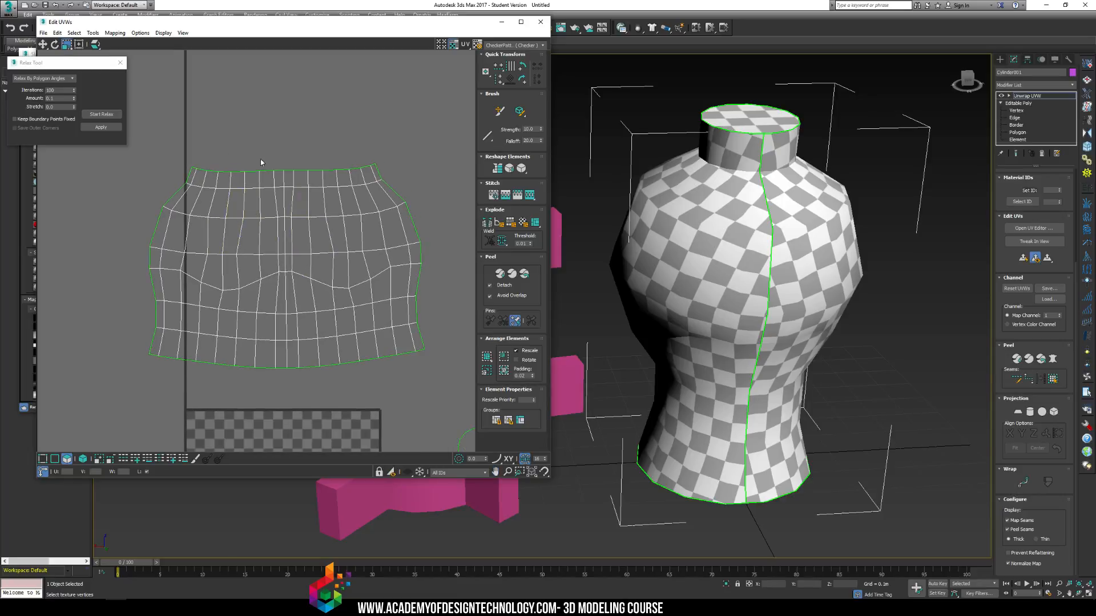
scroll(271, 162, "down", 2)
left_click_drag(201, 133, 389, 164)
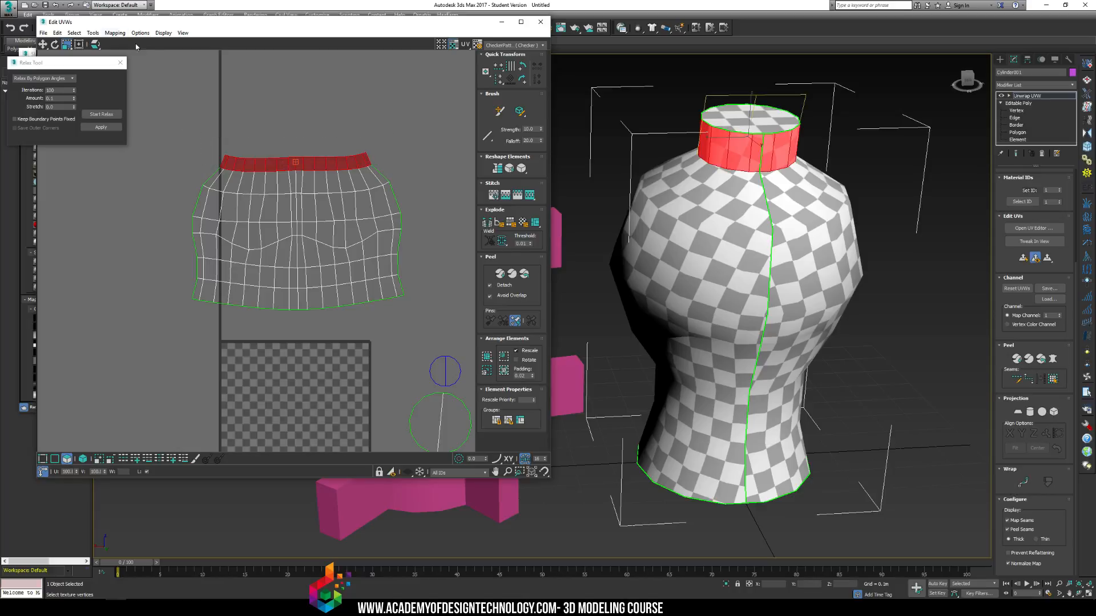
left_click(93, 33)
left_click(39, 118)
left_click(43, 43)
left_click_drag(249, 164, 250, 141)
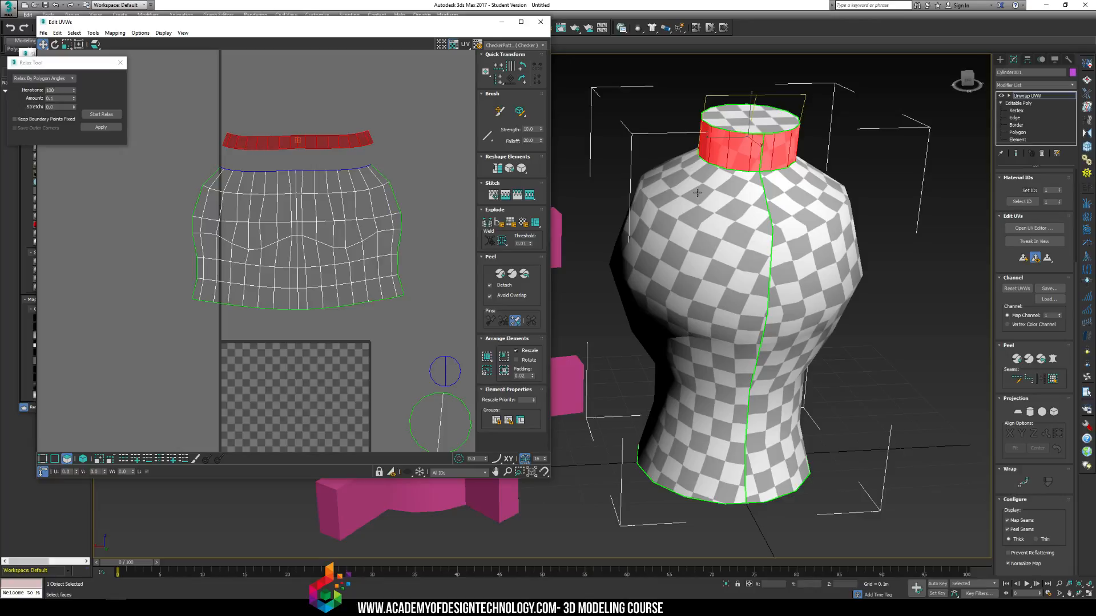
Select all faces of the body shell without the neck strip and relax it by polygon angles.
middle_click_drag(764, 223, 770, 198, "alt")
middle_click_drag(794, 250, 675, 302, "alt")
middle_click_drag(343, 204, 312, 218)
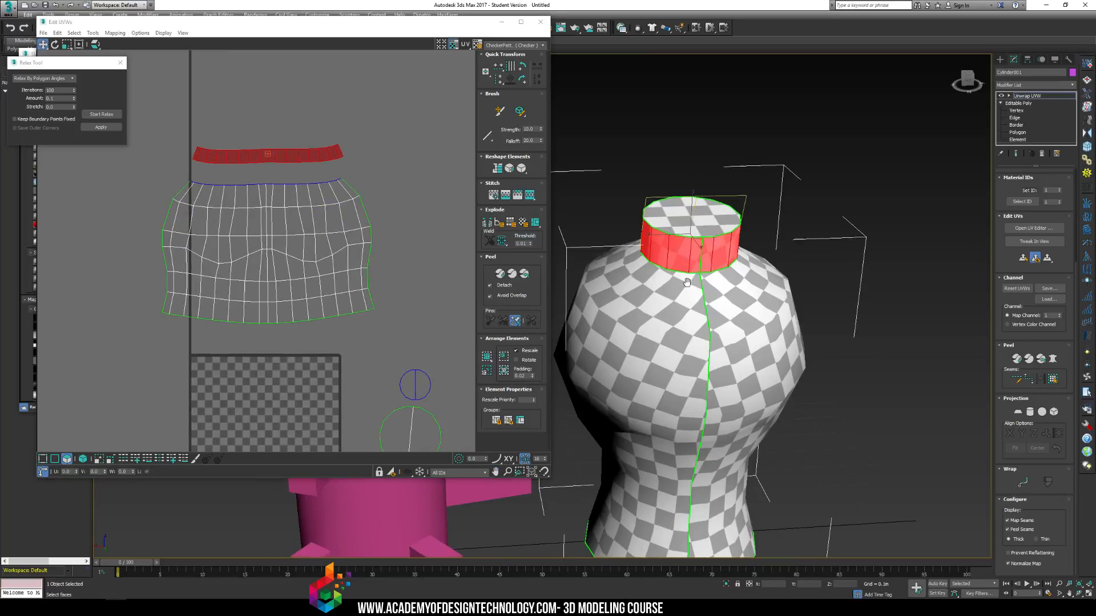
middle_click_drag(662, 291, 674, 247, "alt")
left_click(675, 249)
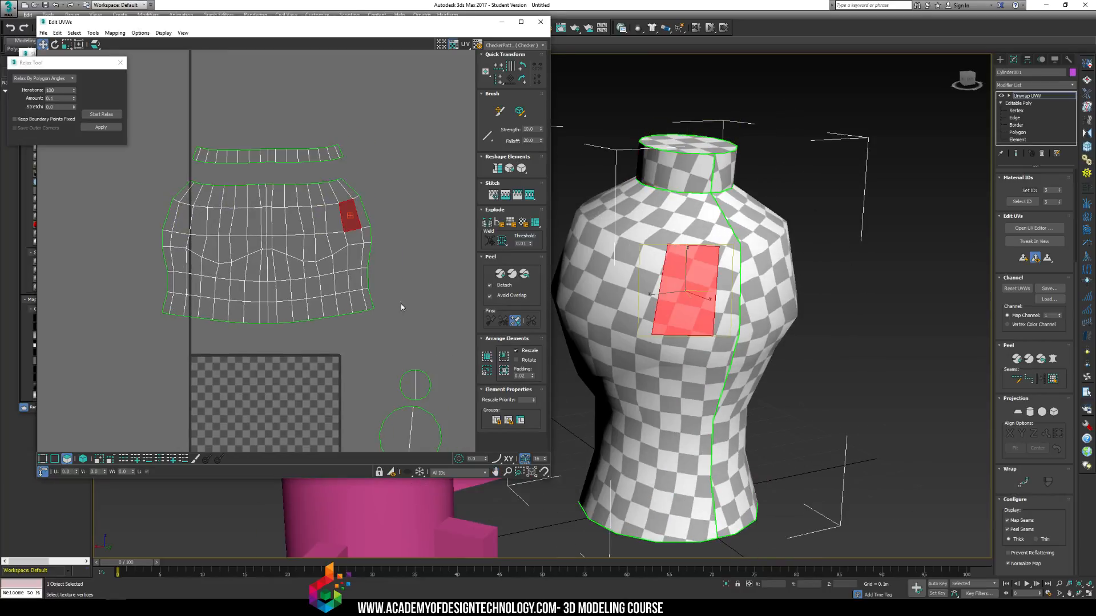
left_click_drag(400, 303, 145, 173)
left_click(102, 114)
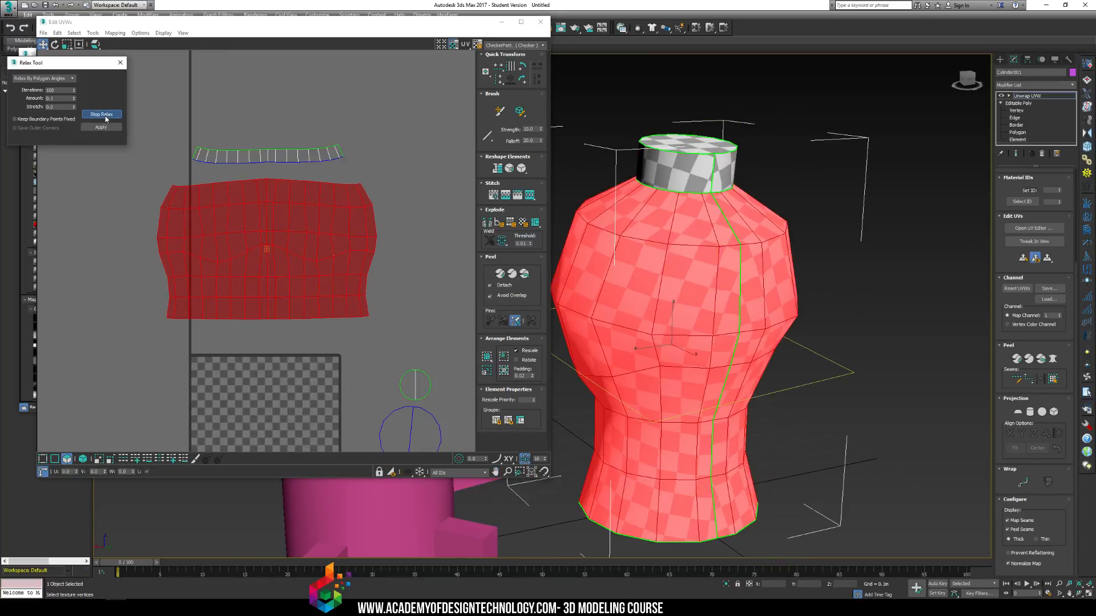
left_click(102, 114)
Relax the separate neck strip by polygon angles and clear the selection.
middle_click_drag(728, 230, 676, 260, "alt")
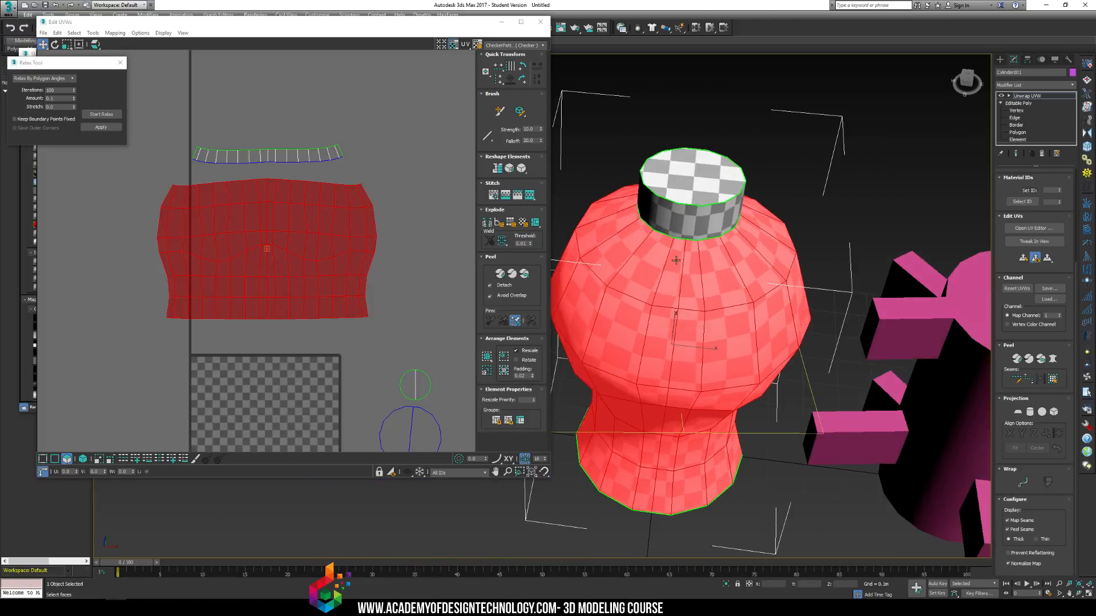
left_click_drag(166, 166, 406, 142)
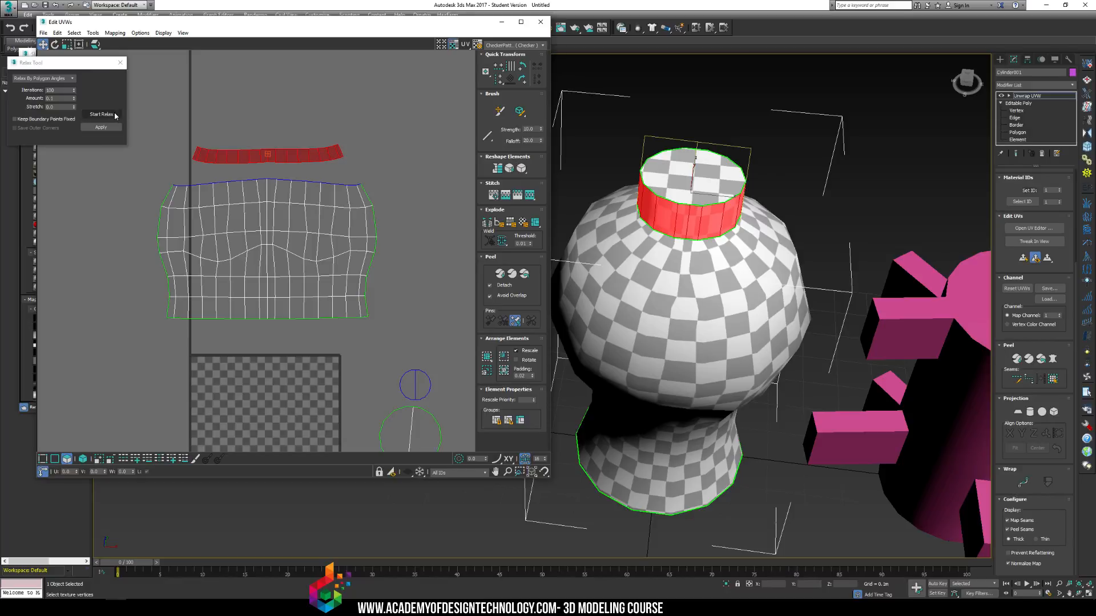
left_click(115, 116)
left_click(113, 116)
left_click(294, 165)
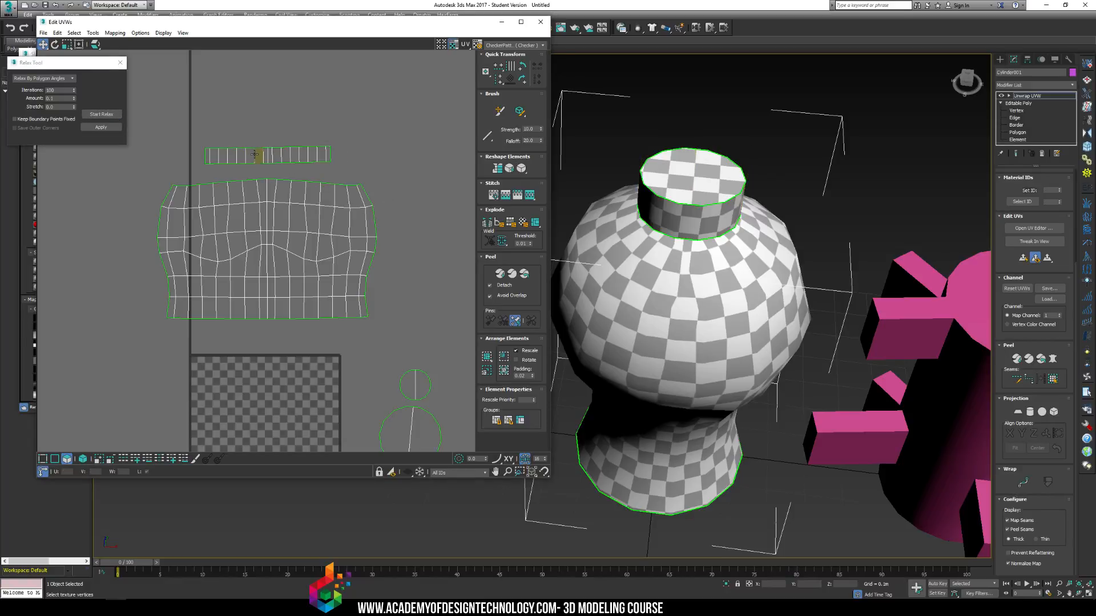
Switch to the Editable Poly's vertex level, return to the Unwrap UVW modifier, and reopen the UV editor.
middle_click_drag(685, 228, 512, 189, "alt")
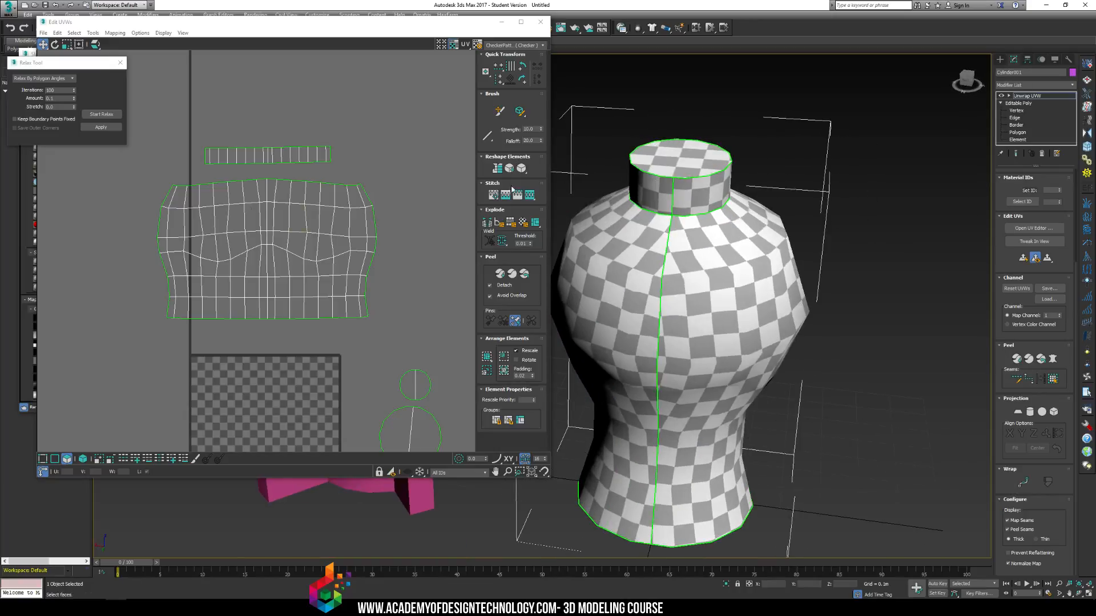
left_click(1012, 112)
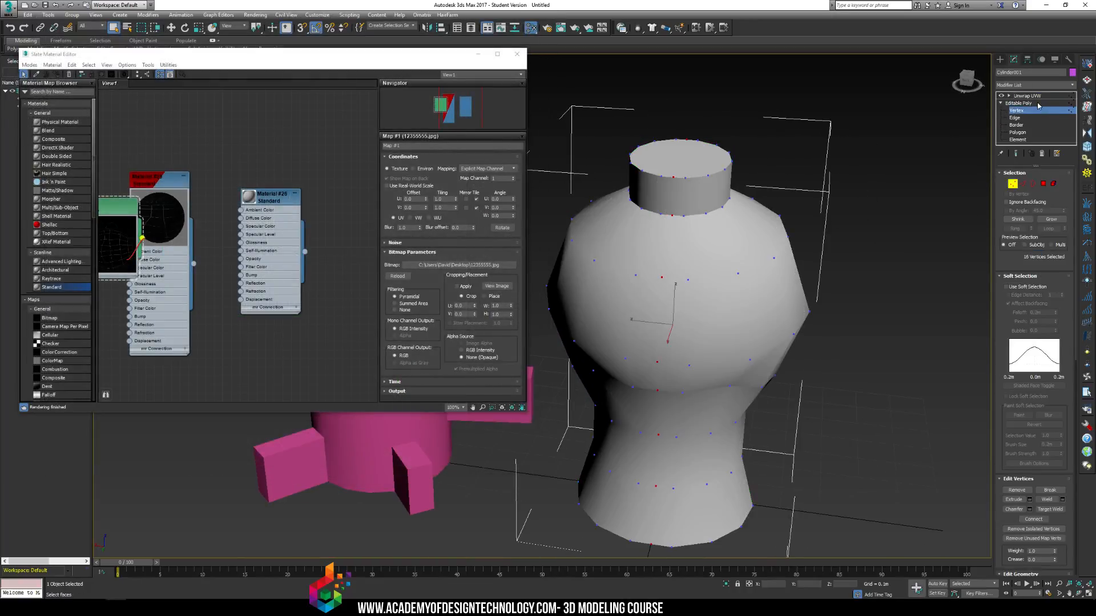
left_click(1038, 103)
left_click(1027, 96)
left_click(1033, 227)
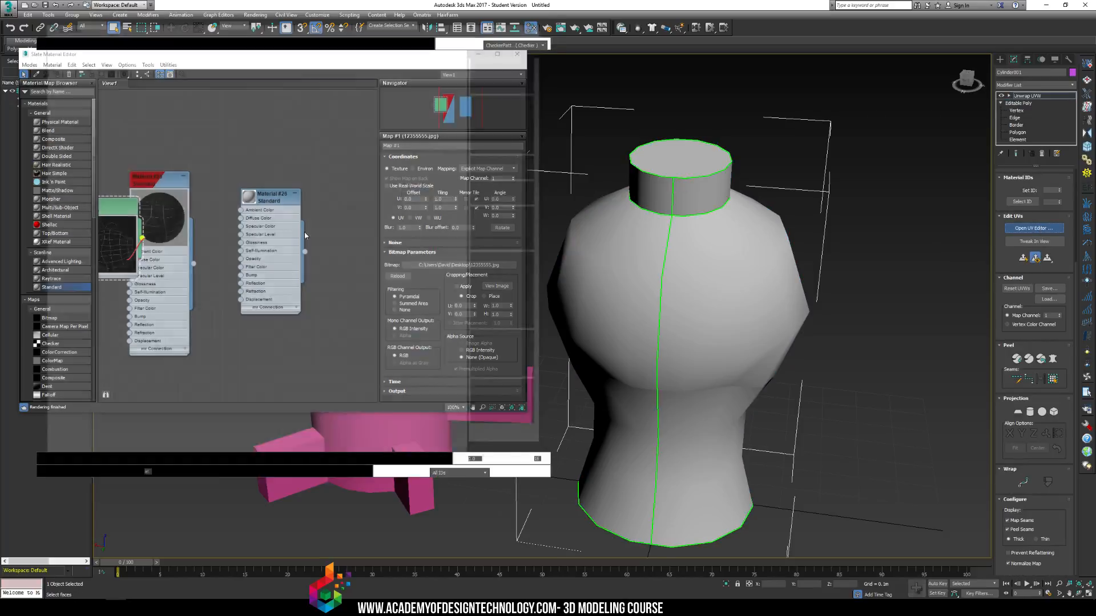
scroll(287, 190, "down", 2)
middle_click_drag(244, 208, 216, 193)
scroll(216, 191, "down", 1)
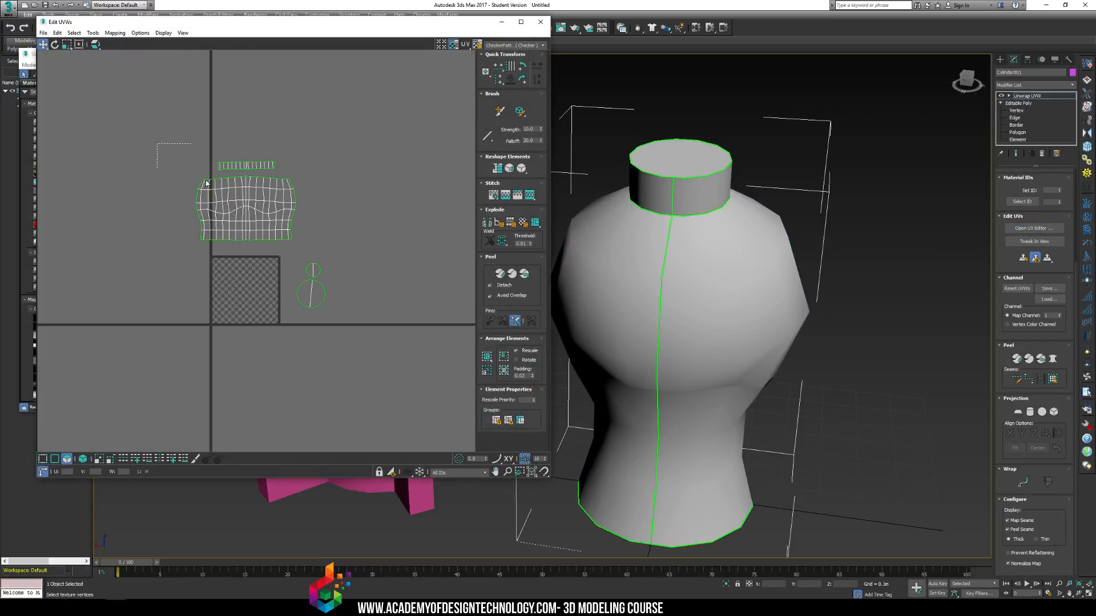
Select the two faces on either side of the bottle's open seam to locate them in the UV layout.
key("ctrl+a")
scroll(253, 212, "up", 4)
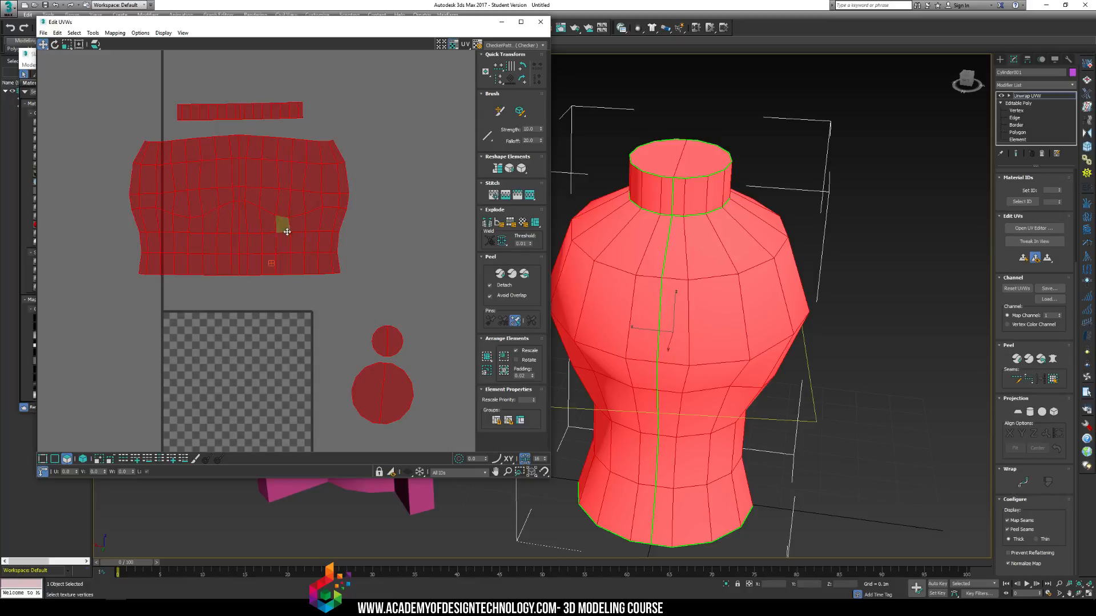
key("ctrl+d")
scroll(231, 169, "up", 3)
left_click(256, 169)
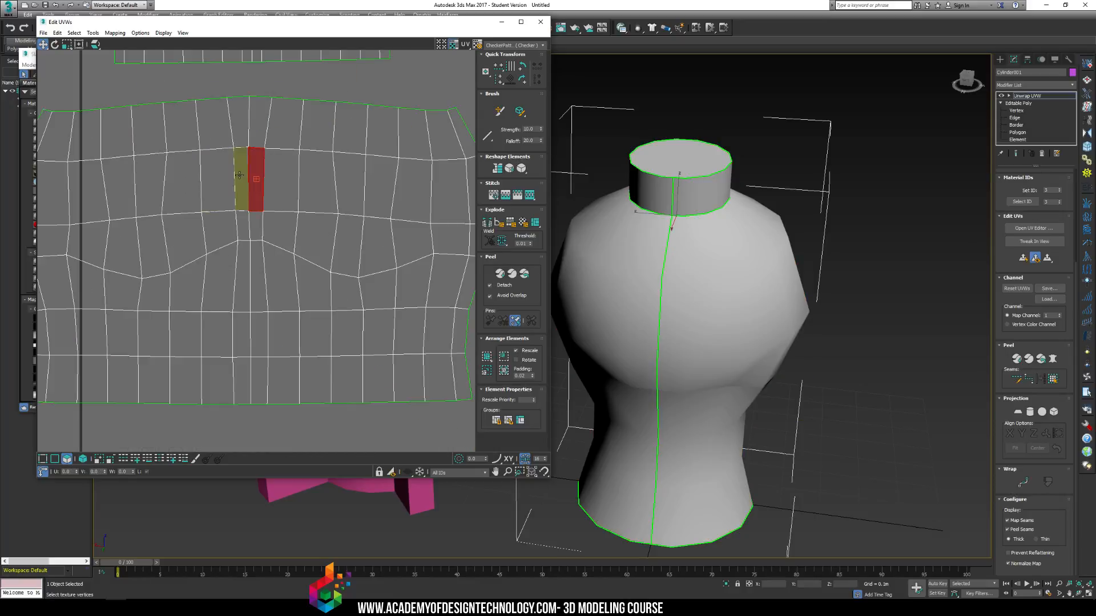
left_click(678, 299)
left_click(642, 320, "ctrl")
scroll(342, 245, "down", 2)
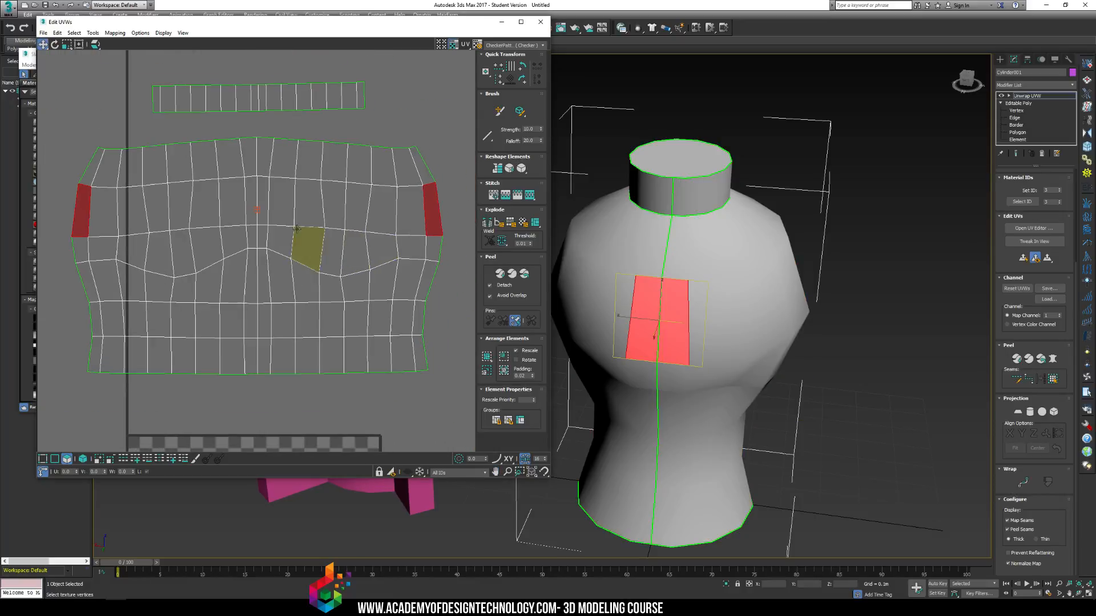
Select a row of upper-body faces across the stitched centre seam to compare their positions on the bottle and in the layout.
left_click(282, 186)
left_click(262, 193)
middle_click_drag(799, 251, 660, 228, "alt")
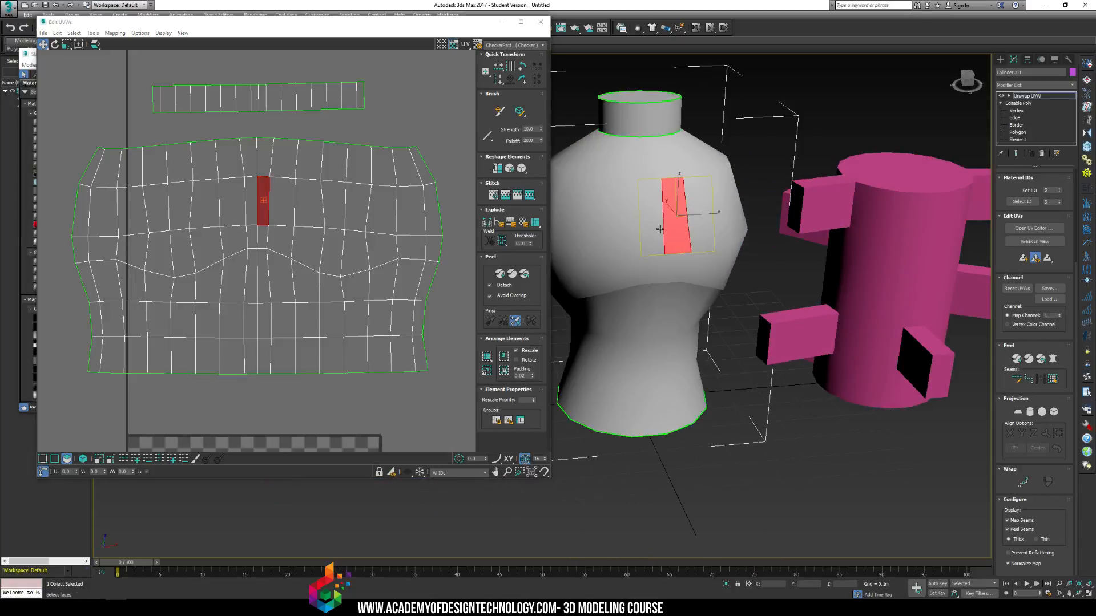
left_click(710, 217, "ctrl")
left_click(653, 214, "ctrl")
left_click(607, 221, "ctrl")
left_click(585, 221, "ctrl")
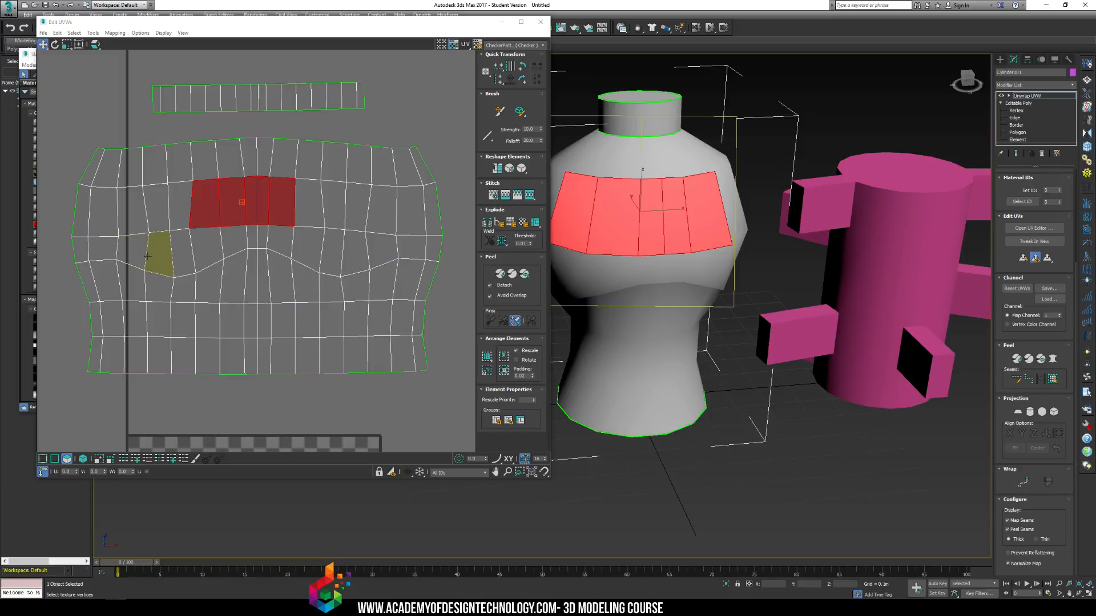
Select single faces along both outer sides of the body shell to check which open edges match.
left_click(83, 213)
left_click(80, 253)
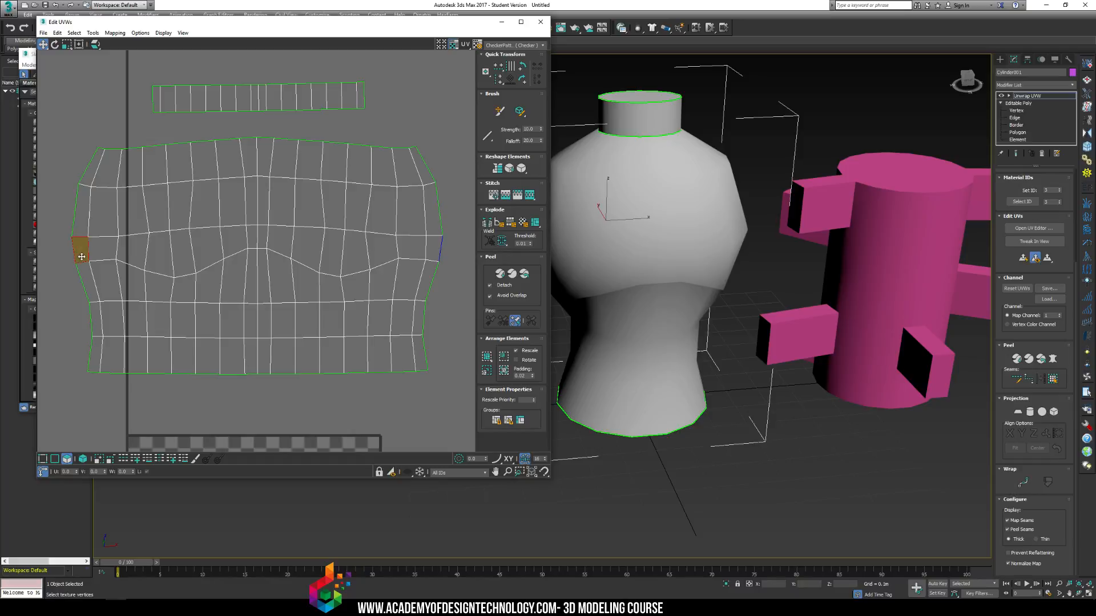
left_click(75, 220)
left_click(74, 245)
left_click(432, 229)
left_click(433, 248)
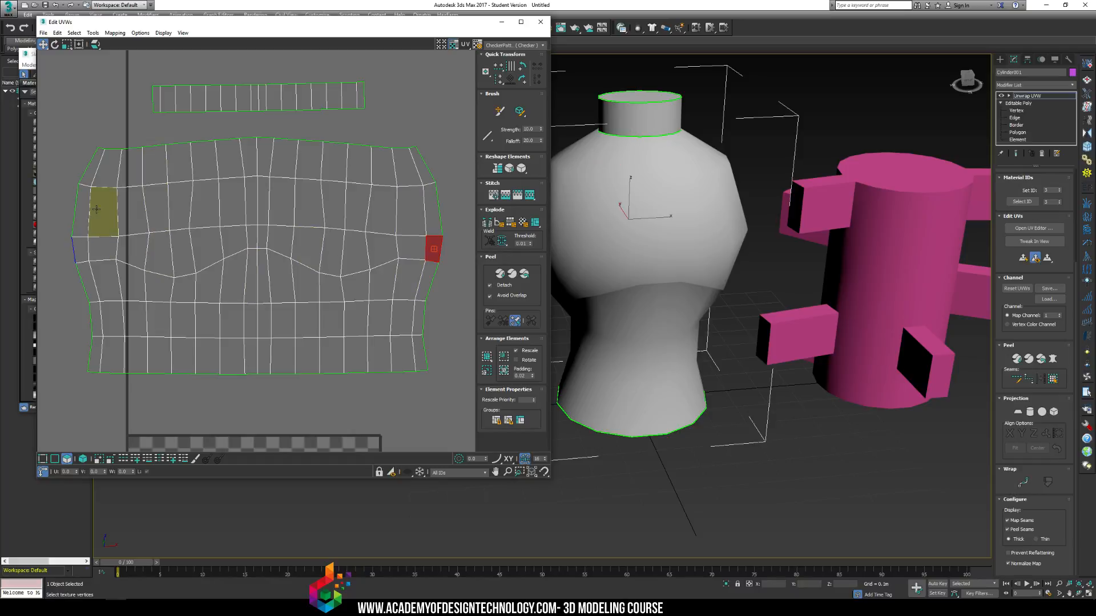
Select all UV shells, enable rotation for arranging, and pack them into the tile with Pack Normalize.
scroll(340, 186, "down", 2)
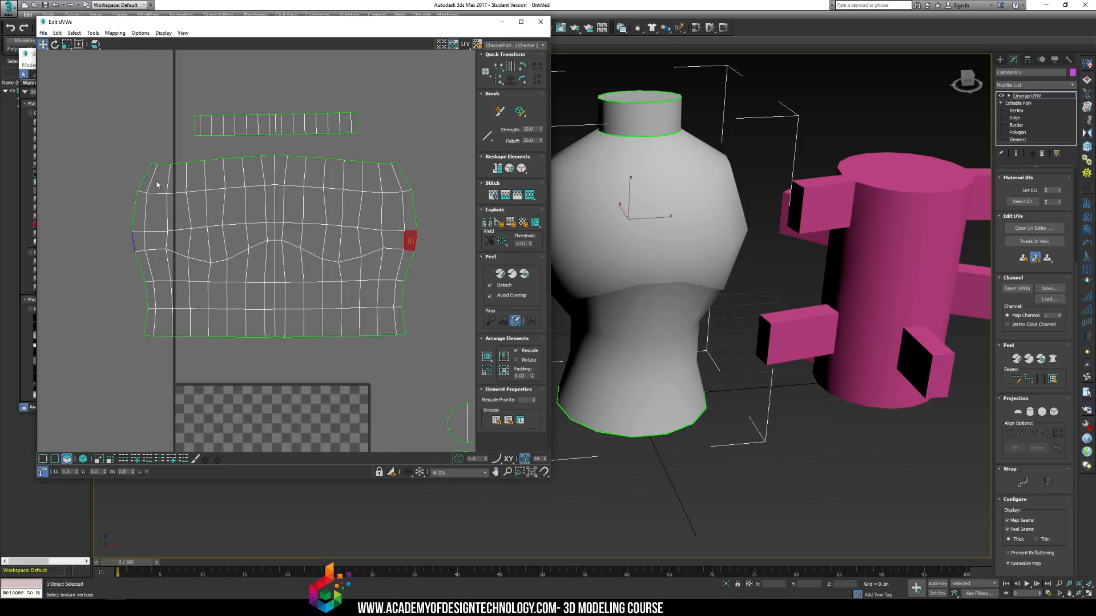
left_click_drag(130, 155, 386, 336)
scroll(271, 290, "down", 2)
middle_click_drag(225, 230, 217, 149)
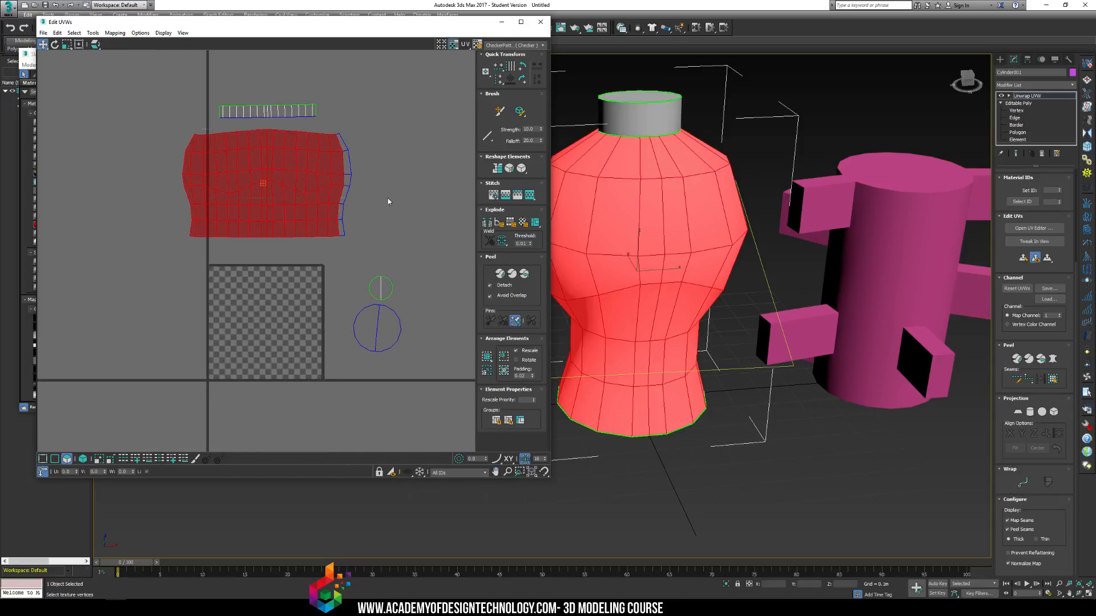
key("ctrl+a")
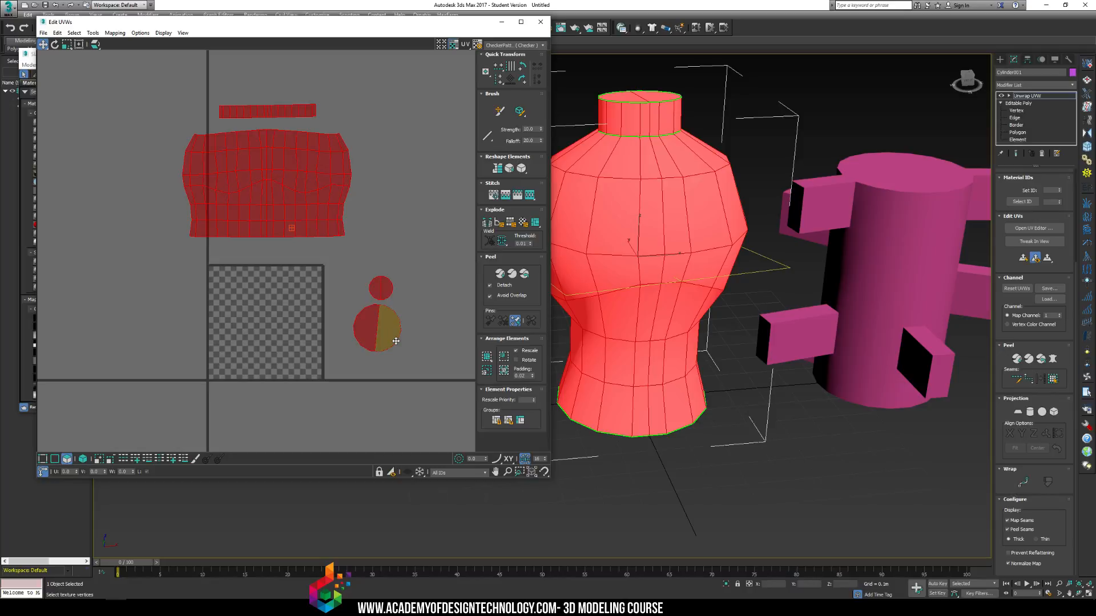
left_click(516, 360)
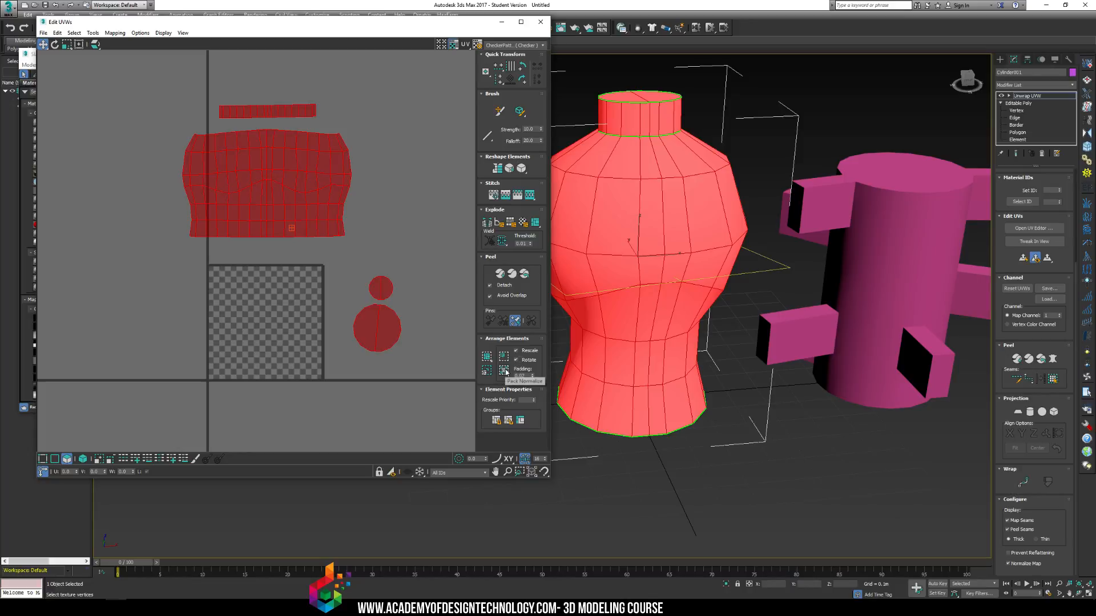
left_click(505, 371)
left_click(285, 308)
middle_click_drag(279, 300, 287, 223)
scroll(301, 216, "up", 5)
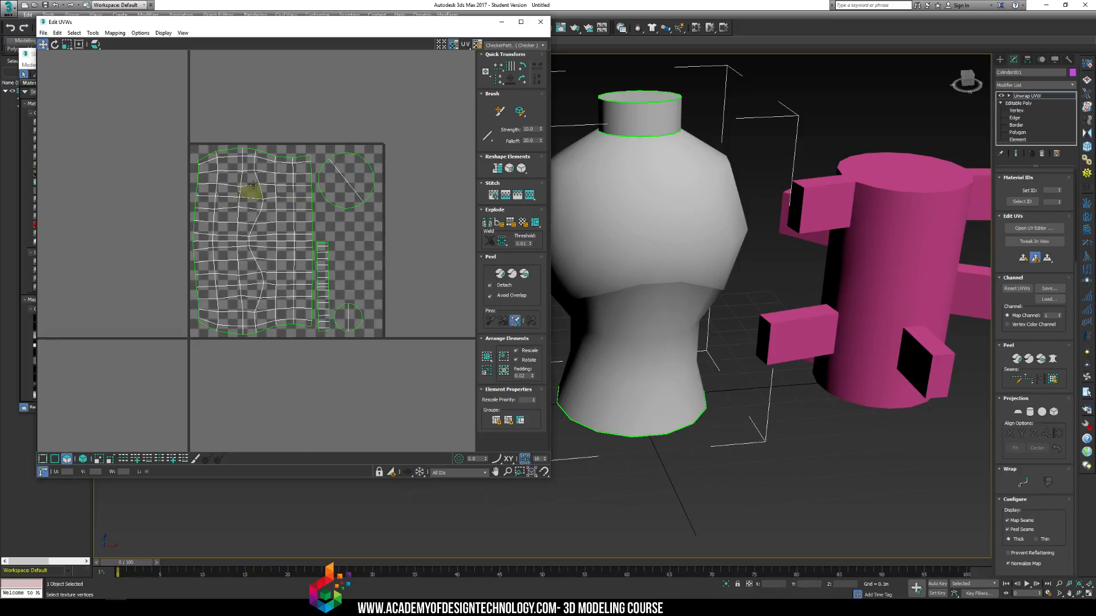
Rotate the whole packed UV layout a quarter turn and nudge it upward within the checker tile.
left_click_drag(168, 119, 395, 360)
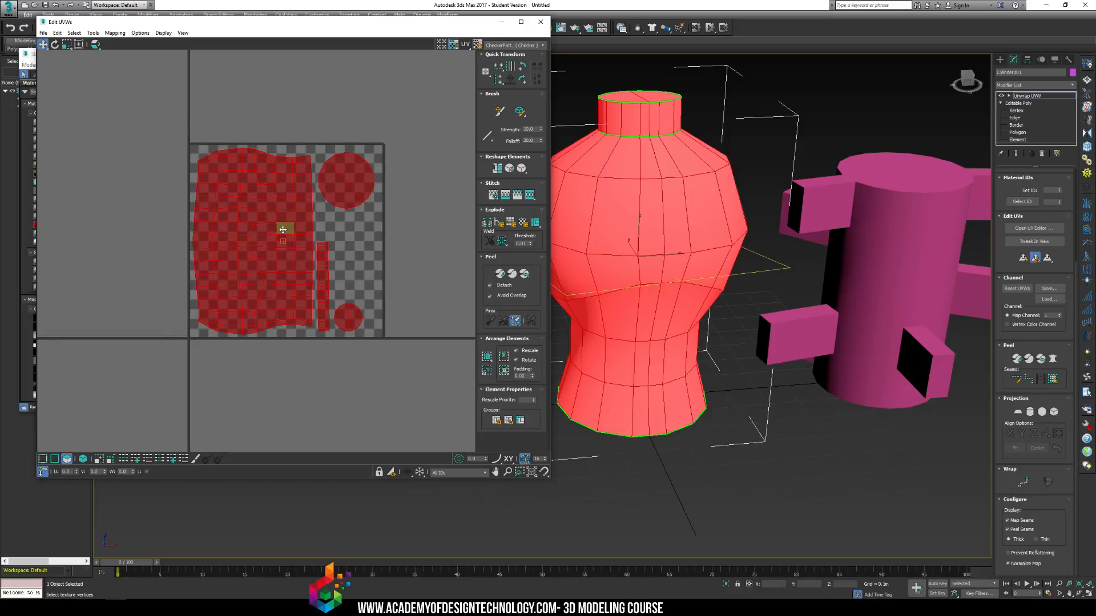
left_click(55, 44)
left_click_drag(249, 166, 318, 225)
left_click(43, 44)
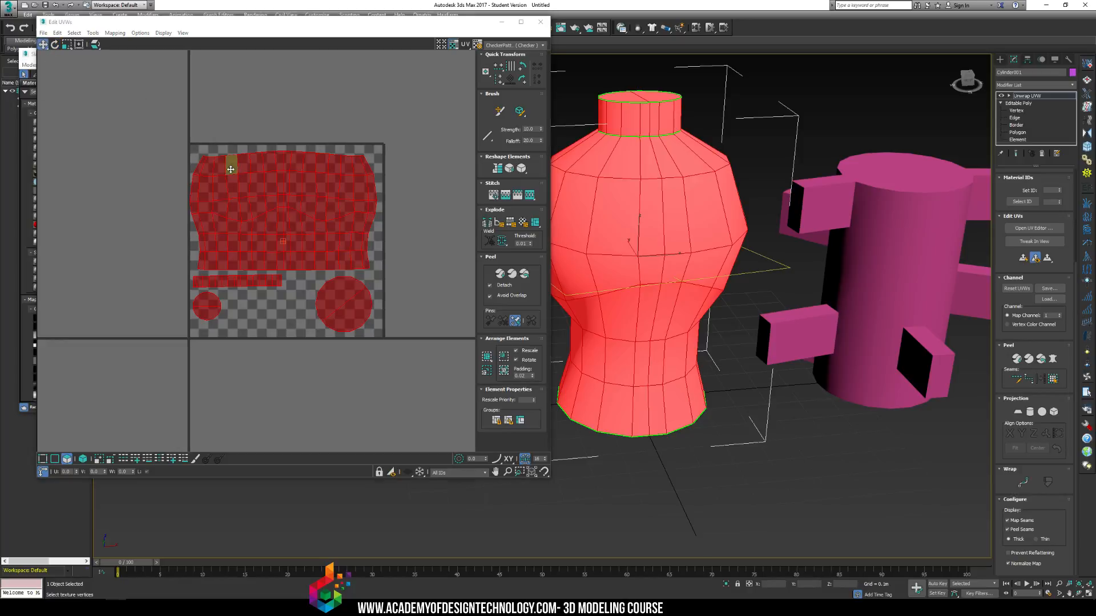
left_click_drag(235, 169, 238, 163)
left_click(268, 122)
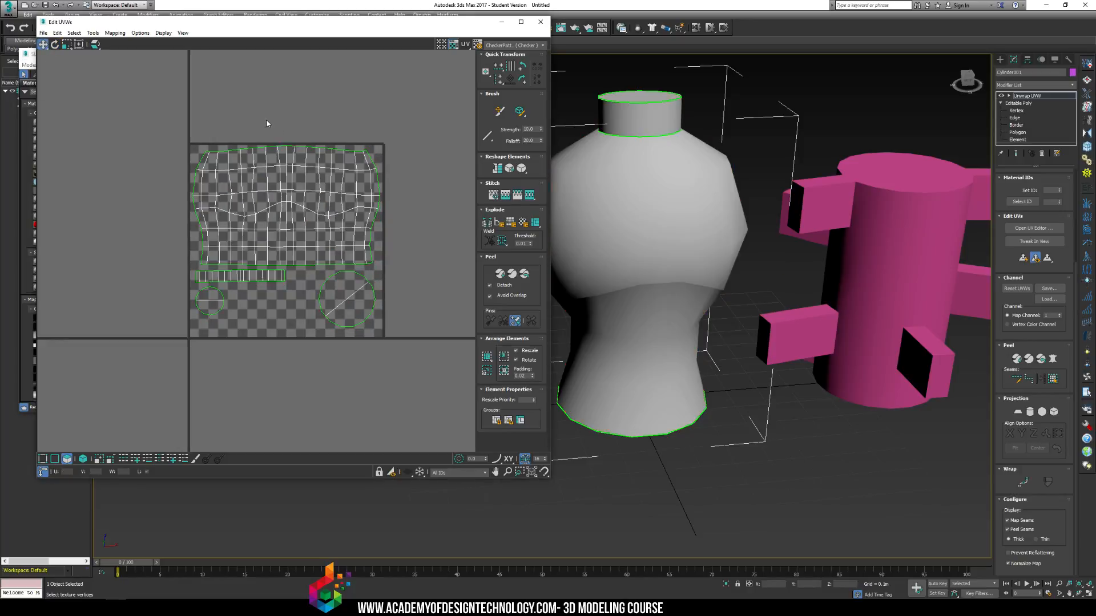
Select the body shell's middle face rows, and undo the selections, move and rotation back to the packed layout.
scroll(303, 203, "up", 2)
left_click_drag(117, 170, 438, 223)
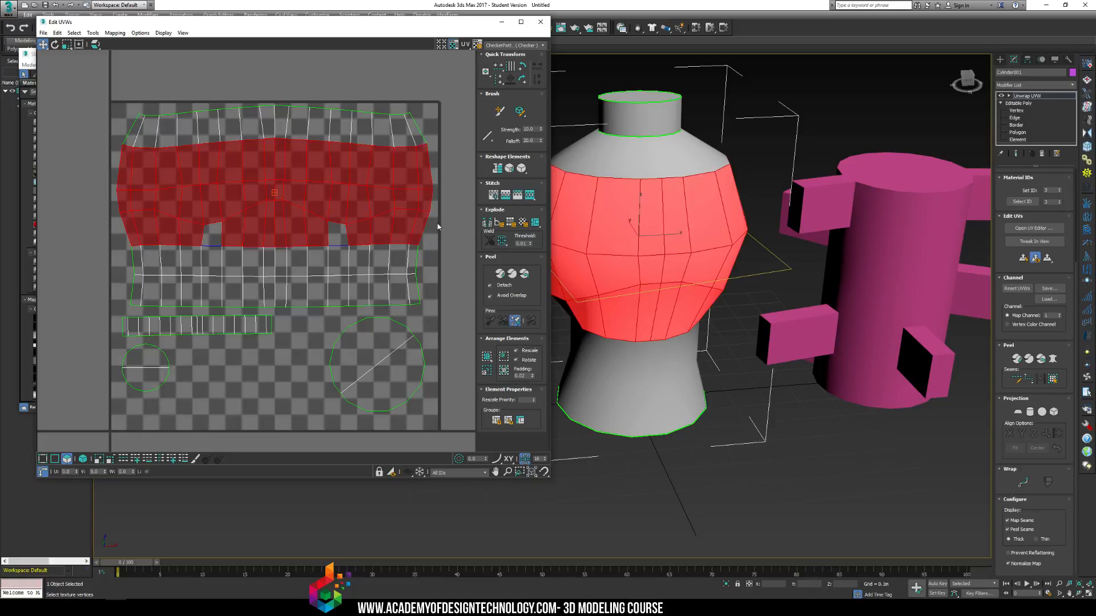
key("ctrl+z")
key("ctrl+z")
key("ctrl+z")
key("ctrl+z")
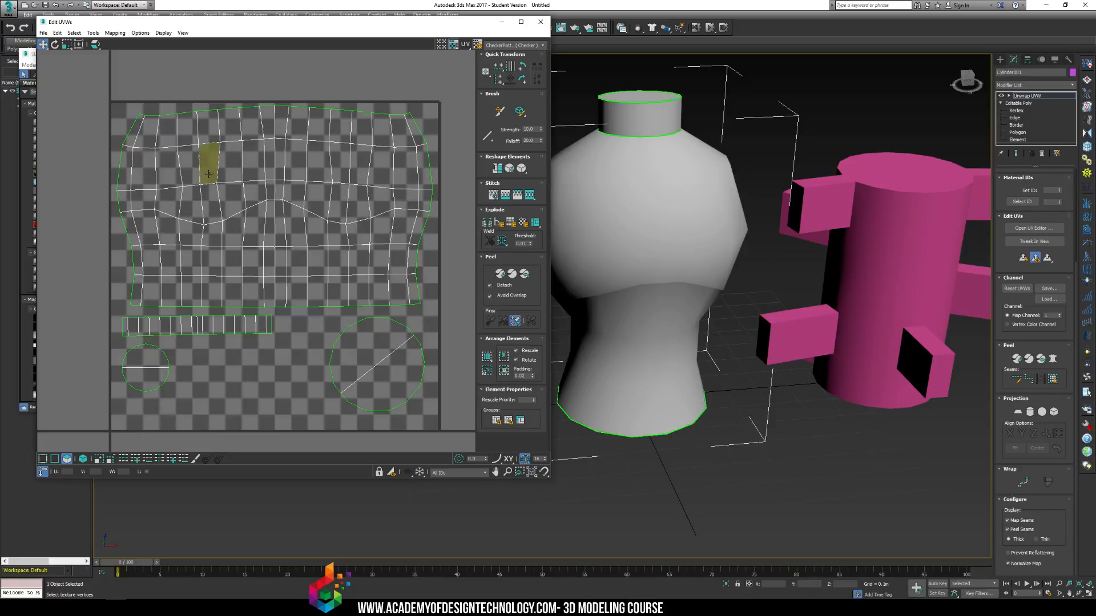
key("ctrl+z")
key("ctrl+z")
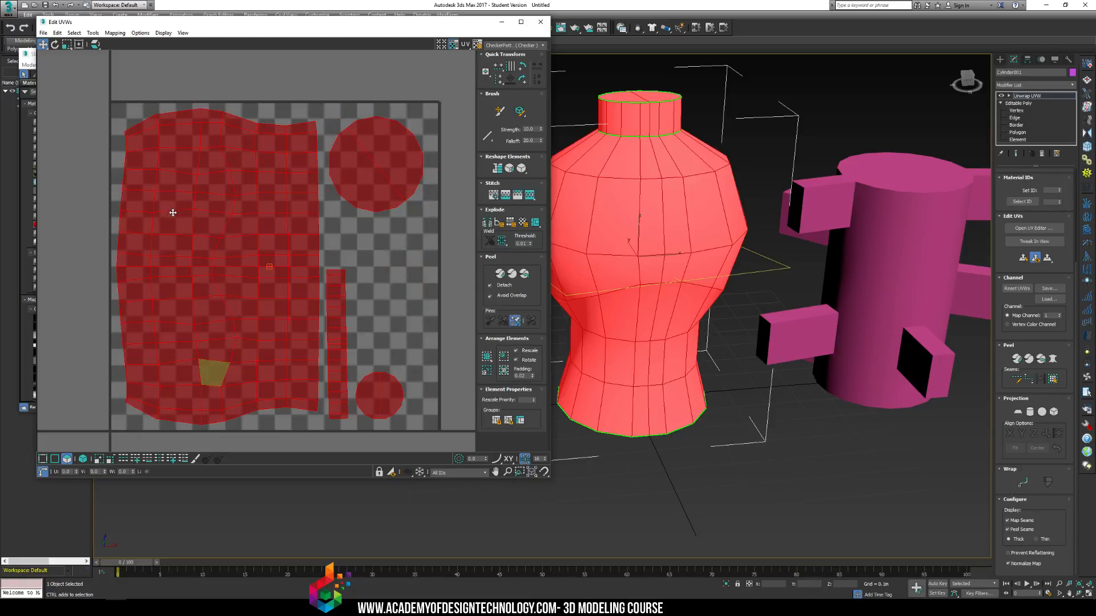
Rotate all packed shells a quarter turn so the body lies horizontally, shift them slightly within the tile, and deselect them.
left_click(55, 44)
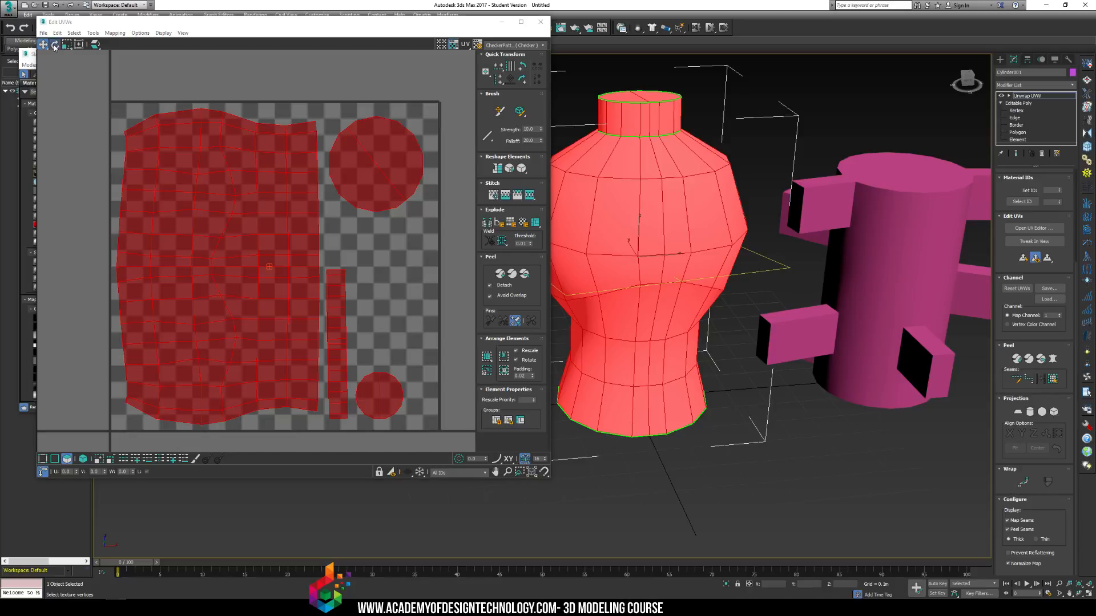
mouse_move(174, 159)
left_mouse_down()
mouse_move(292, 165)
mouse_move(174, 161)
left_mouse_up()
left_click(45, 47)
left_click_drag(238, 173, 240, 173)
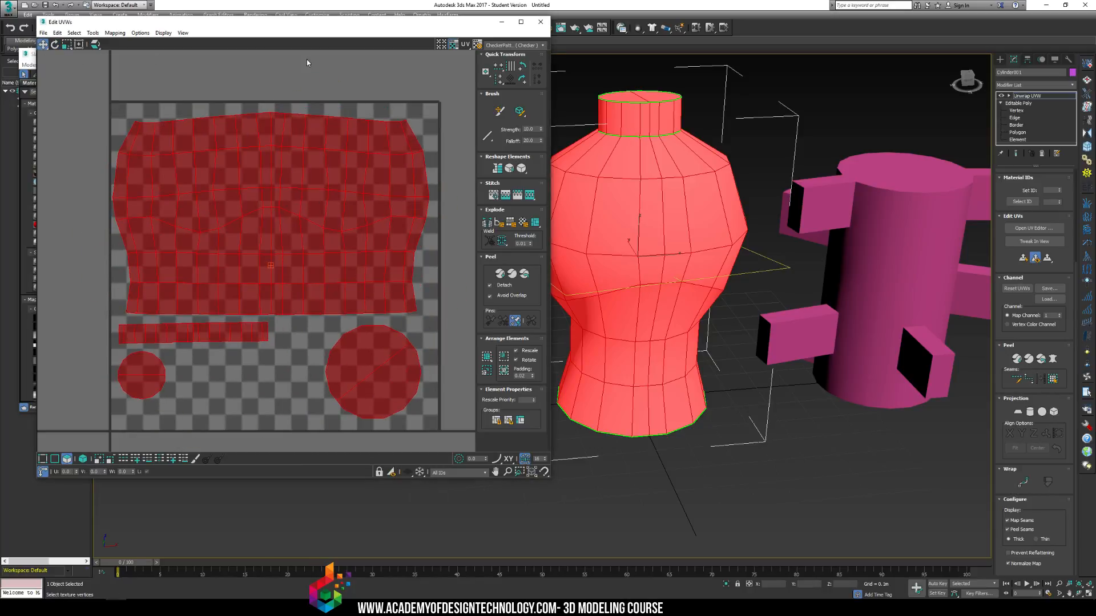
left_click_drag(312, 24, 325, 90)
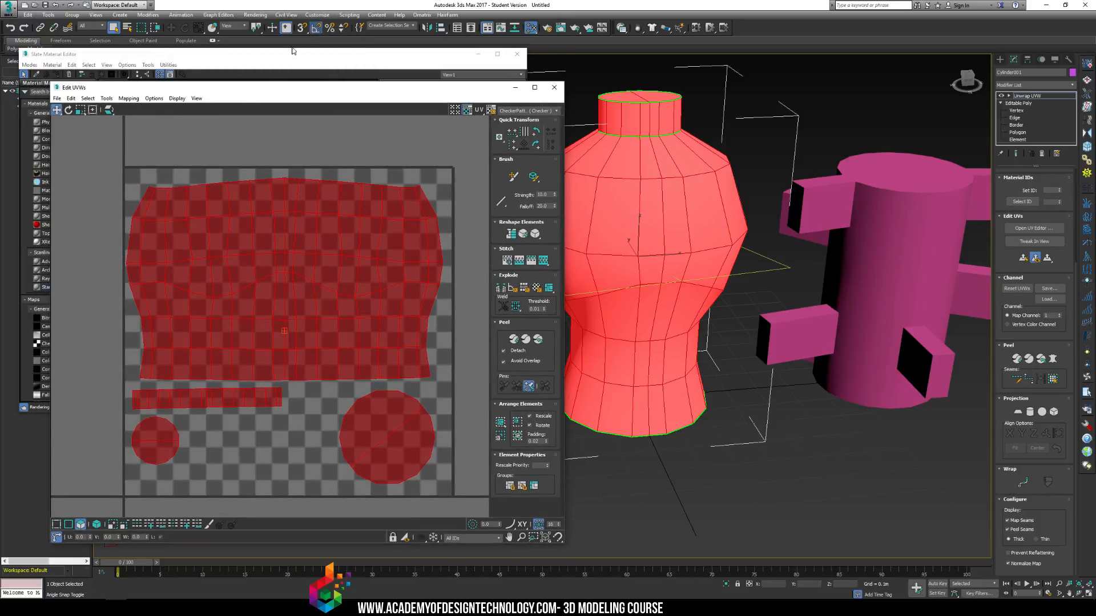
left_click_drag(251, 86, 244, 43)
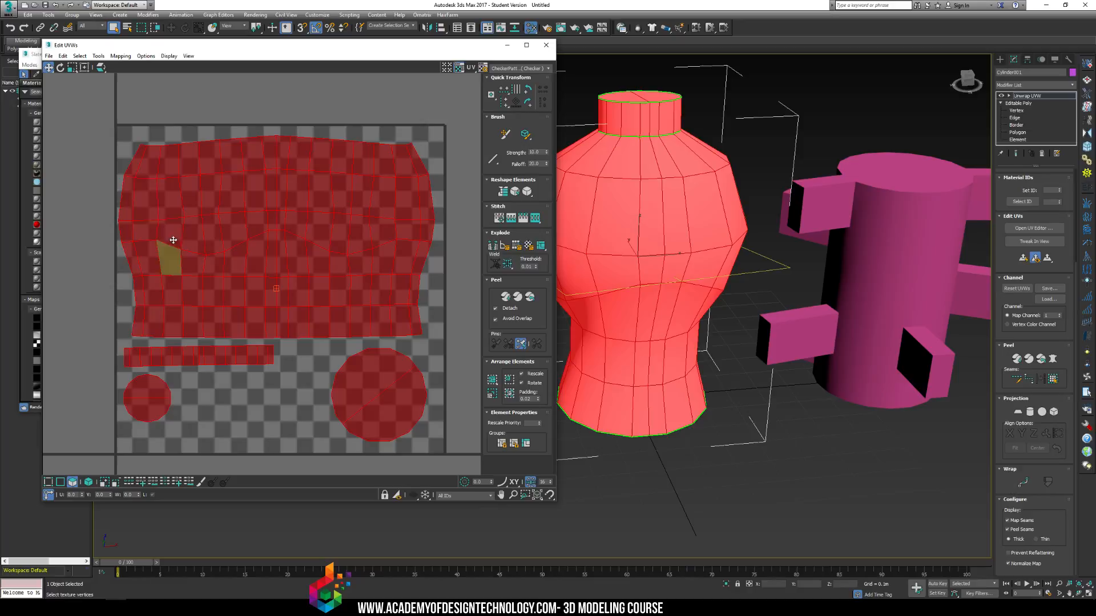
left_click(93, 261)
scroll(205, 279, "down", 2)
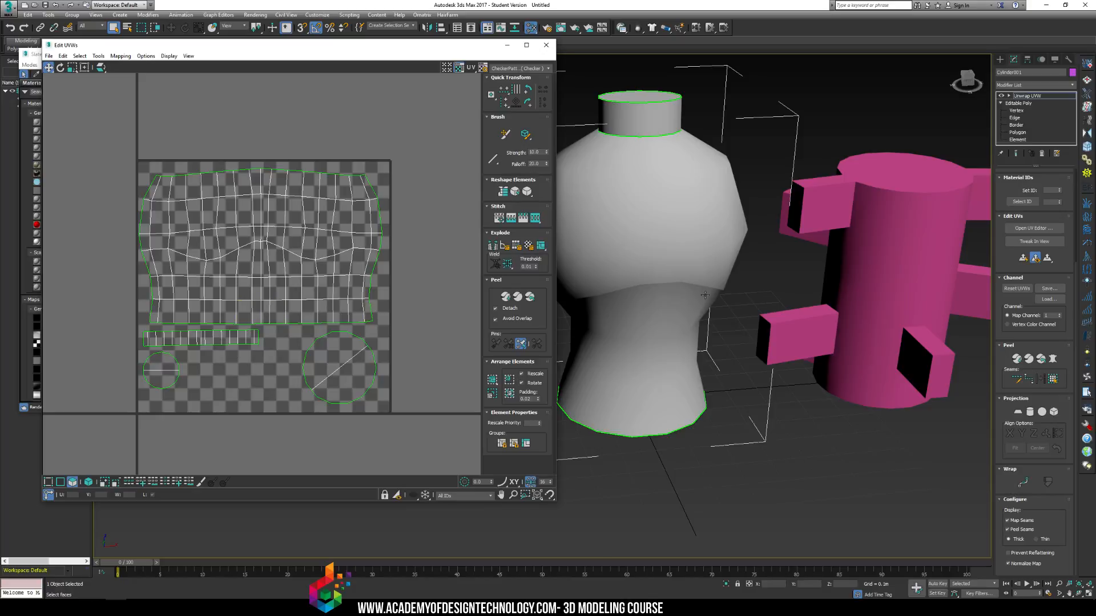
Examine the packed shells in the UV layout and compare them with the bottle from several sides.
middle_click_drag(650, 305, 753, 325)
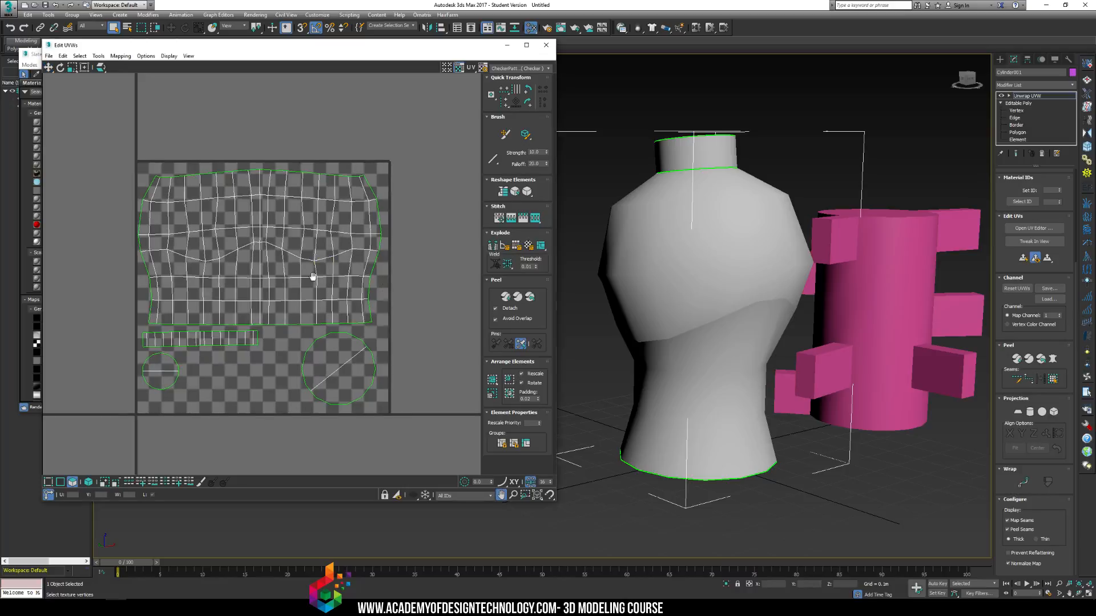
middle_click_drag(310, 275, 334, 298)
scroll(263, 217, "up", 3)
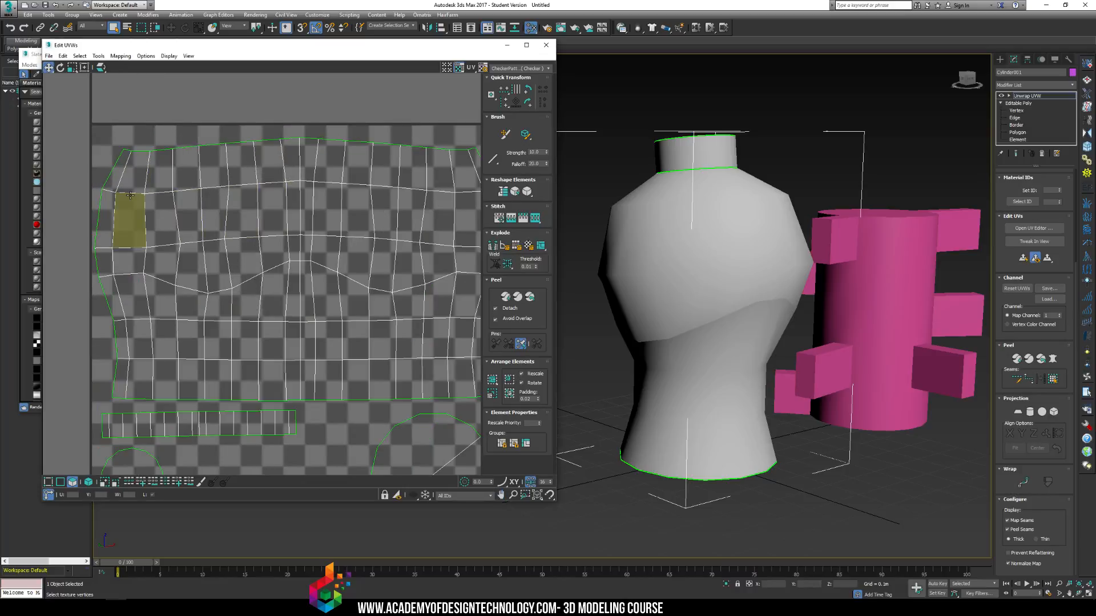
middle_click_drag(181, 204, 175, 206)
scroll(176, 206, "down", 2)
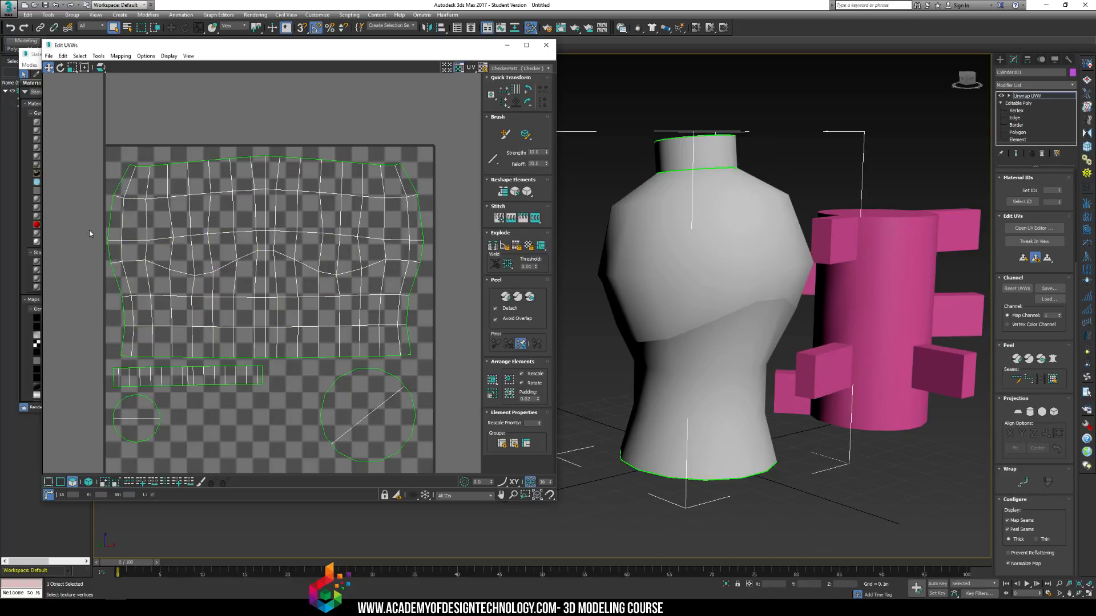
middle_click_drag(752, 294, 585, 283, "alt")
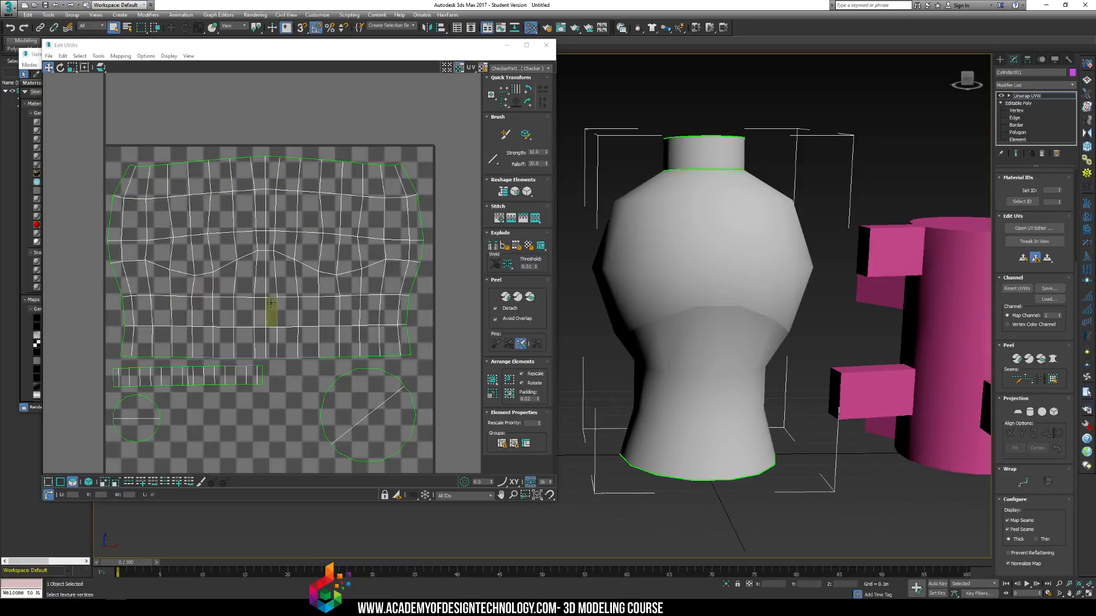
middle_click_drag(263, 332, 247, 314)
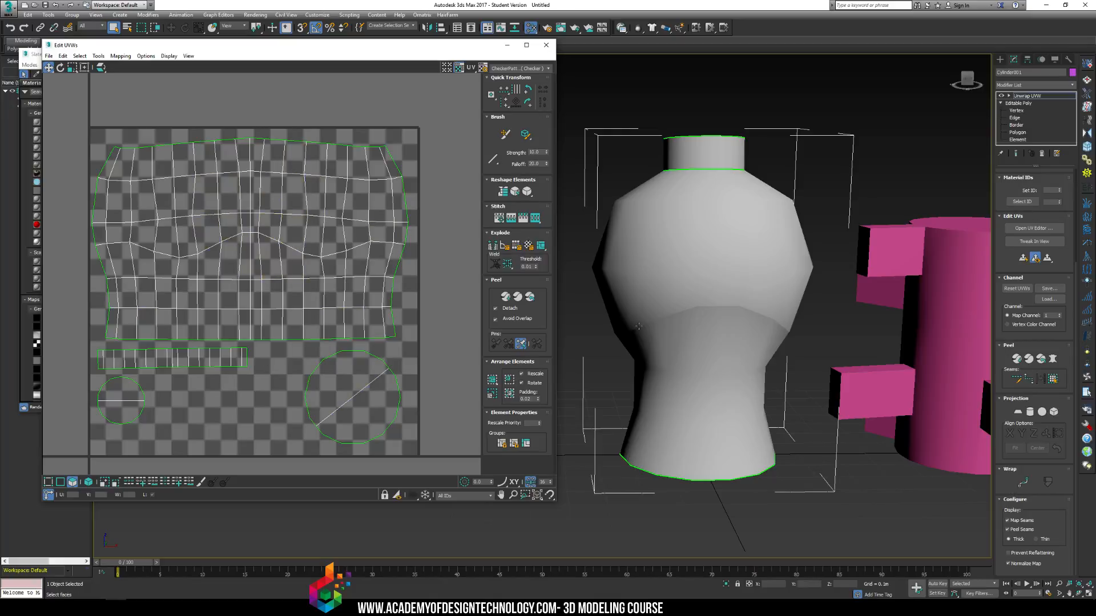
middle_click_drag(692, 262, 711, 249, "alt")
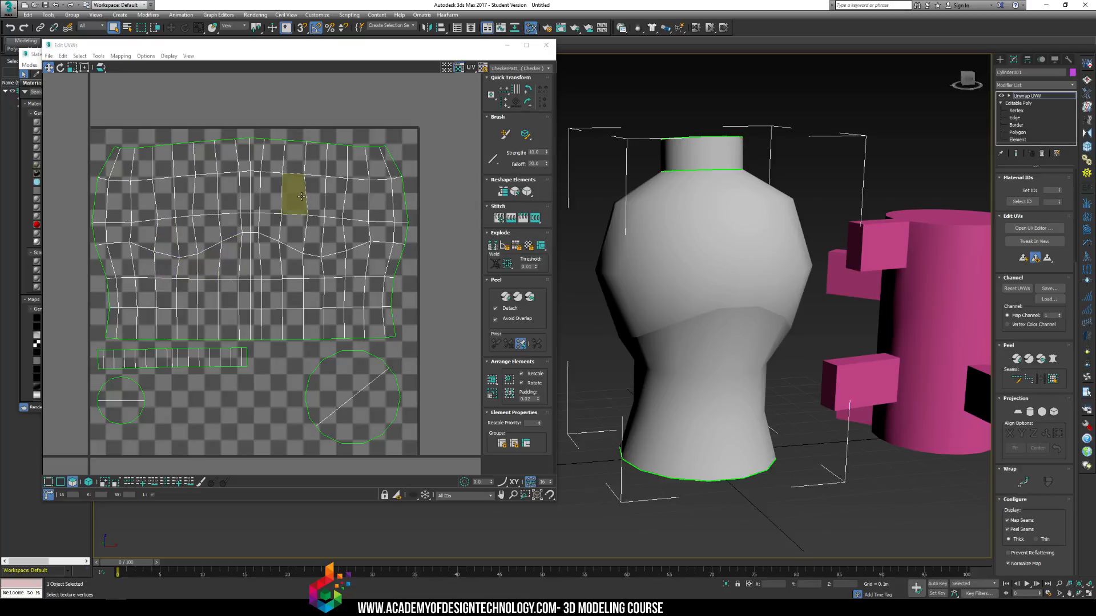
middle_click_drag(931, 326, 741, 343)
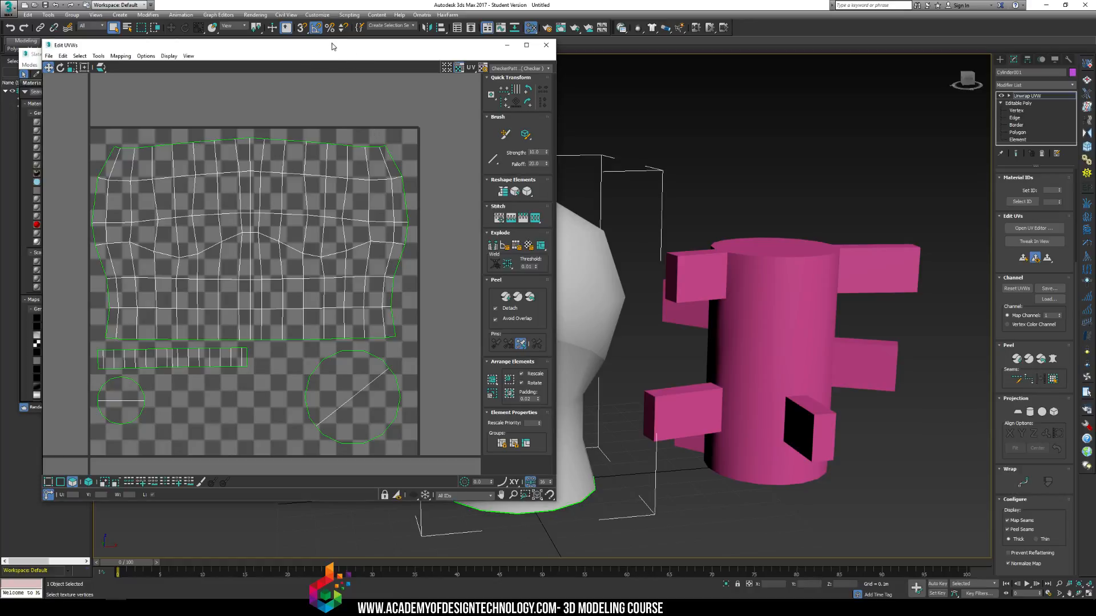
left_click_drag(334, 47, 316, 47)
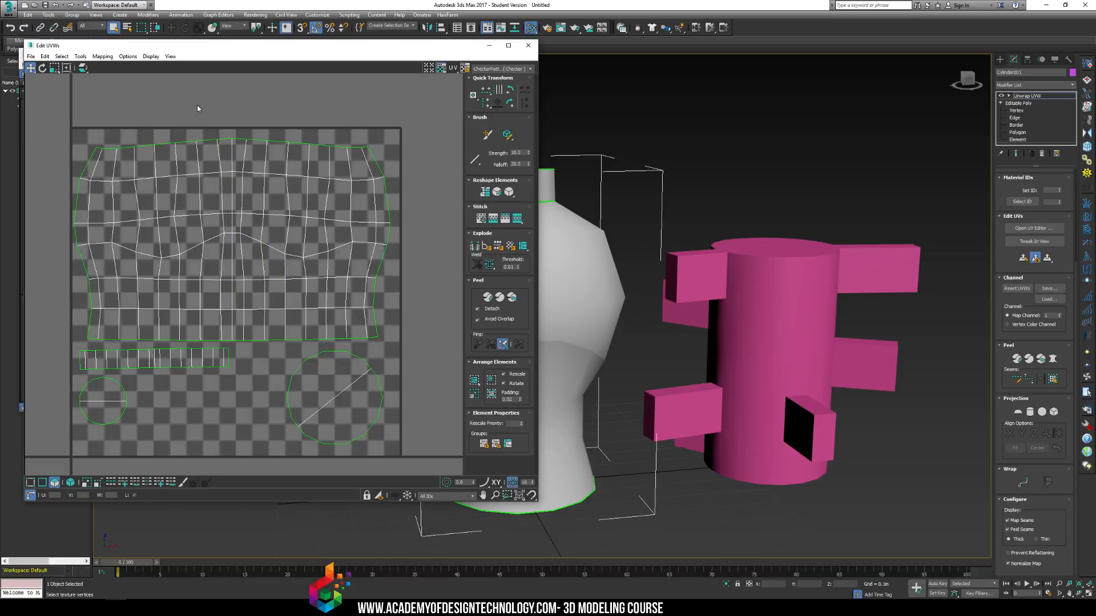
middle_click_drag(226, 146, 138, 277)
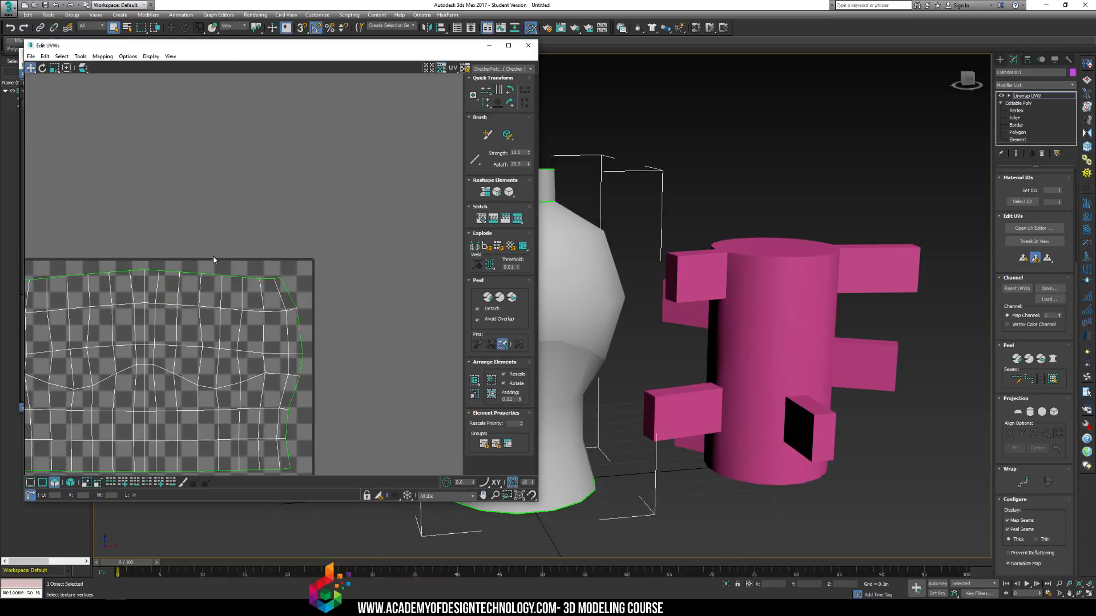
middle_click_drag(325, 185, 447, 86)
middle_click_drag(248, 211, 223, 95)
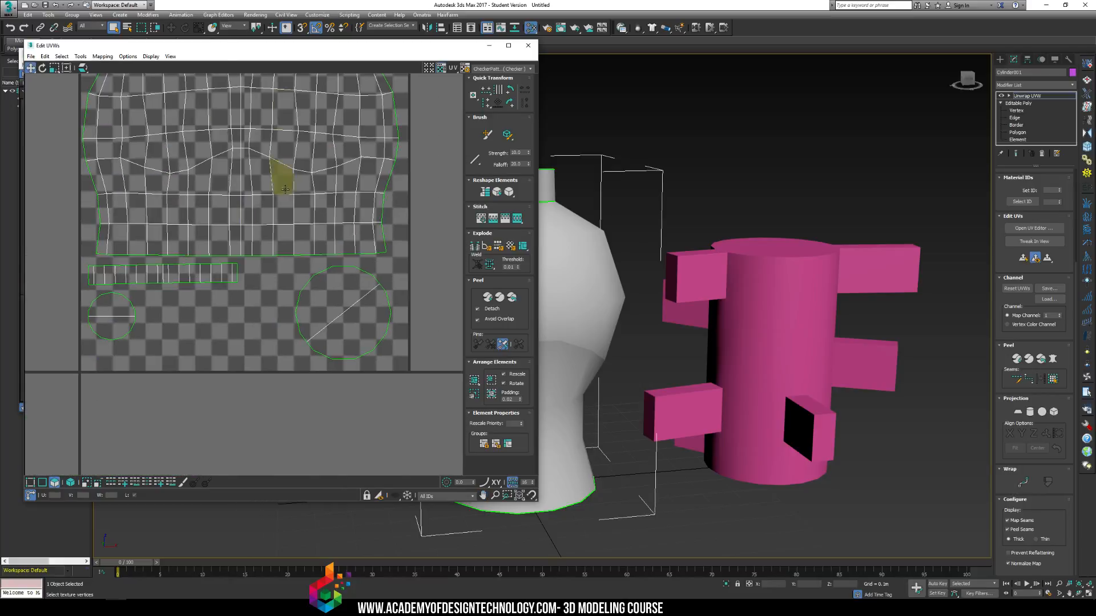
middle_click_drag(254, 165, 276, 237)
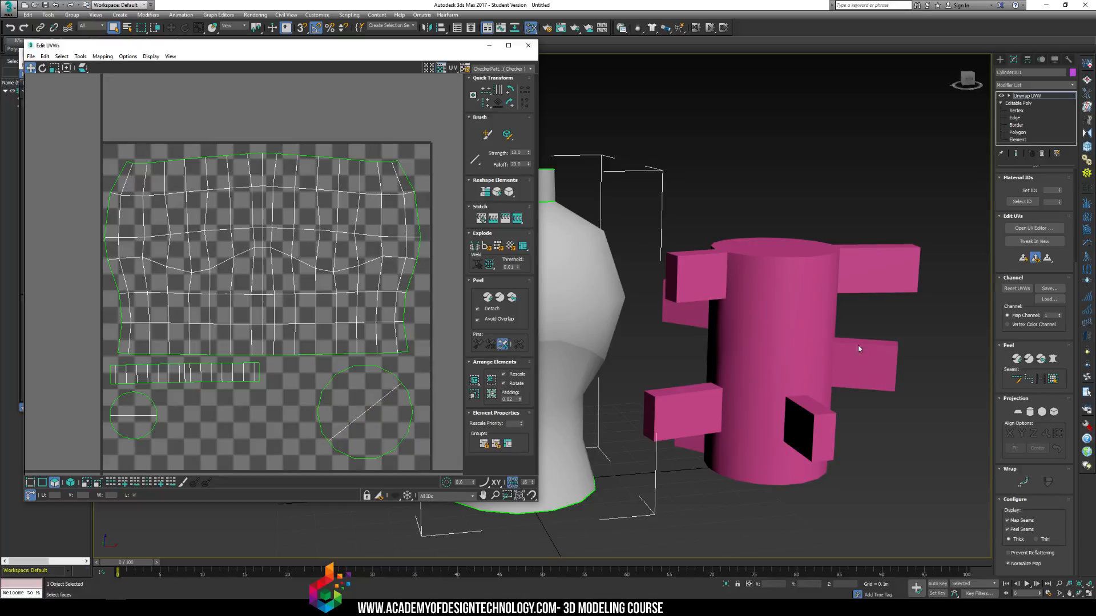
middle_click_drag(858, 345, 727, 342)
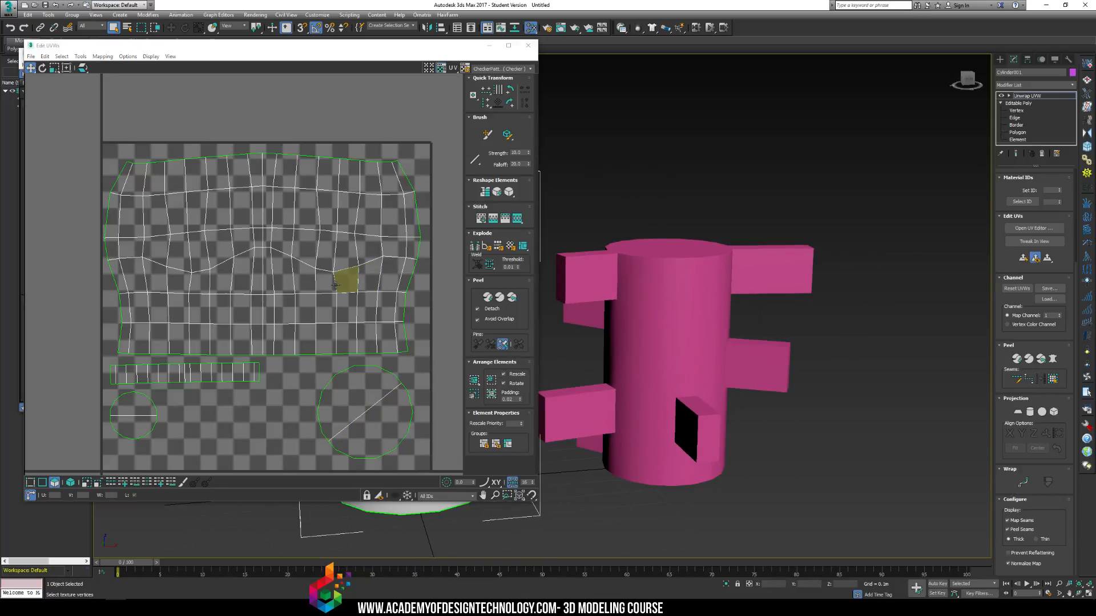